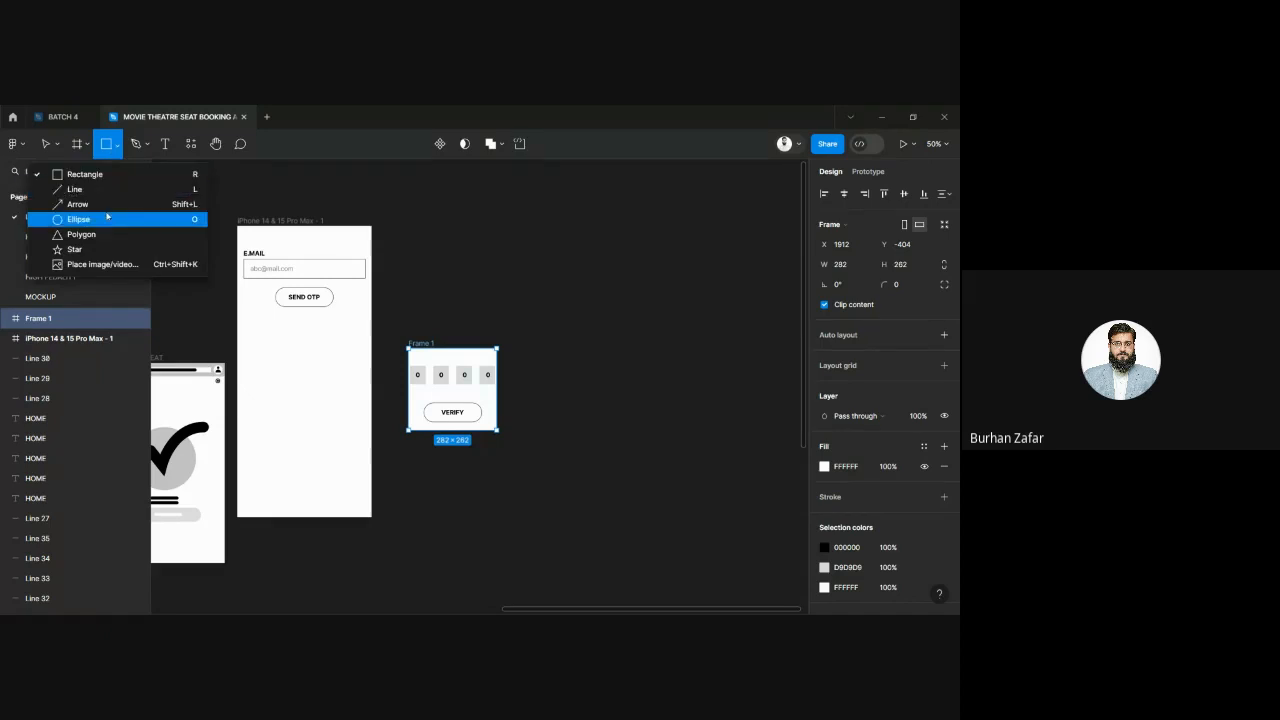
# Step: Draw a horizontal arrow about 132 px wide in the empty area below the SEND OTP button and set its stroke weight to 5
pyautogui.click(118, 204)
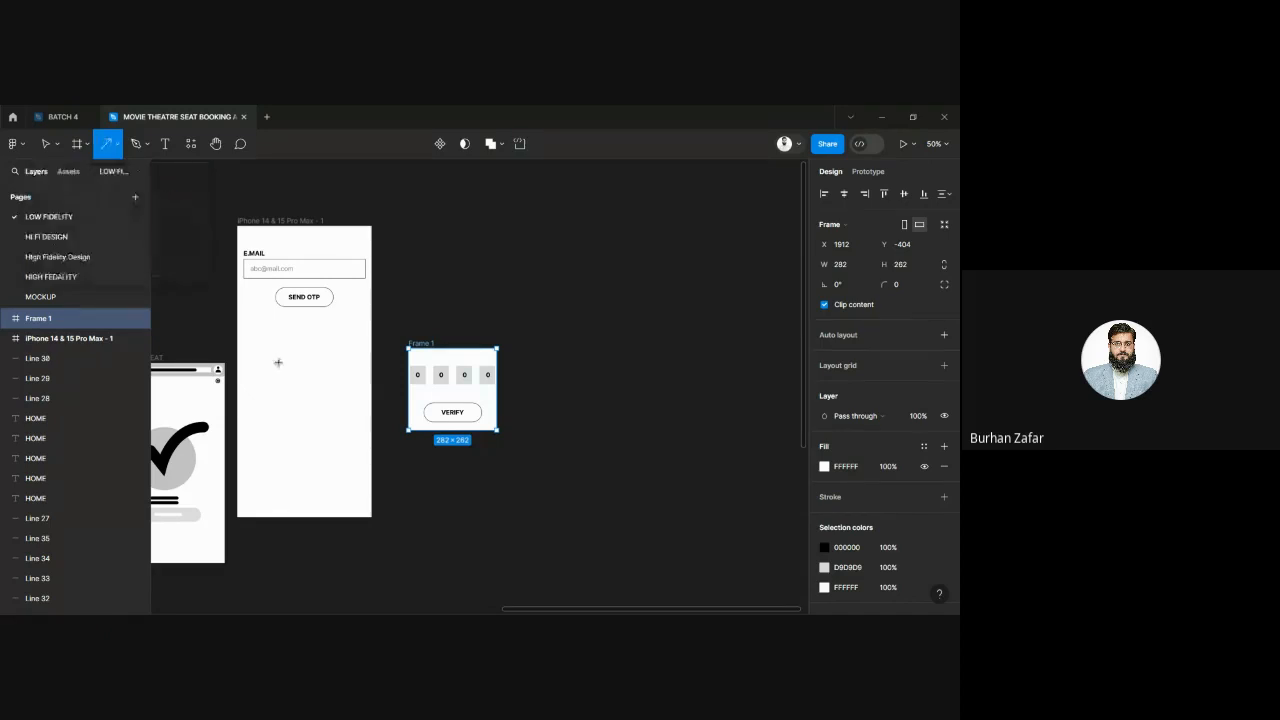
pyautogui.moveTo(273, 360); pyautogui.dragTo(316, 362)
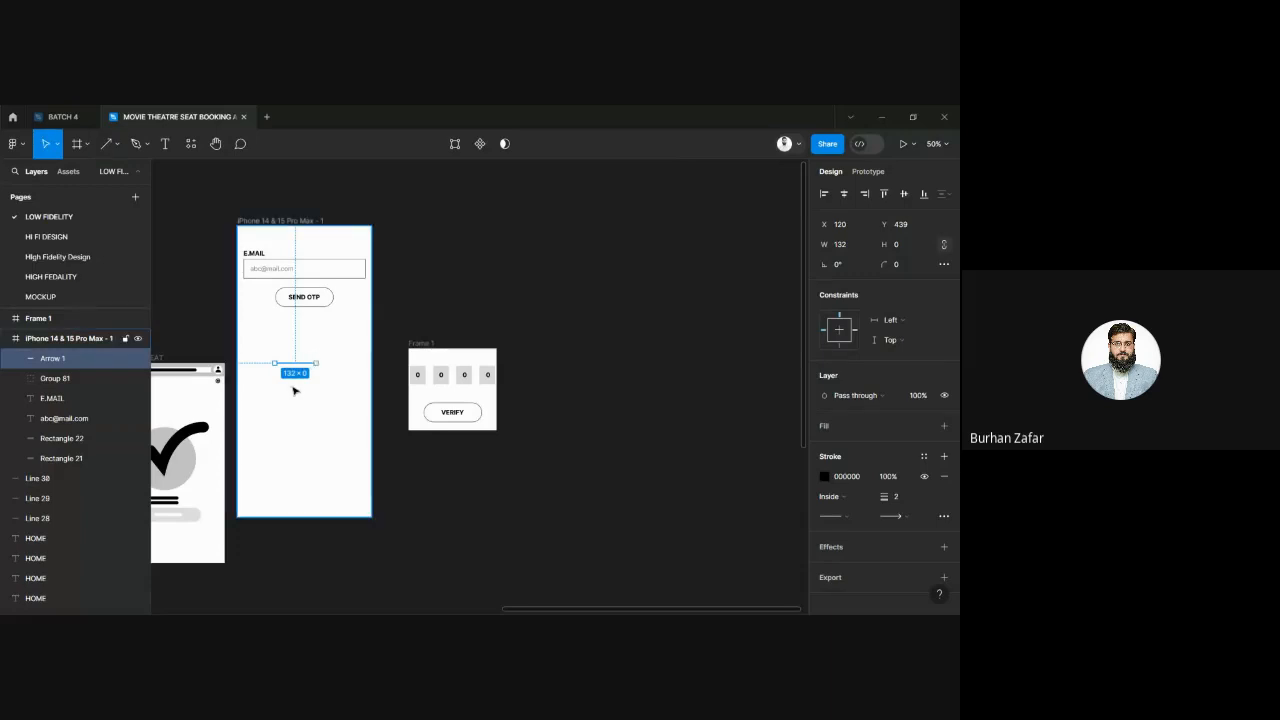
pyautogui.press('n')
pyautogui.moveTo(291, 386); pyautogui.dragTo(838, 429)
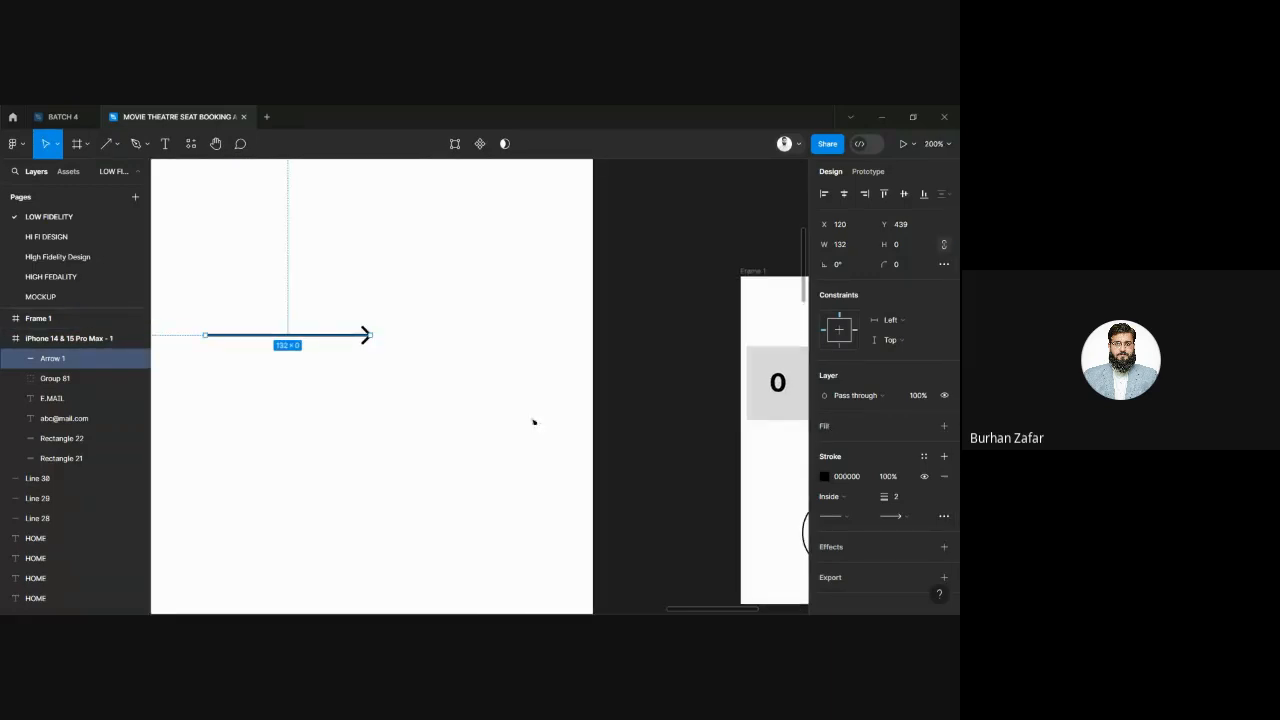
pyautogui.hotkey('ctrl', '+')
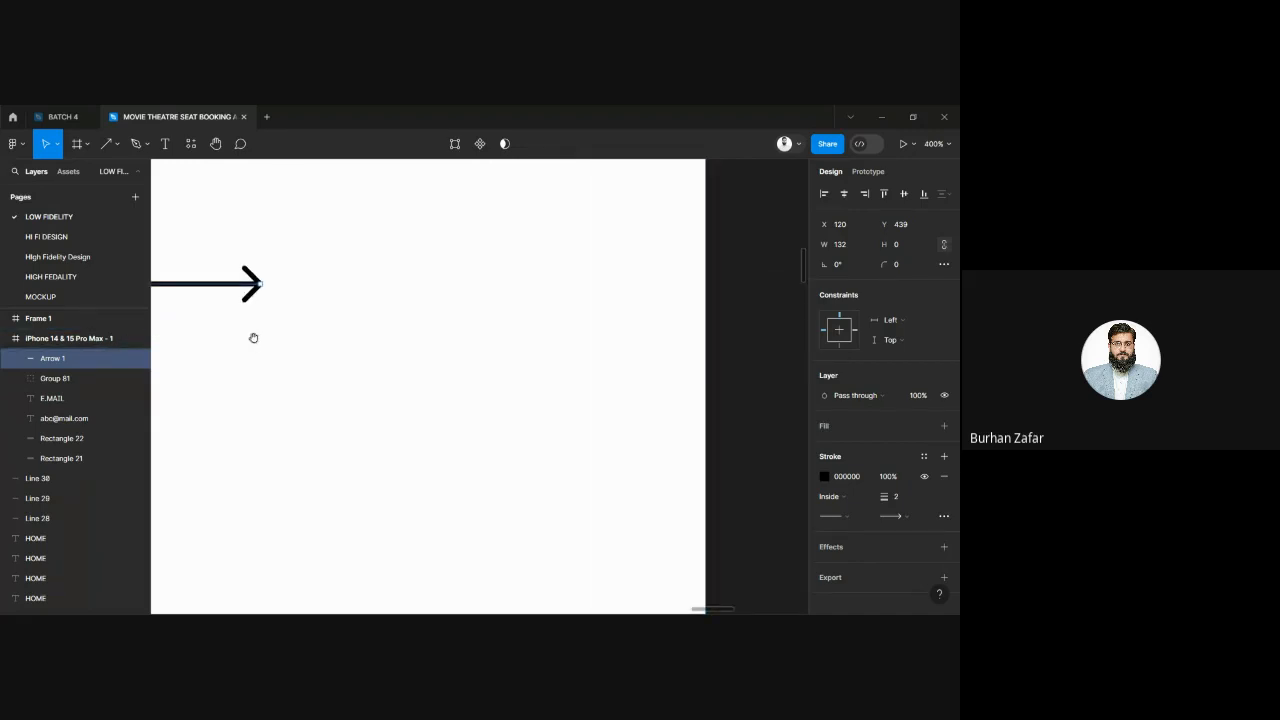
pyautogui.moveTo(254, 338); pyautogui.dragTo(525, 368)
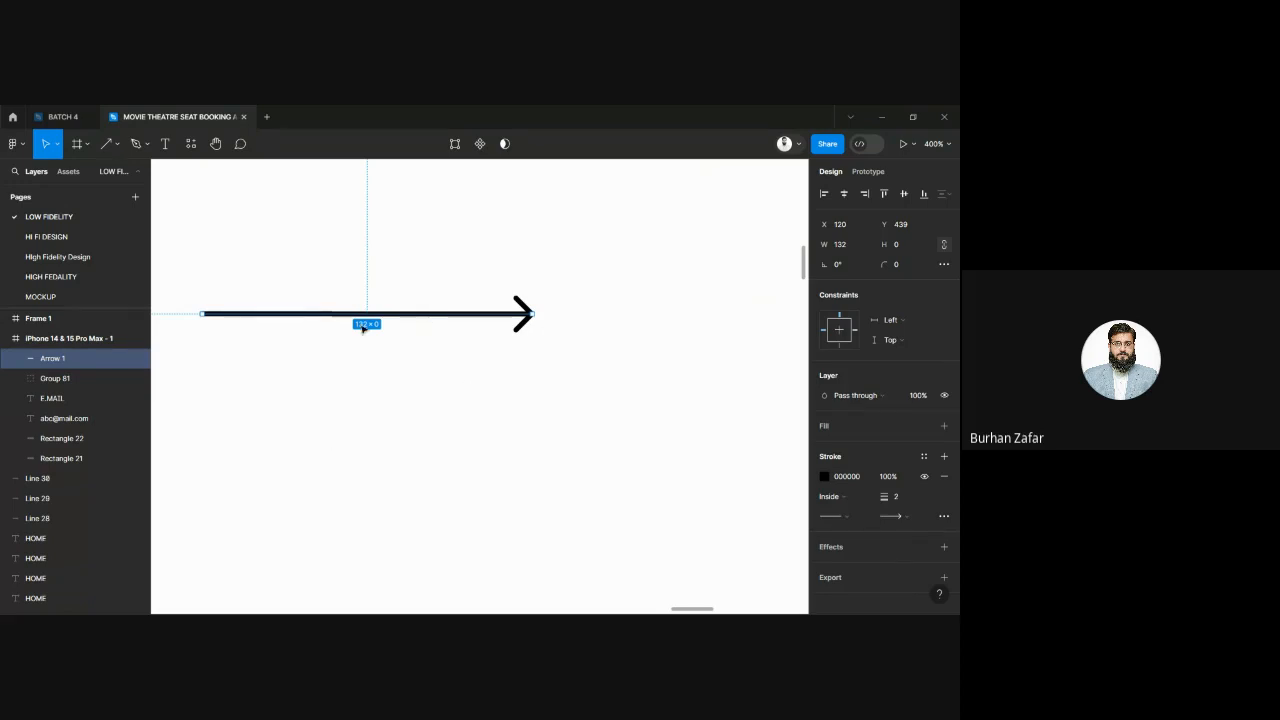
pyautogui.click(902, 501)
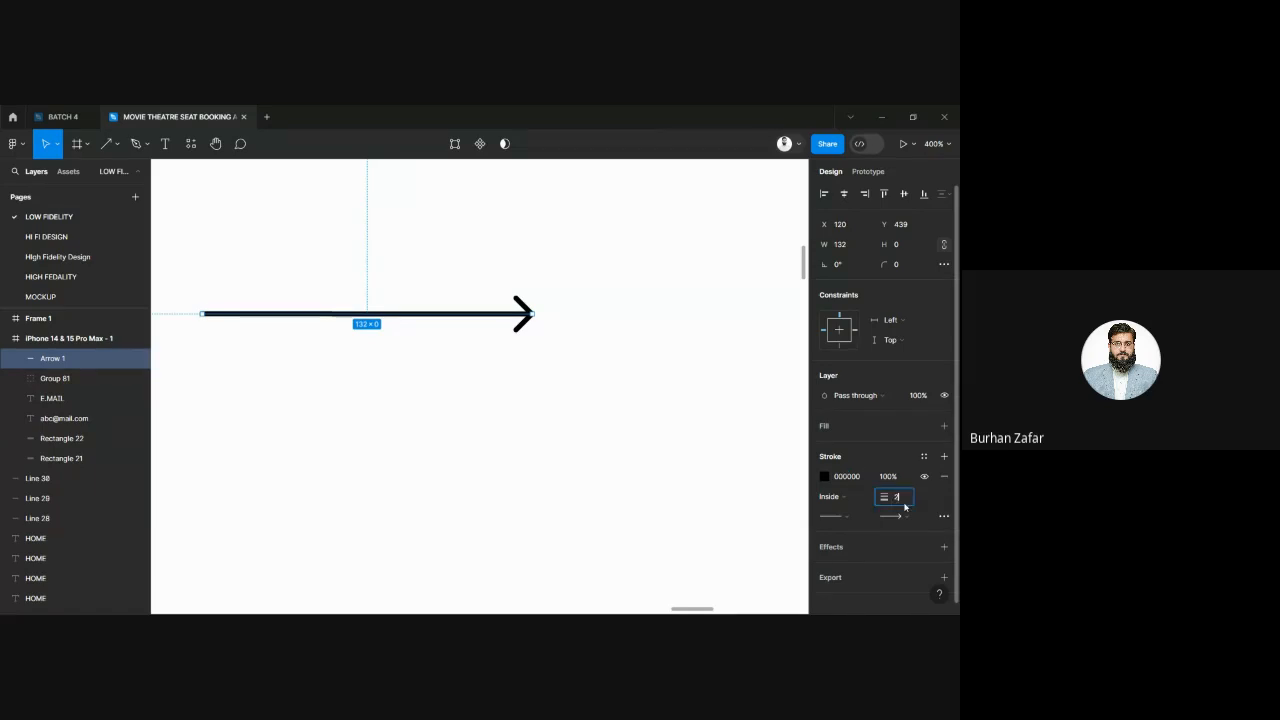
pyautogui.press('Return')
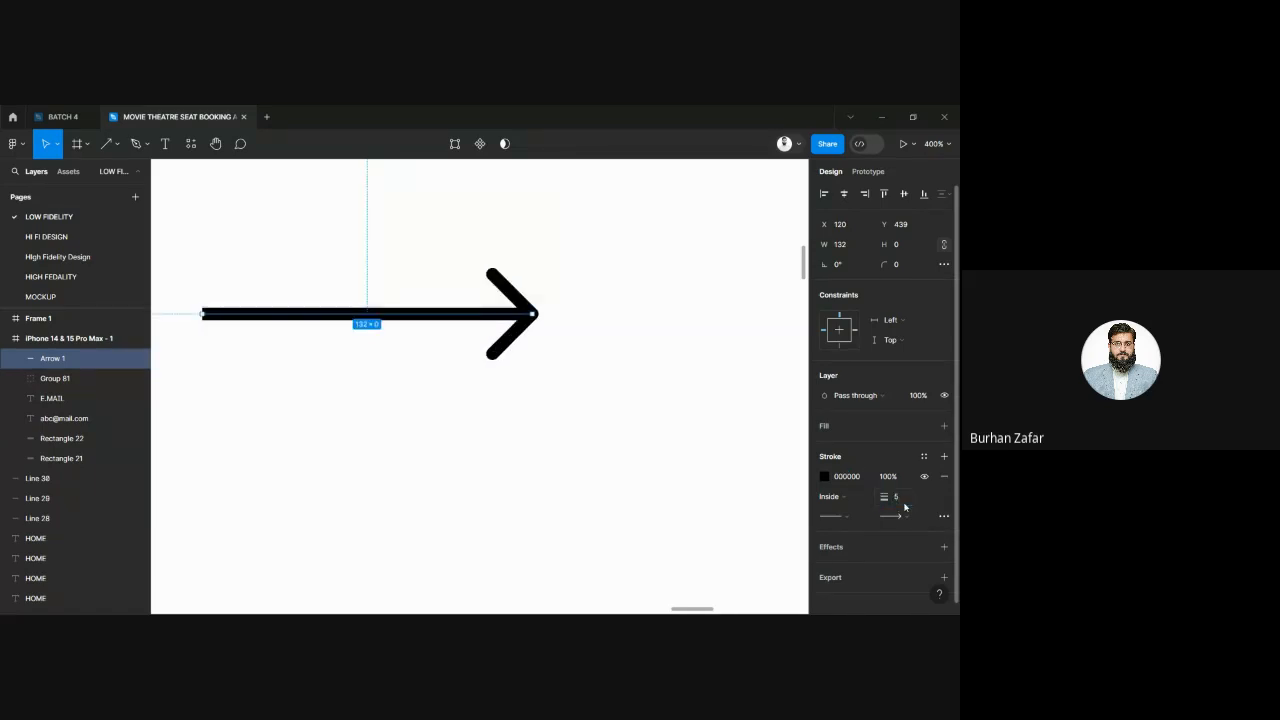
# Step: Flatten the arrow
pyautogui.rightClick(471, 323)
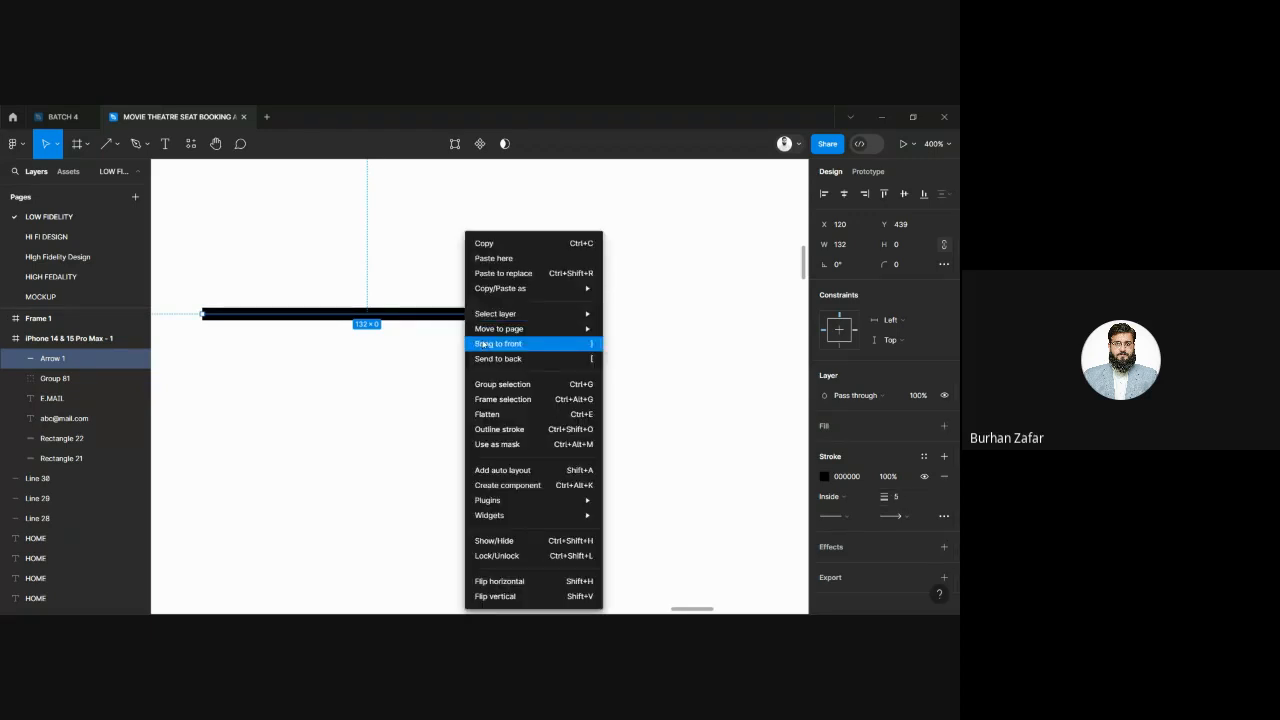
pyautogui.click(487, 415)
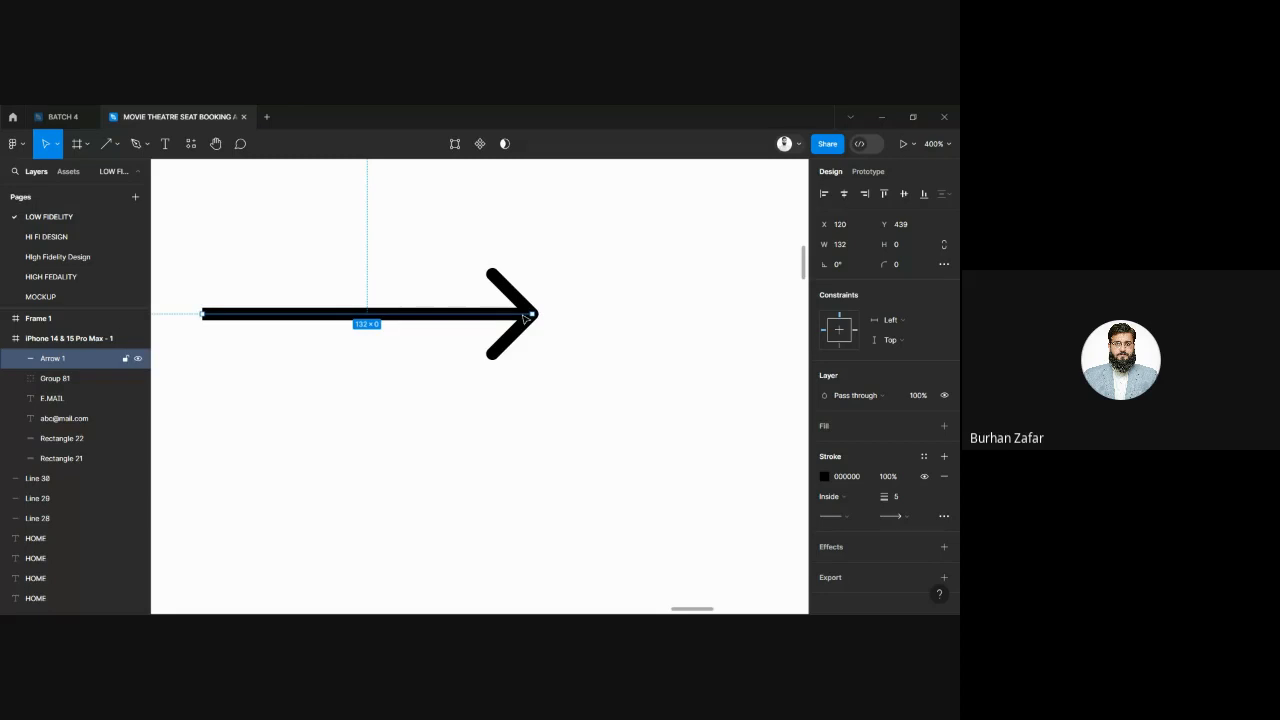
pyautogui.rightClick(524, 318)
pyautogui.moveTo(522, 317)
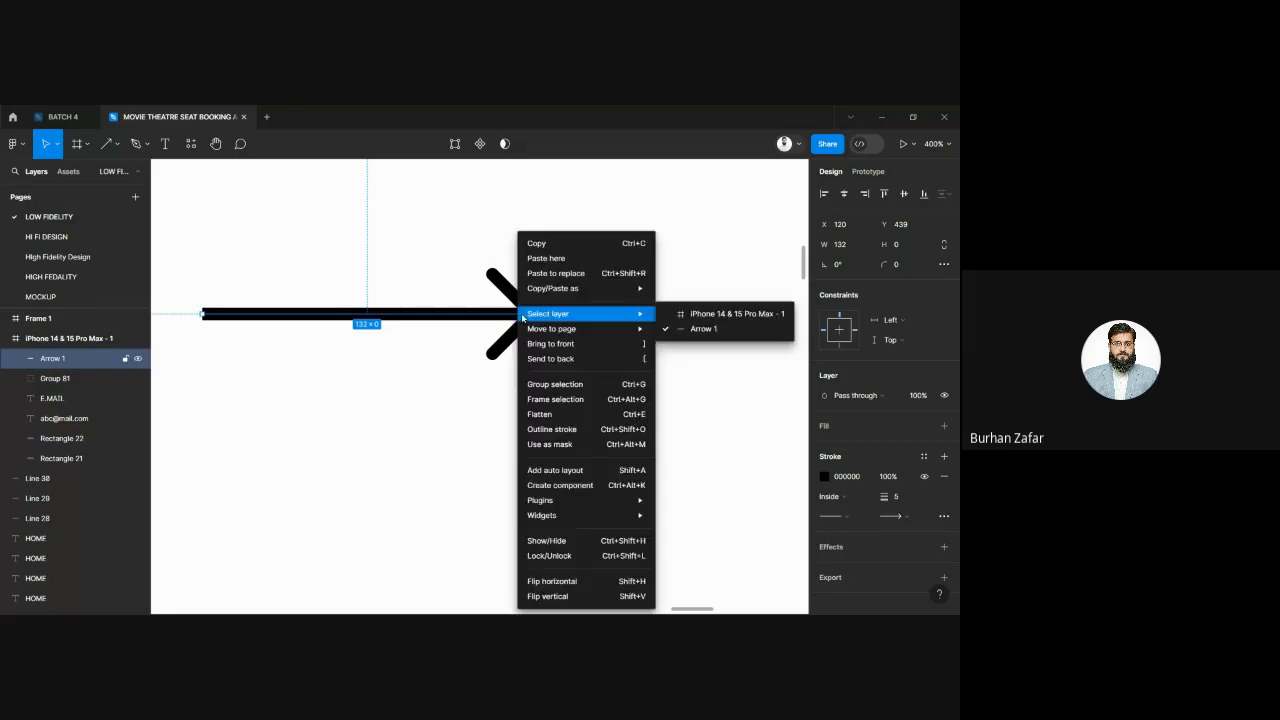
pyautogui.click(462, 276)
pyautogui.hotkey('ctrl', 'r')
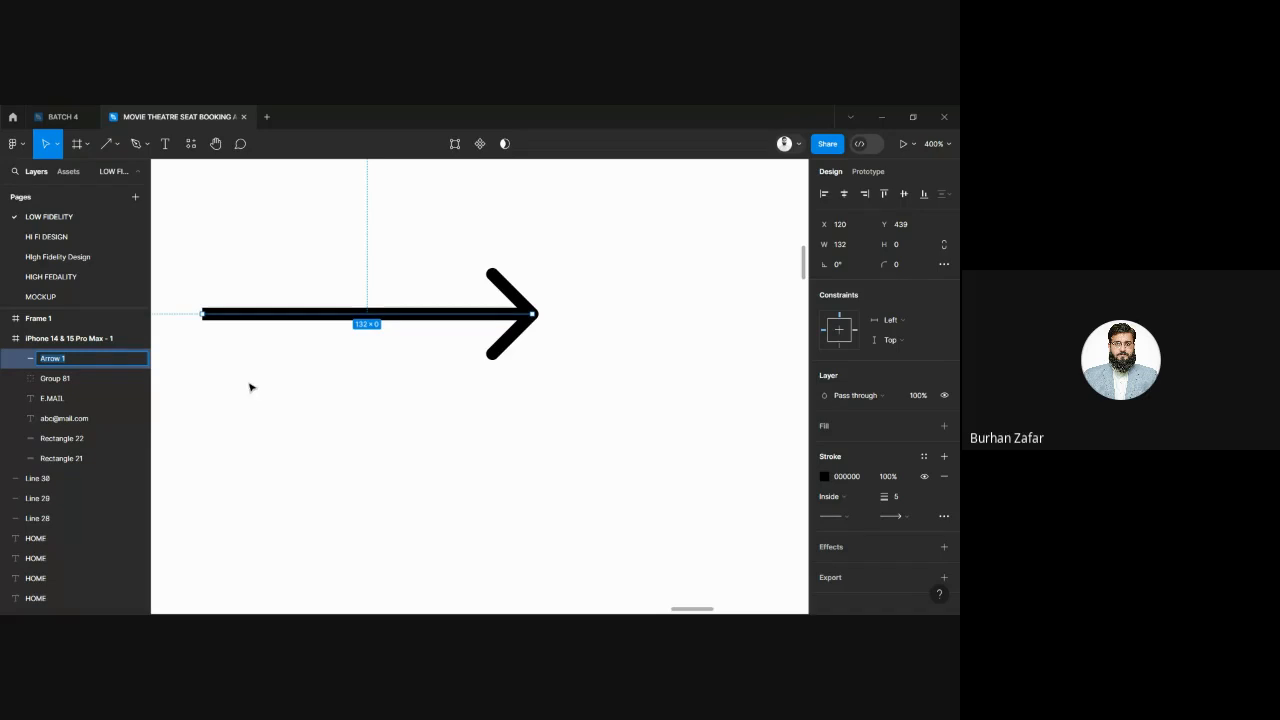
pyautogui.rightClick(219, 318)
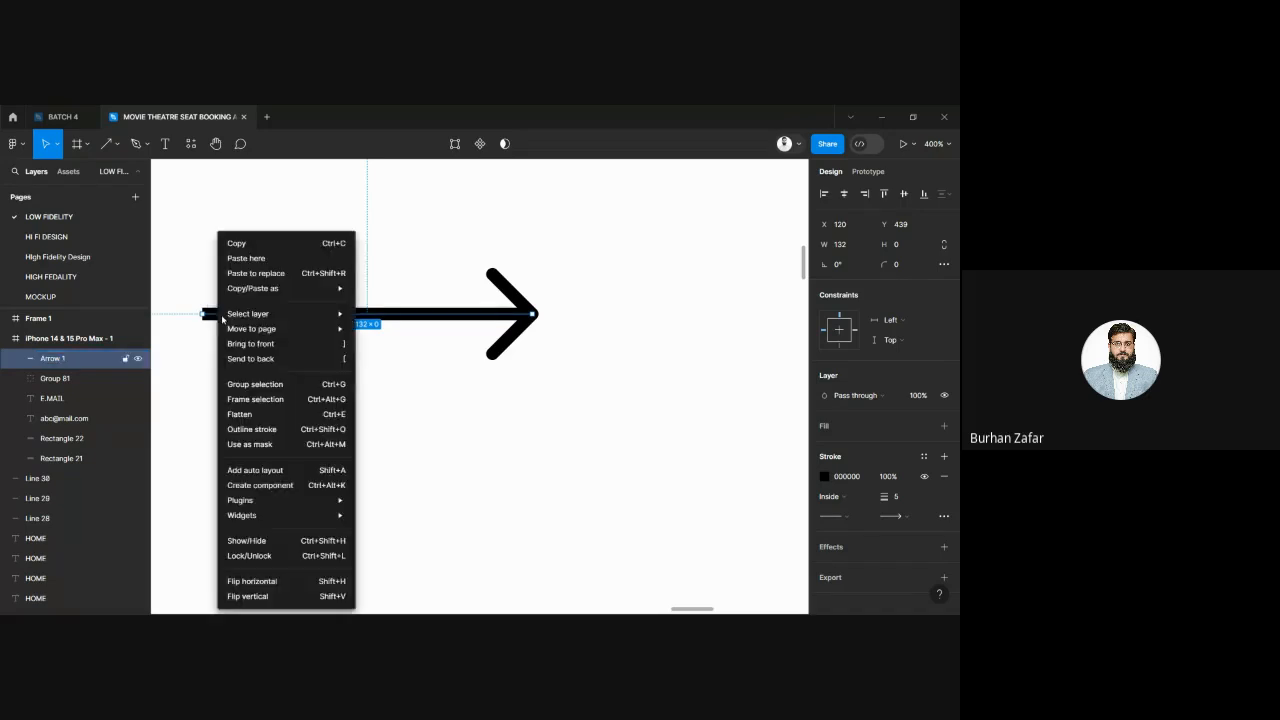
pyautogui.moveTo(223, 314)
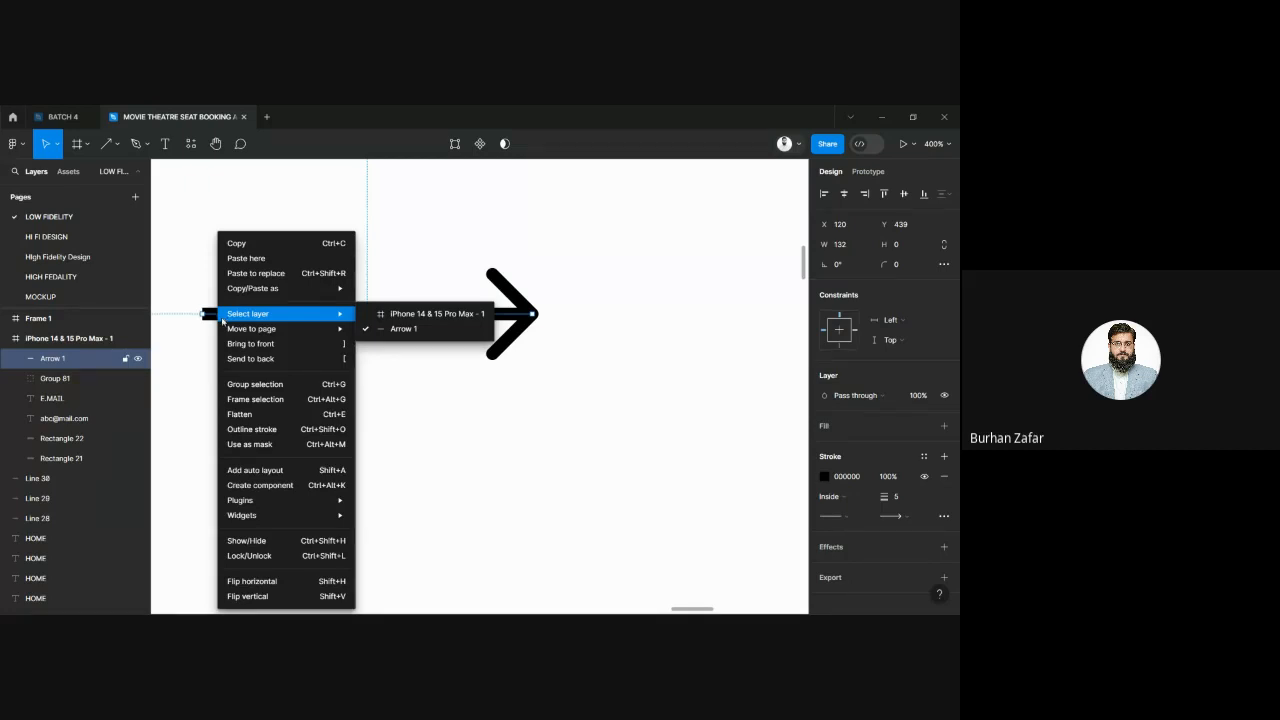
pyautogui.click(232, 415)
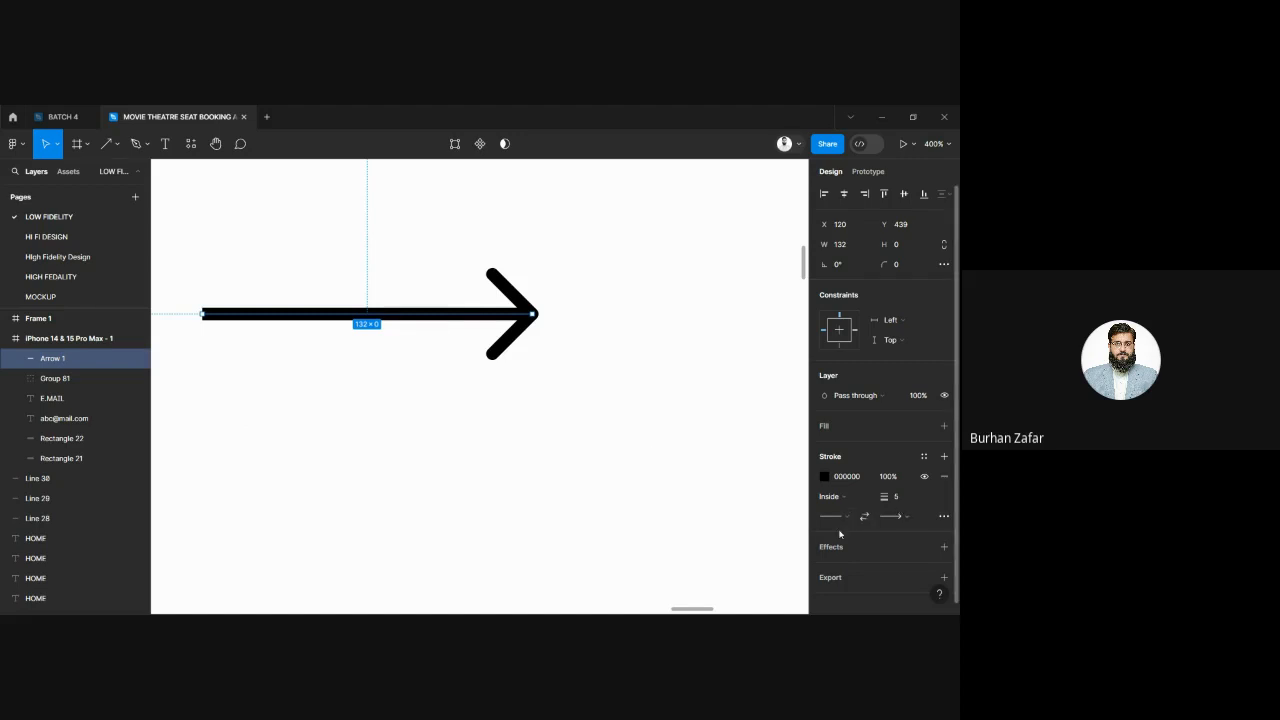
# Step: Look through the end-point styles available for the arrow, including the diamond arrow preview
pyautogui.click(905, 518)
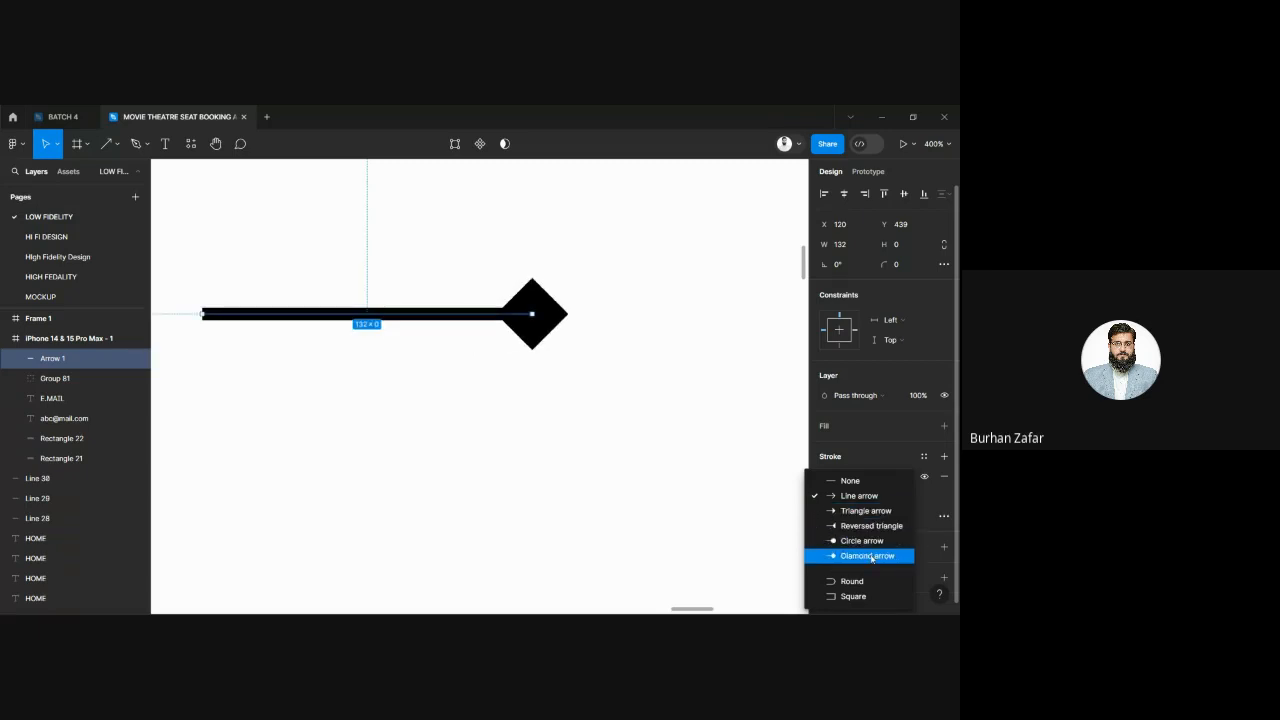
pyautogui.click(688, 431)
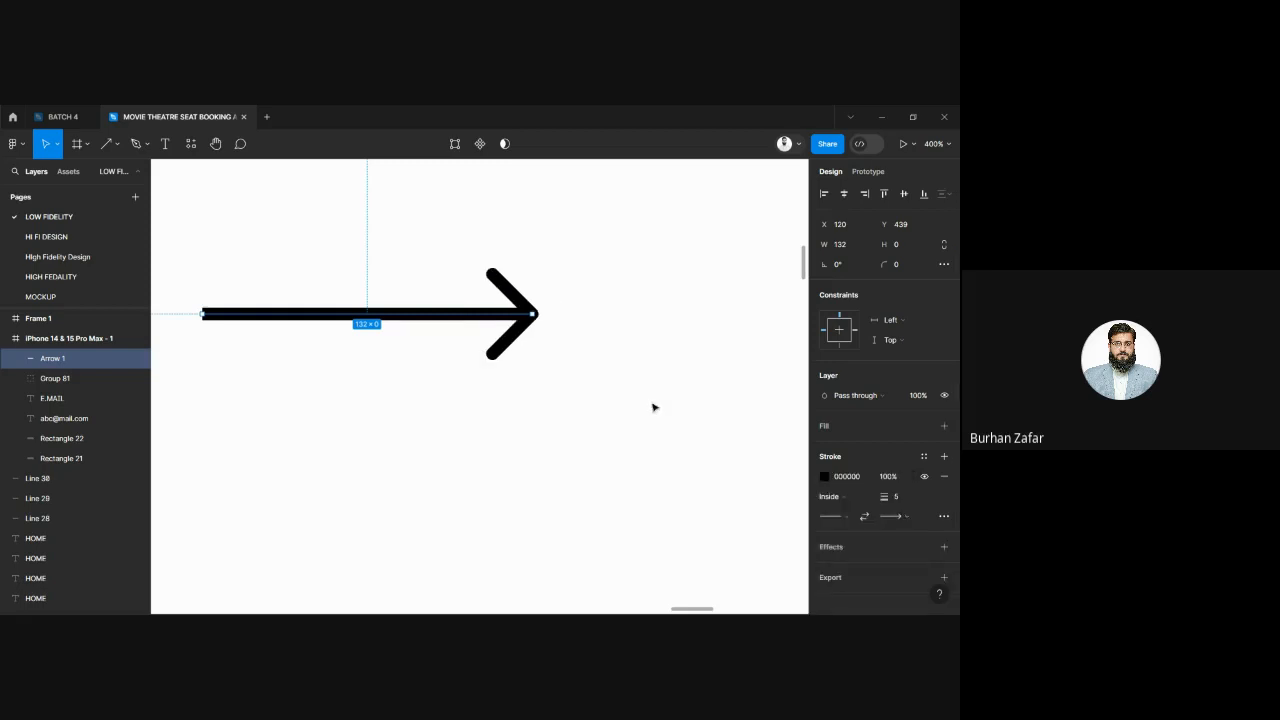
# Step: Draw a horizontal line about 81 px wide below the arrow and set its stroke weight to 5
pyautogui.press('l')
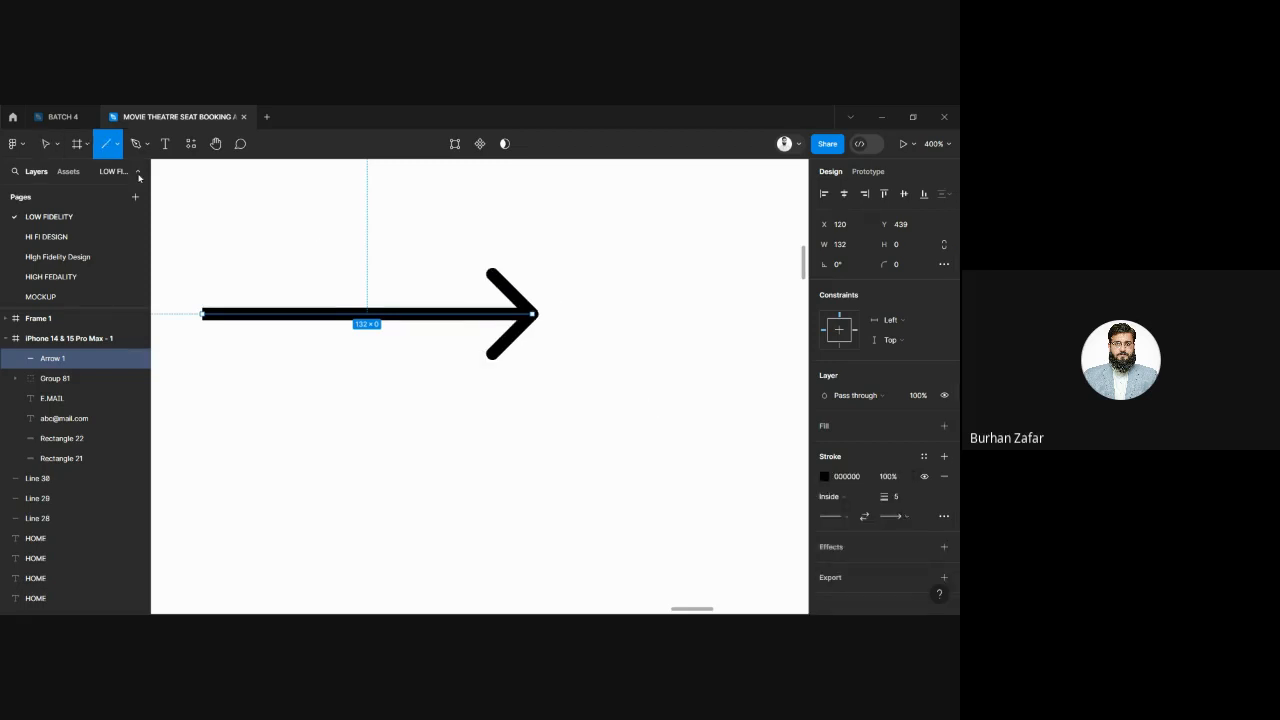
pyautogui.moveTo(277, 396); pyautogui.dragTo(485, 412)
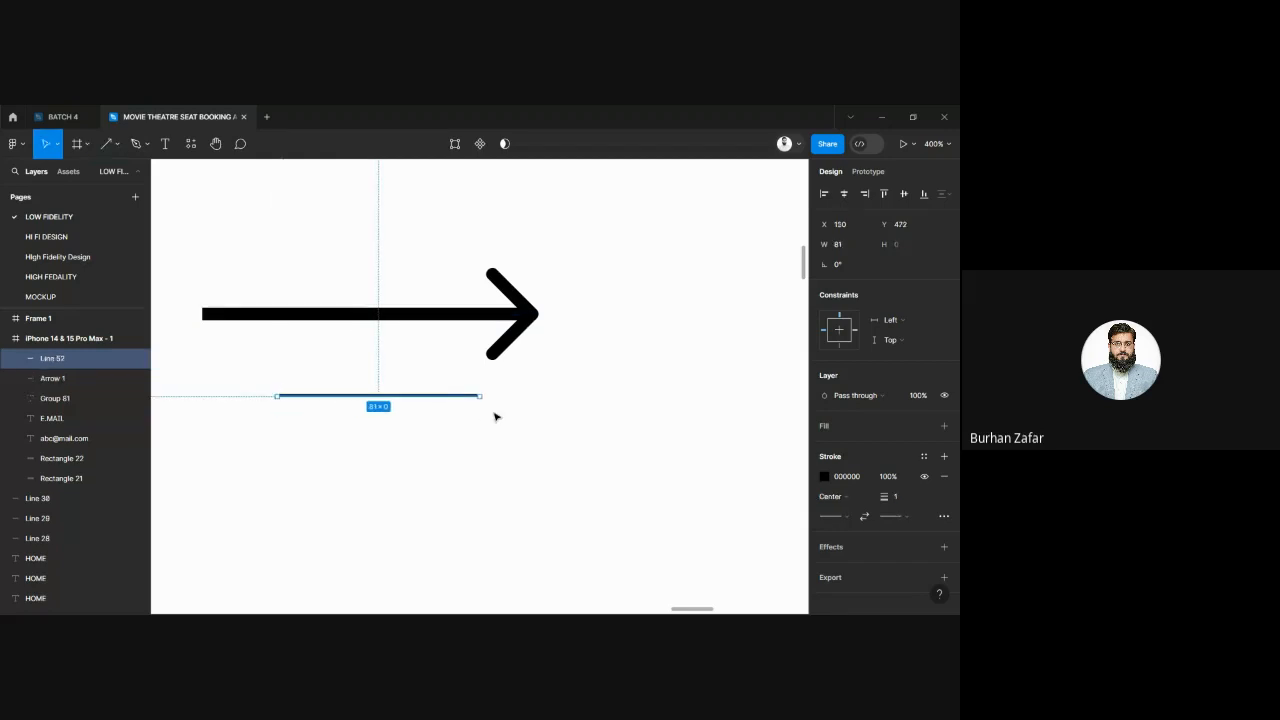
pyautogui.click(898, 500)
pyautogui.write('5')
pyautogui.press('Return')
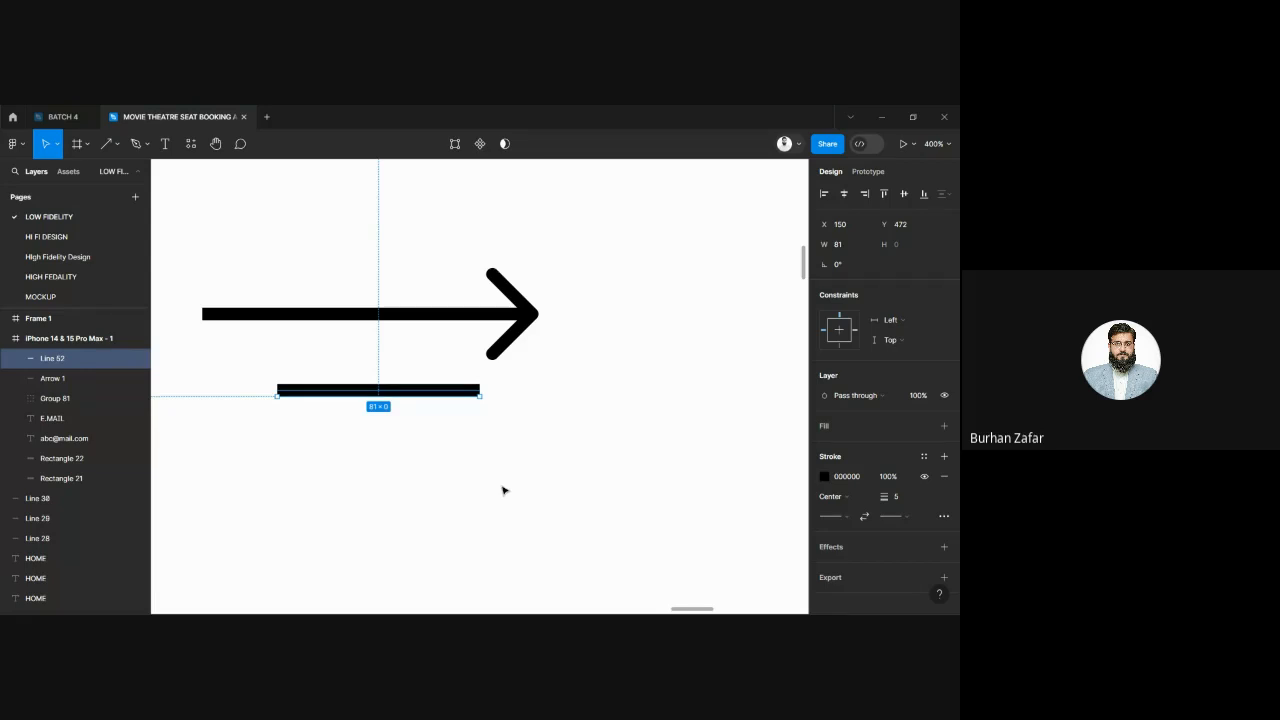
# Step: Set both the end point and the start point of the line below the arrow to Round
pyautogui.hotkey('ctrl', '+')
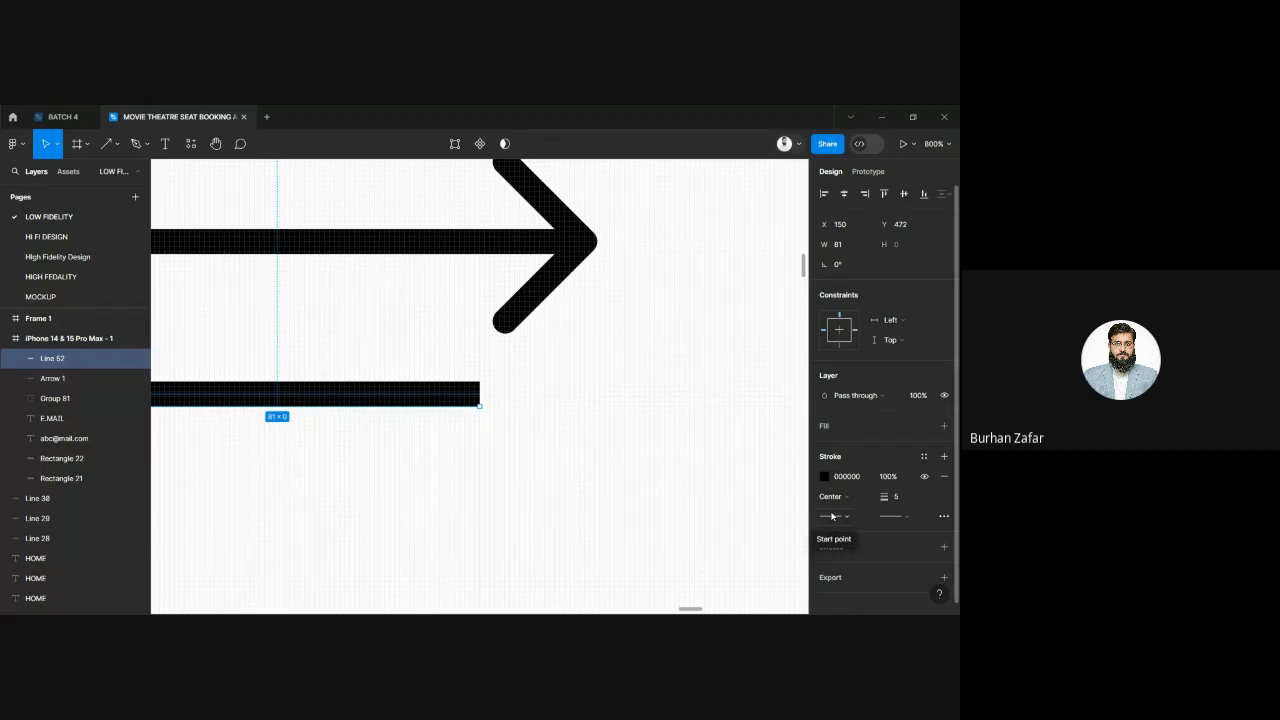
pyautogui.click(888, 517)
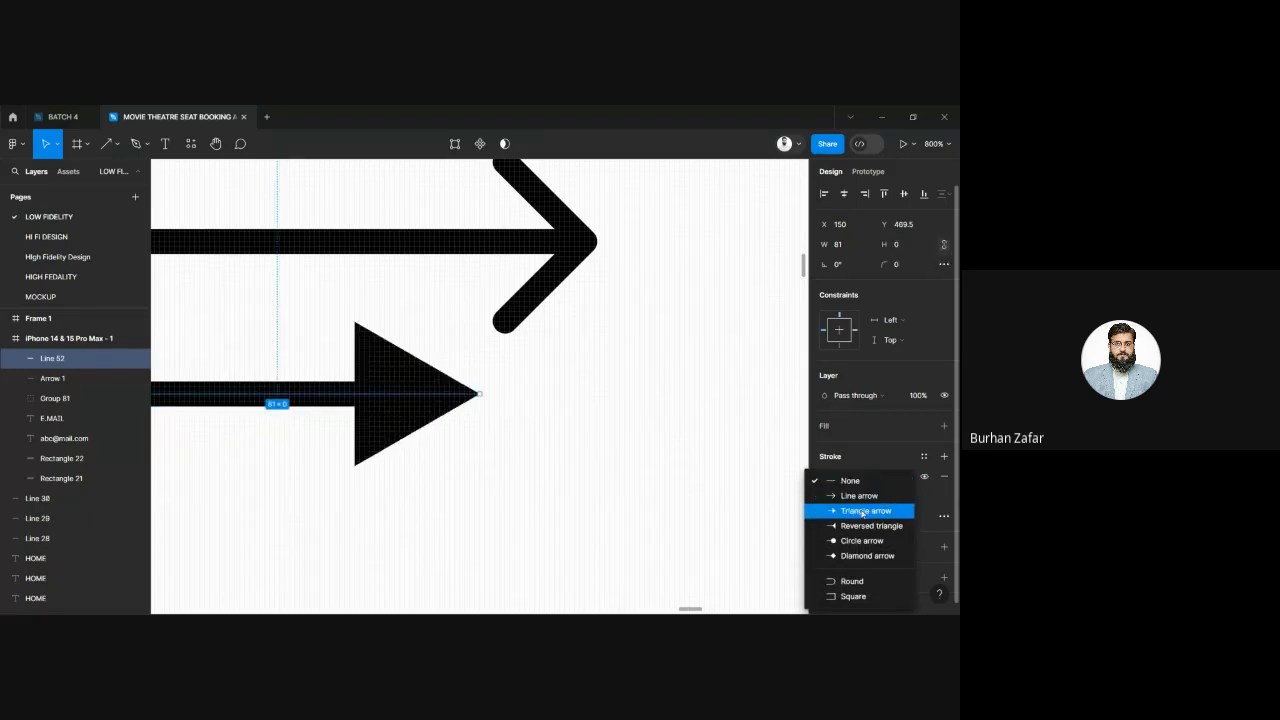
pyautogui.click(849, 582)
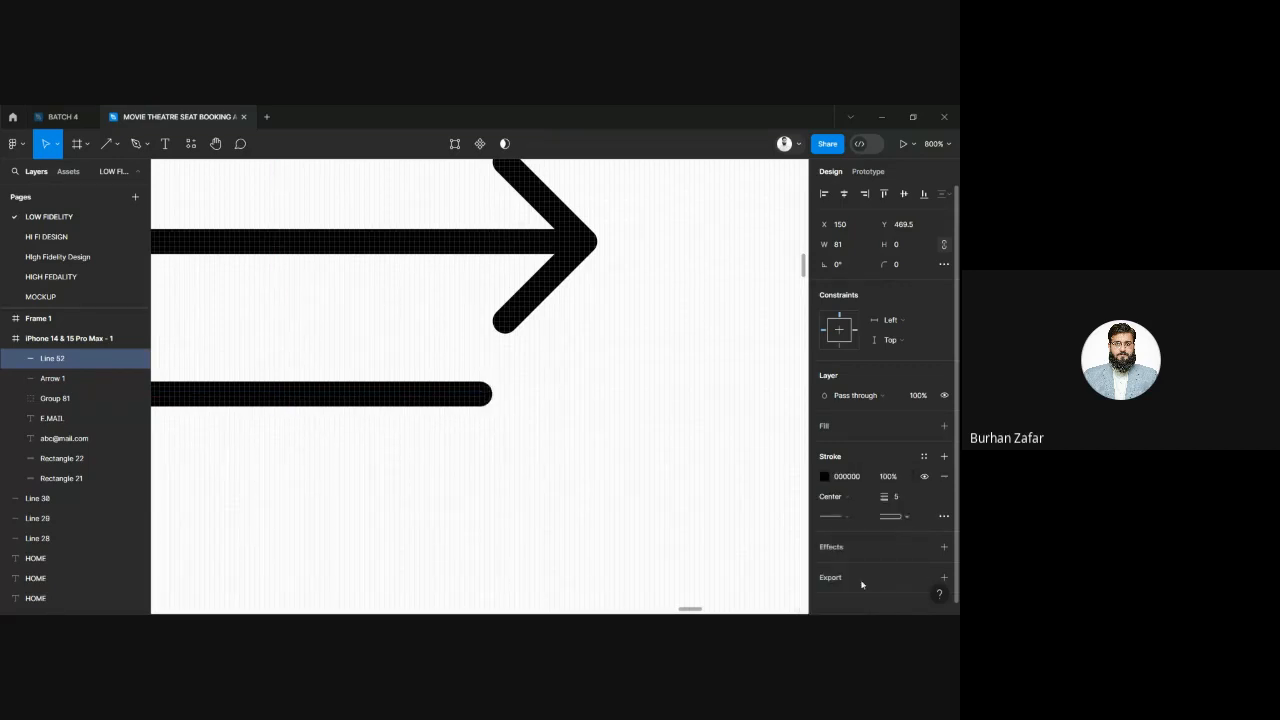
pyautogui.click(841, 517)
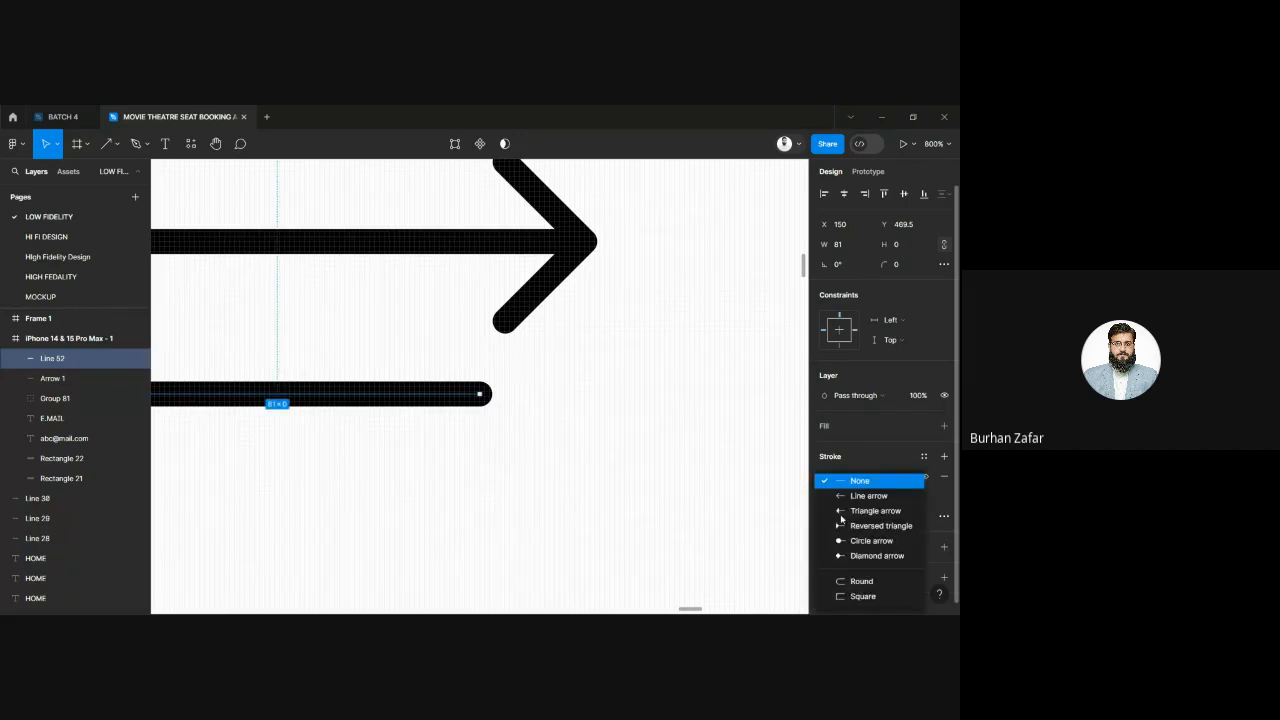
pyautogui.click(847, 583)
pyautogui.moveTo(509, 424); pyautogui.dragTo(660, 436)
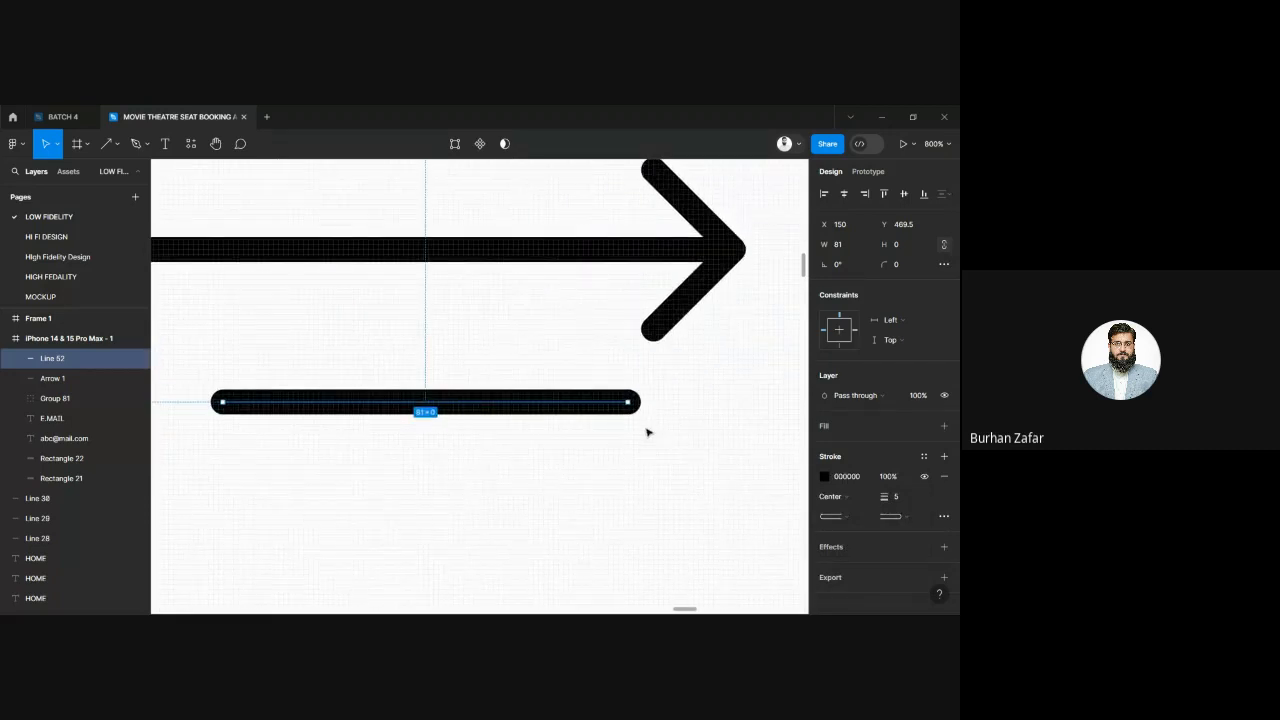
# Step: Flatten the rounded line below the arrow
pyautogui.rightClick(605, 412)
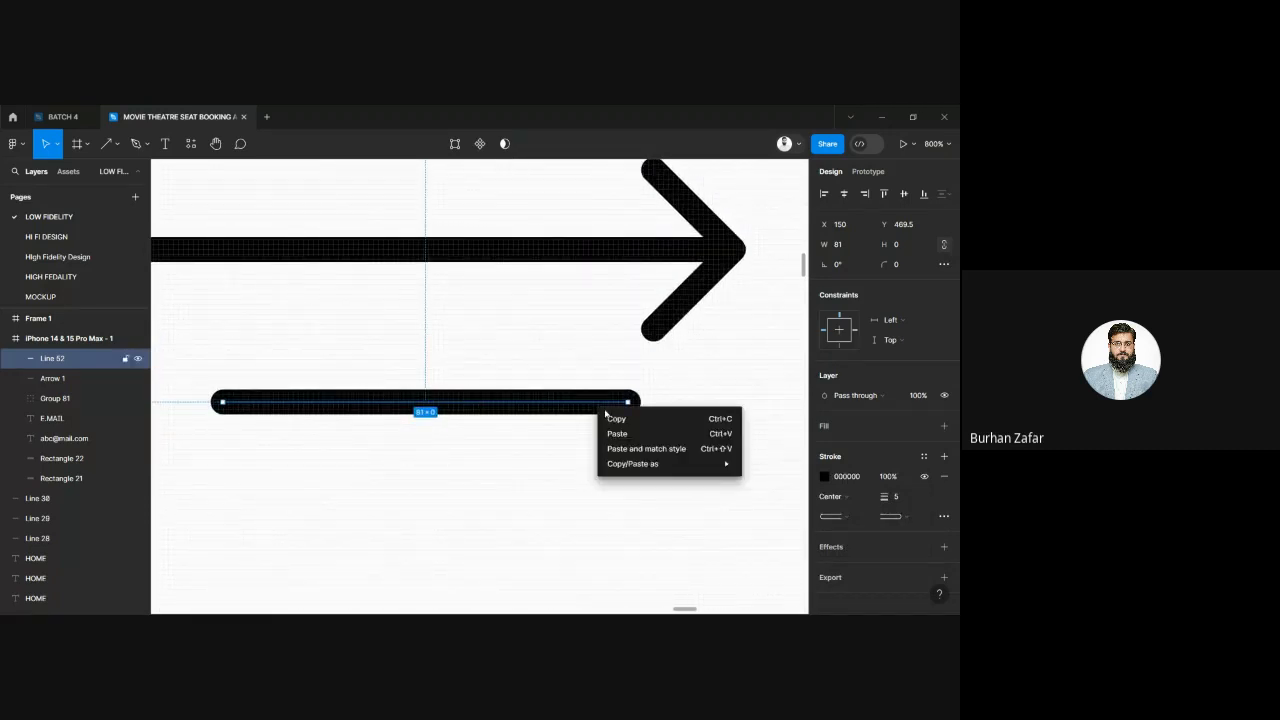
pyautogui.click(565, 409)
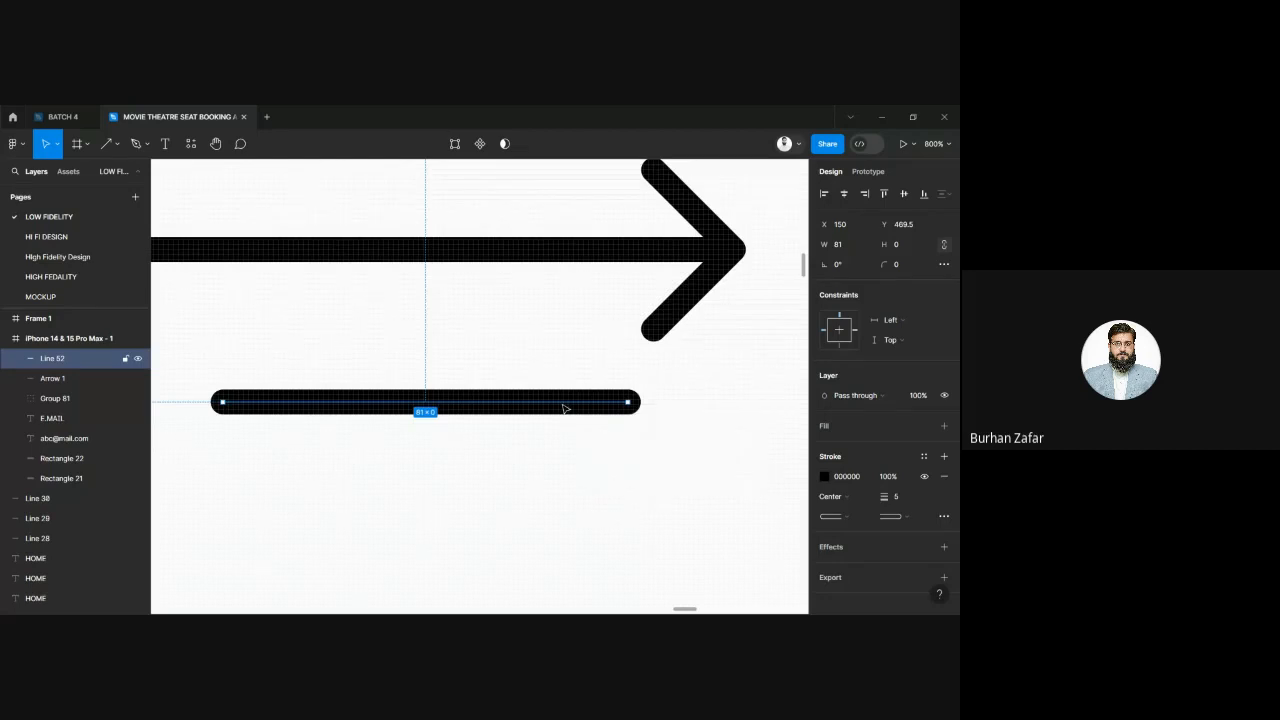
pyautogui.rightClick(565, 409)
pyautogui.click(450, 390)
pyautogui.click(535, 328)
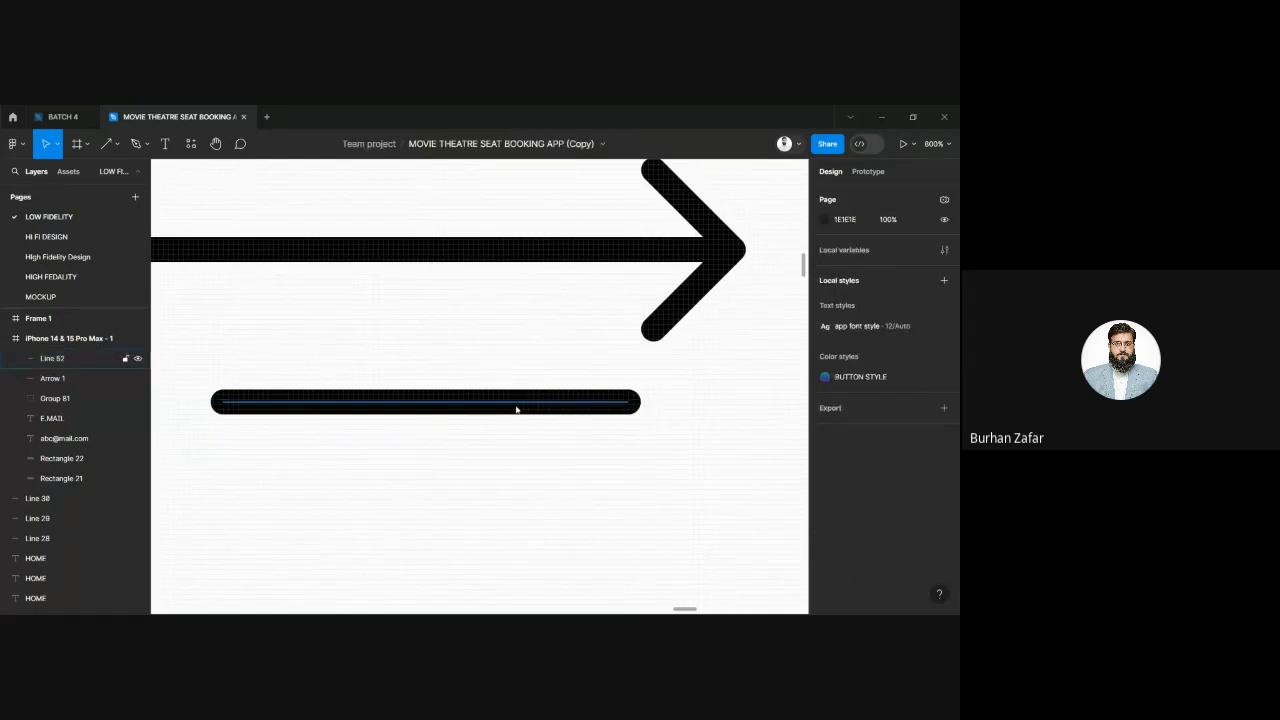
pyautogui.click(516, 409)
pyautogui.rightClick(516, 410)
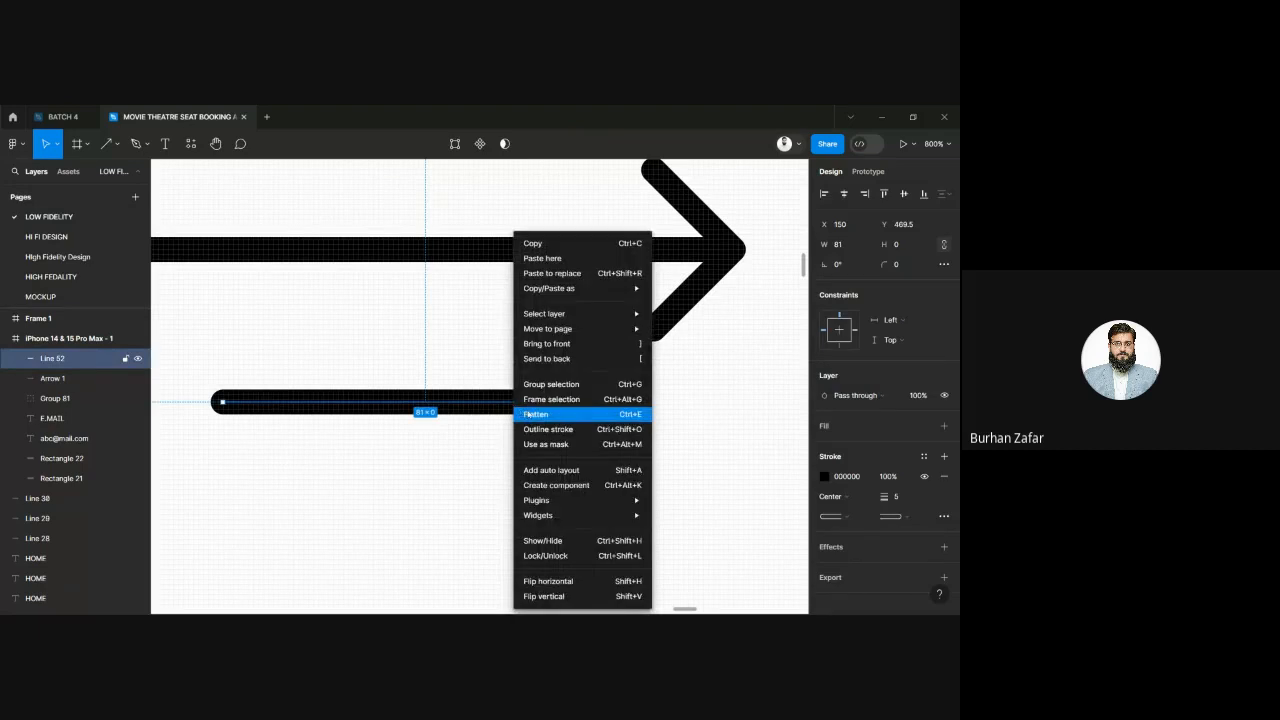
pyautogui.click(527, 414)
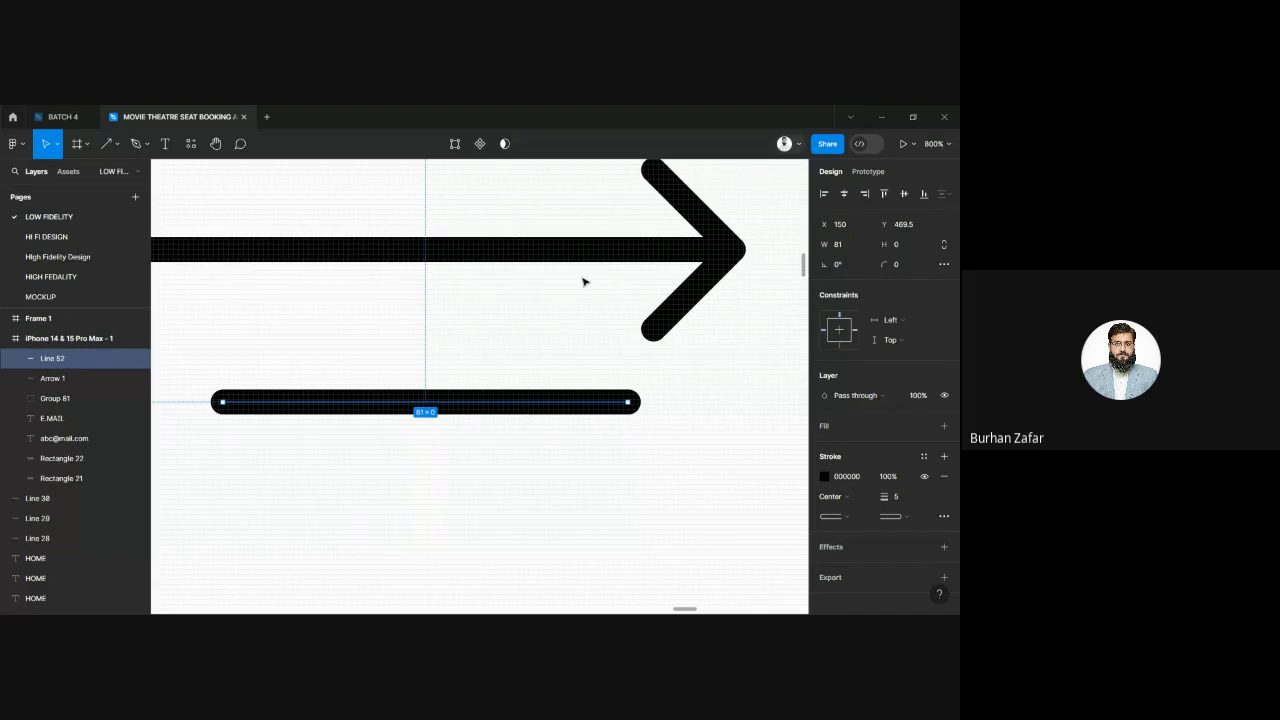
# Step: Set the arrow's end point to Triangle arrow and shorten the arrow to about 35 px wide
pyautogui.click(626, 253)
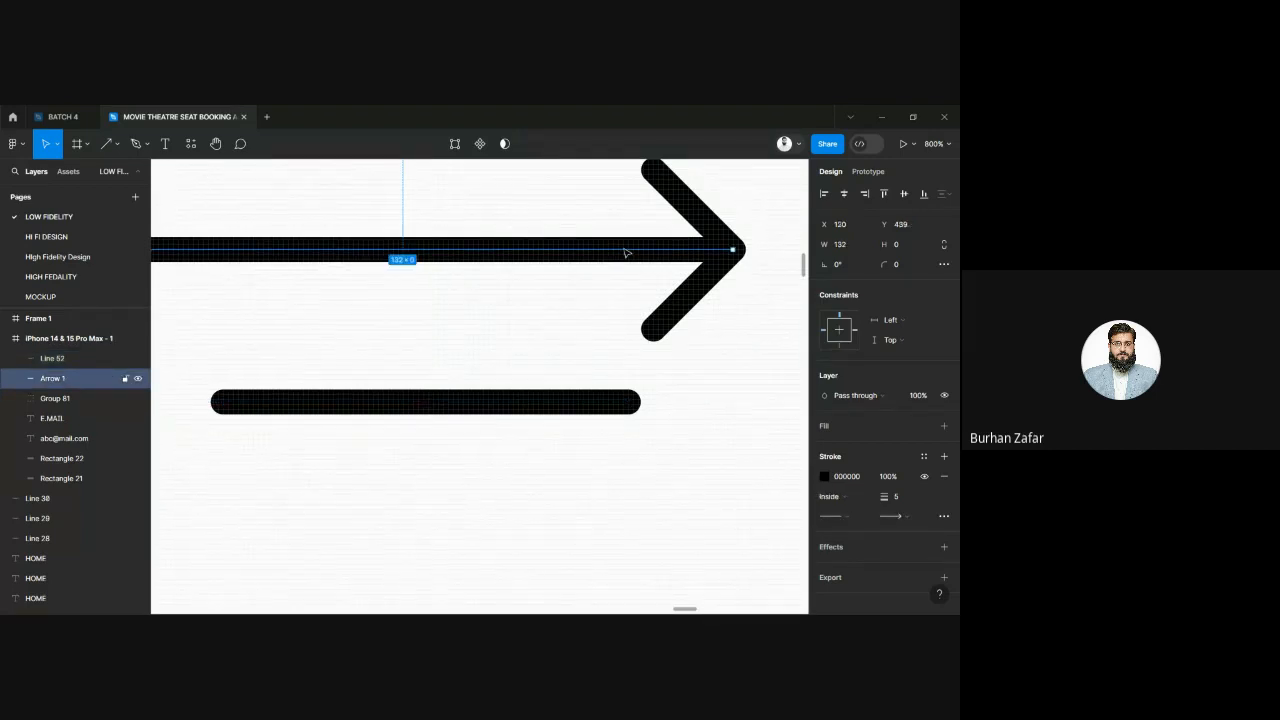
pyautogui.click(895, 516)
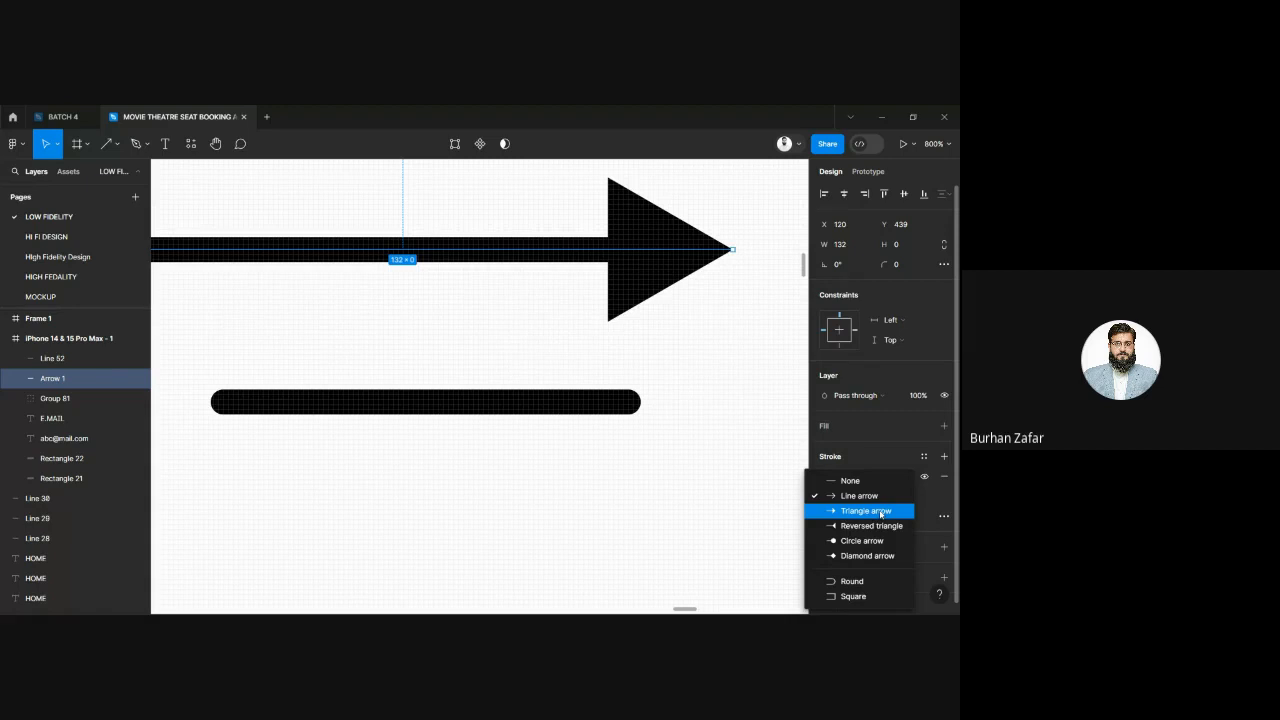
pyautogui.press('-')
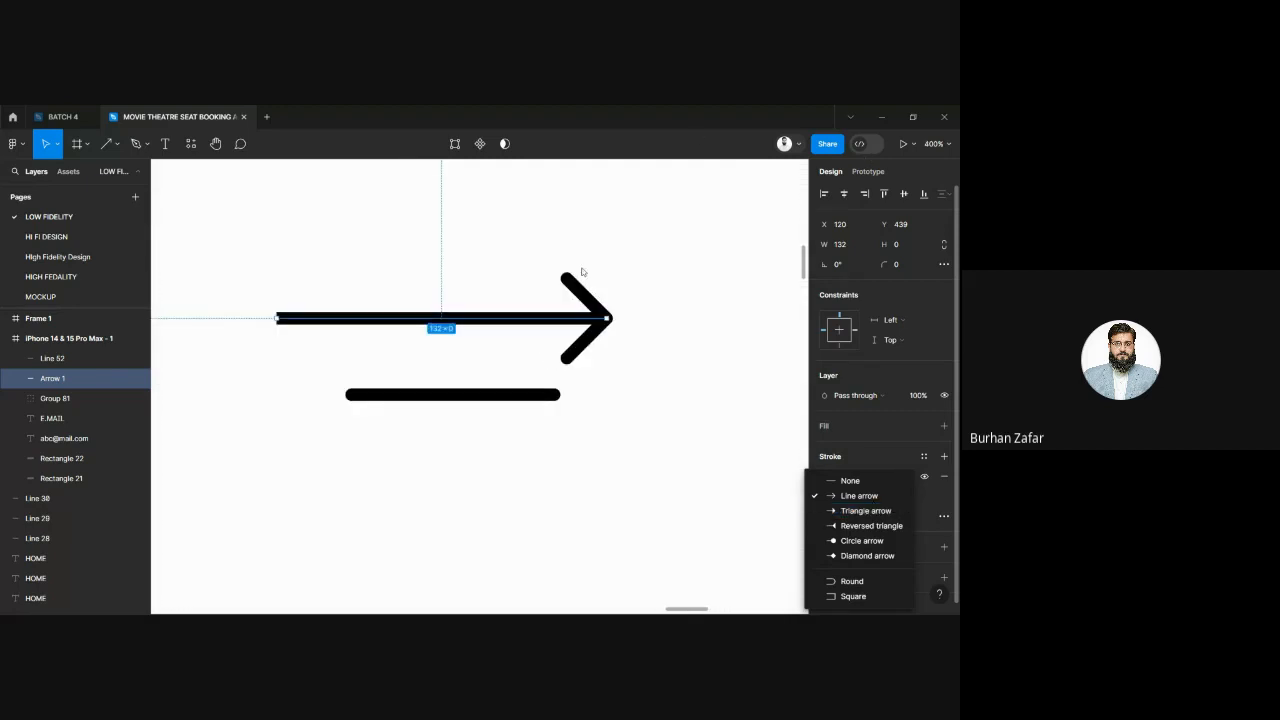
pyautogui.click(851, 511)
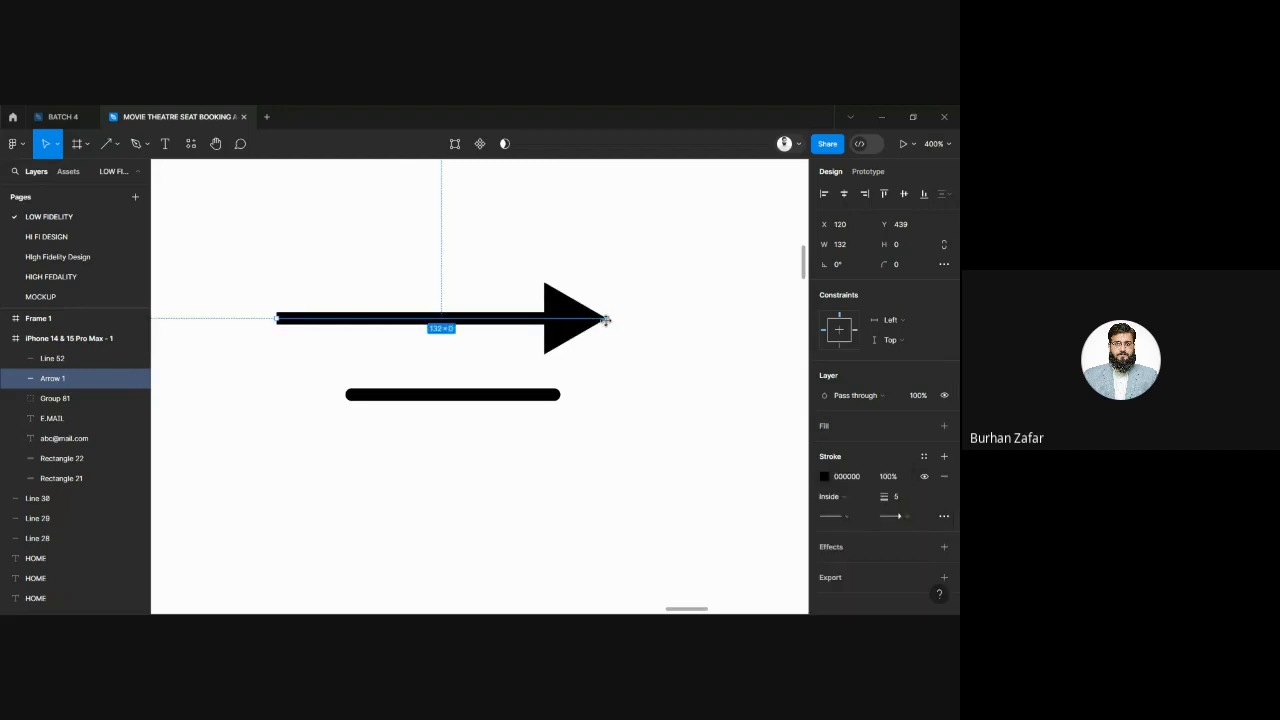
pyautogui.moveTo(606, 320); pyautogui.dragTo(485, 317)
# Step: Add a bold 20-size text label BACK against the arrow's tail and group it with the arrow
pyautogui.press('t')
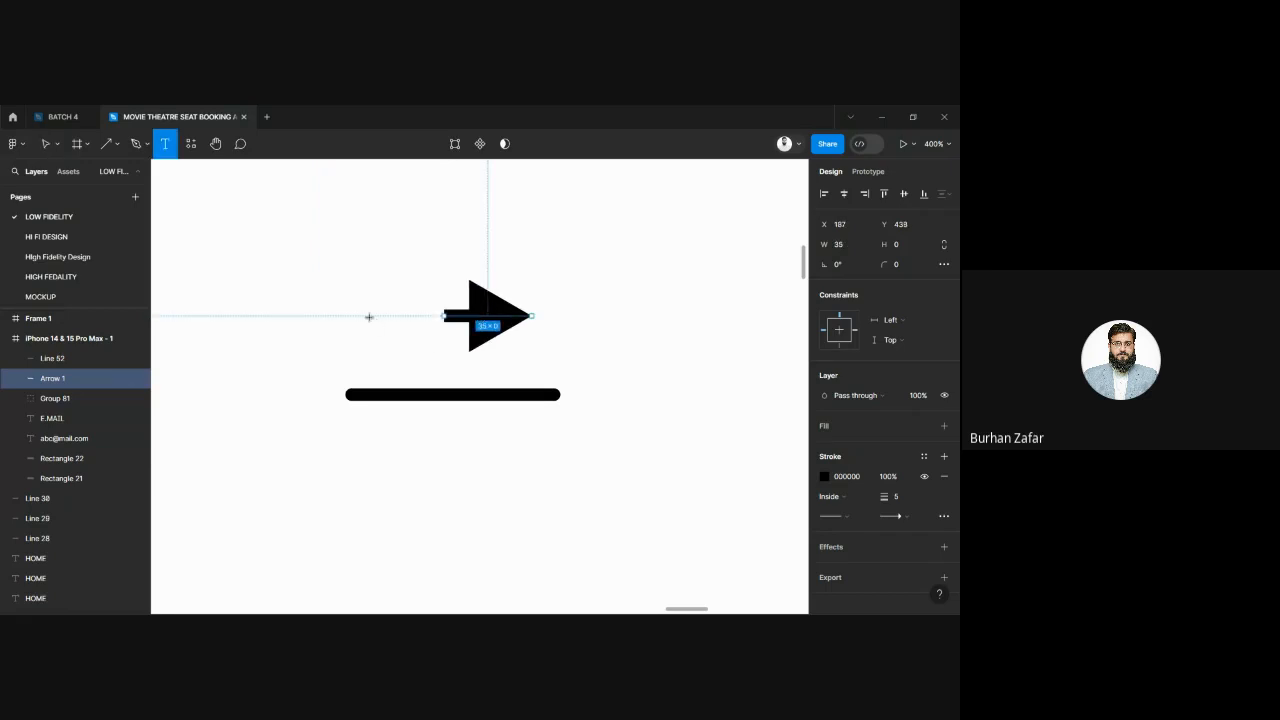
pyautogui.click(286, 321)
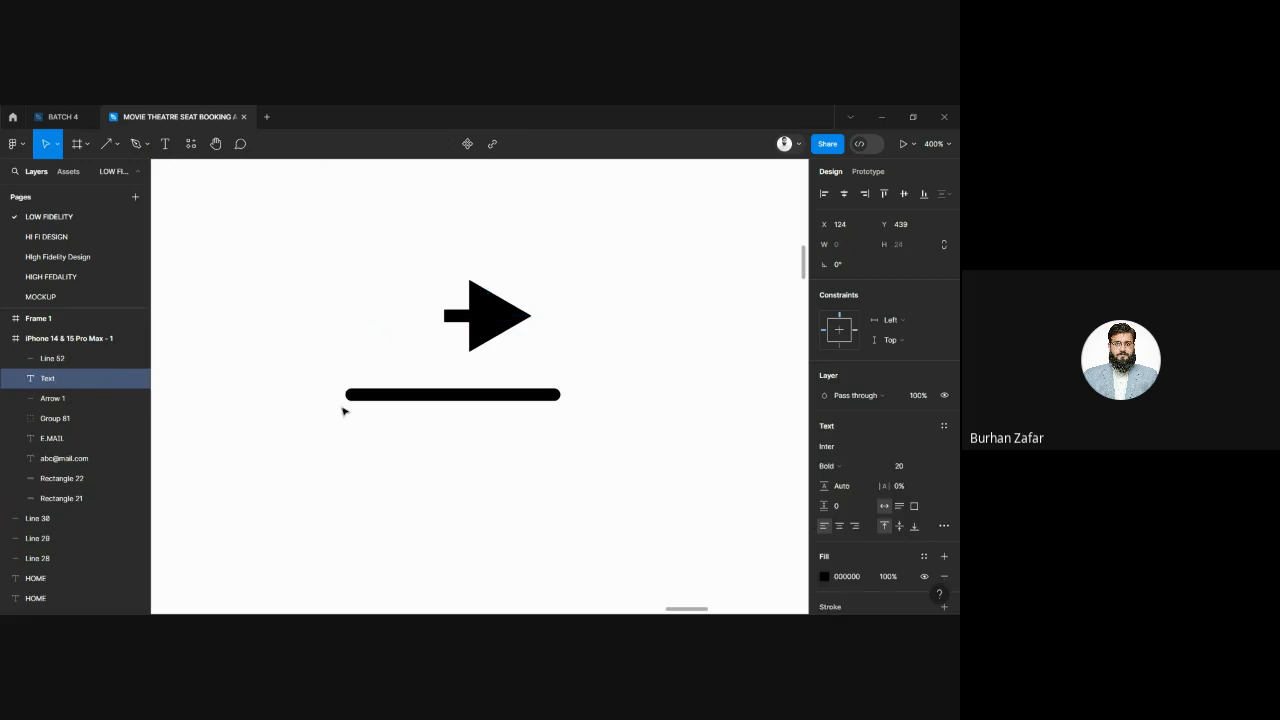
pyautogui.write('BACK')
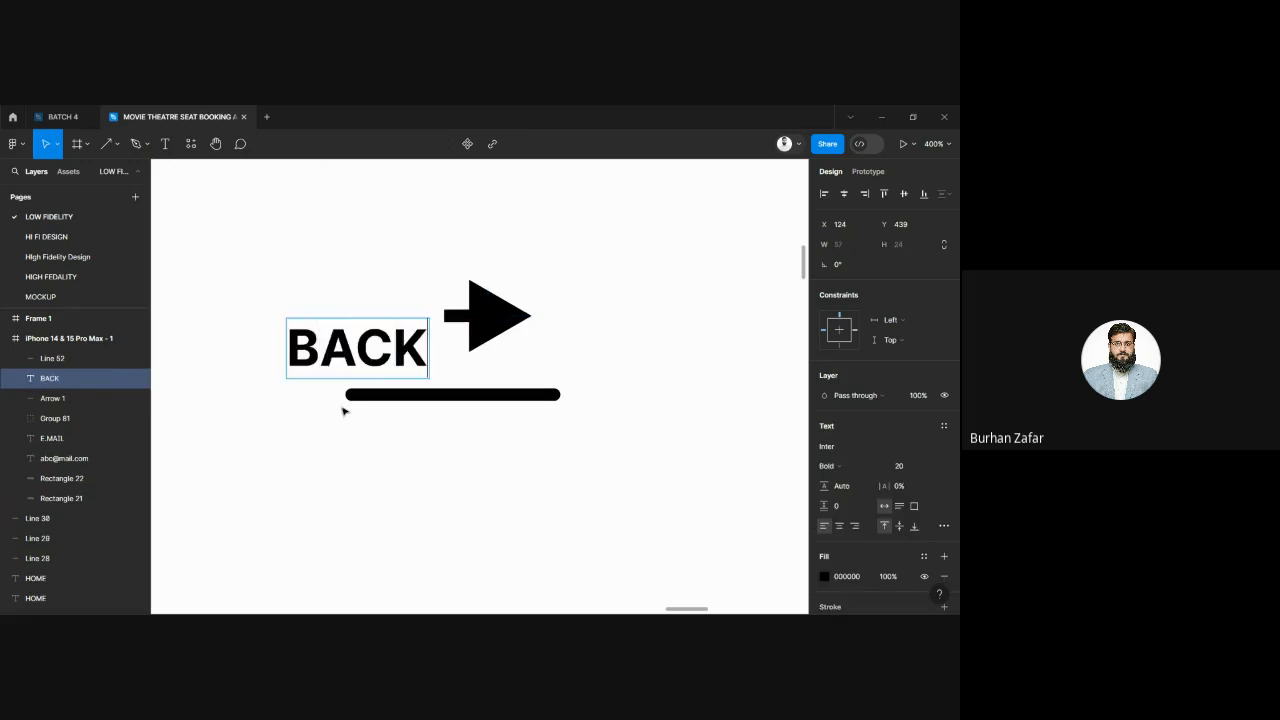
pyautogui.hotkey('ctrl', 'a')
pyautogui.press('Escape')
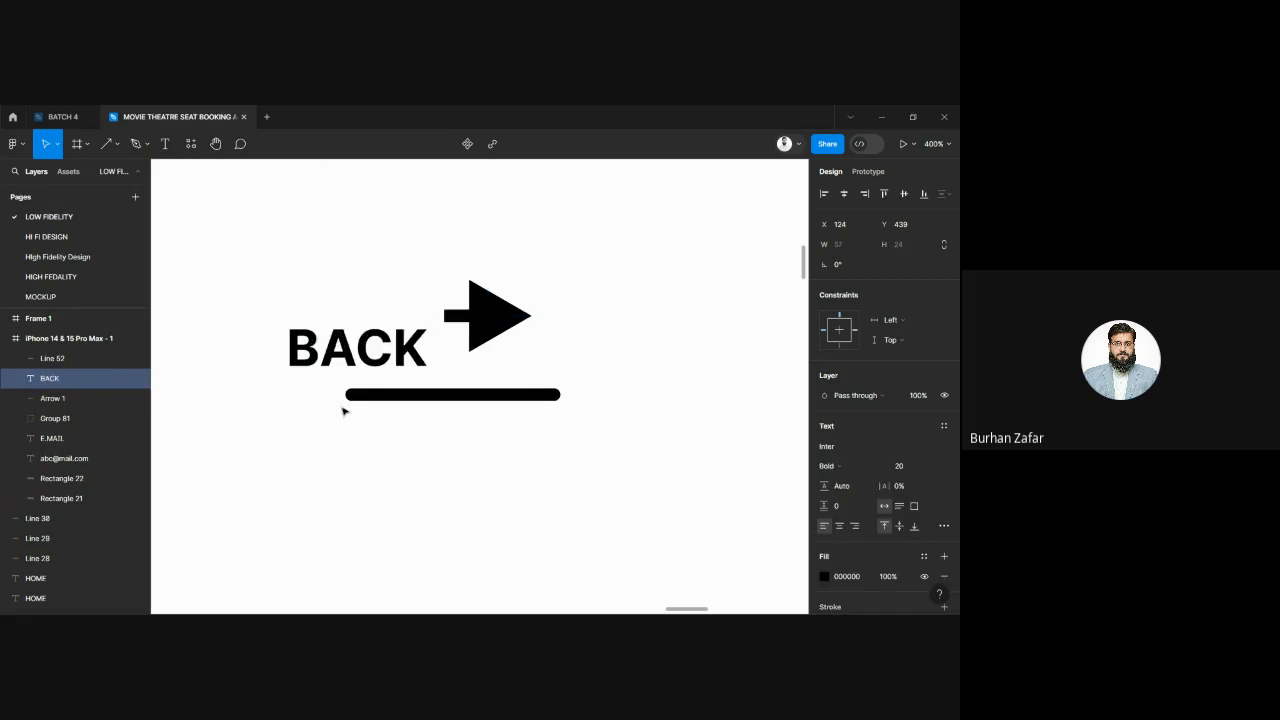
pyautogui.moveTo(341, 350); pyautogui.dragTo(356, 316)
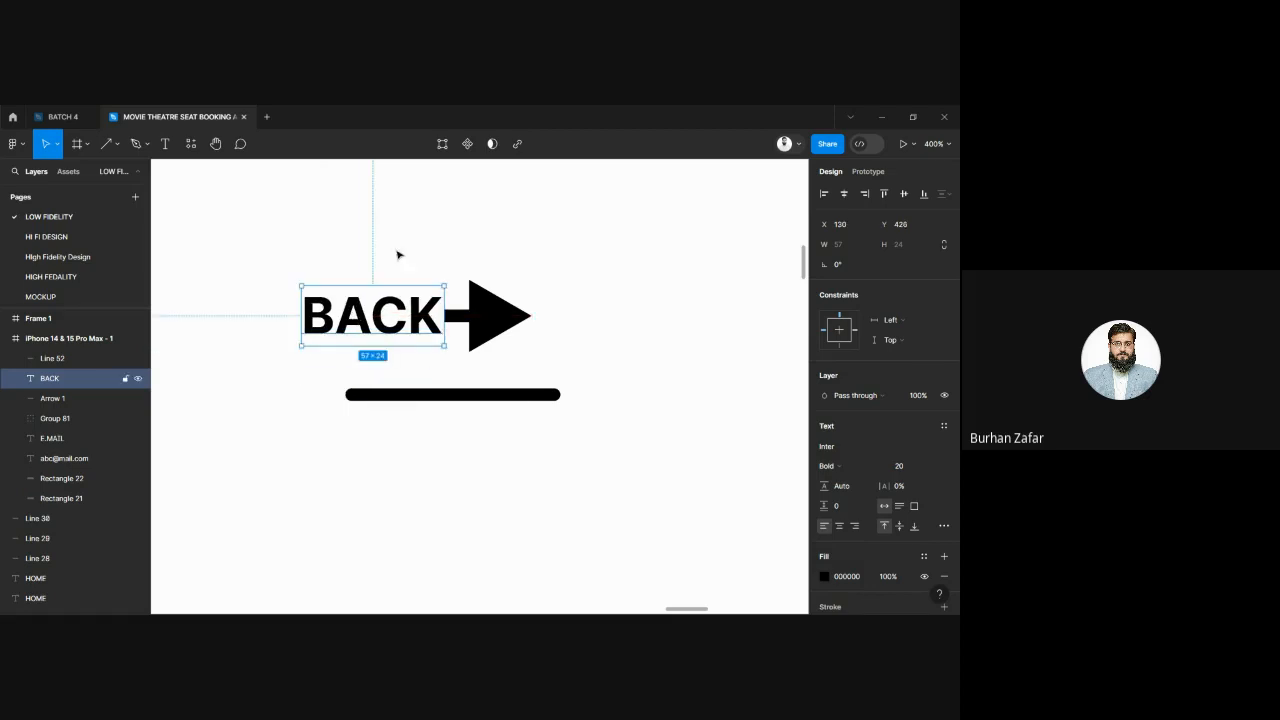
pyautogui.moveTo(389, 251); pyautogui.dragTo(521, 345)
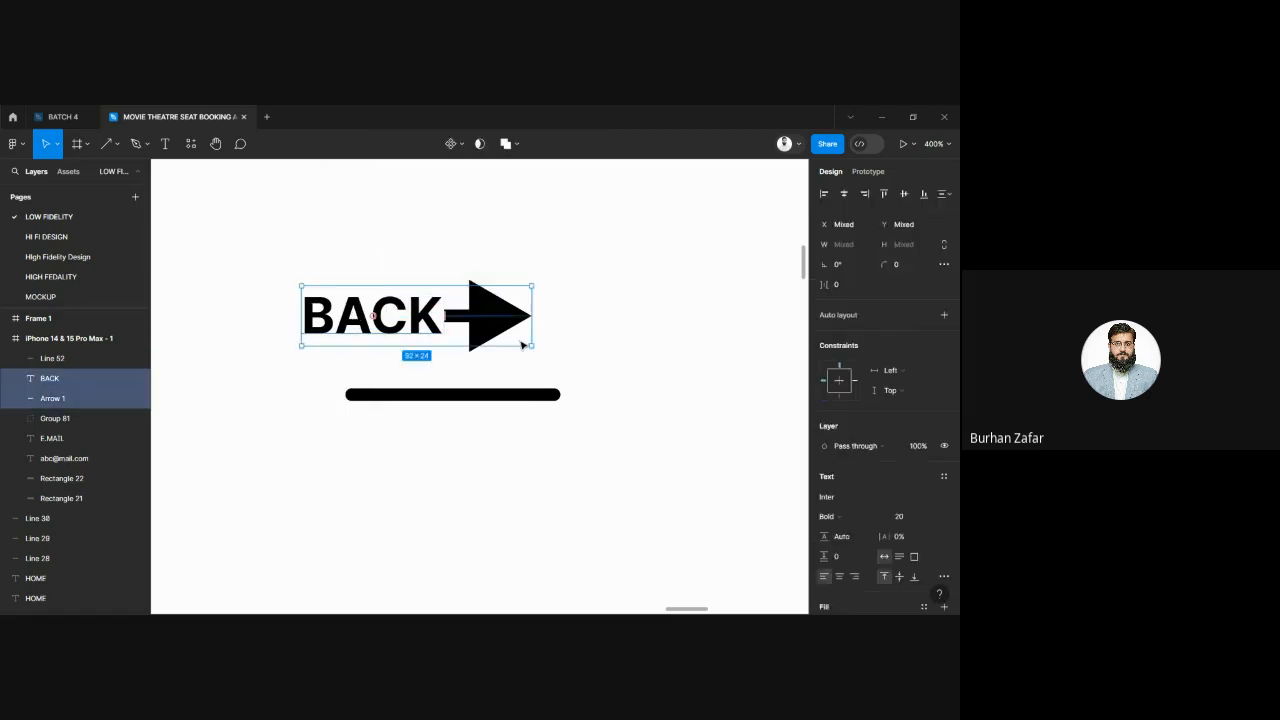
pyautogui.hotkey('ctrl', 'g')
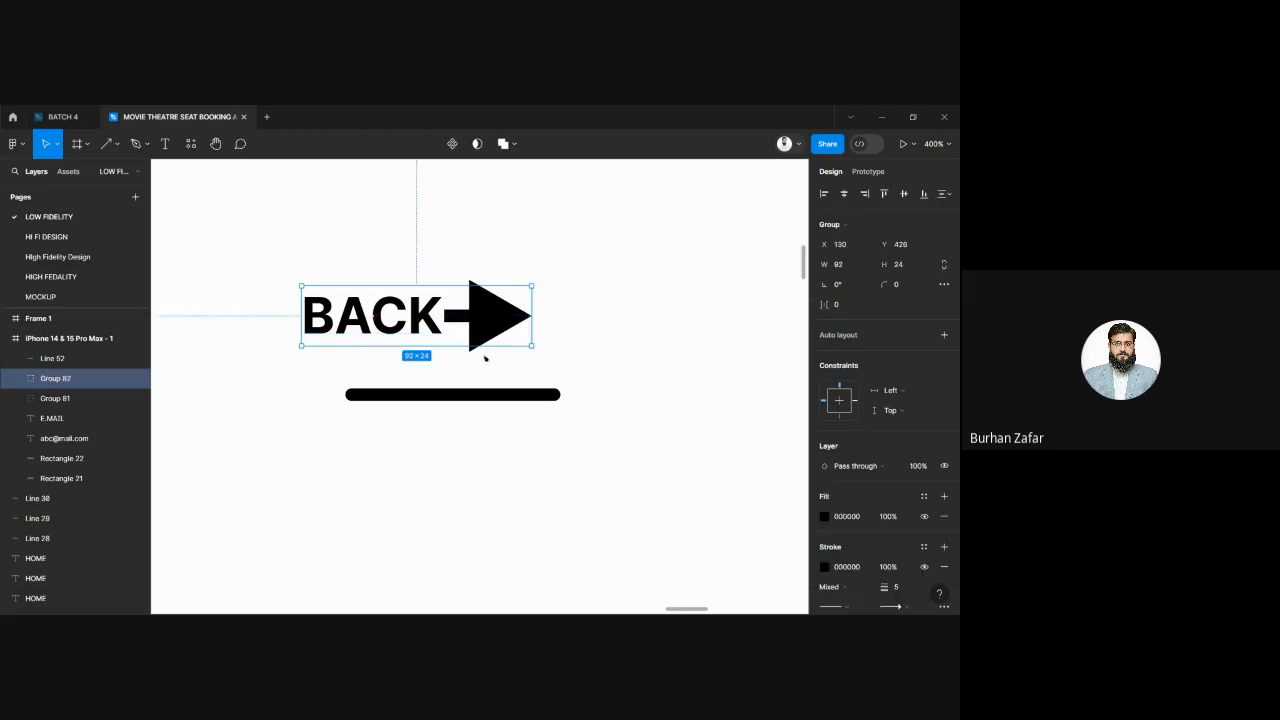
# Step: Reverse the grouped arrow so it points left before the BACK text at about 28 px wide, and flatten it
pyautogui.click(488, 360)
pyautogui.click(505, 307)
pyautogui.doubleClick(471, 318)
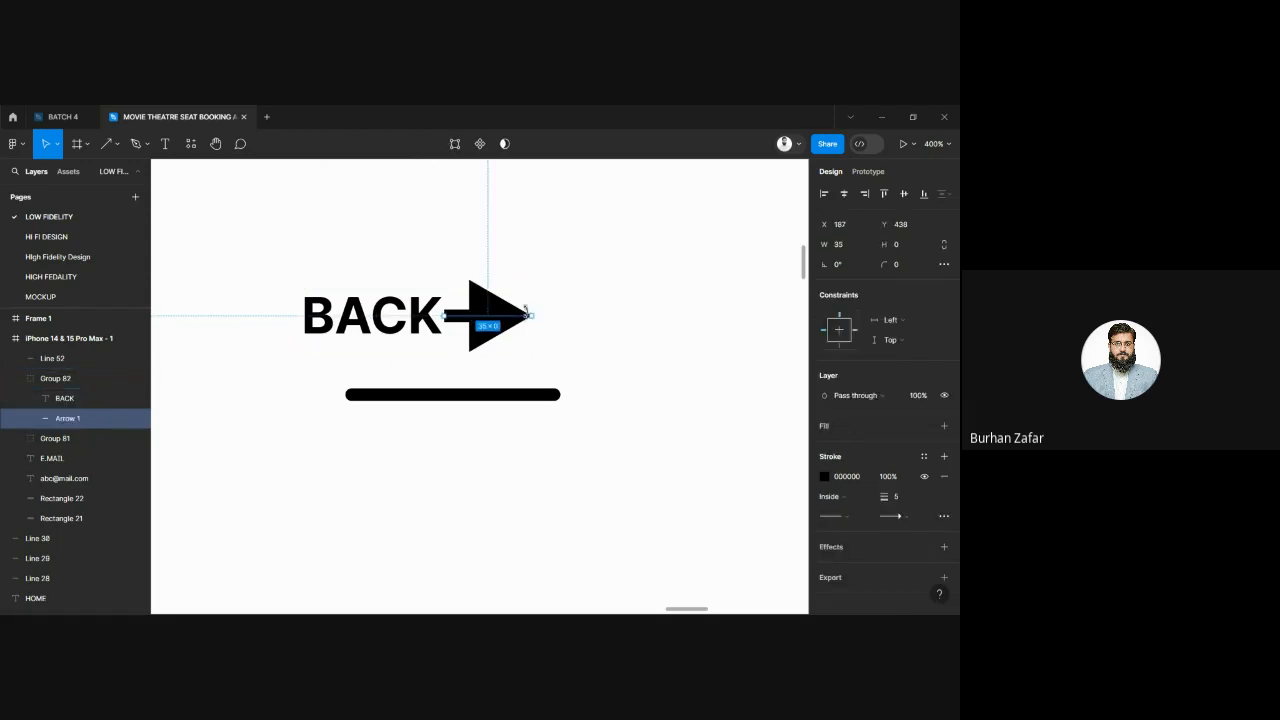
pyautogui.moveTo(530, 316); pyautogui.dragTo(266, 319)
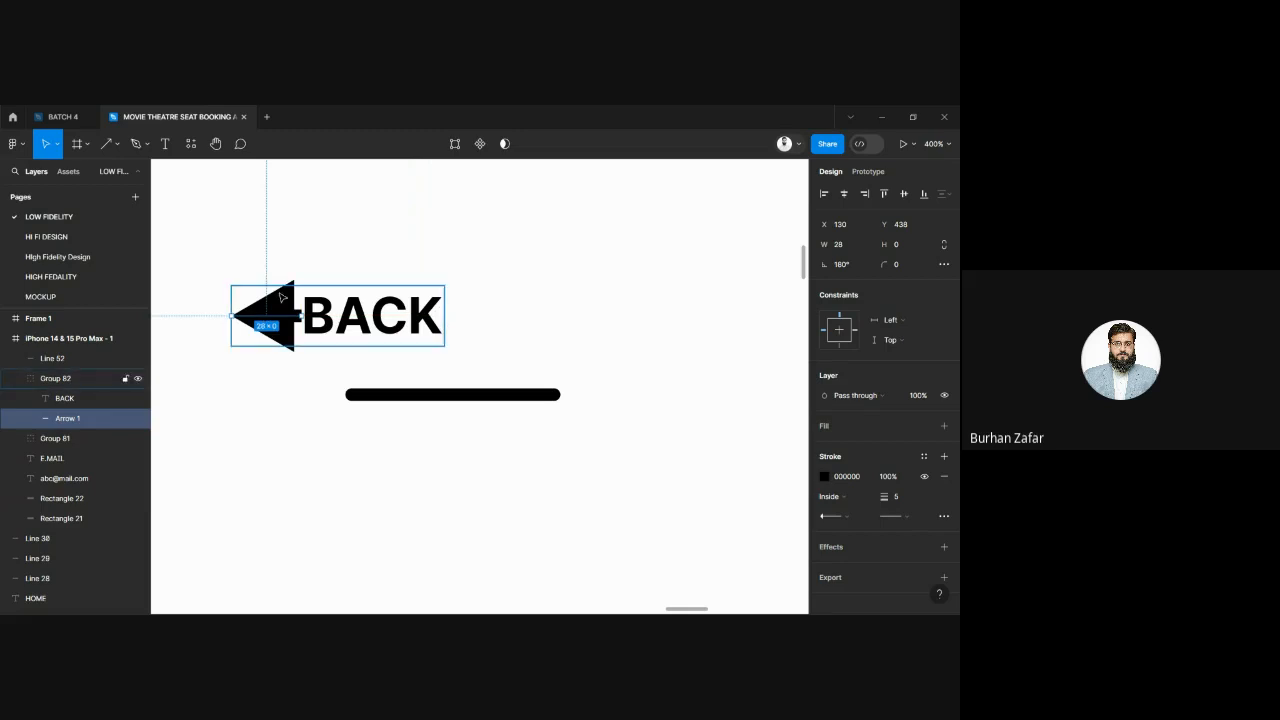
pyautogui.rightClick(280, 292)
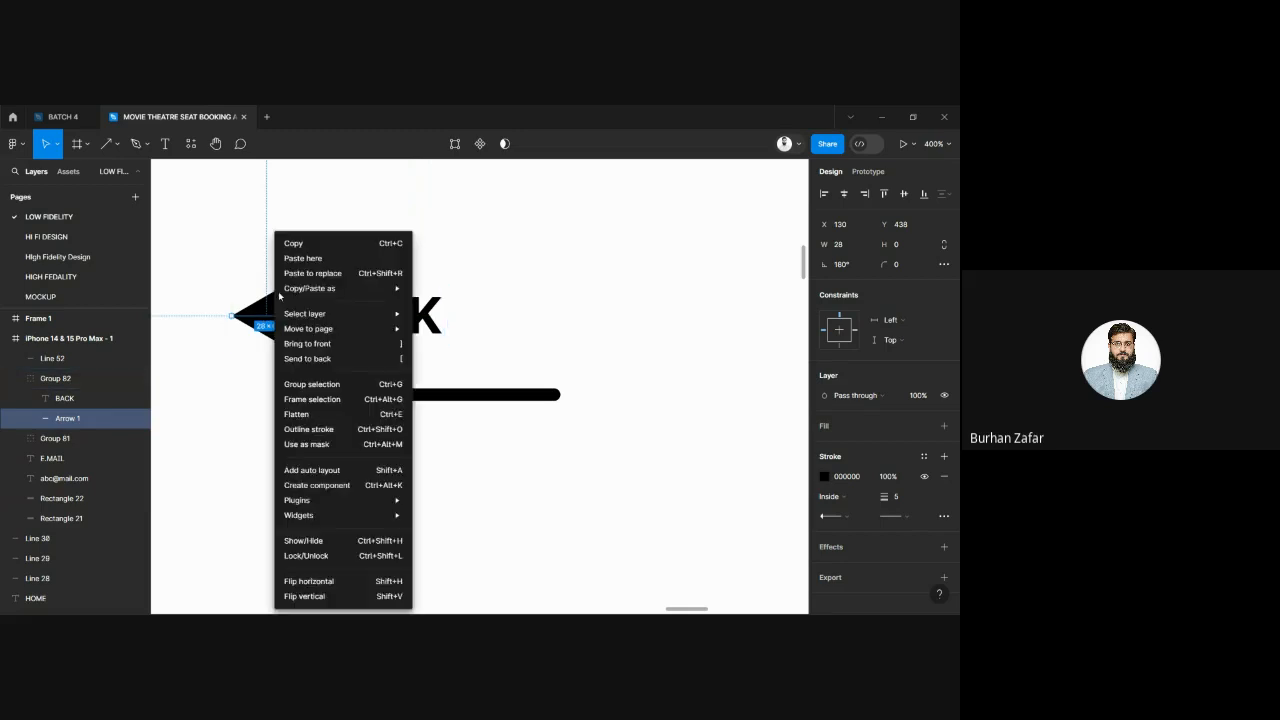
pyautogui.click(320, 414)
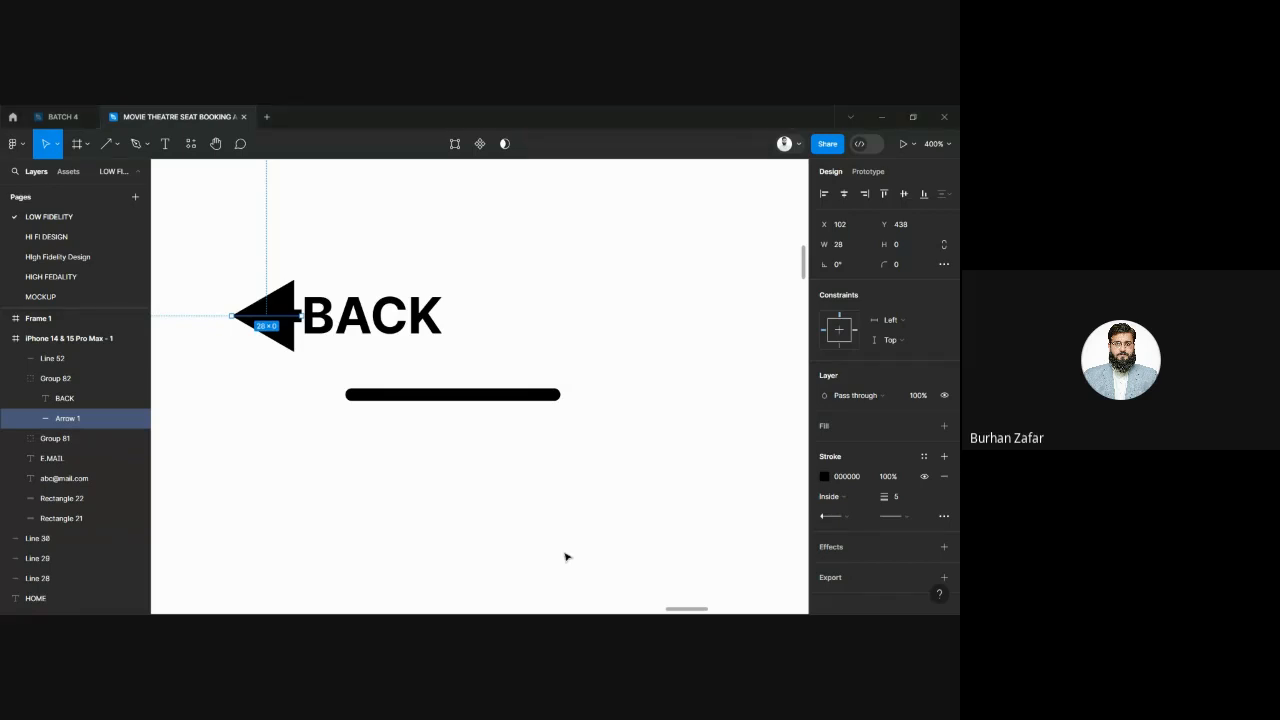
# Step: Examine the prototype connections between the screens on the LOW FIDELITY page
pyautogui.scroll(-10, 451, 431)
pyautogui.scroll(-3, 451, 431)
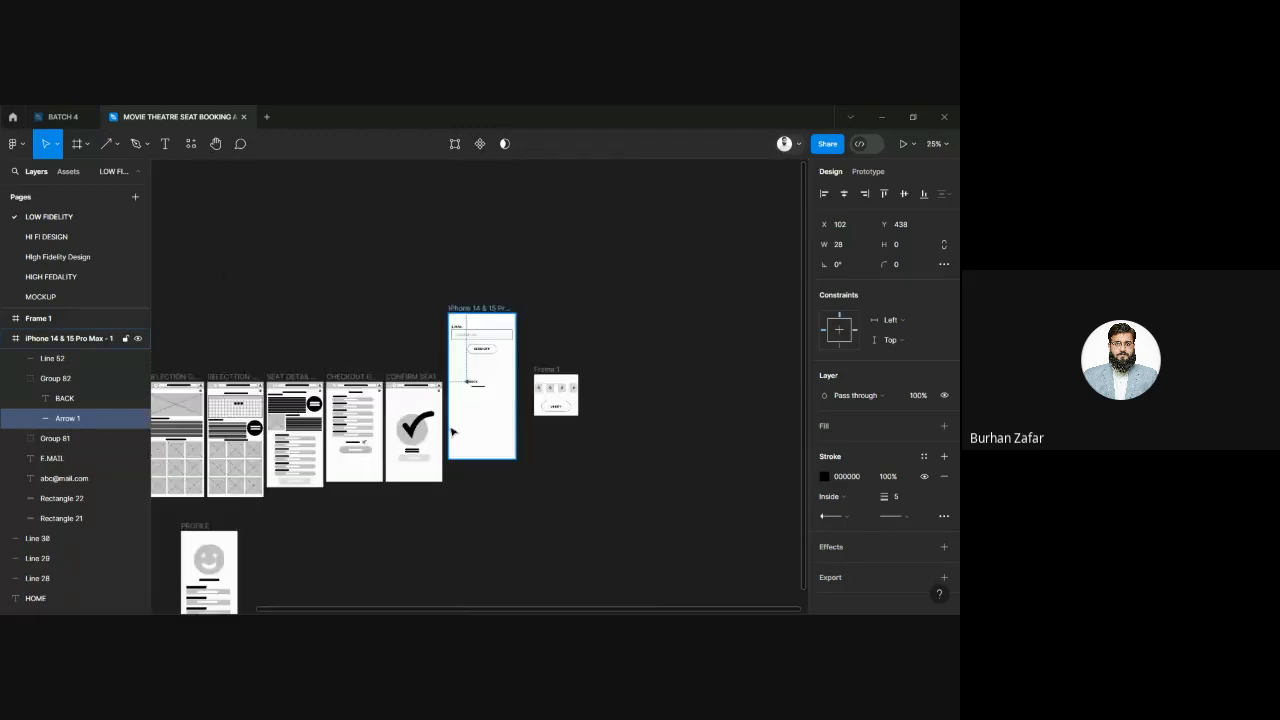
pyautogui.moveTo(350, 325); pyautogui.dragTo(622, 266)
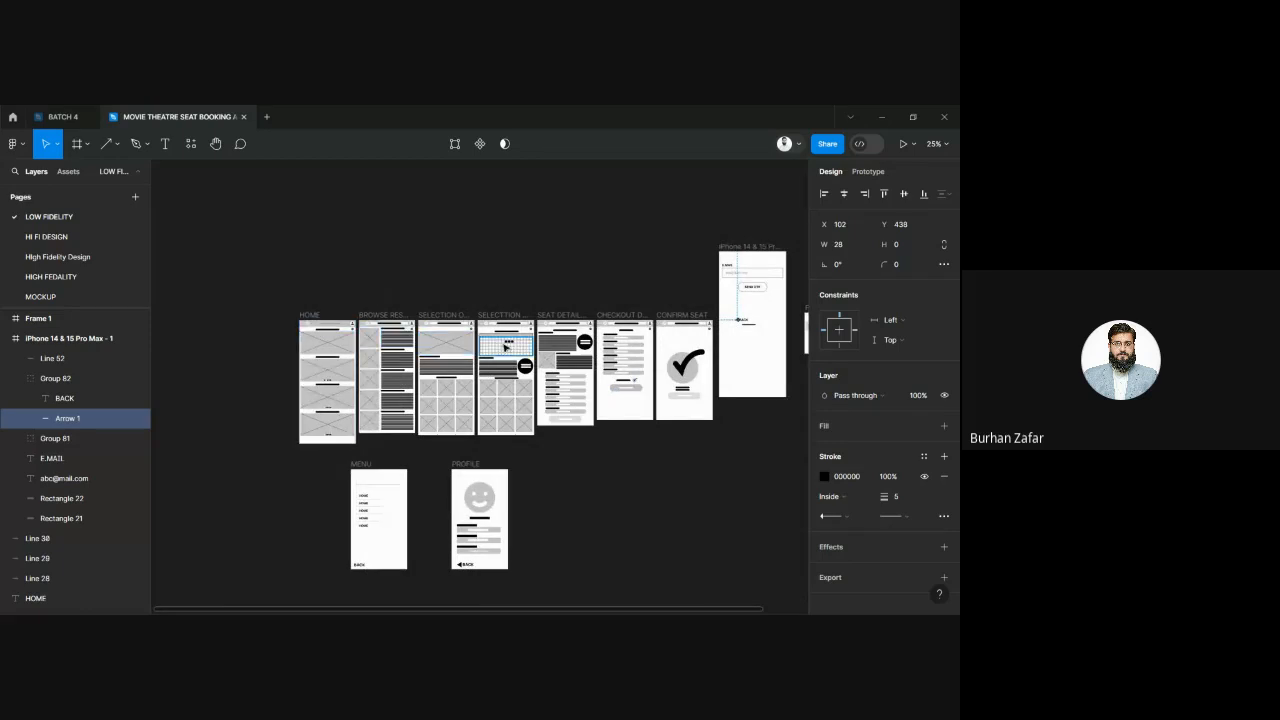
pyautogui.click(288, 300)
pyautogui.moveTo(381, 374); pyautogui.dragTo(415, 444)
pyautogui.click(868, 172)
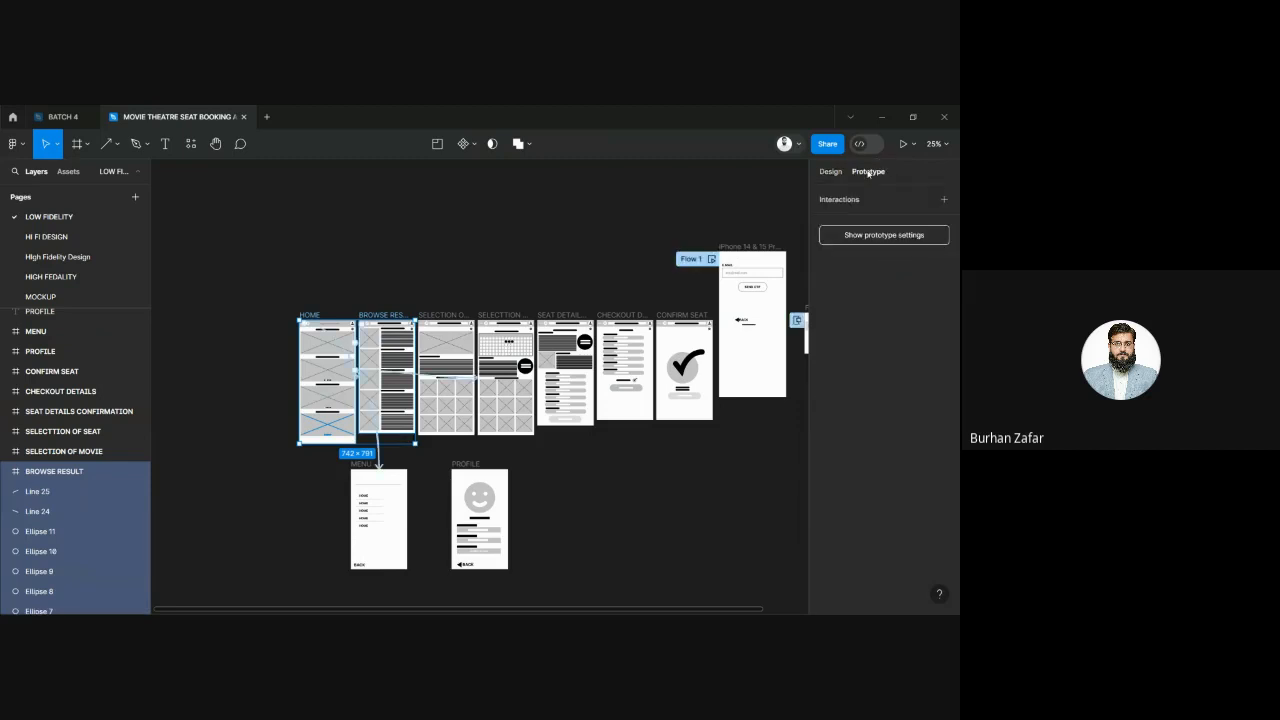
pyautogui.click(380, 262)
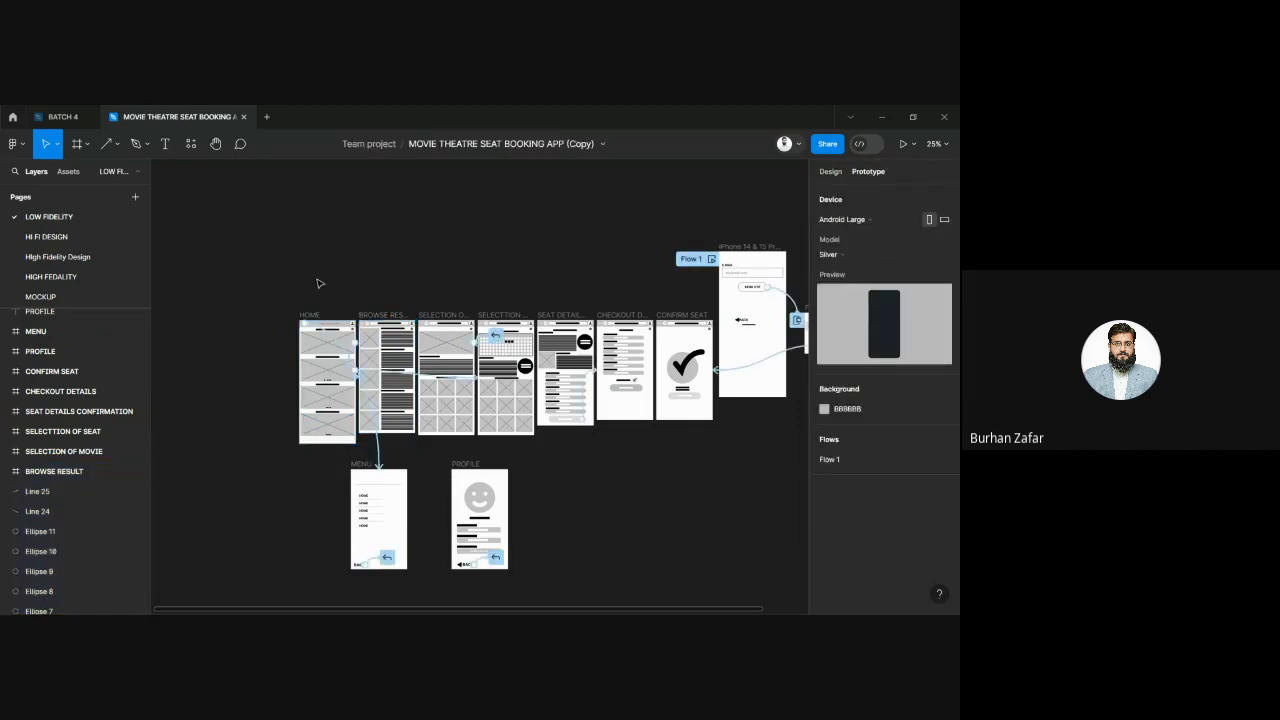
pyautogui.moveTo(293, 277); pyautogui.dragTo(408, 456)
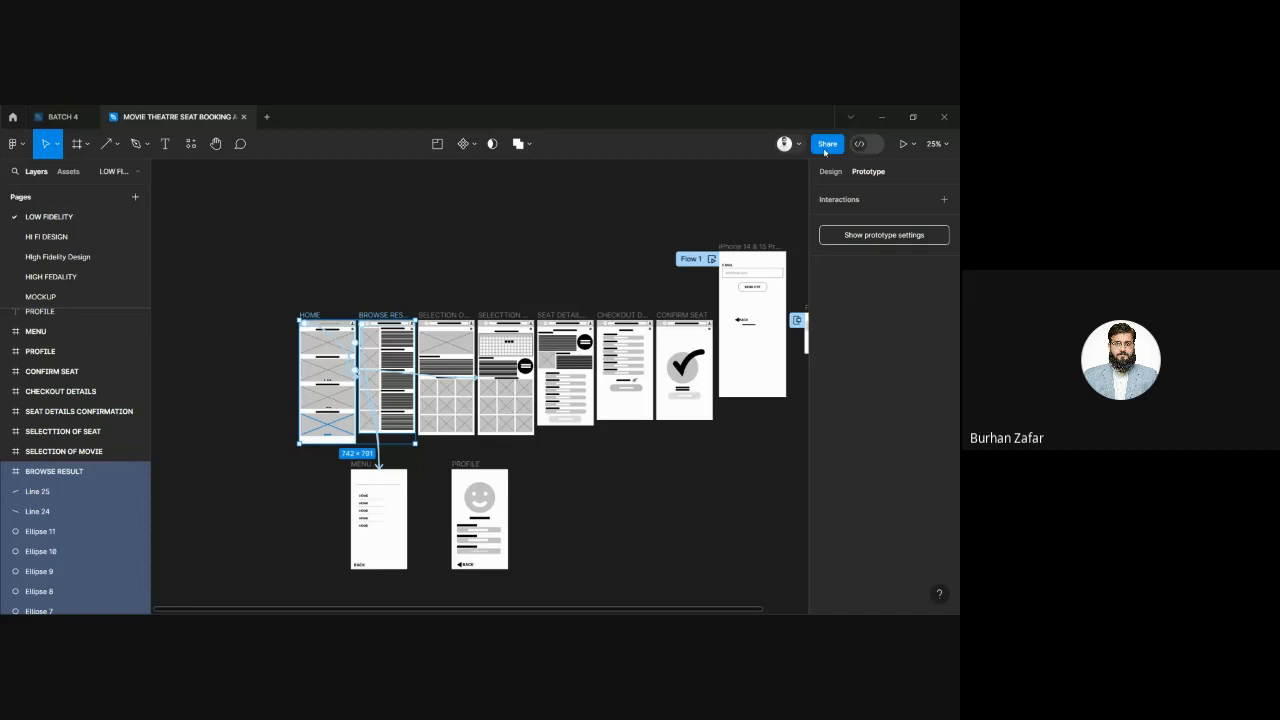
pyautogui.click(385, 234)
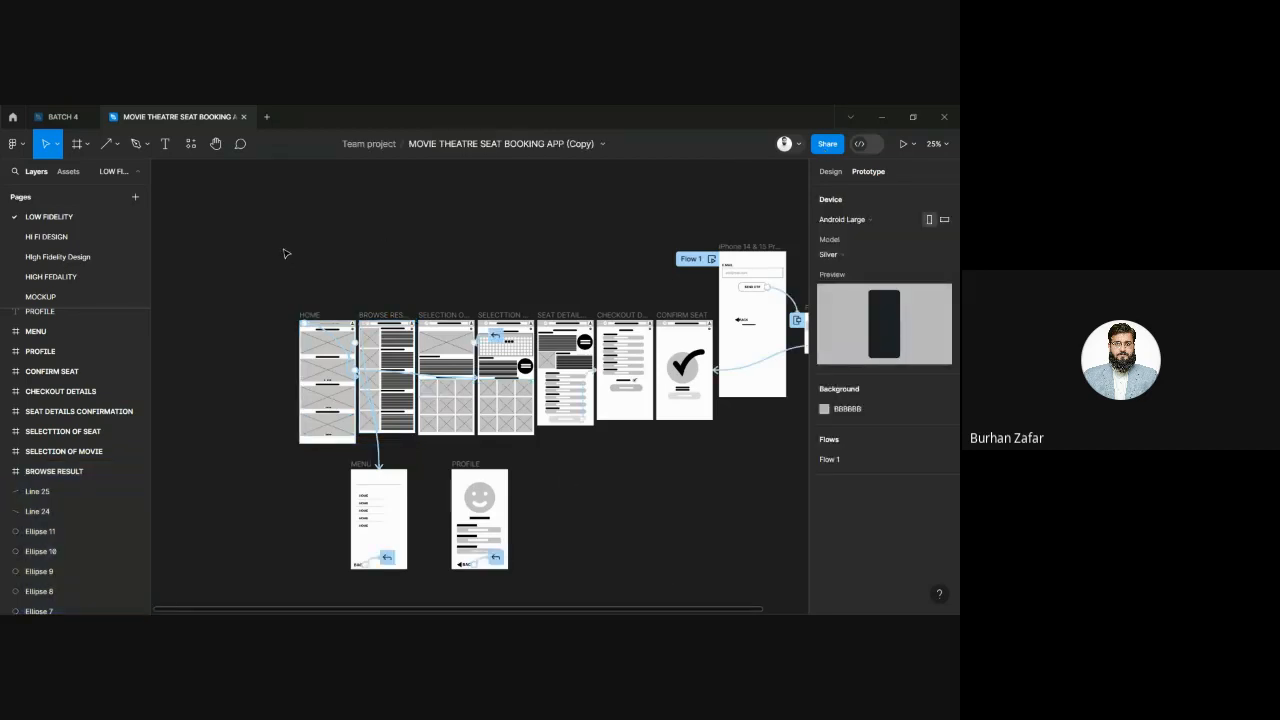
pyautogui.hotkey('ctrl', 'a')
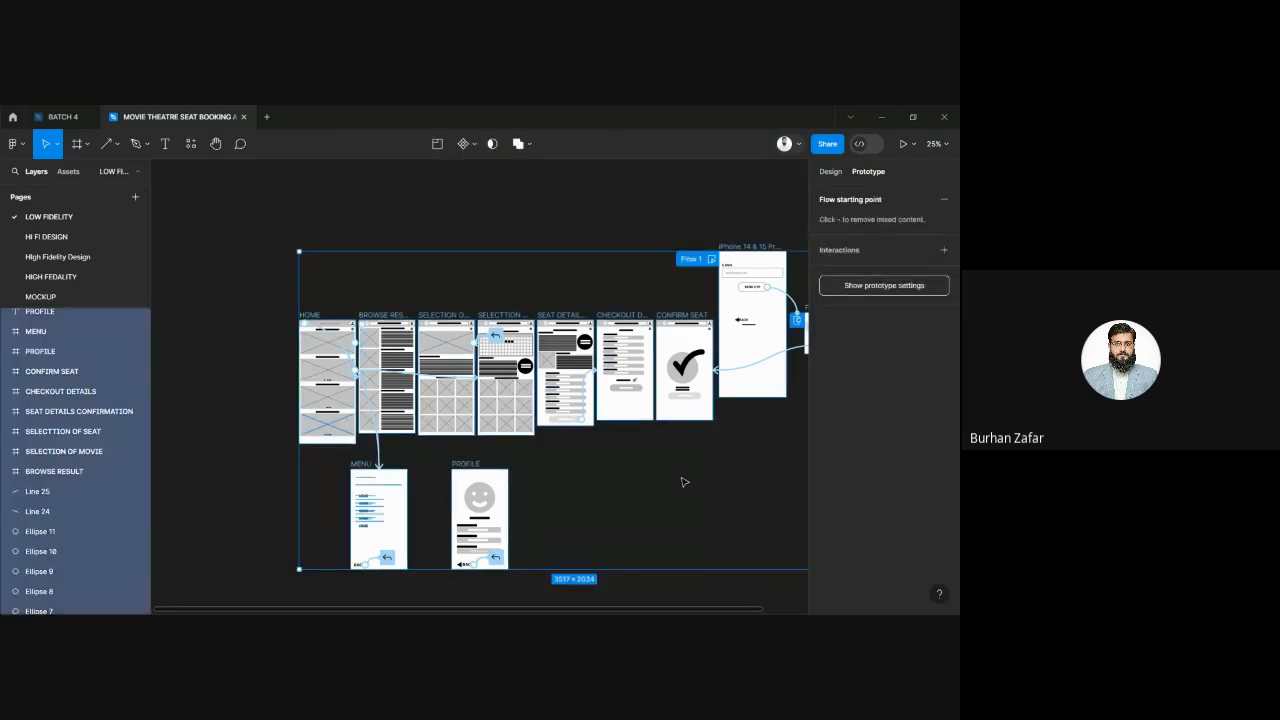
pyautogui.click(245, 303)
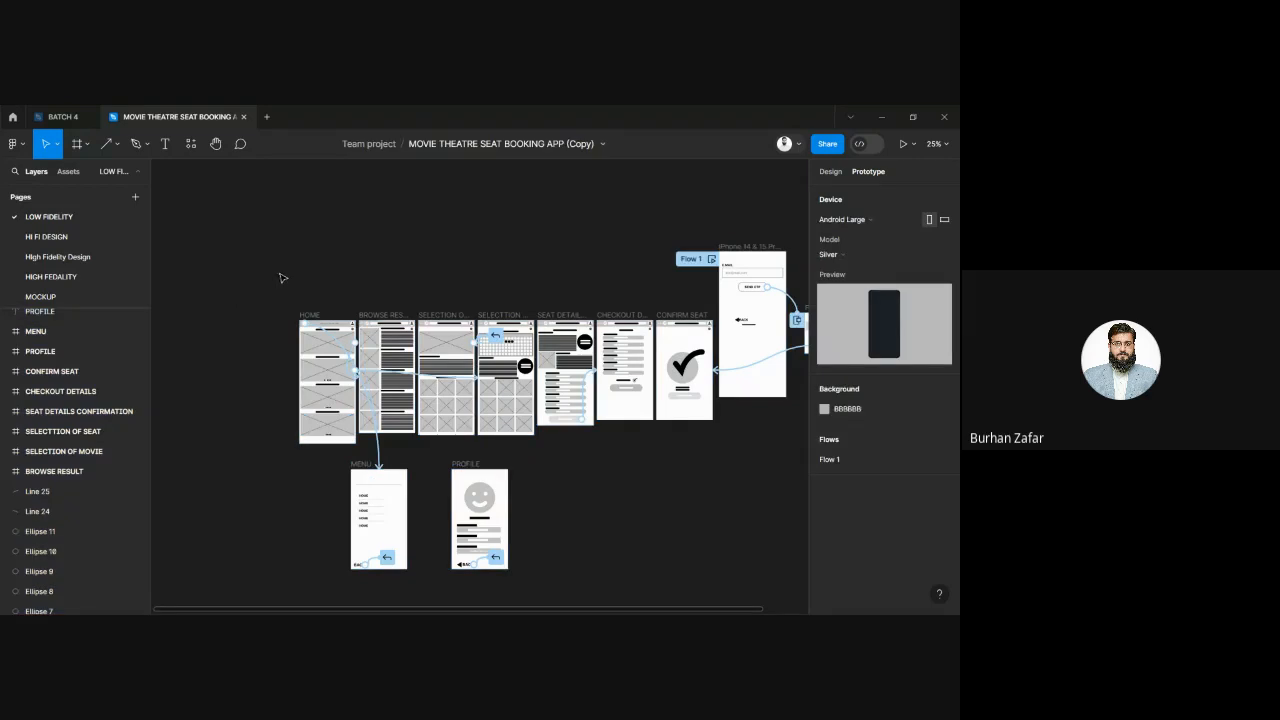
pyautogui.moveTo(284, 277); pyautogui.dragTo(700, 572)
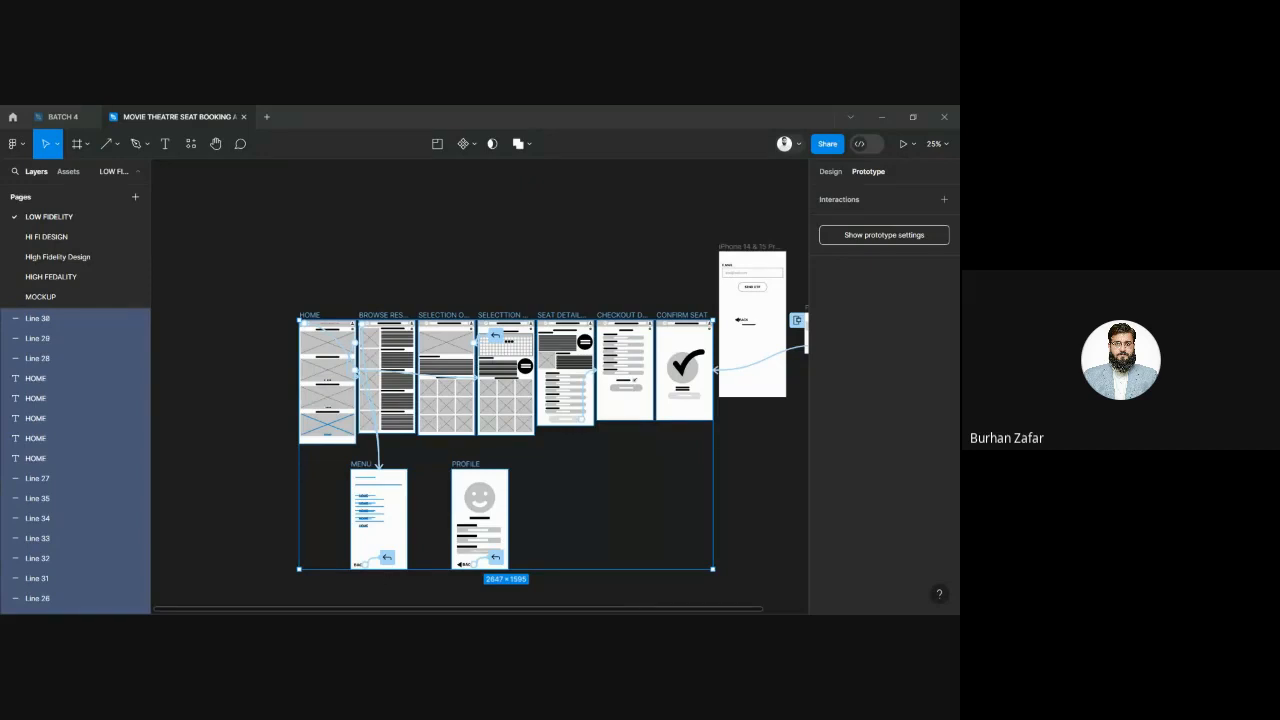
# Step: Move the HOME frame slightly down and away from the BROWSE RESULT frame
pyautogui.click(223, 414)
pyautogui.moveTo(304, 315); pyautogui.dragTo(296, 330)
pyautogui.hotkey('shift', '0')
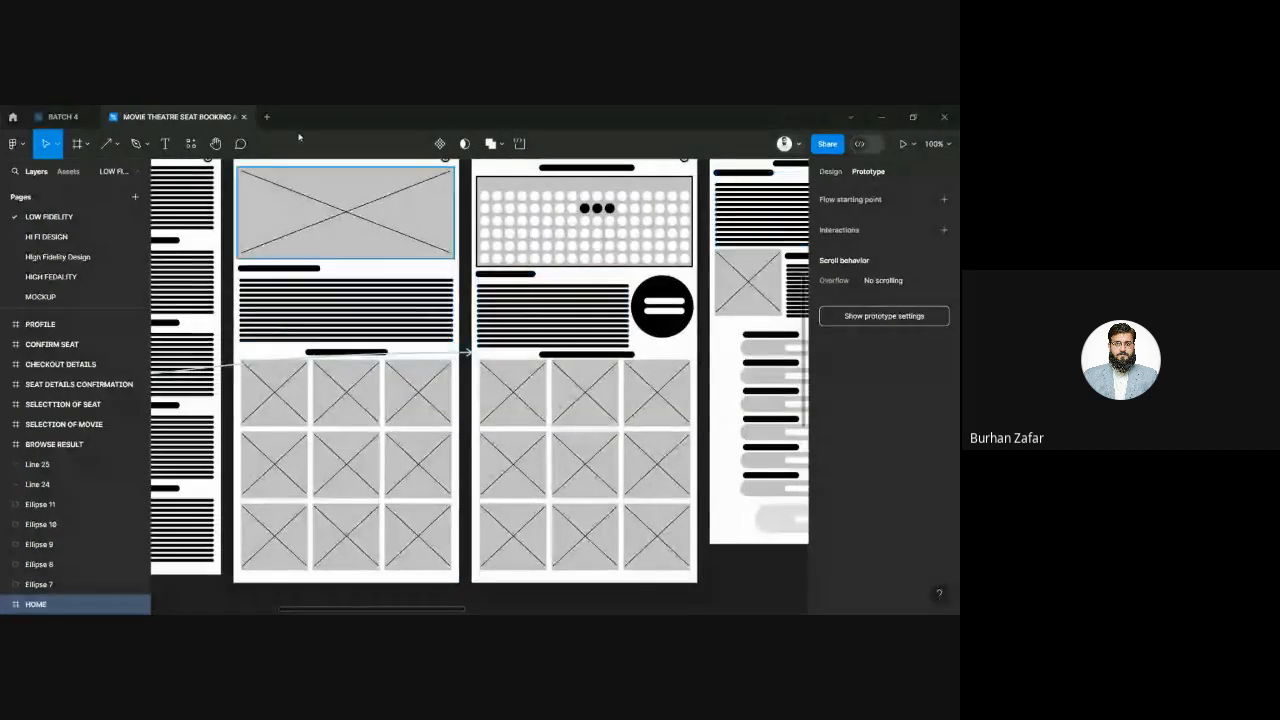
# Step: Add a flow starting point to the HOME frame, keeping the name Flow 1
pyautogui.scroll(3, 306, 178)
pyautogui.hscroll(-2, 306, 178)
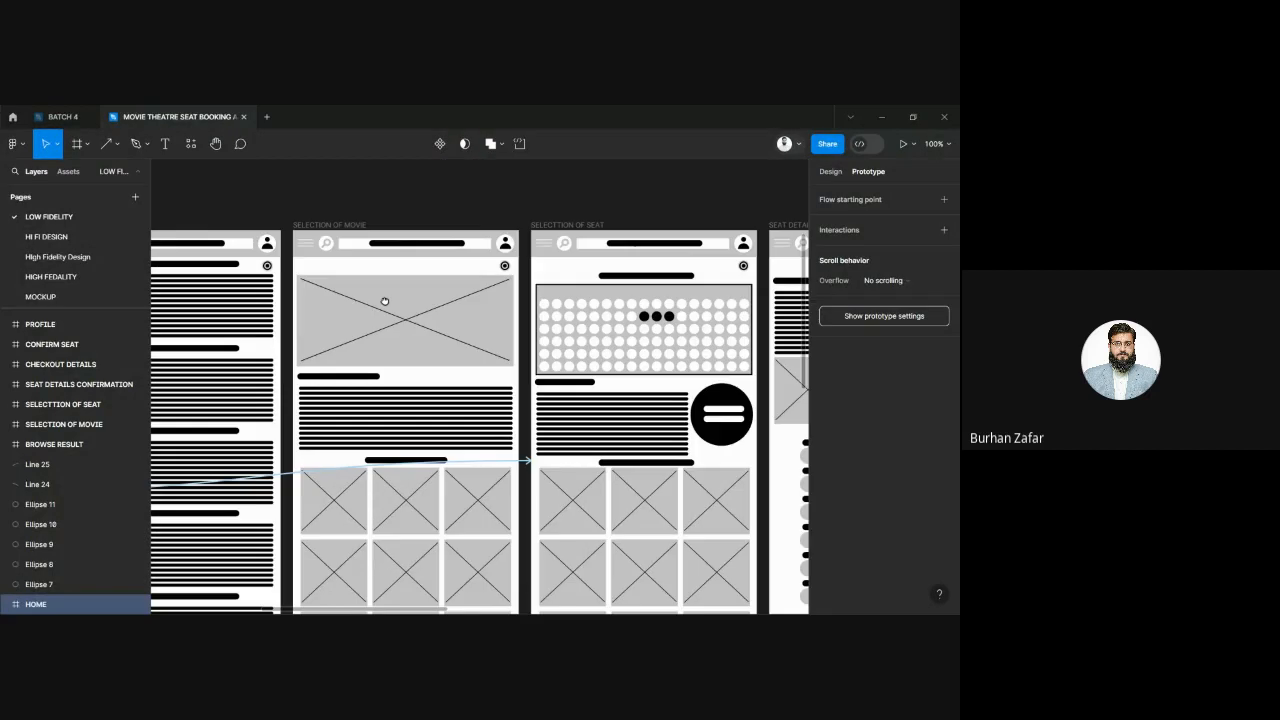
pyautogui.click(375, 242)
pyautogui.click(374, 247)
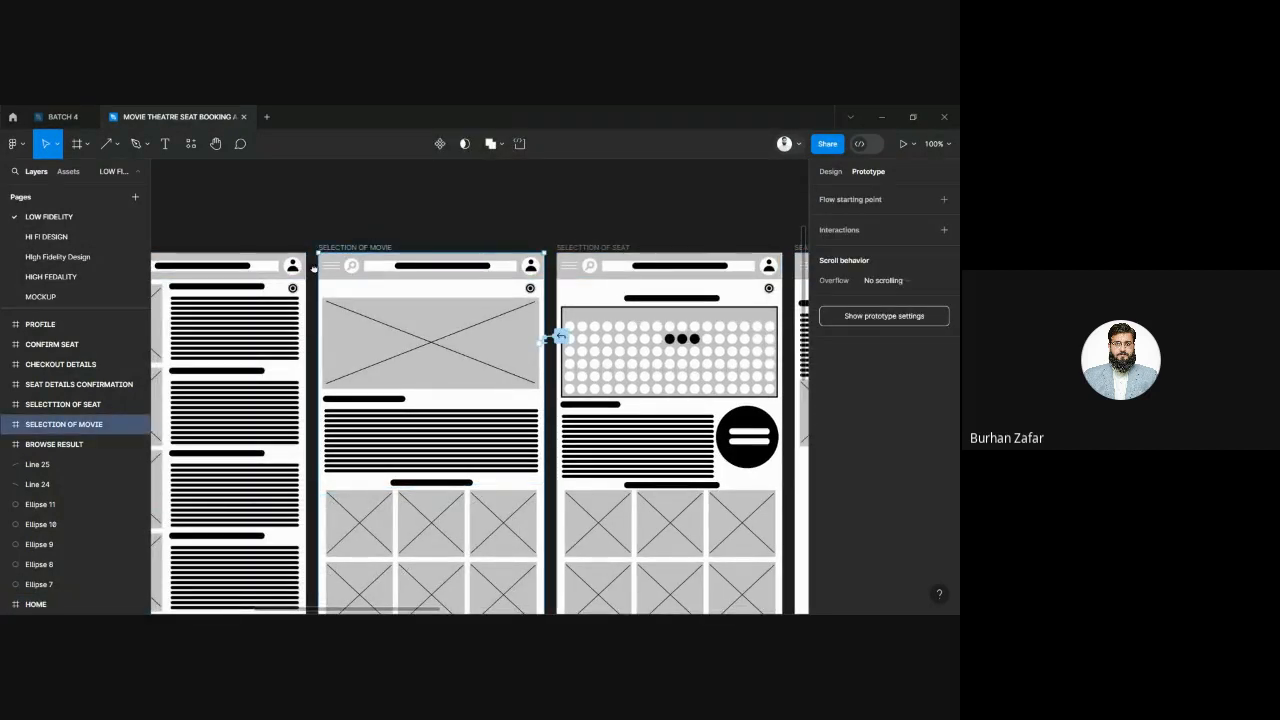
pyautogui.hscroll(-3, 527, 275)
pyautogui.hscroll(-3, 527, 275)
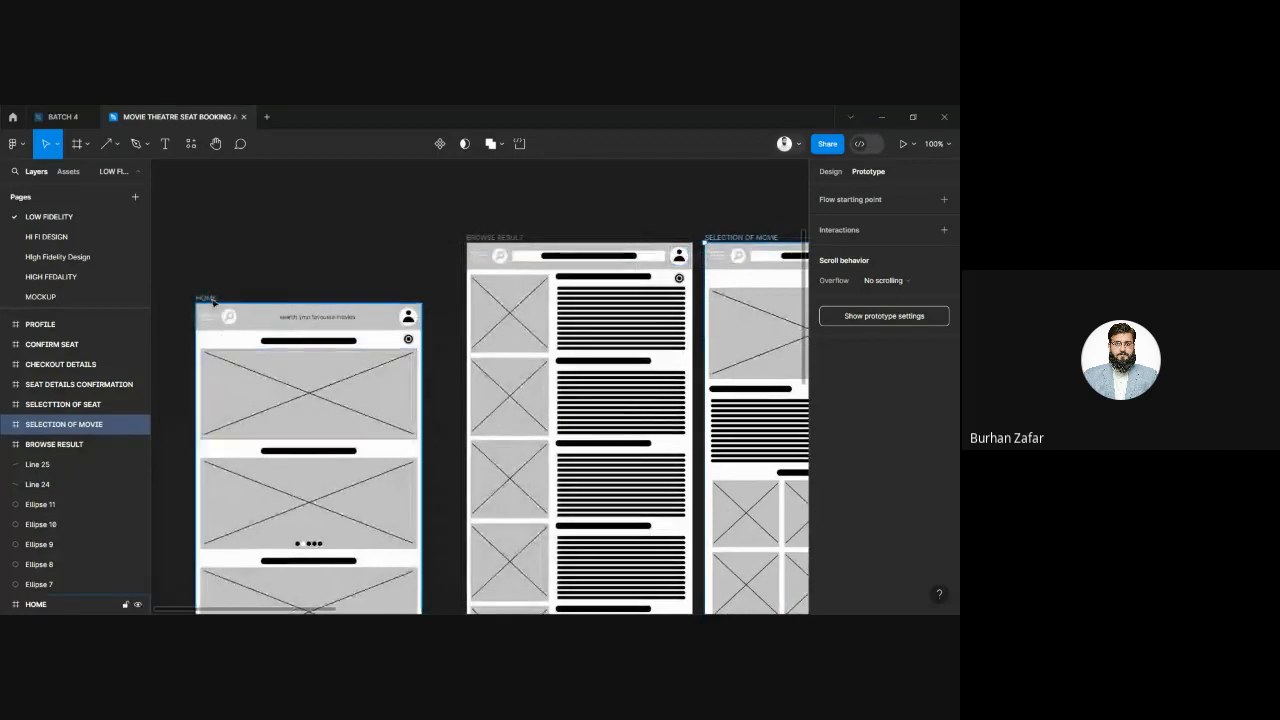
pyautogui.click(210, 298)
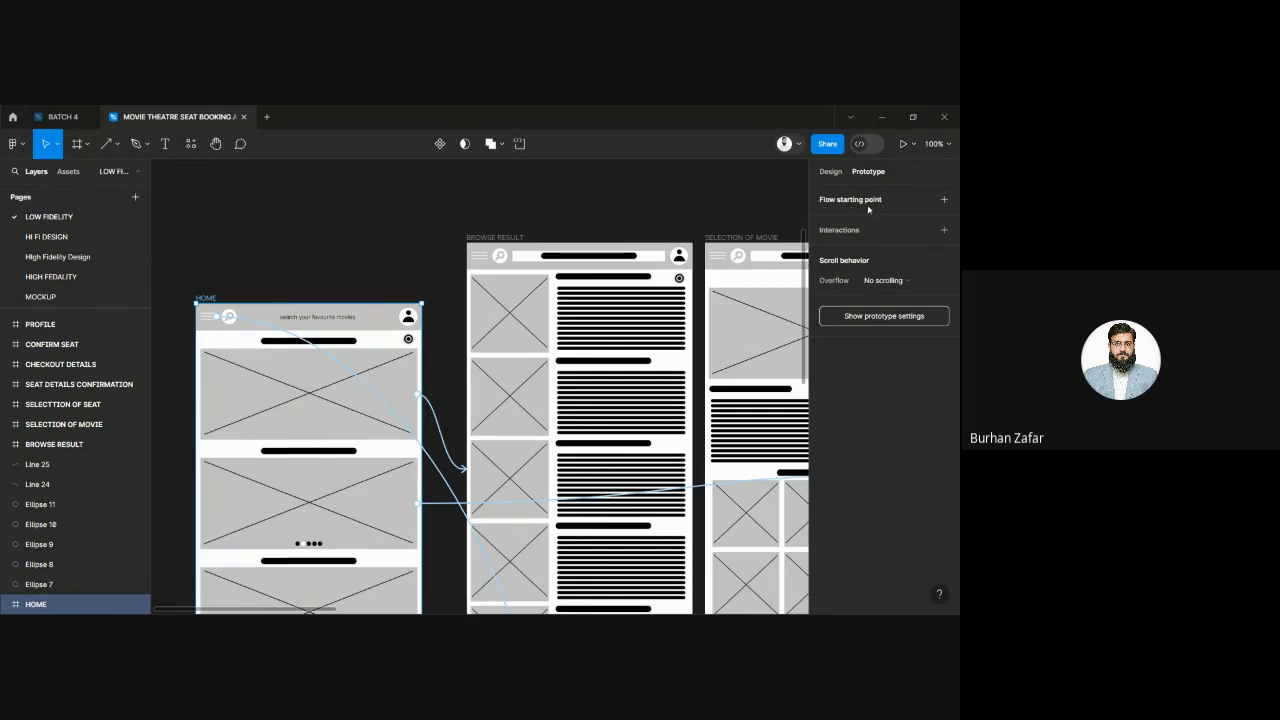
pyautogui.click(945, 200)
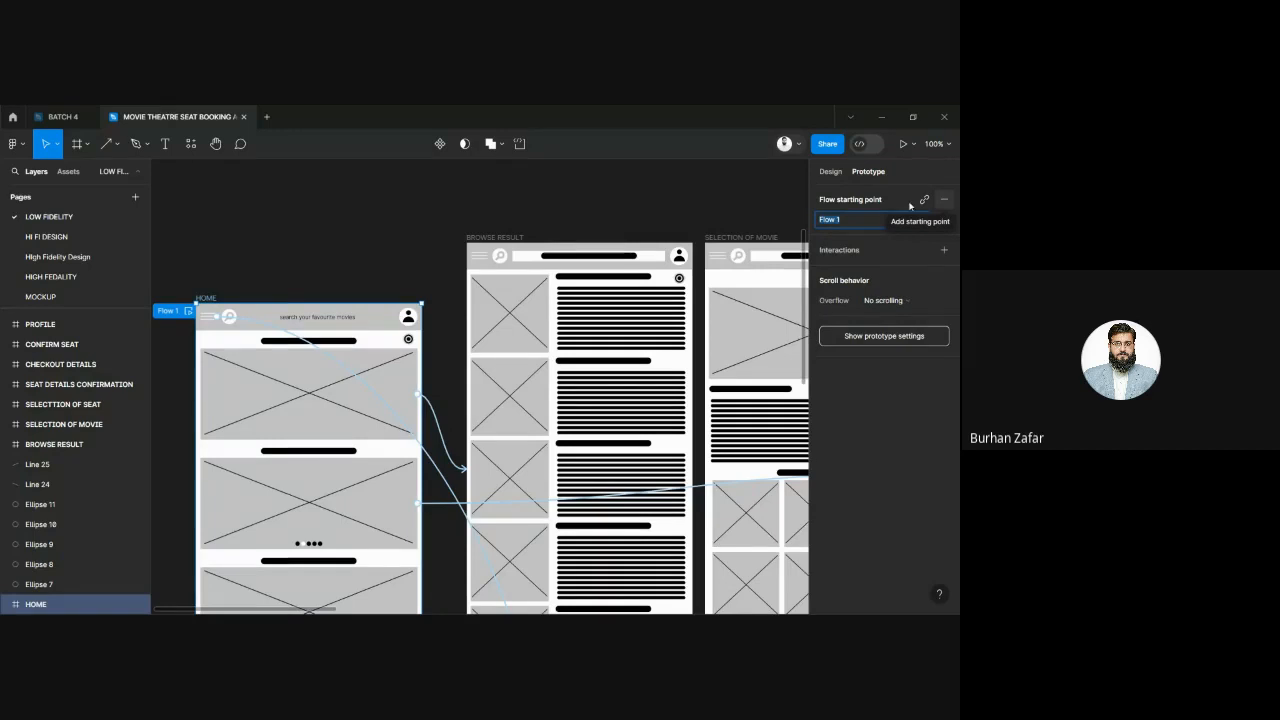
pyautogui.press('Escape')
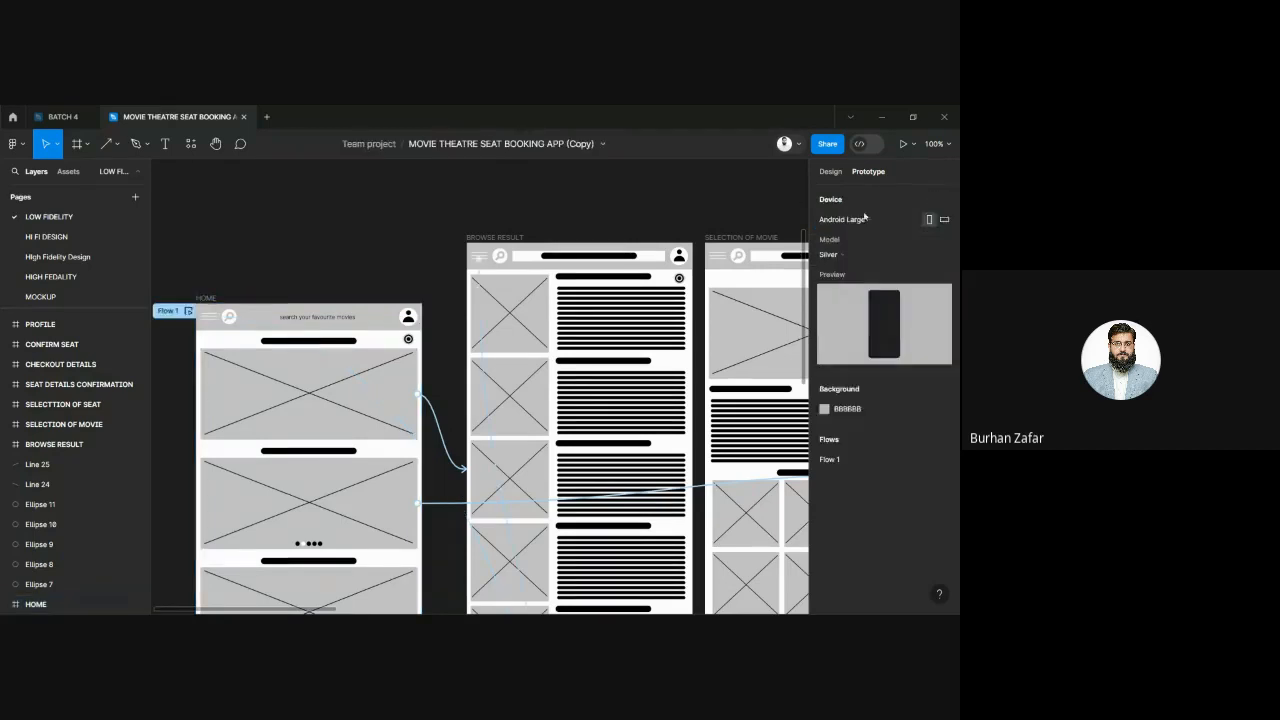
pyautogui.click(166, 311)
# Step: Add flow starting points to the BROWSE RESULT and SELECTION OF MOVIE frames
pyautogui.click(478, 238)
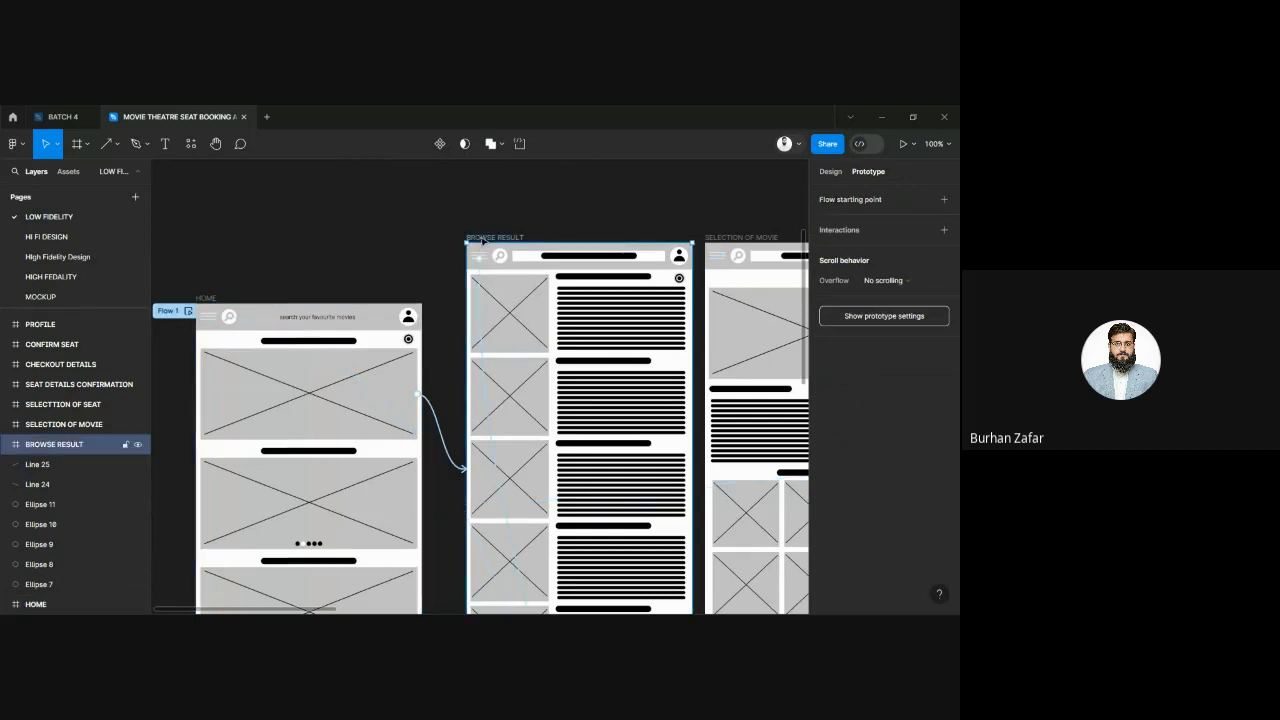
pyautogui.click(945, 200)
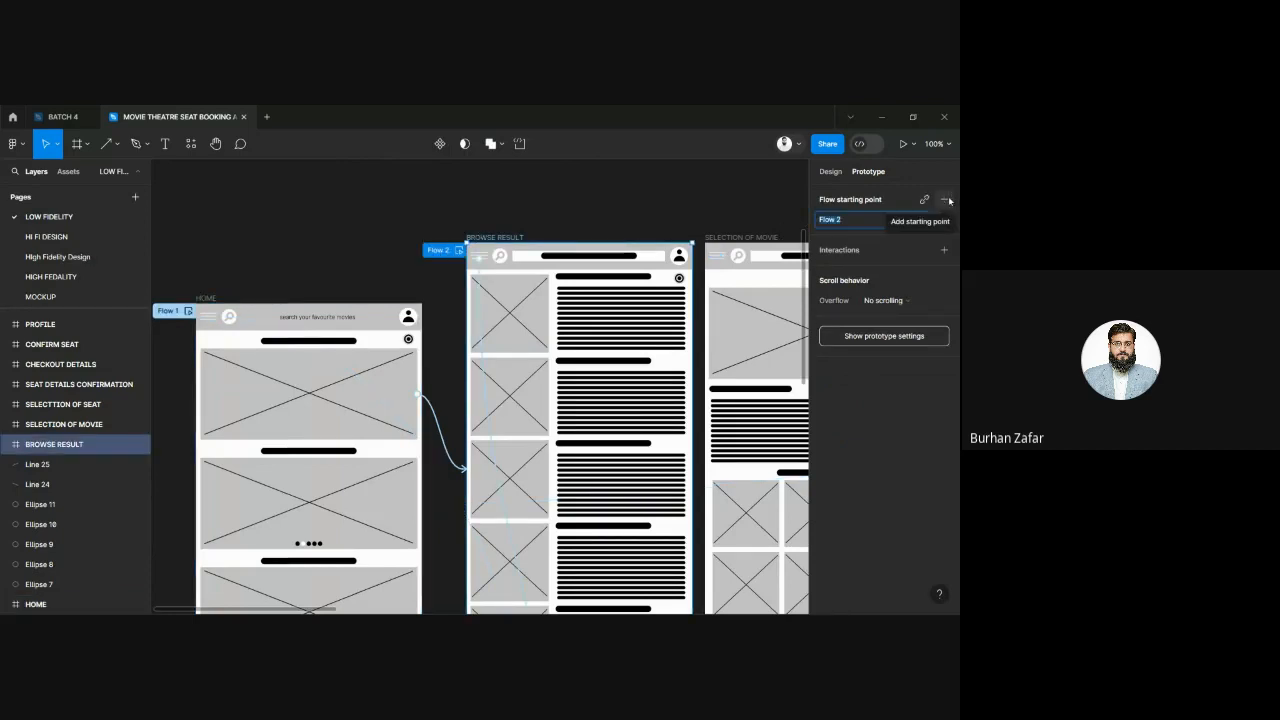
pyautogui.click(727, 240)
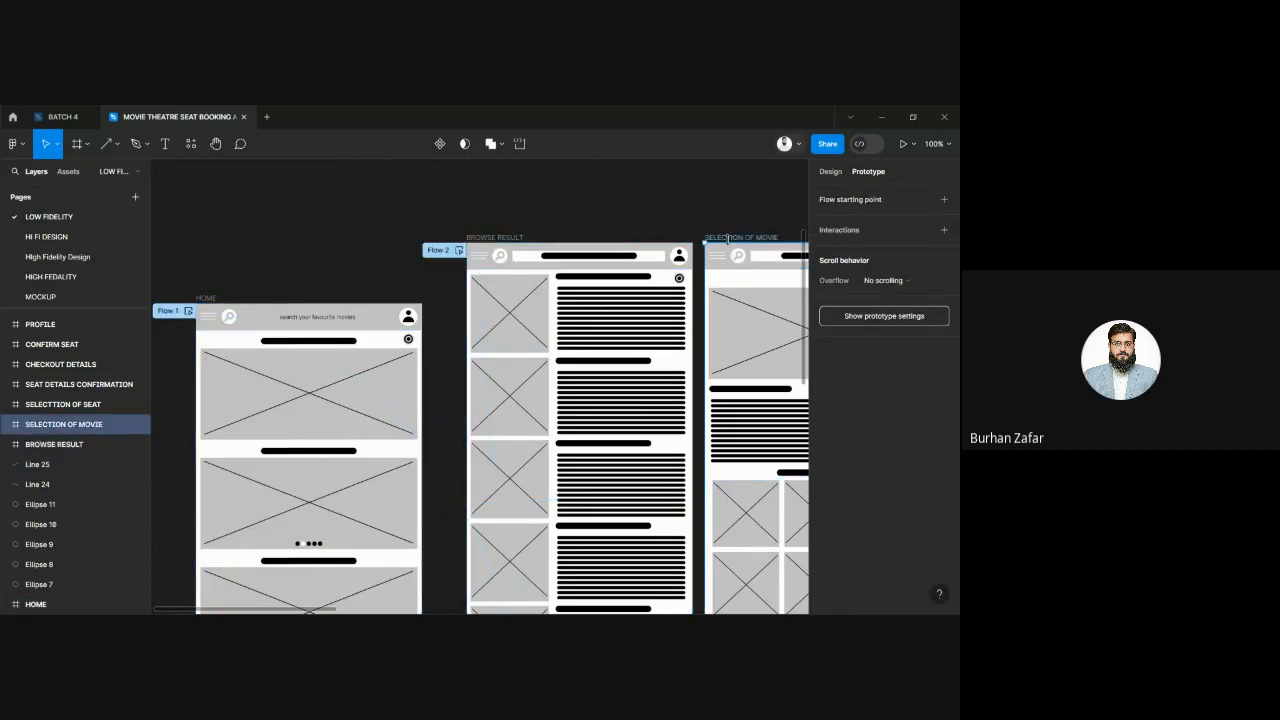
pyautogui.click(944, 200)
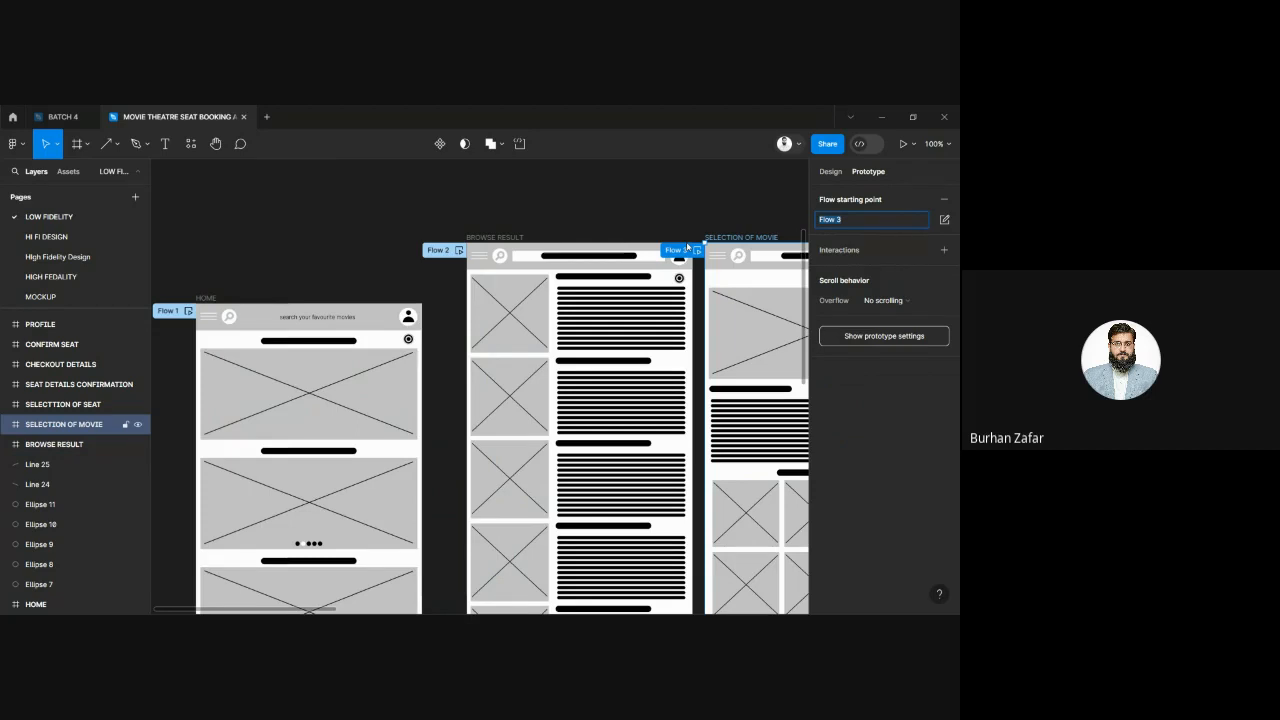
pyautogui.click(666, 206)
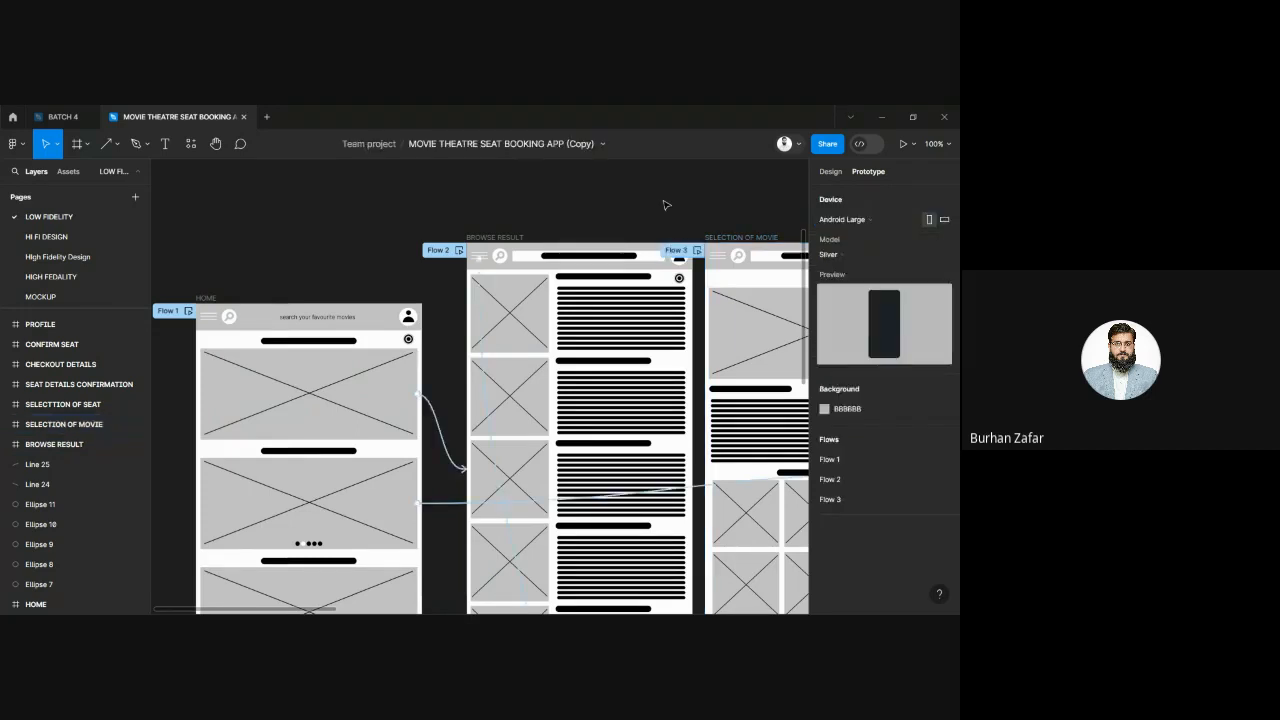
# Step: Remove the flow starting points from the SELECTION OF MOVIE and BROWSE RESULT frames
pyautogui.click(715, 241)
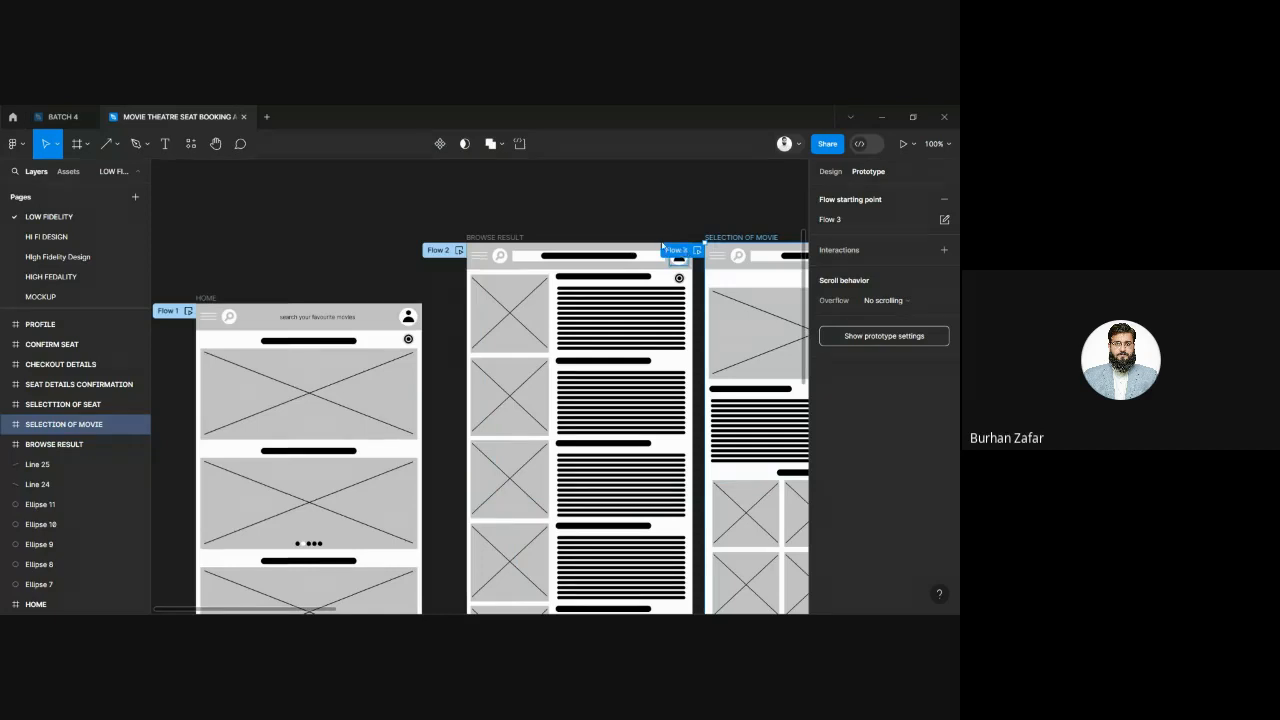
pyautogui.moveTo(668, 248); pyautogui.dragTo(606, 185)
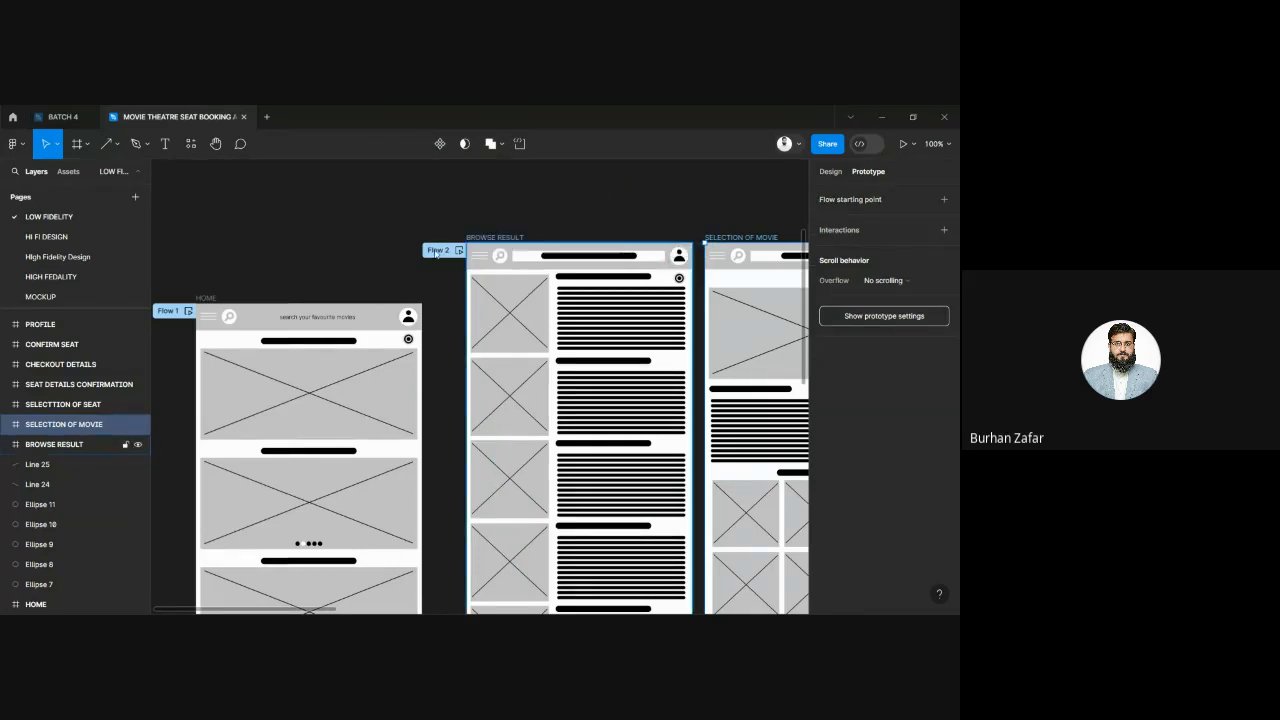
pyautogui.moveTo(436, 253); pyautogui.dragTo(347, 217)
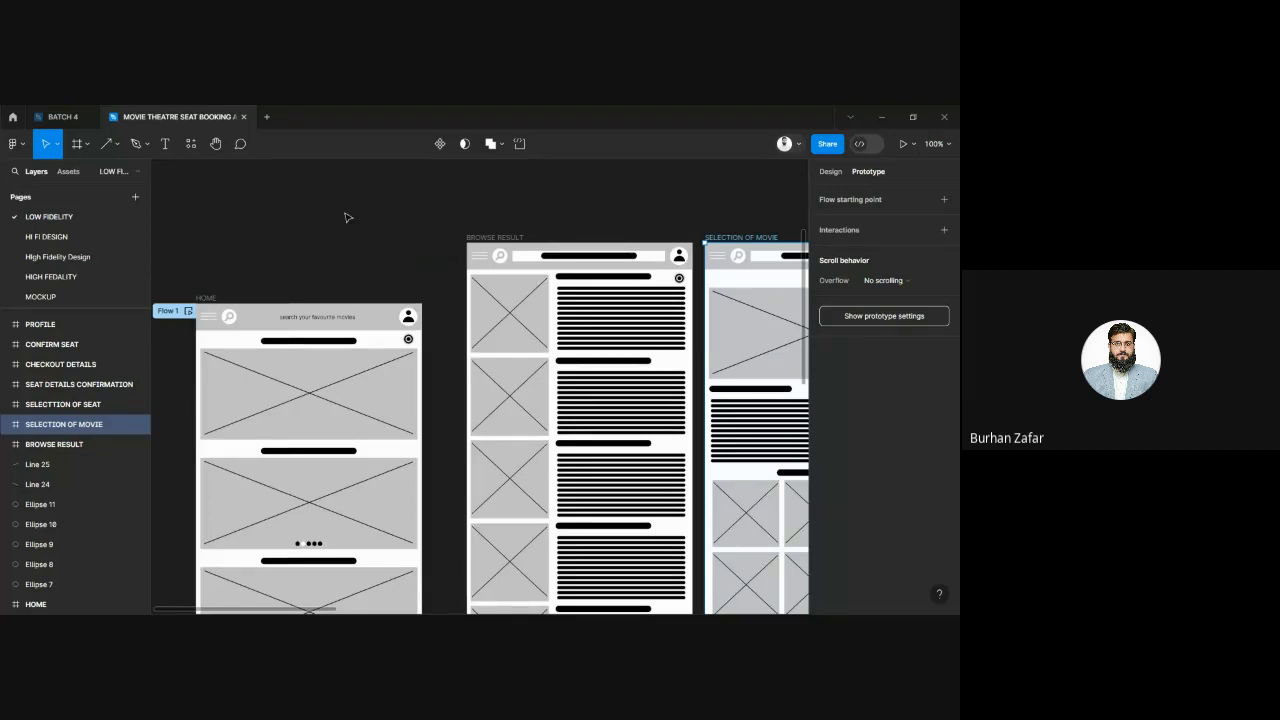
# Step: Inspect the prototype and design properties of the HOME and BROWSE RESULT frames, and open the prototype settings
pyautogui.click(174, 310)
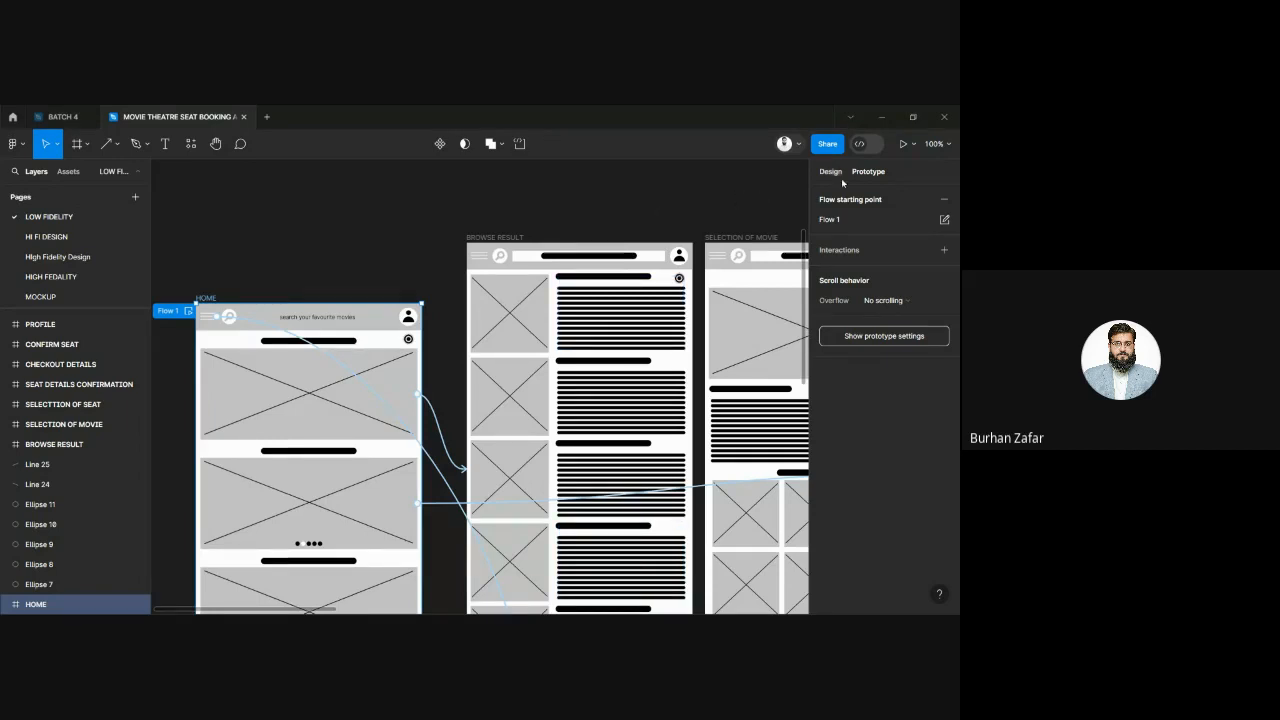
pyautogui.click(498, 238)
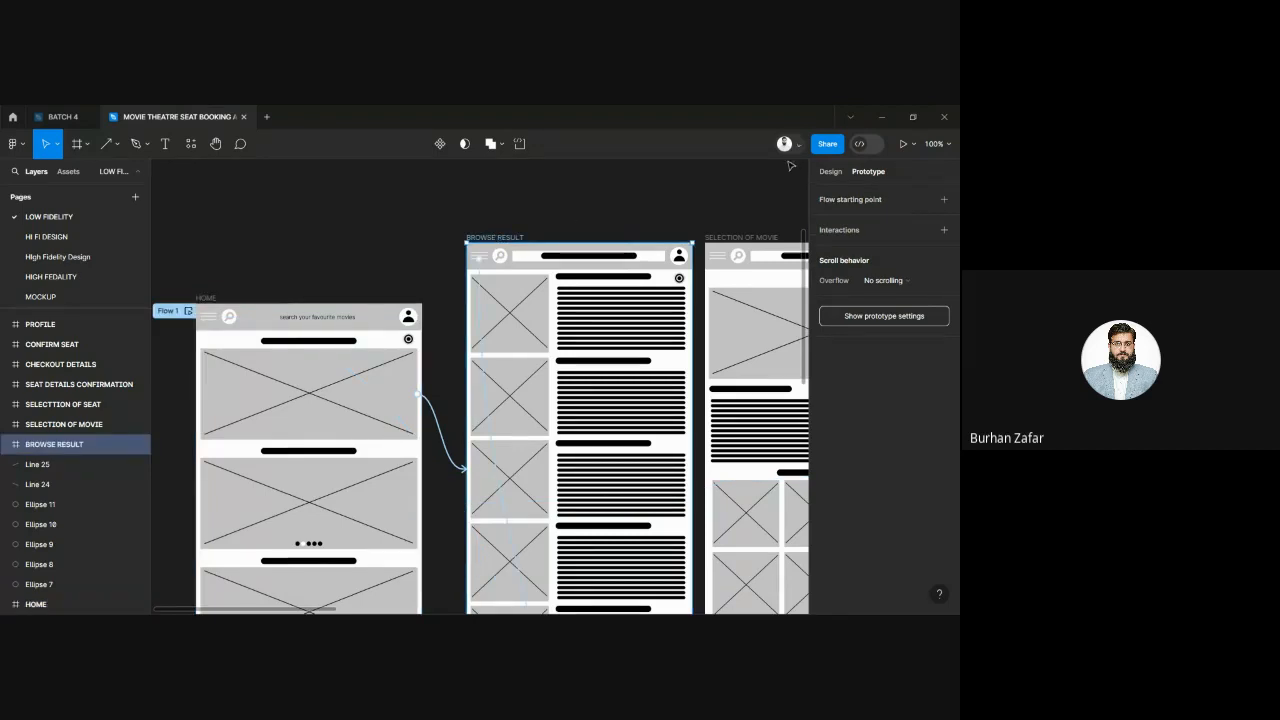
pyautogui.click(830, 172)
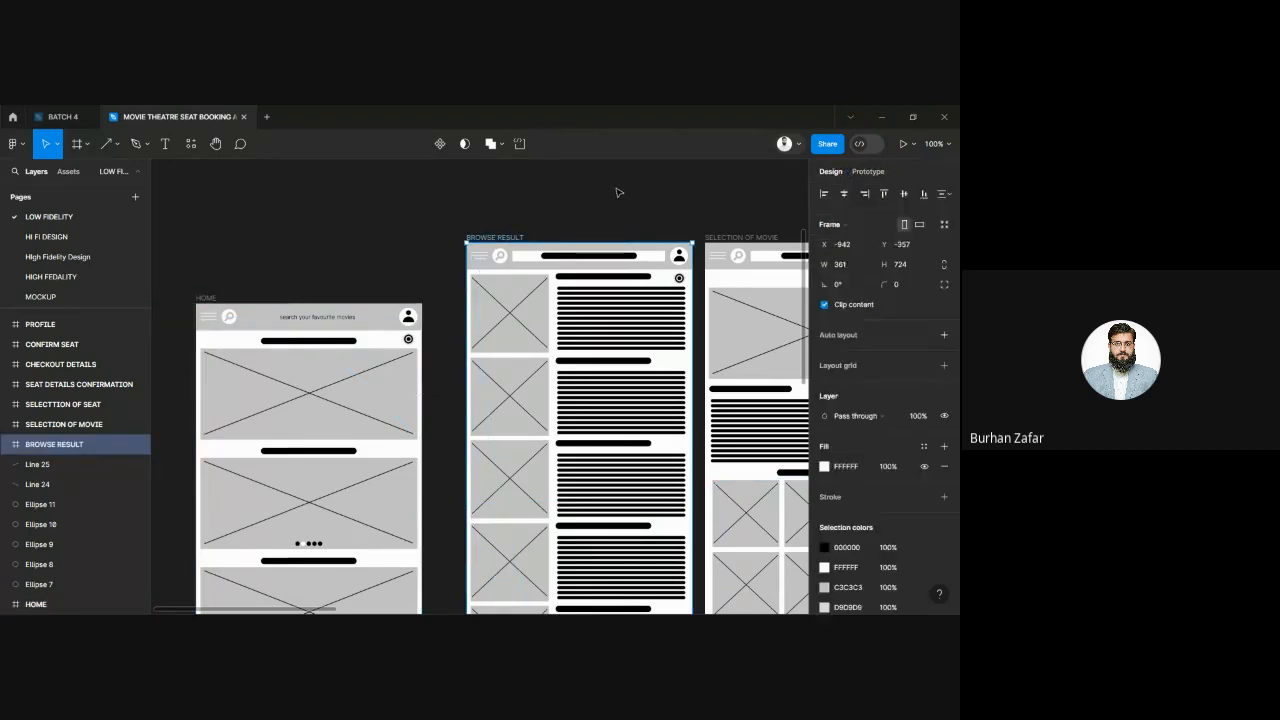
pyautogui.scroll(-5, 611, 197)
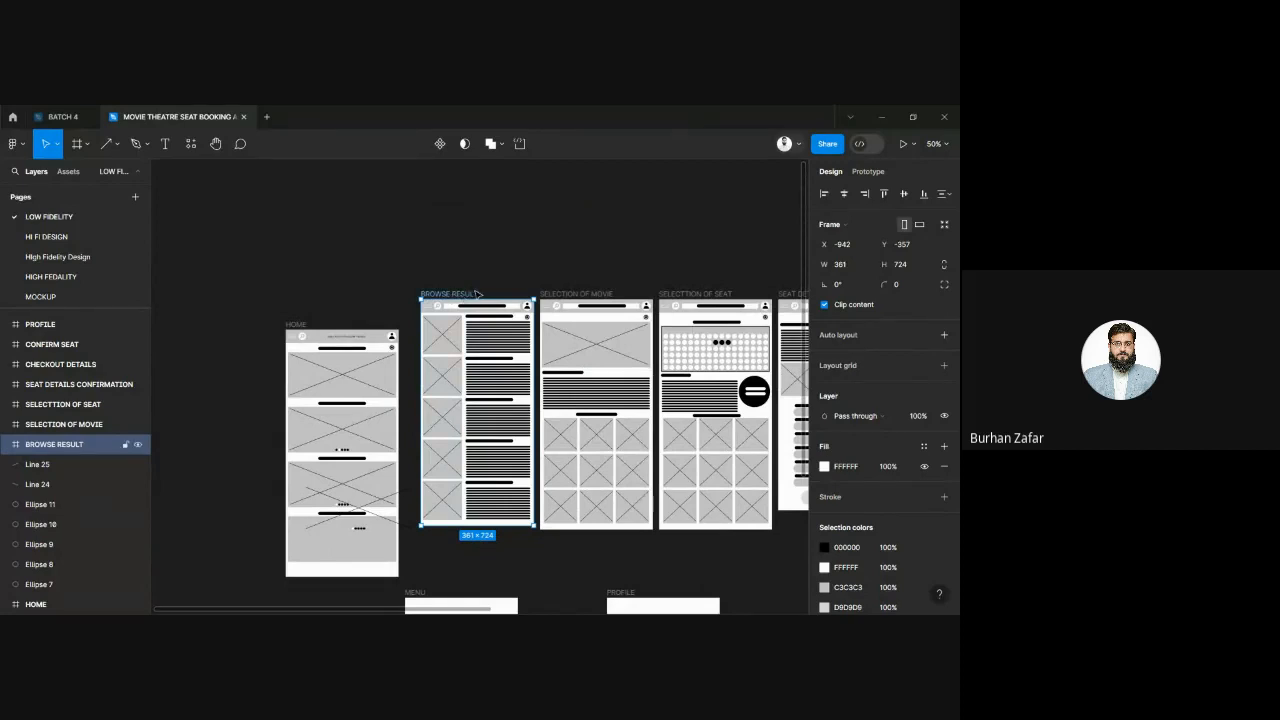
pyautogui.click(868, 172)
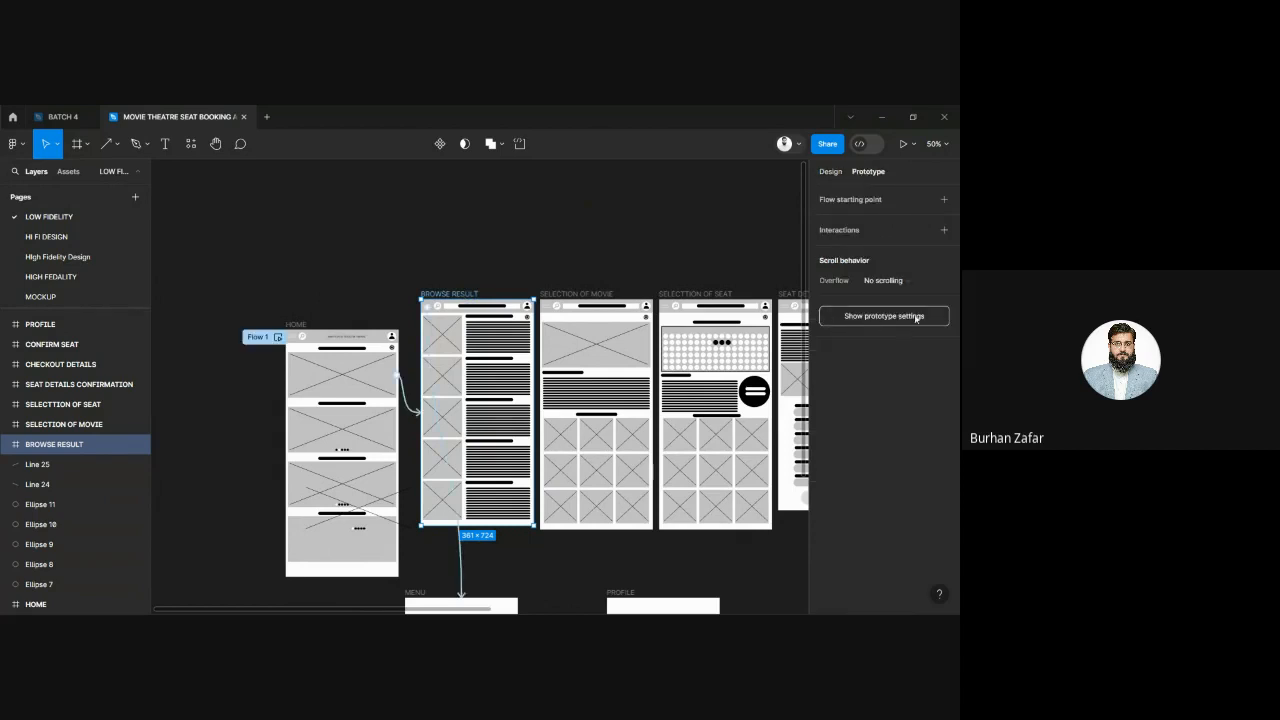
pyautogui.click(894, 318)
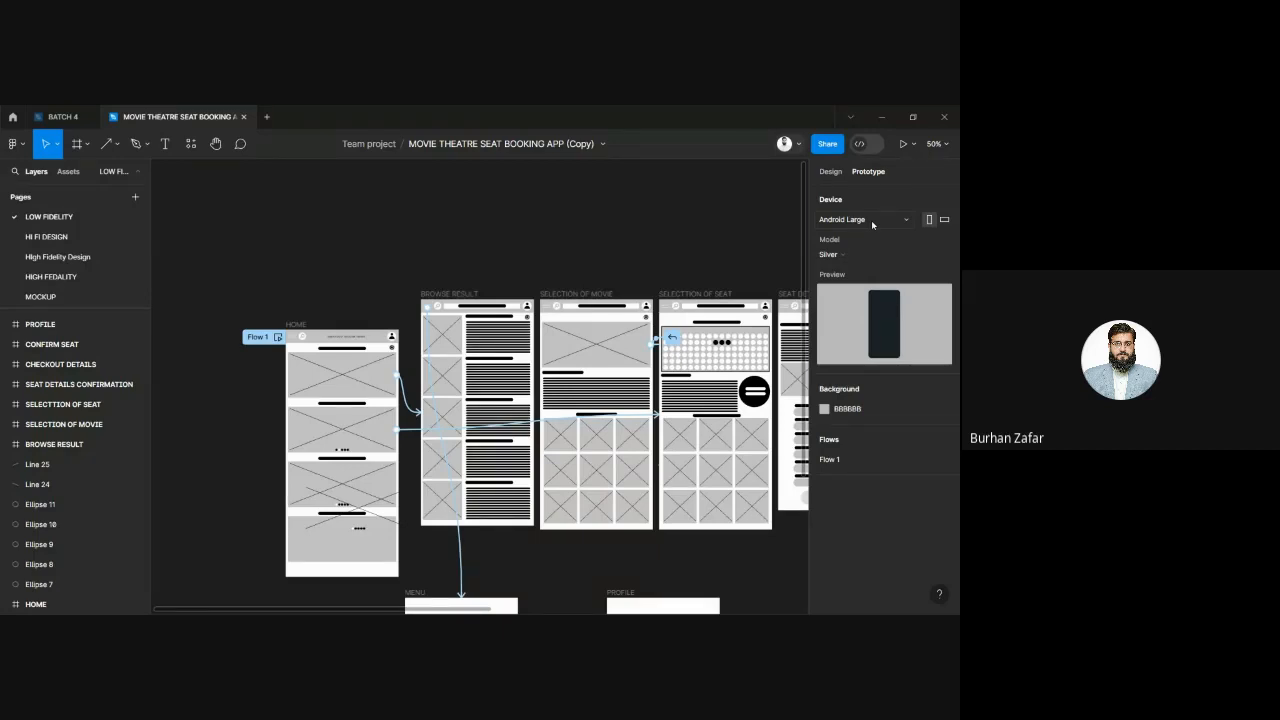
# Step: Review the prototype device presets and choose Android Large (360×800) as the preview device
pyautogui.click(855, 221)
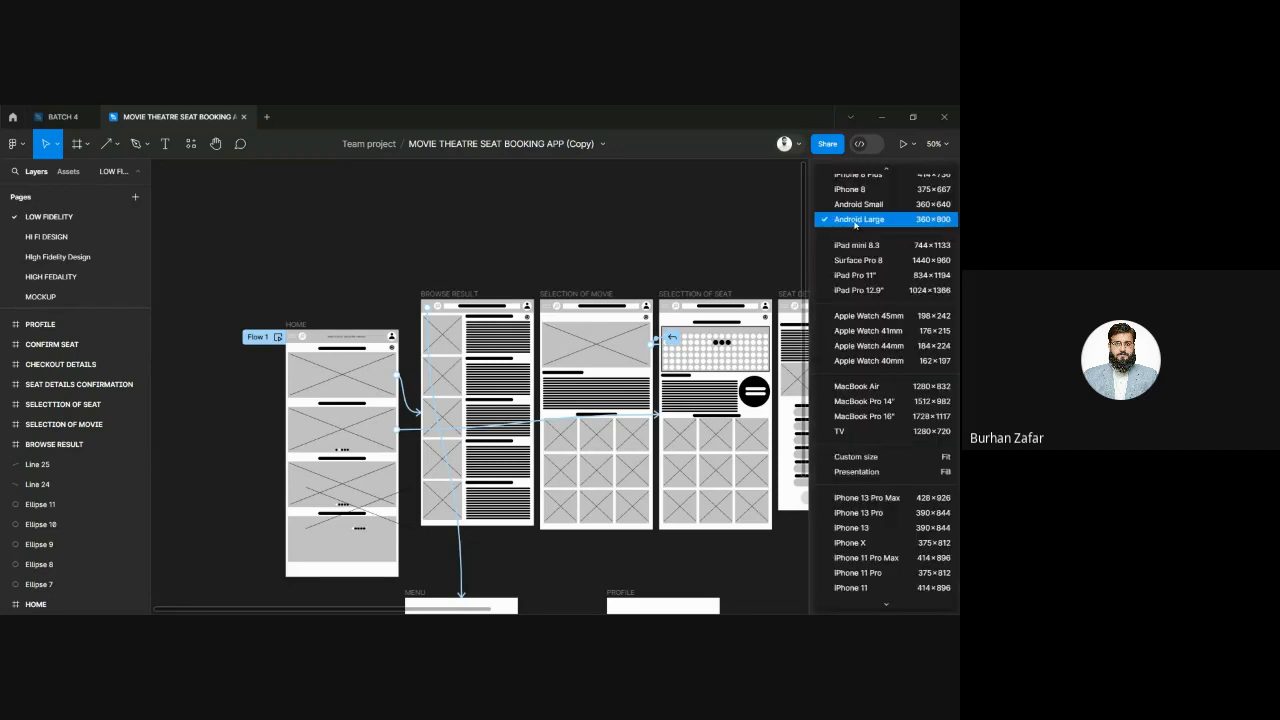
pyautogui.click(873, 220)
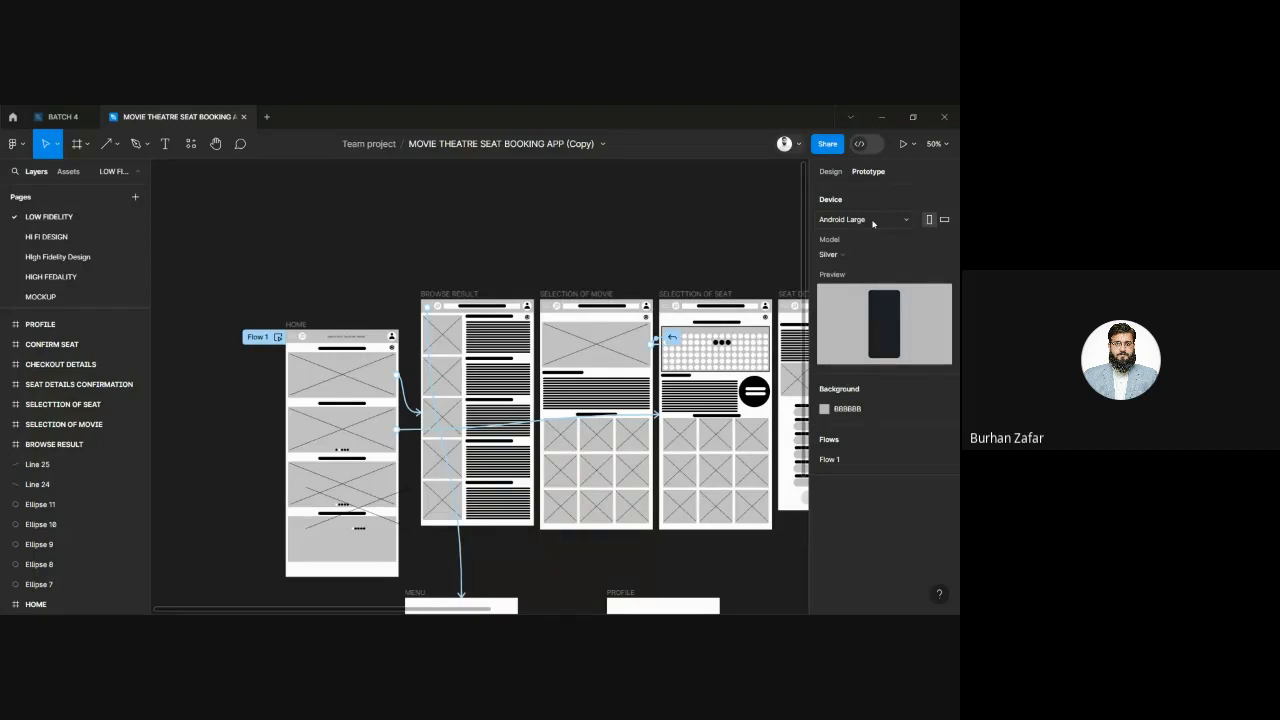
pyautogui.click(873, 223)
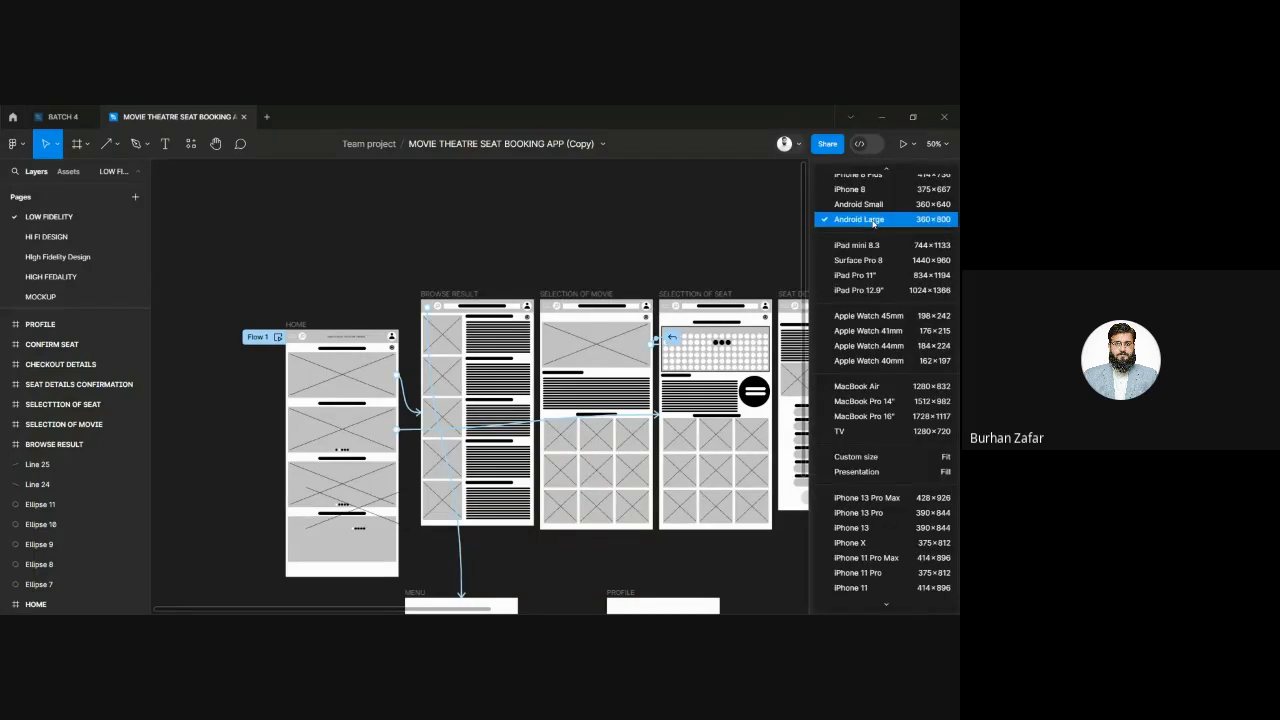
pyautogui.click(952, 238)
pyautogui.click(841, 173)
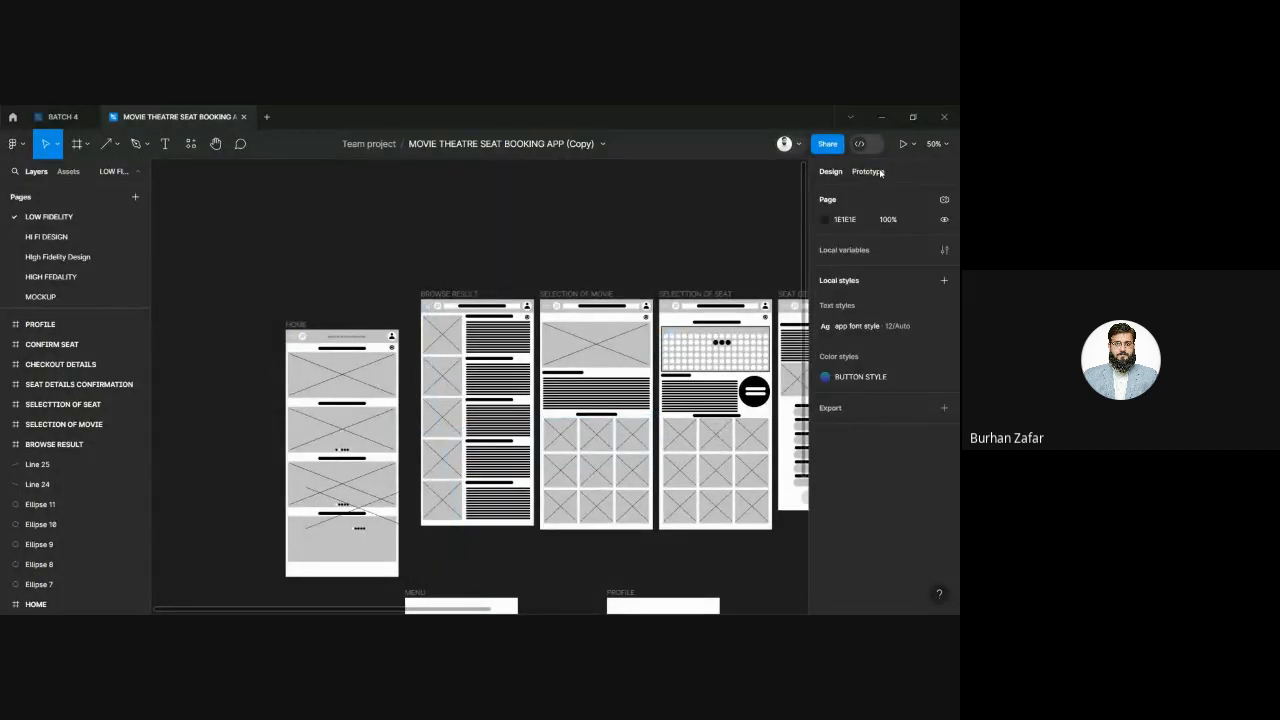
pyautogui.click(878, 172)
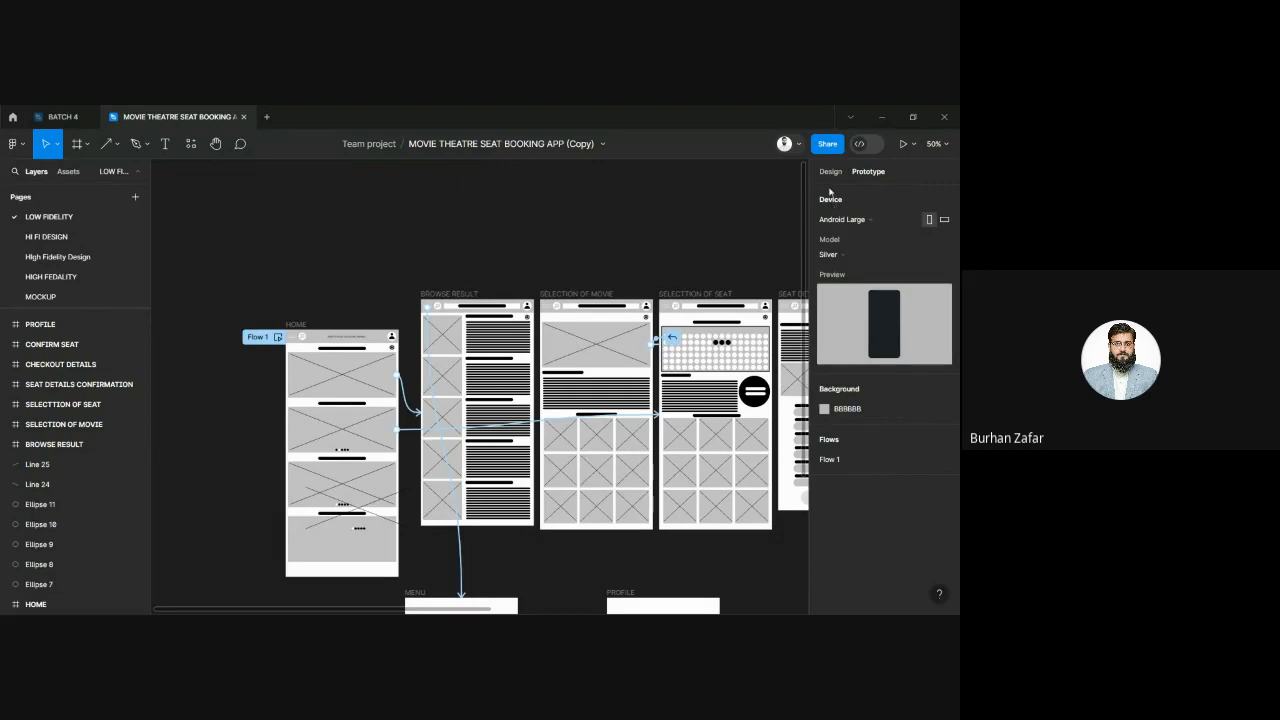
pyautogui.click(877, 220)
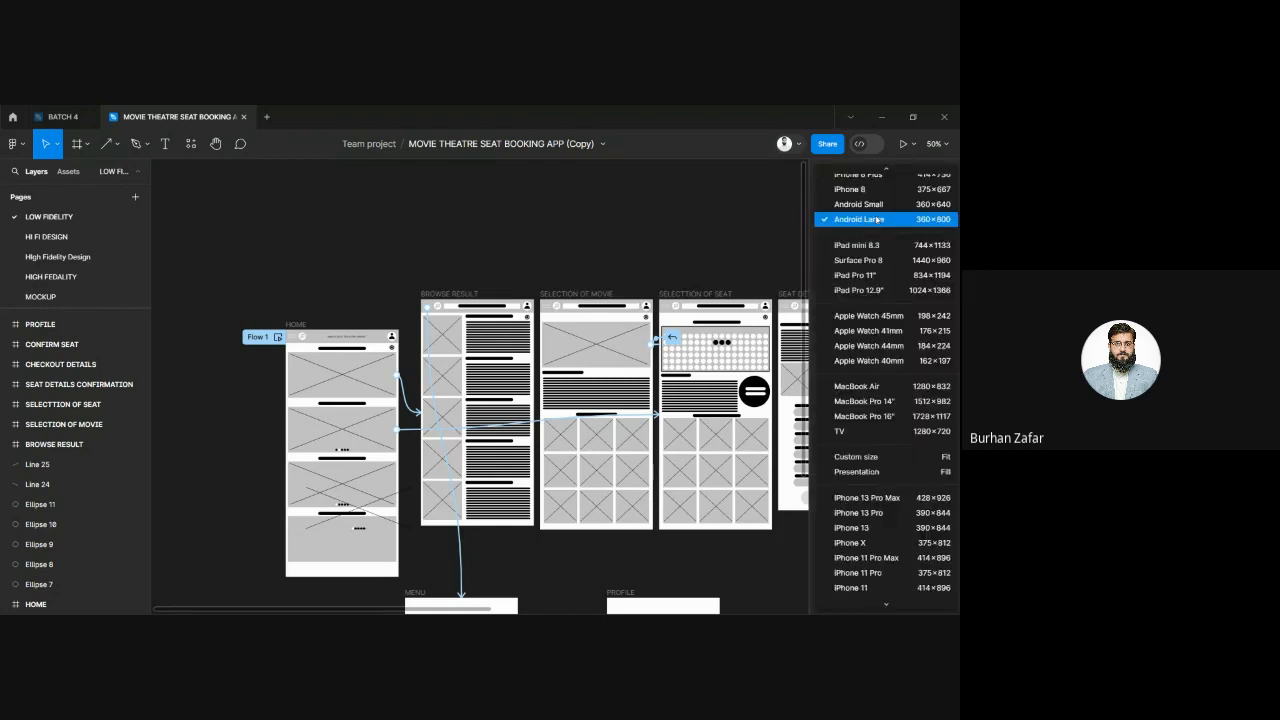
pyautogui.scroll(1, 877, 219)
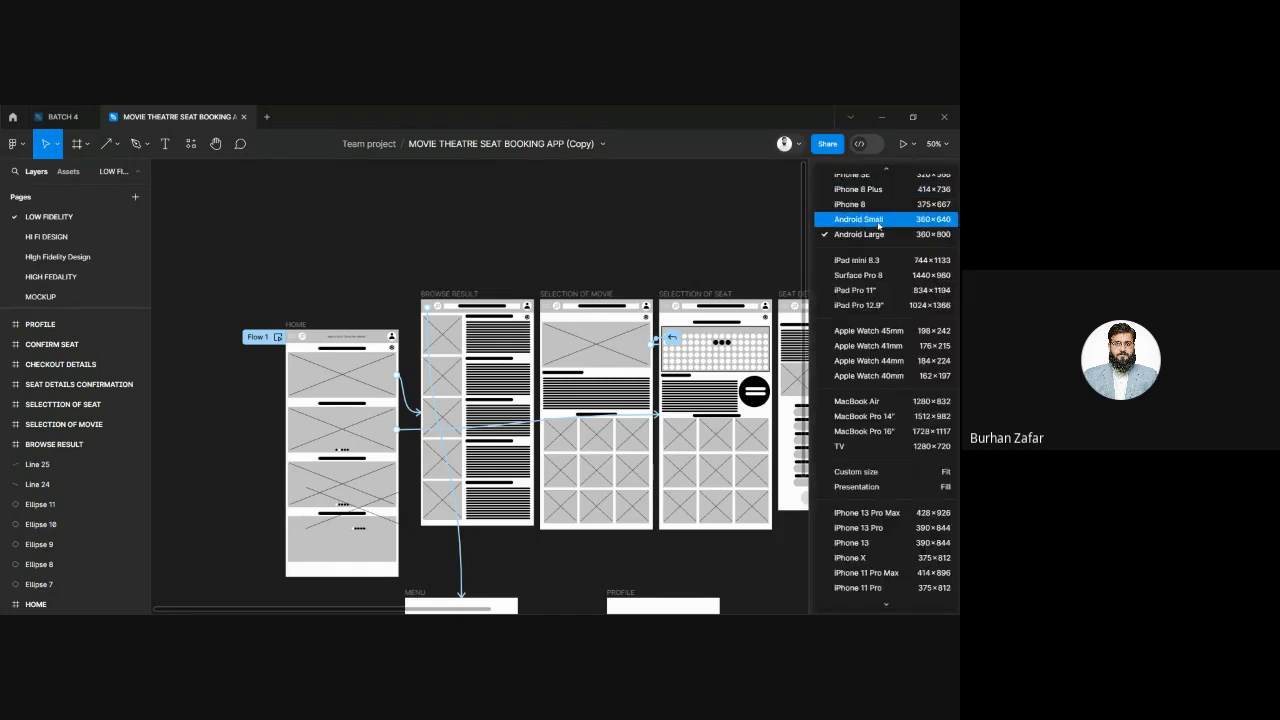
pyautogui.click(878, 234)
# Step: Try the Grey model for the prototype device and switch it back to Silver
pyautogui.click(834, 255)
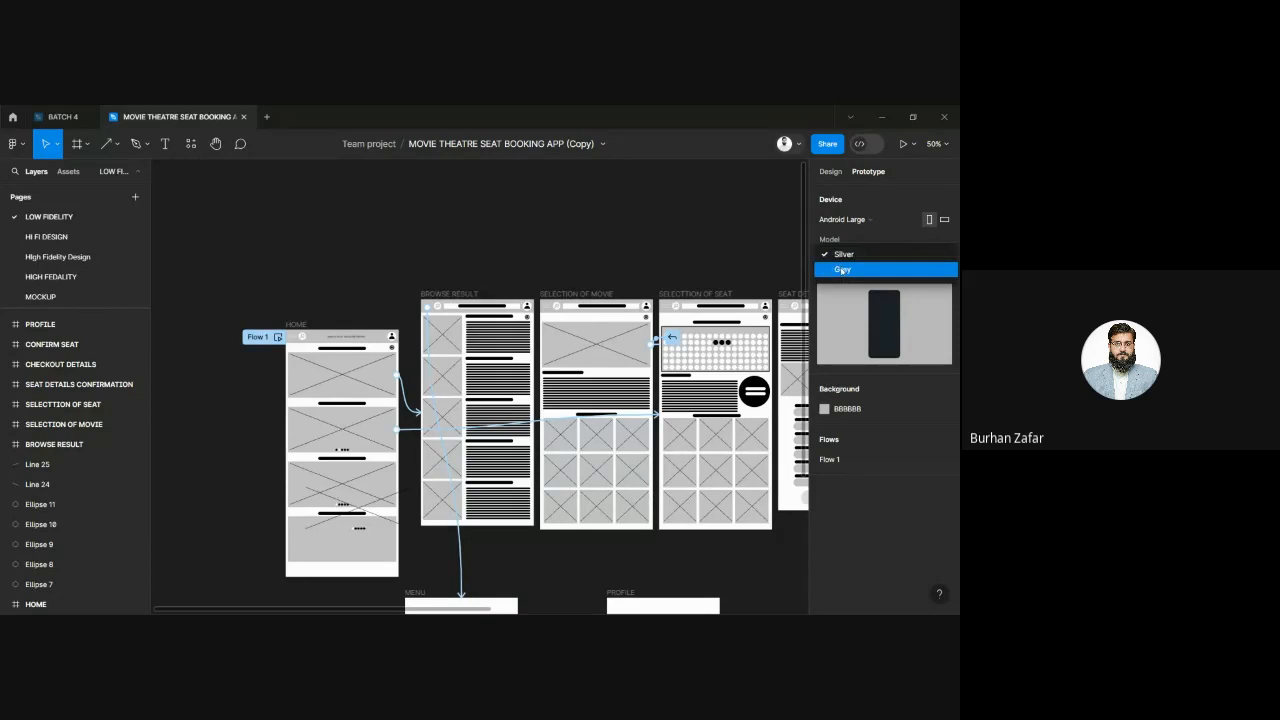
pyautogui.click(836, 268)
pyautogui.click(836, 256)
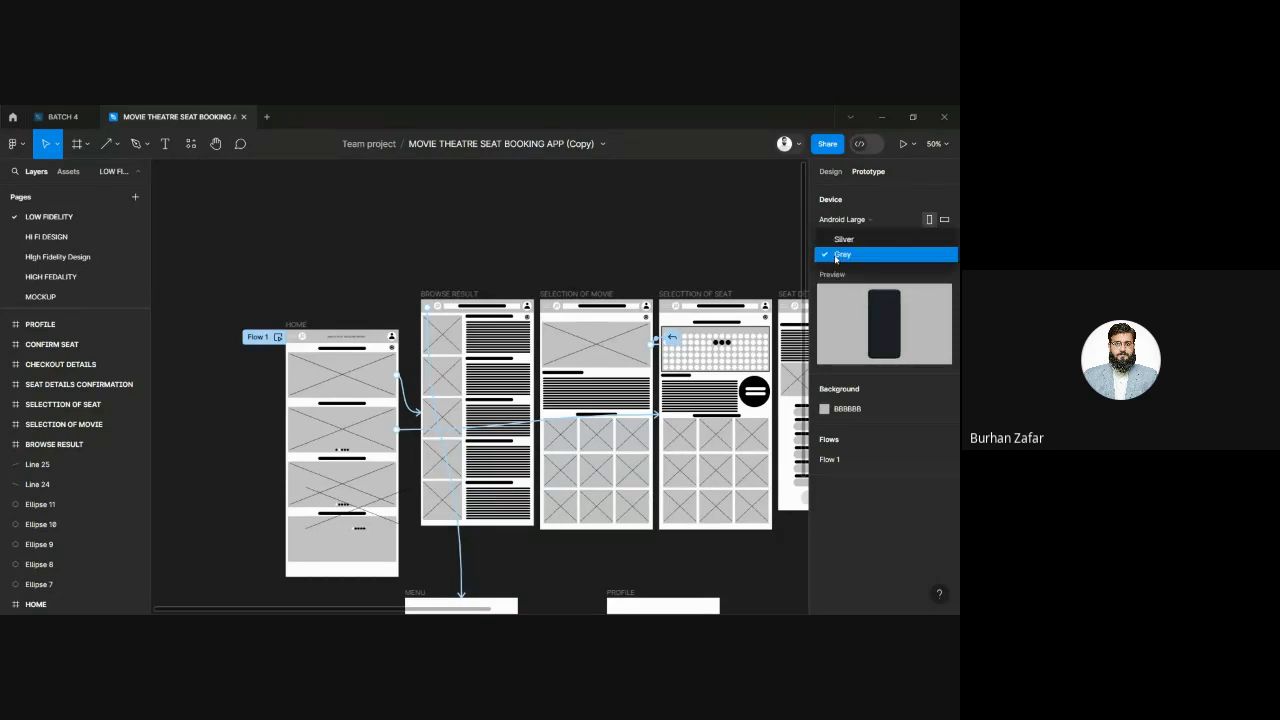
pyautogui.click(861, 241)
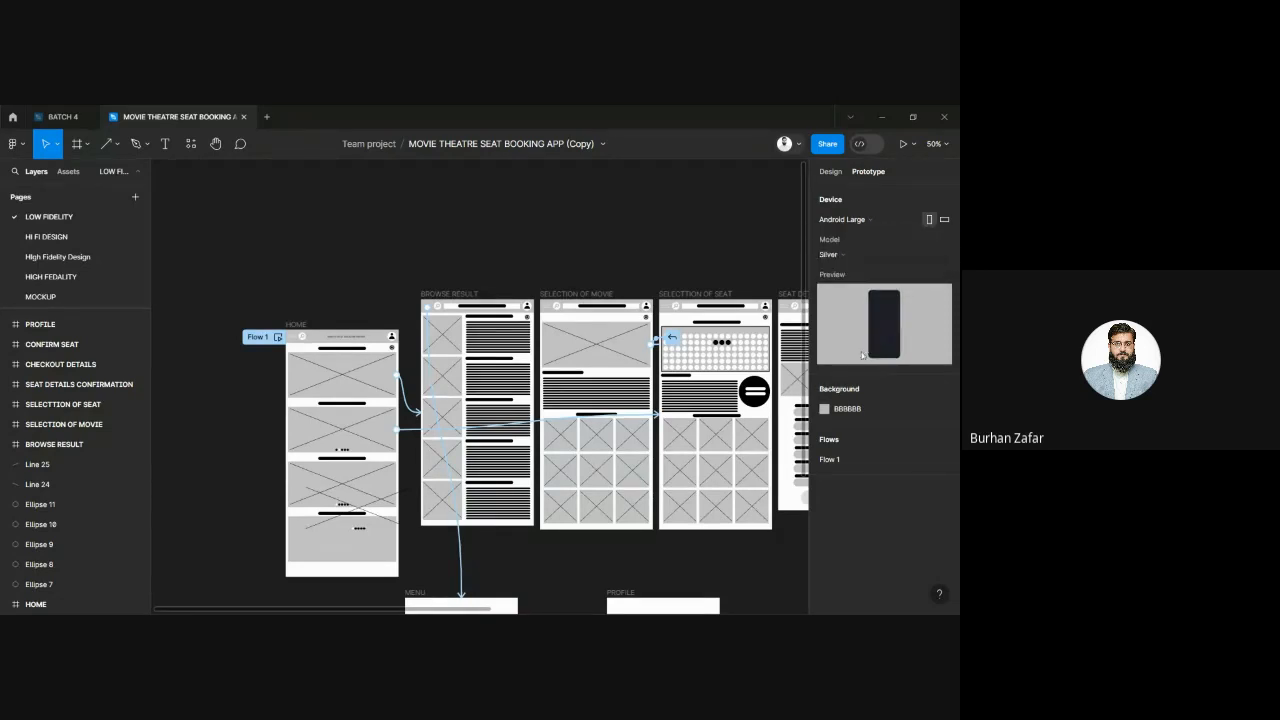
# Step: Set the prototype background colour to red, FF0000
pyautogui.click(847, 410)
pyautogui.click(824, 409)
pyautogui.click(773, 310)
pyautogui.moveTo(773, 313); pyautogui.dragTo(809, 291)
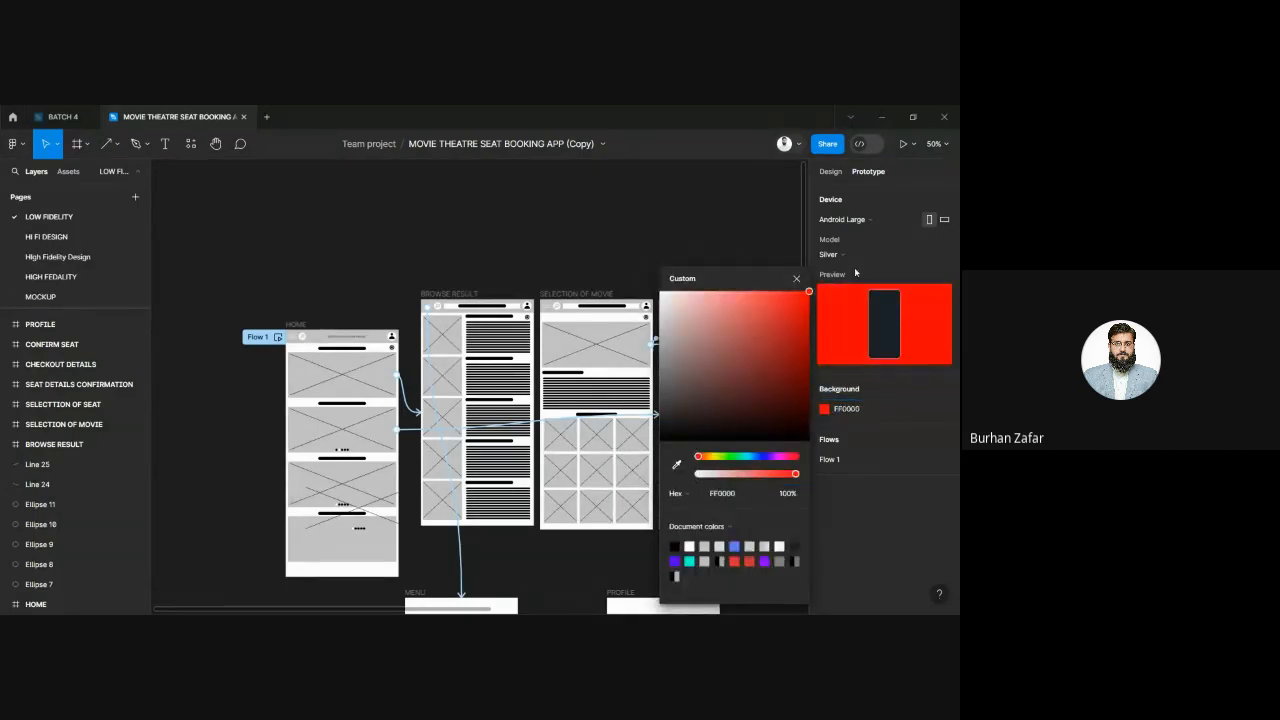
pyautogui.click(885, 237)
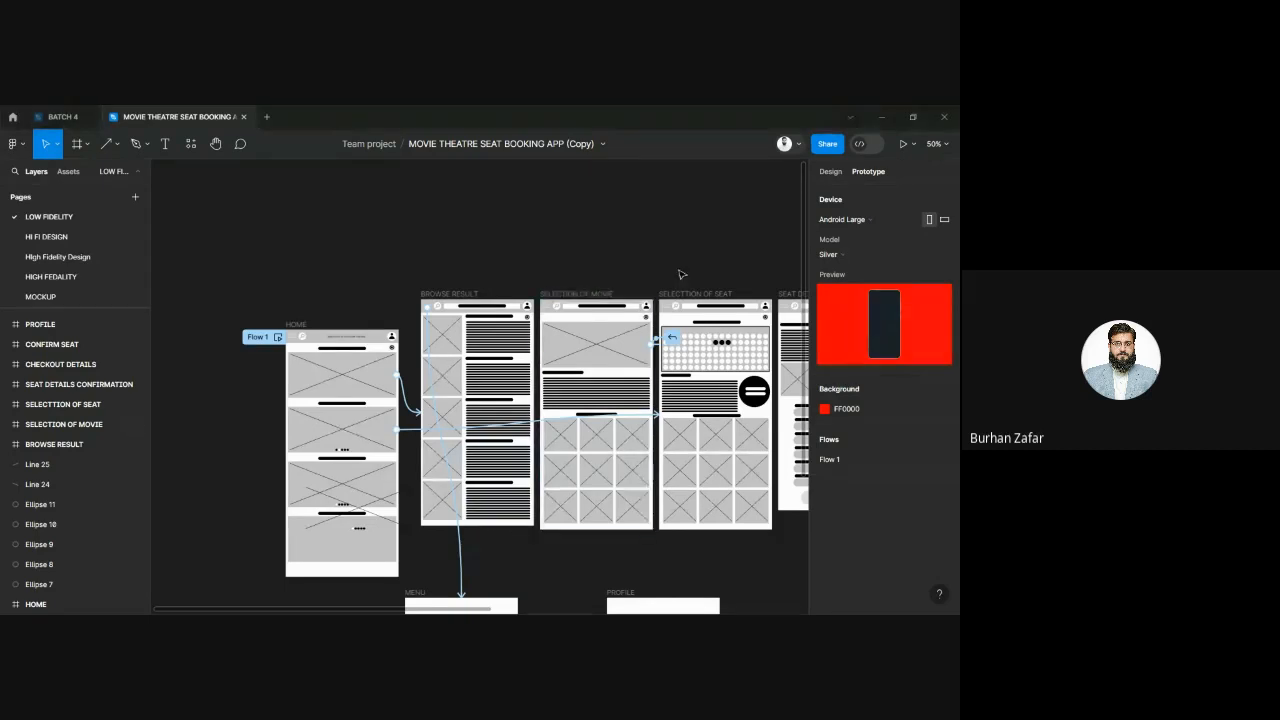
pyautogui.click(563, 145)
pyautogui.press('BackSpace')
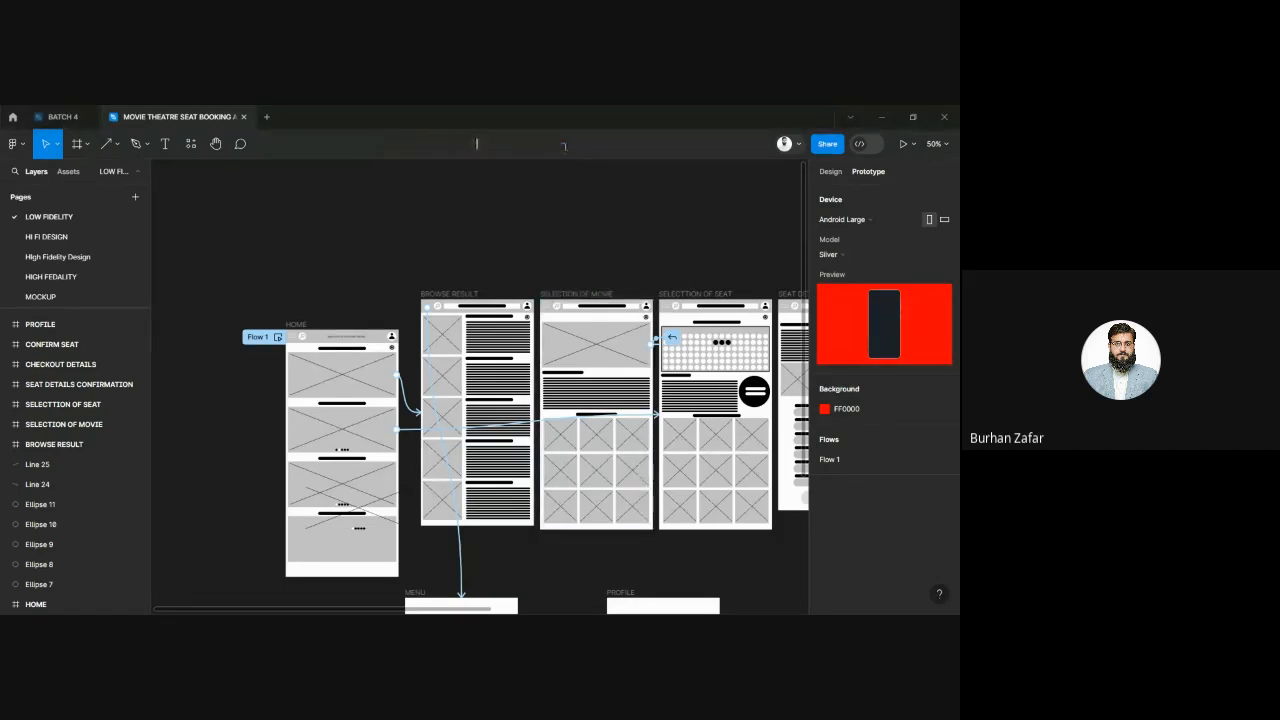
pyautogui.click(652, 236)
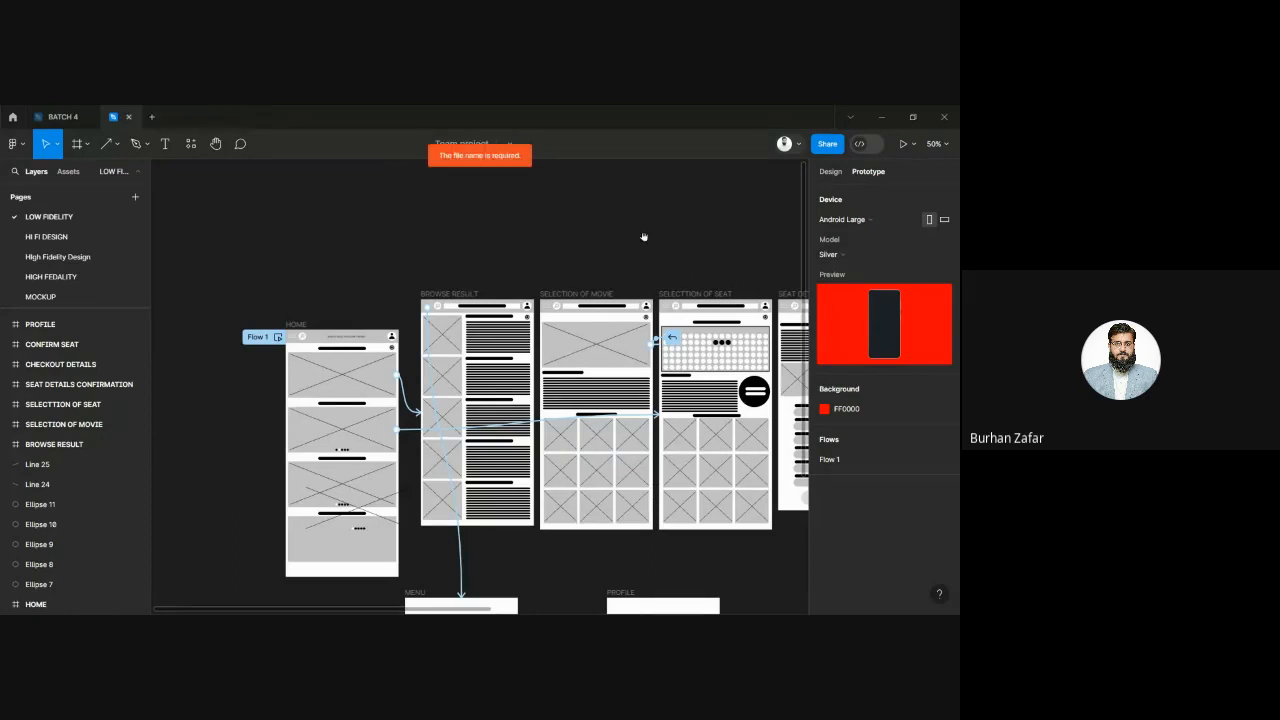
# Step: Delete the VERIFY tap interaction that navigates to the CONFIRM SEAT frame
pyautogui.moveTo(644, 237); pyautogui.dragTo(334, 234)
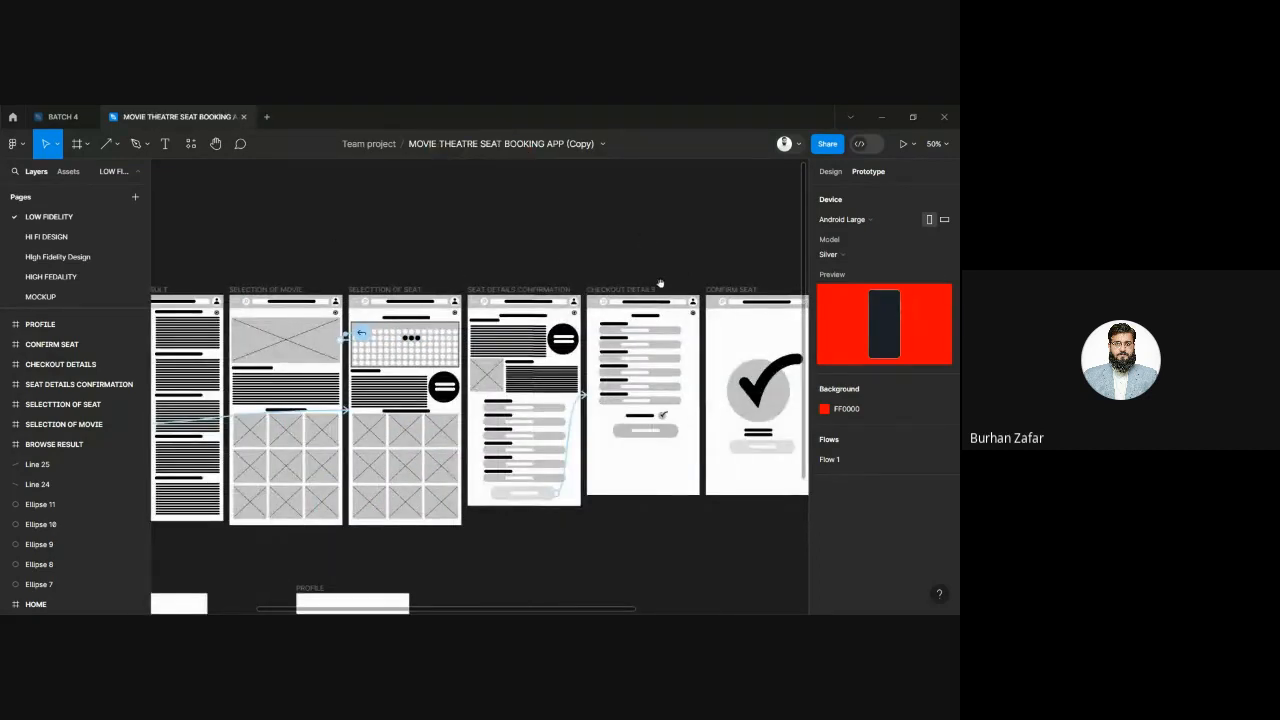
pyautogui.moveTo(660, 284); pyautogui.dragTo(155, 350)
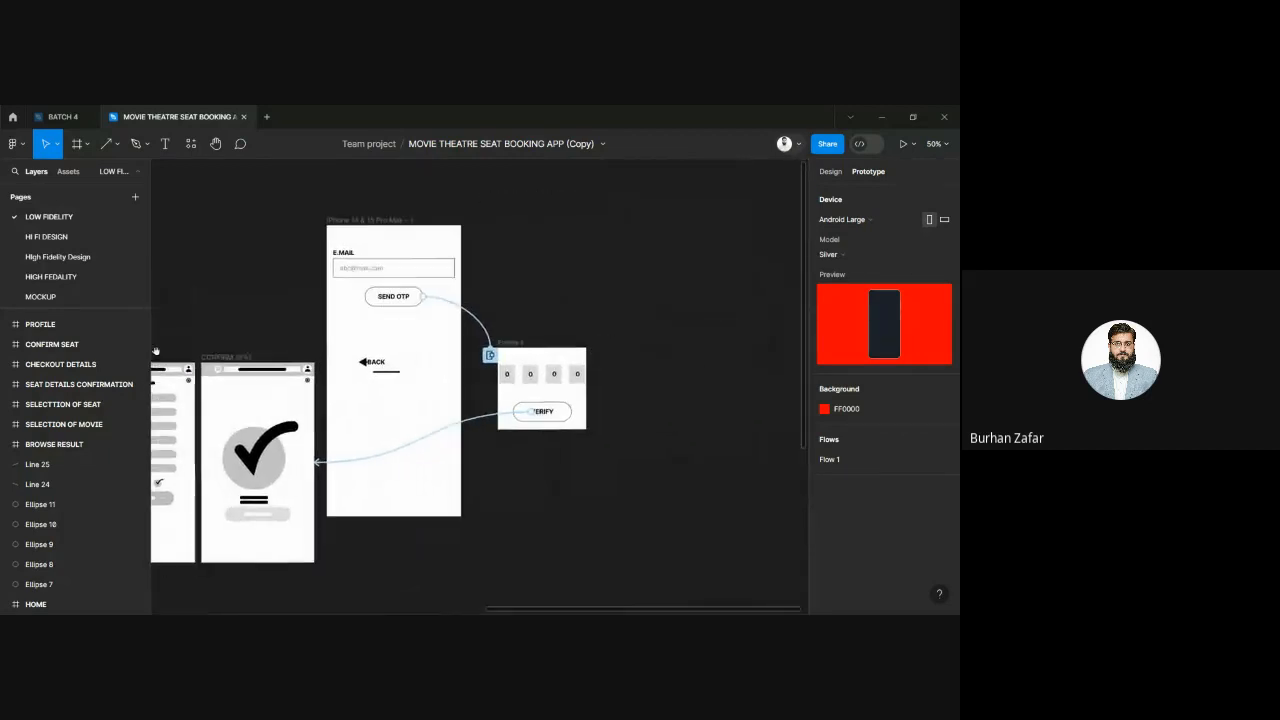
pyautogui.click(481, 424)
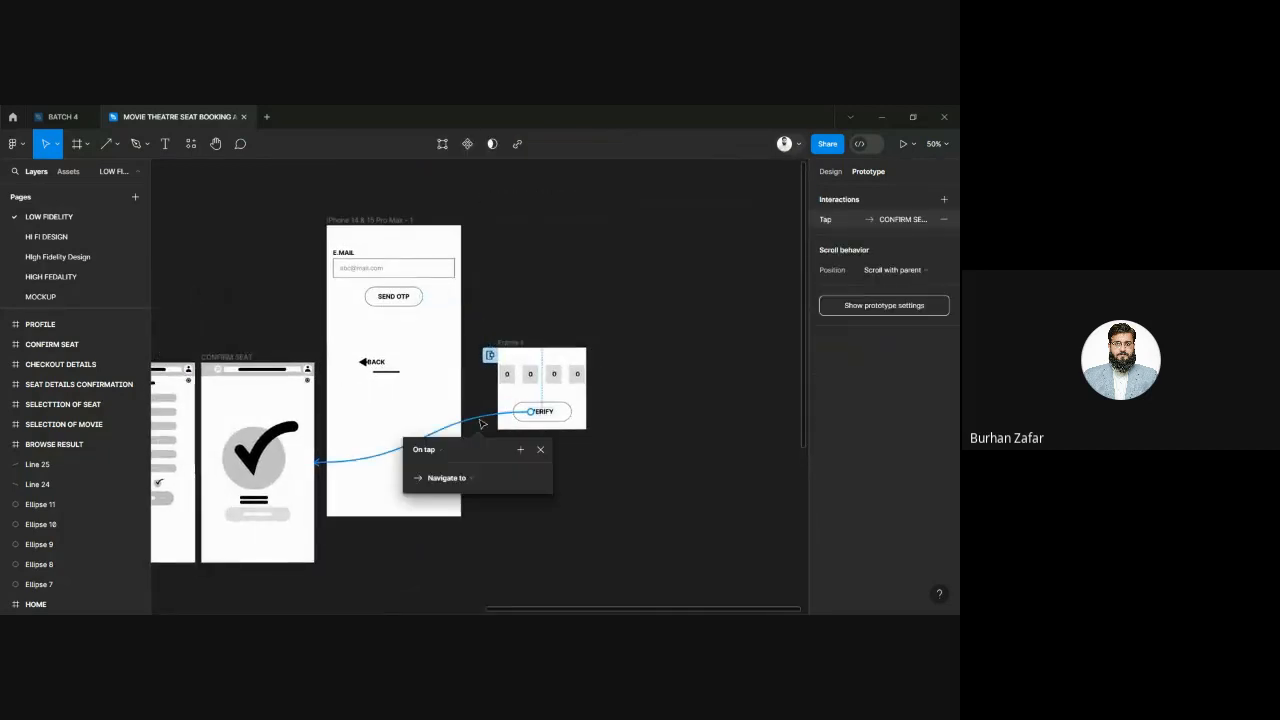
pyautogui.press('Delete')
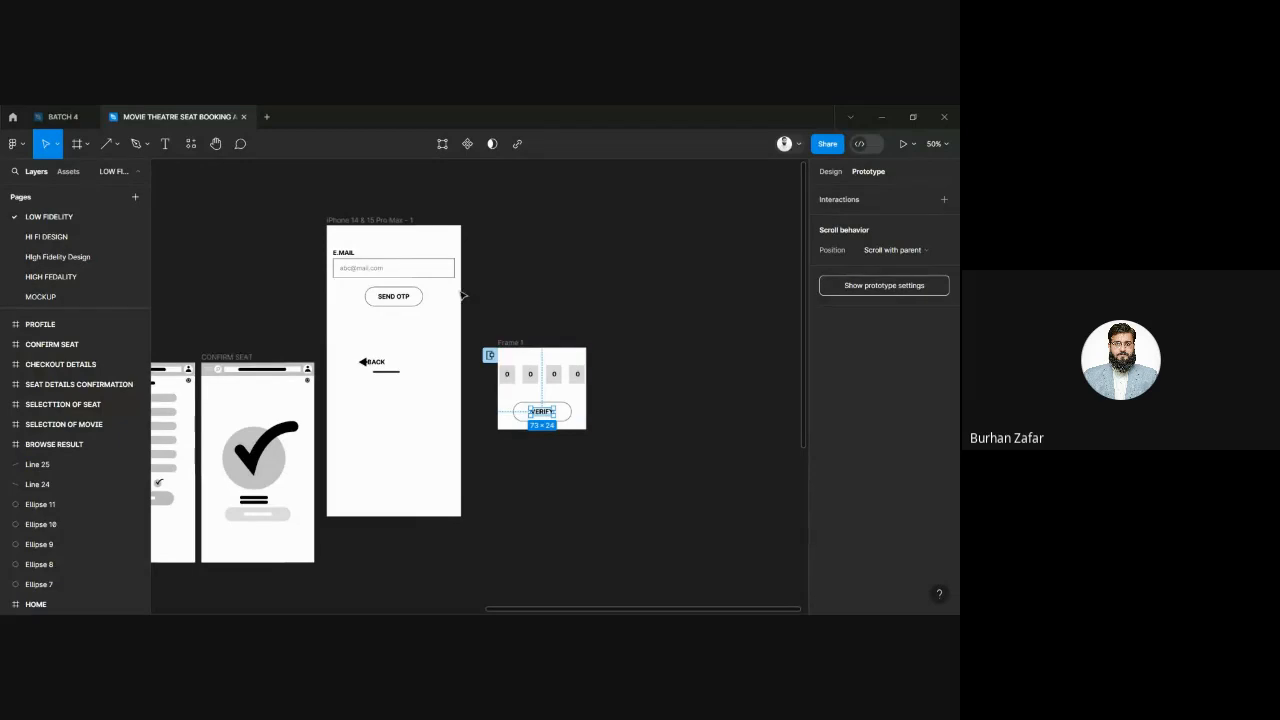
# Step: Delete the SEND OTP tap interaction to Frame 1 and remove the BACK arrow element from the e-mail screen
pyautogui.click(410, 293)
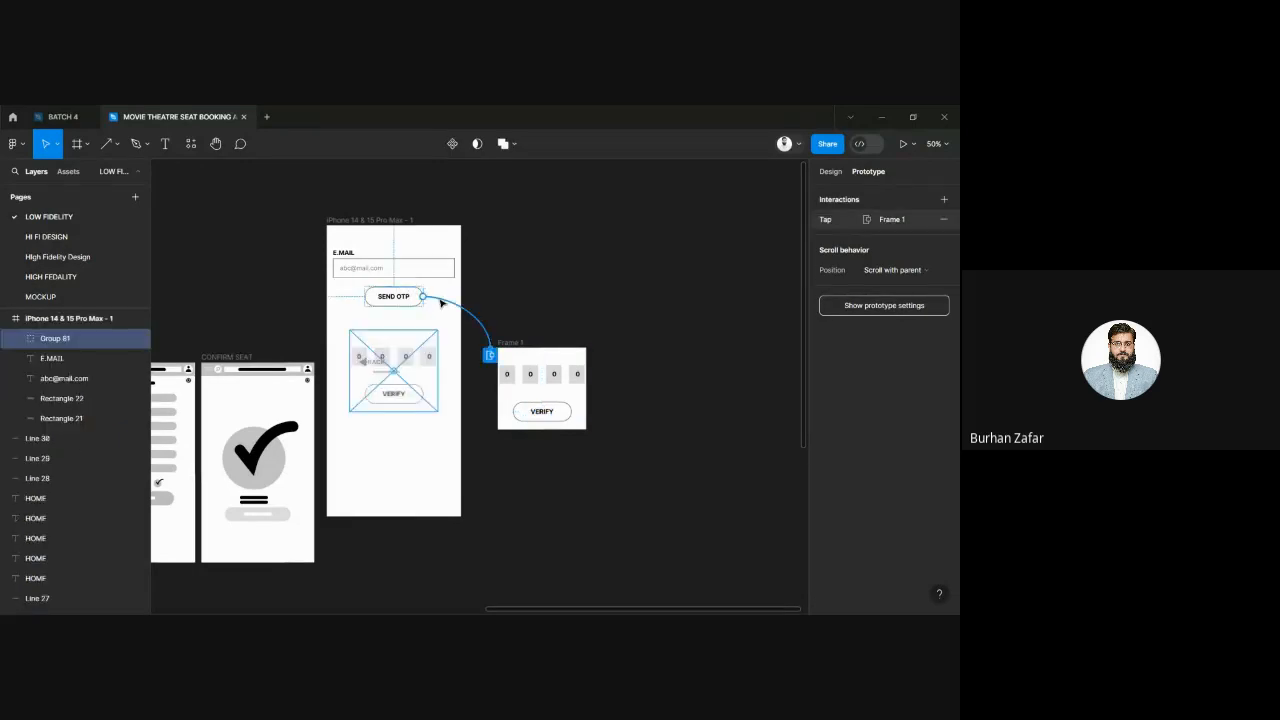
pyautogui.click(441, 303)
pyautogui.press('Delete')
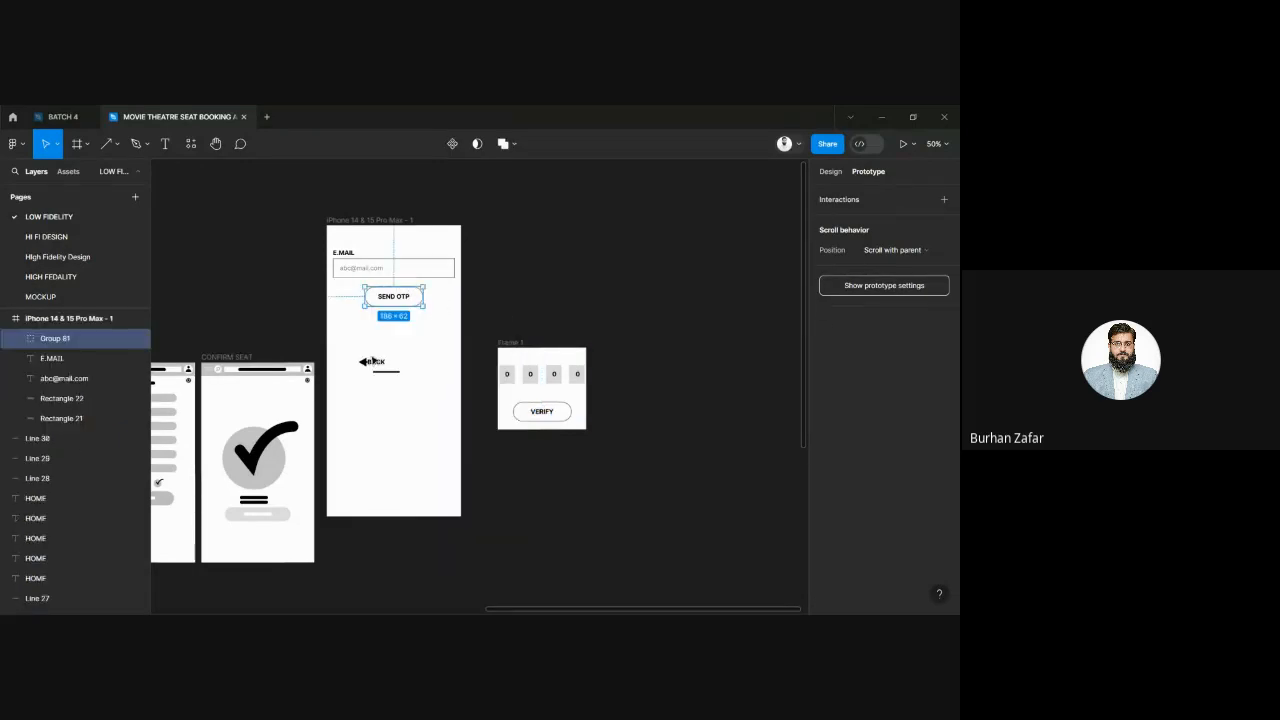
pyautogui.moveTo(342, 345); pyautogui.dragTo(418, 392)
pyautogui.press('Delete')
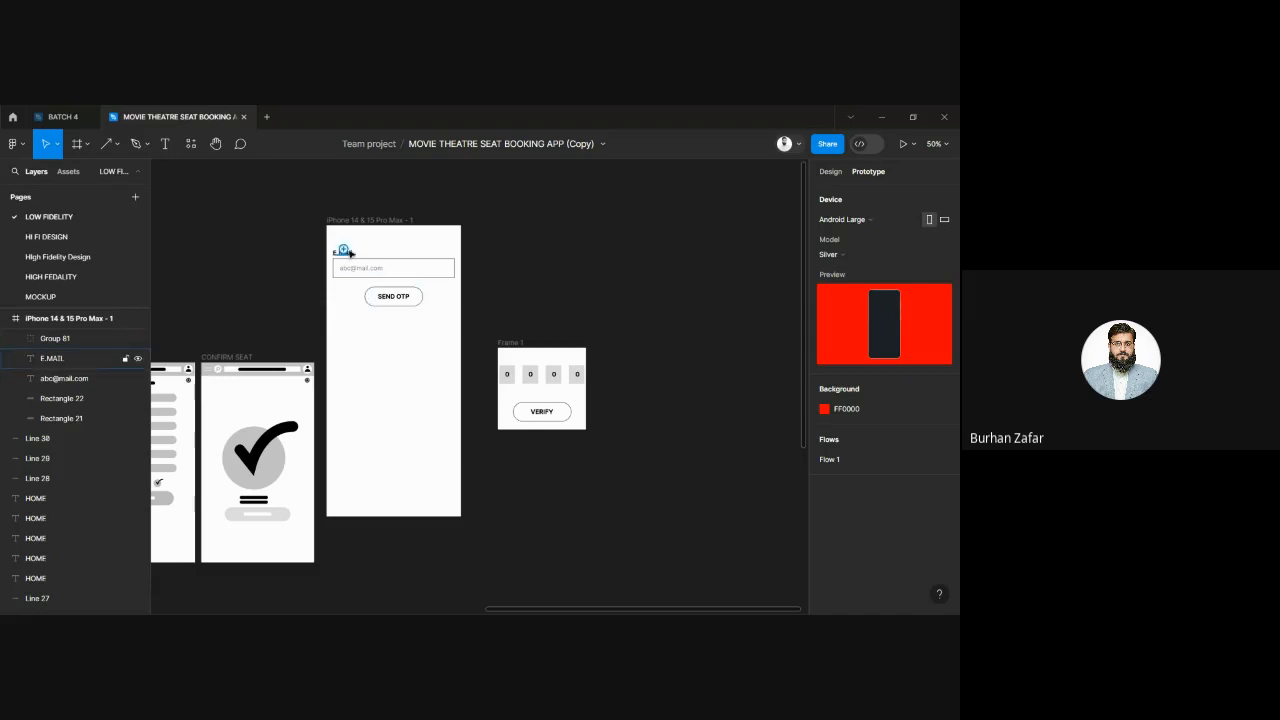
# Step: Connect the button below the checkmark on CONFIRM SEAT to the iPhone 14 & 15 Pro Max - 1 frame, navigating instantly on tap
pyautogui.hotkey('shift', '0')
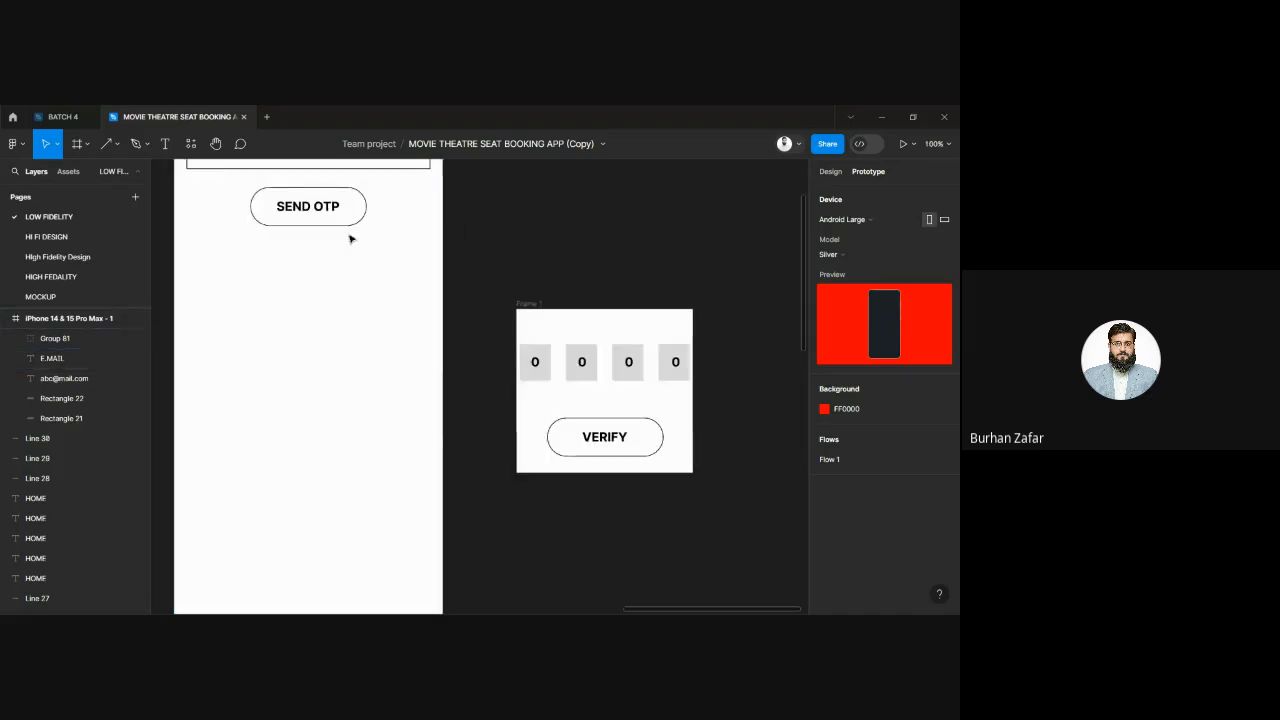
pyautogui.moveTo(350, 239); pyautogui.dragTo(390, 365)
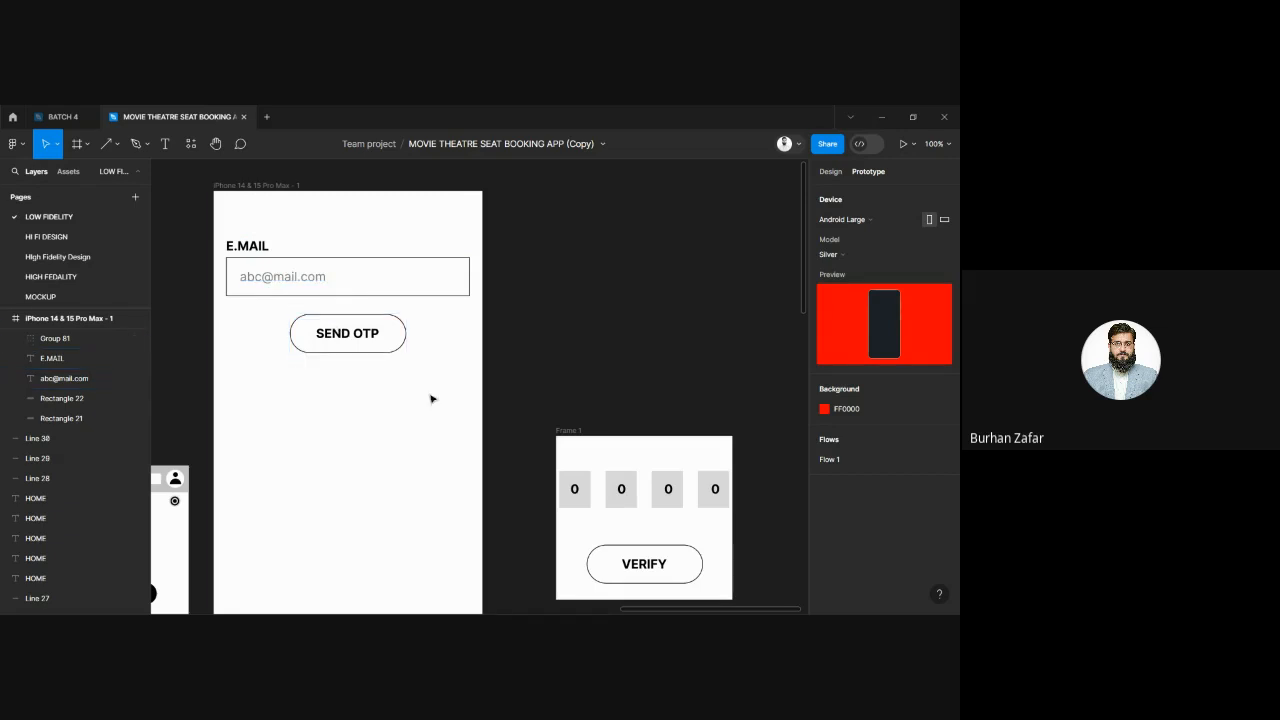
pyautogui.press('-')
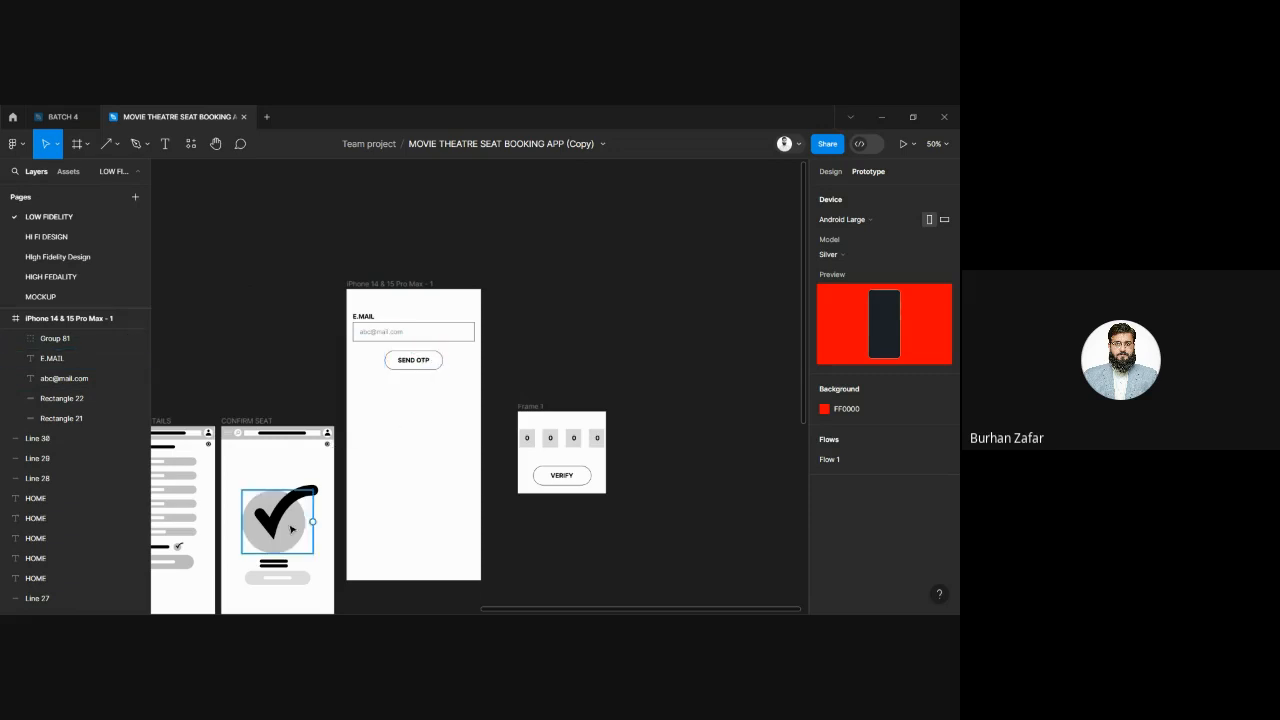
pyautogui.click(302, 582)
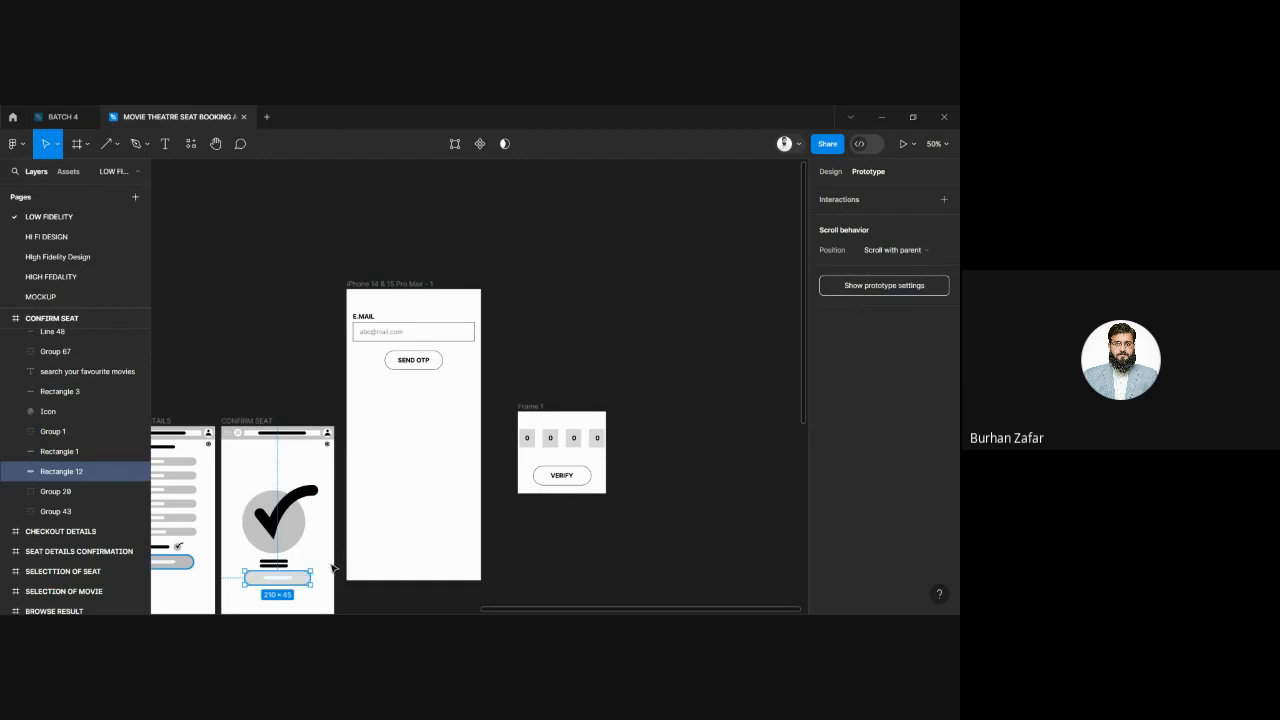
pyautogui.moveTo(310, 577)
pyautogui.mouseDown()
pyautogui.moveTo(352, 556)
pyautogui.moveTo(375, 520)
pyautogui.mouseUp()
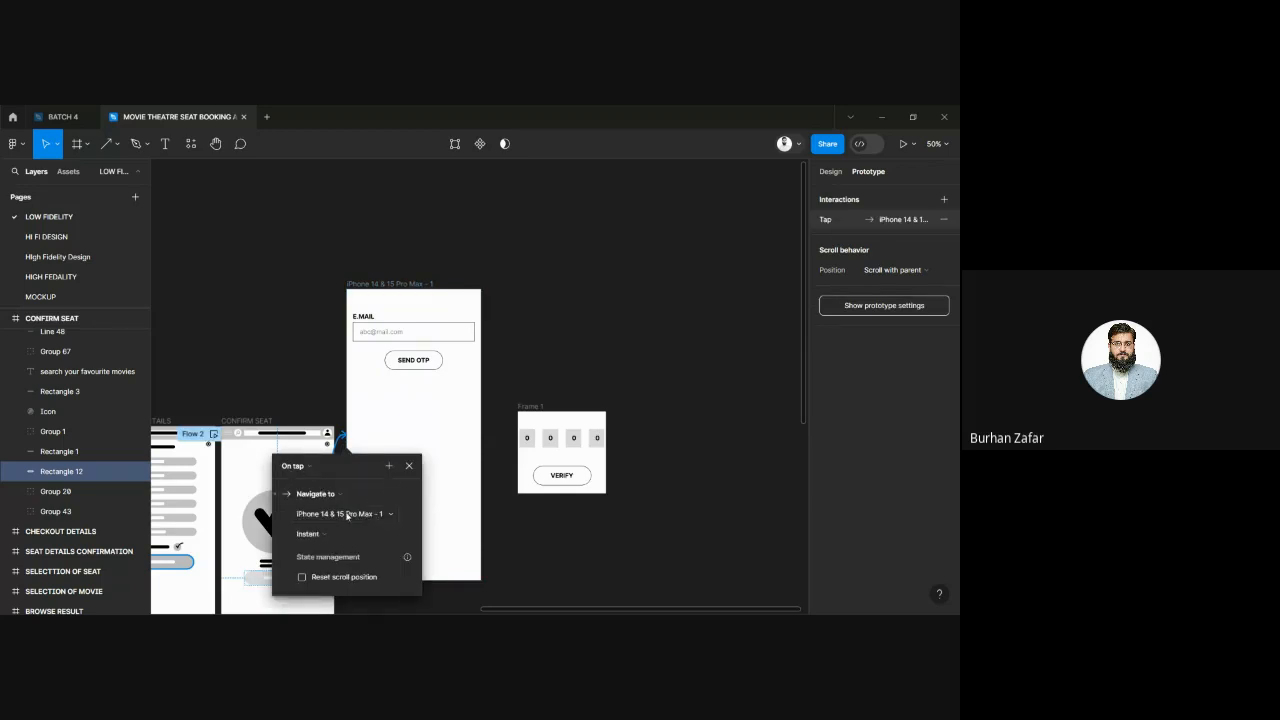
pyautogui.click(411, 467)
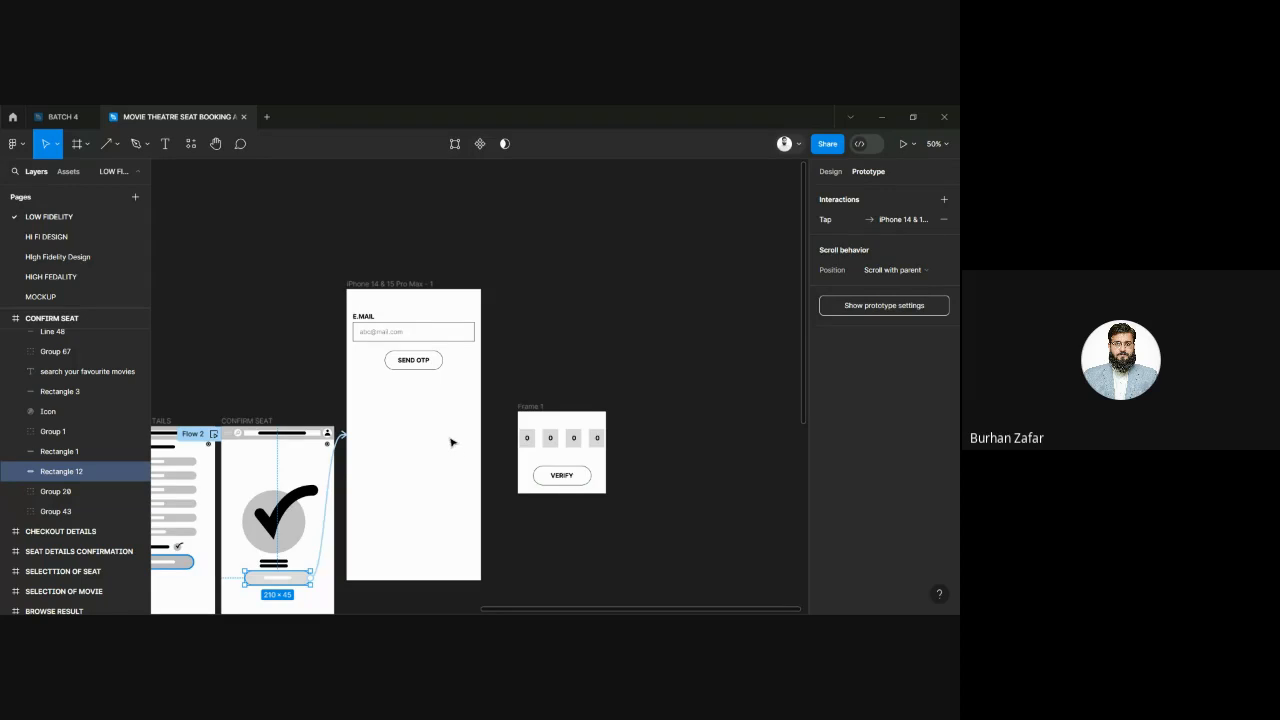
# Step: Connect the SEND OTP button to Frame 1 with an on-tap interaction that opens it as an instant overlay
pyautogui.click(436, 367)
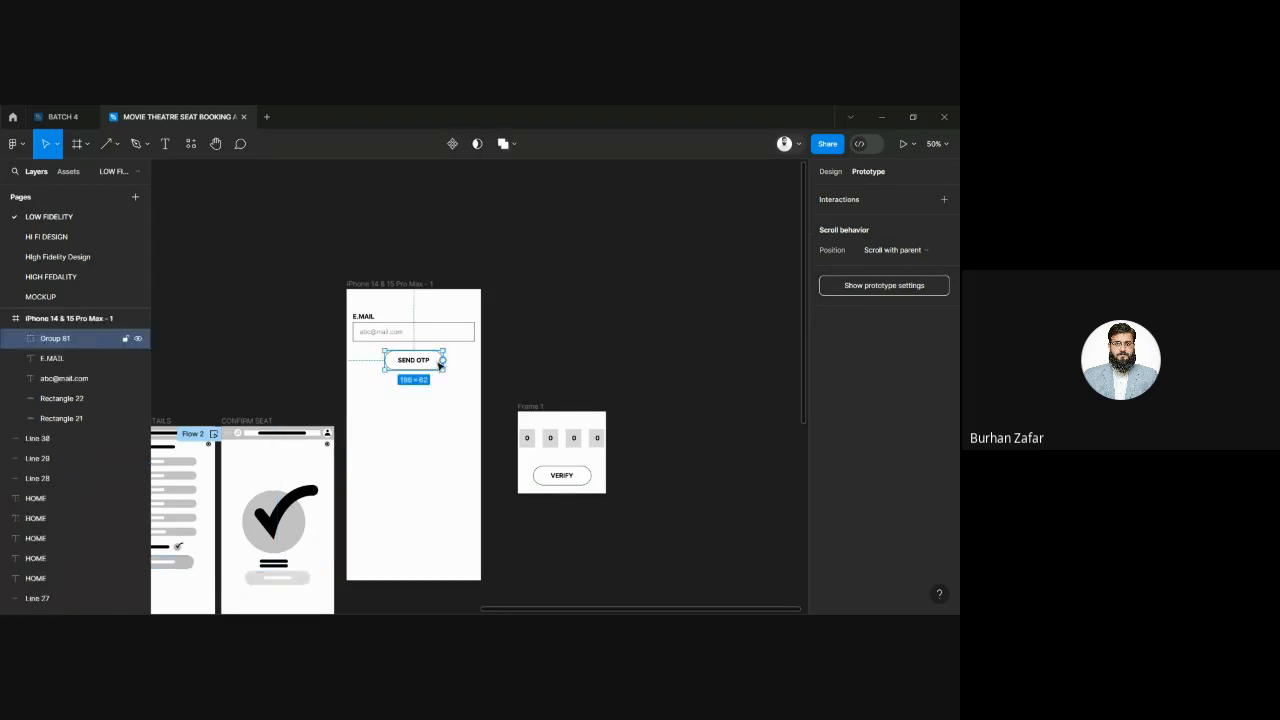
pyautogui.moveTo(443, 360); pyautogui.dragTo(524, 445)
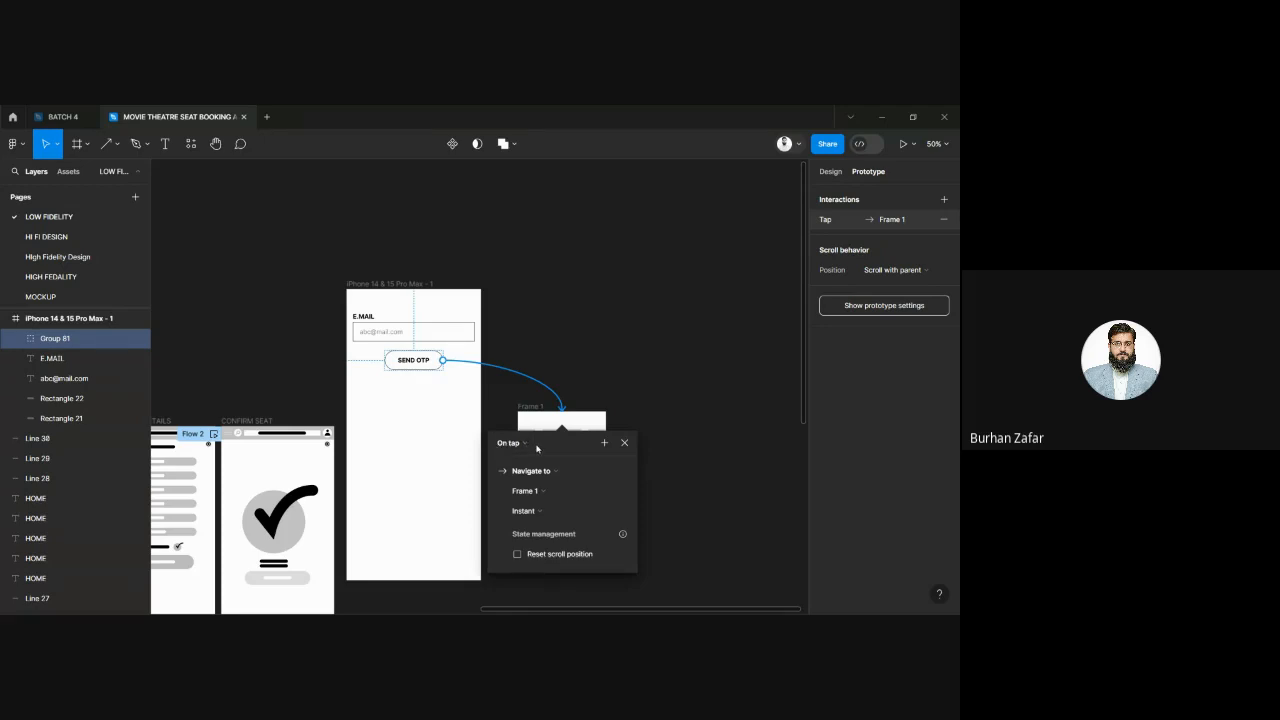
pyautogui.click(510, 443)
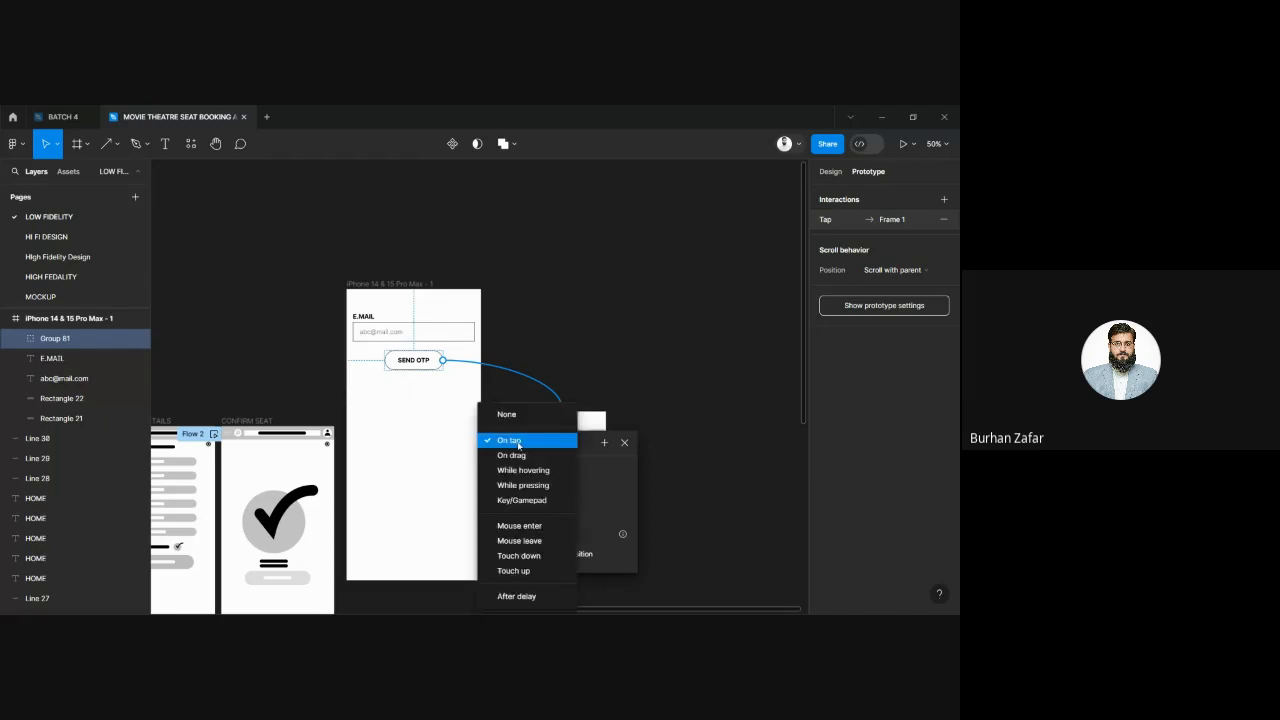
pyautogui.click(518, 445)
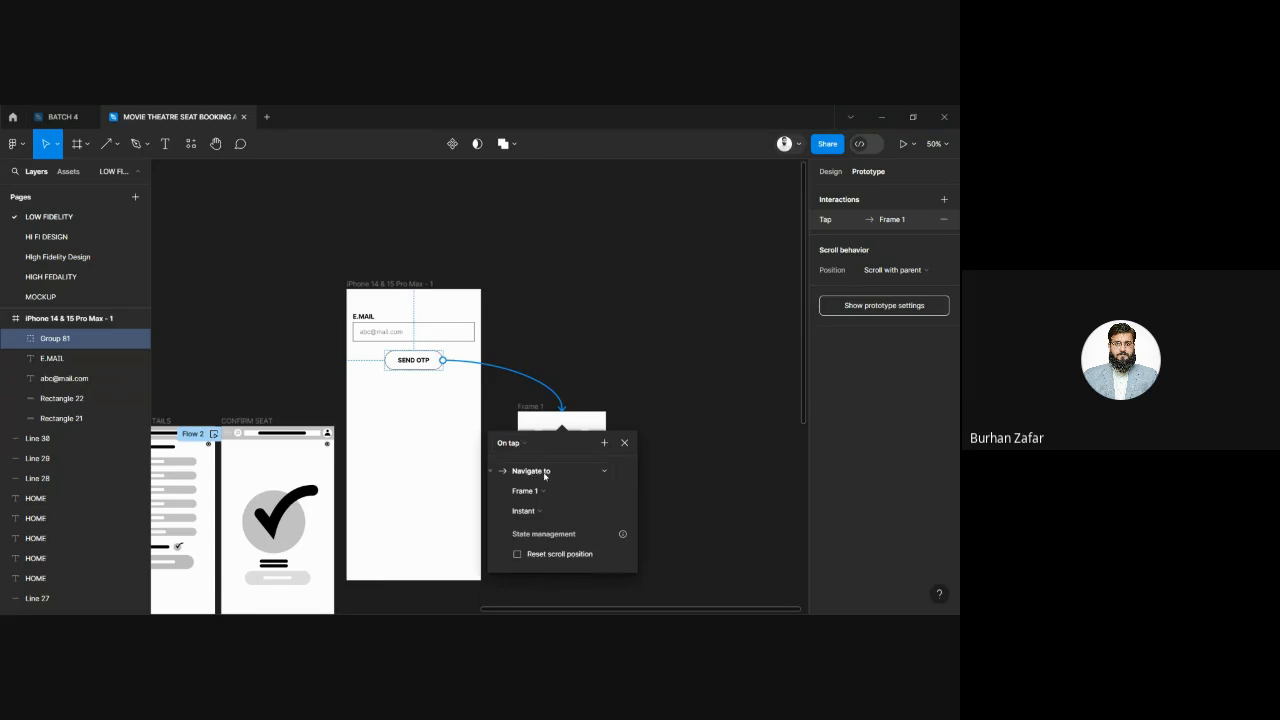
pyautogui.click(544, 476)
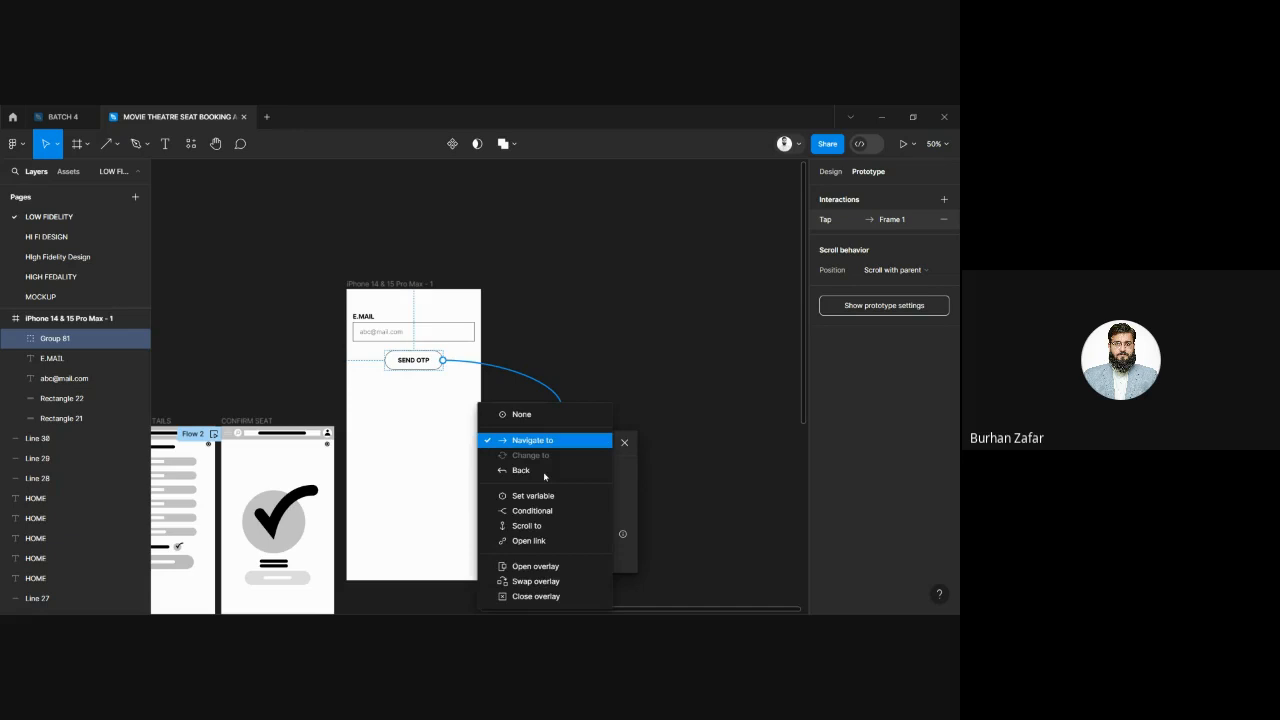
pyautogui.click(544, 567)
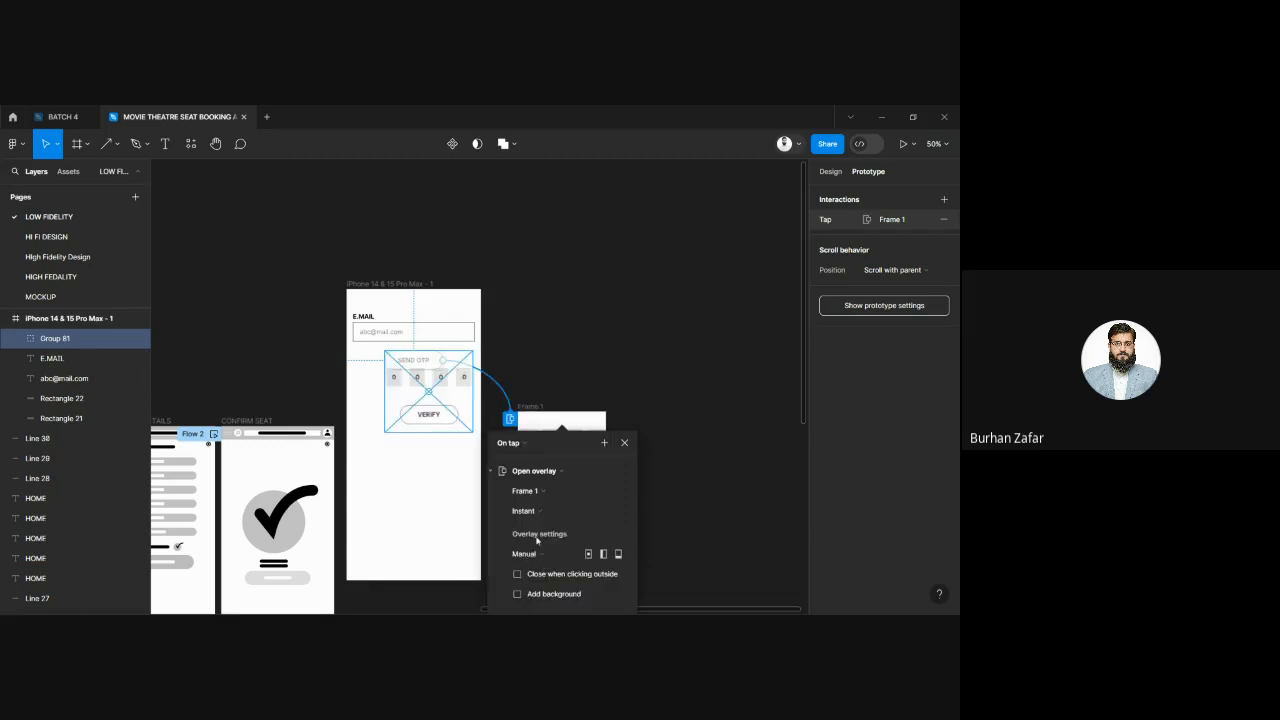
# Step: Keep the overlay's position on Manual and place it centred below the SEND OTP button on the e-mail screen
pyautogui.click(541, 556)
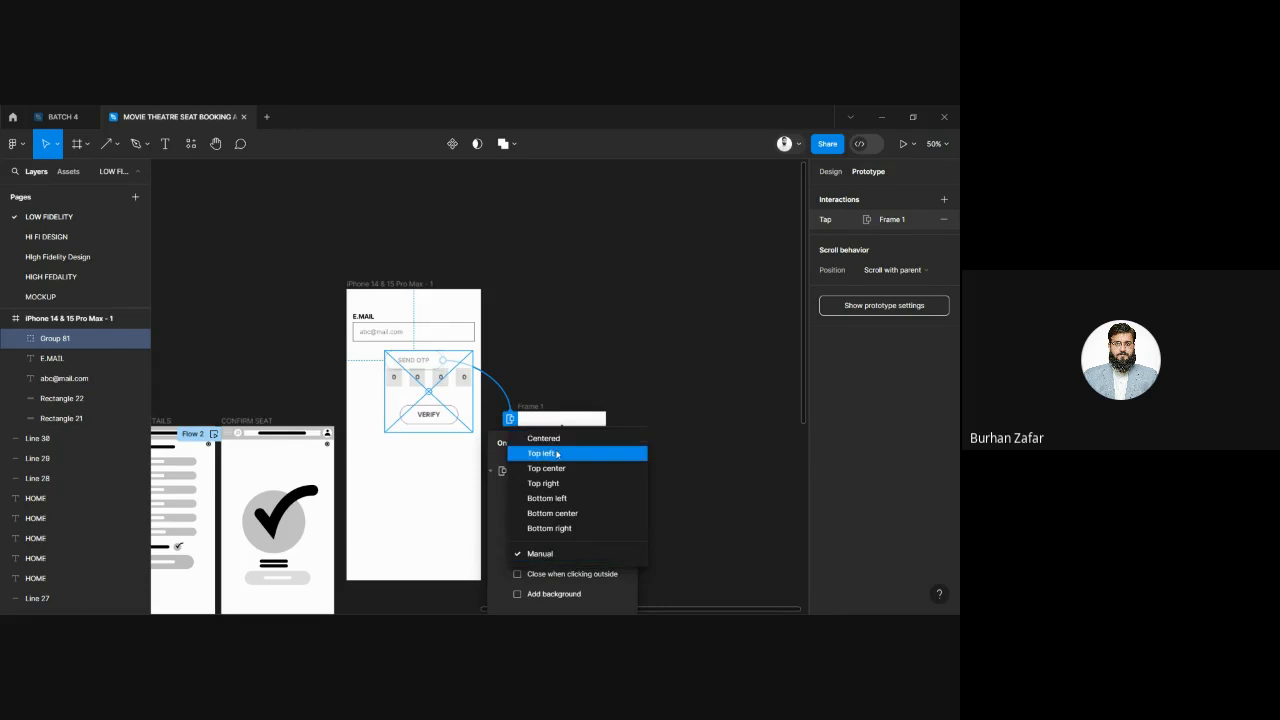
pyautogui.click(540, 554)
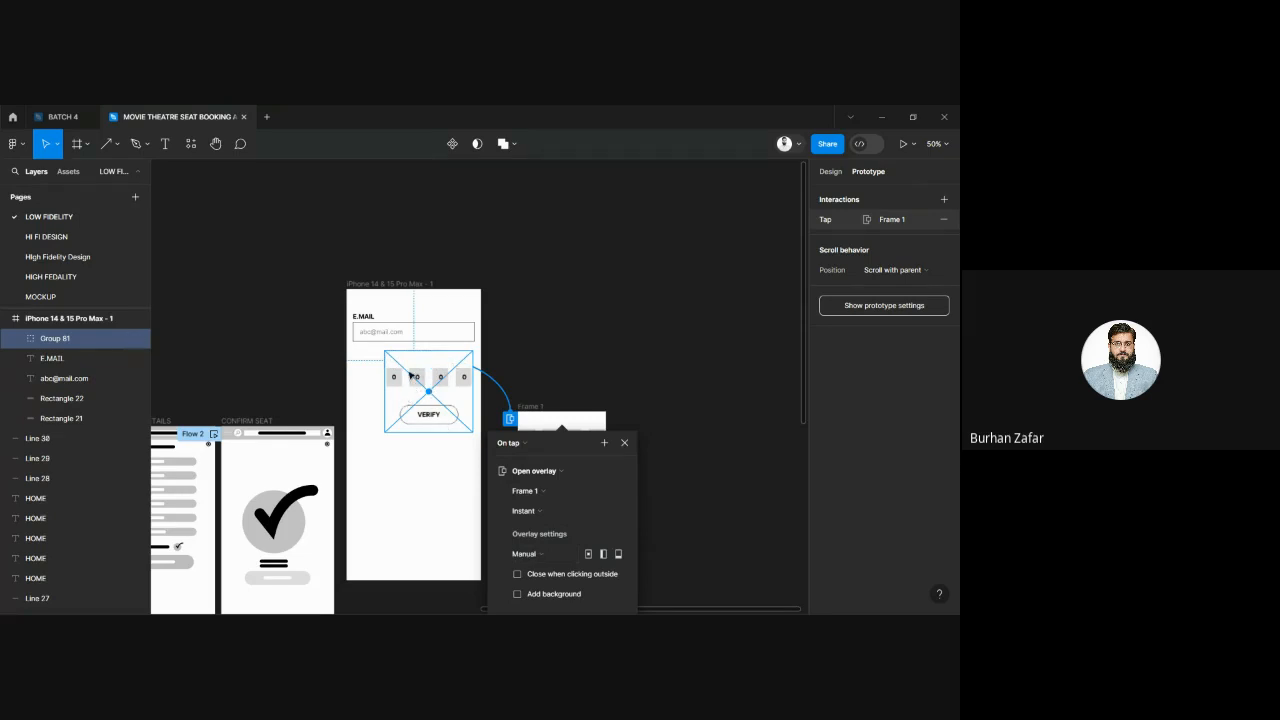
pyautogui.moveTo(438, 370); pyautogui.dragTo(425, 430)
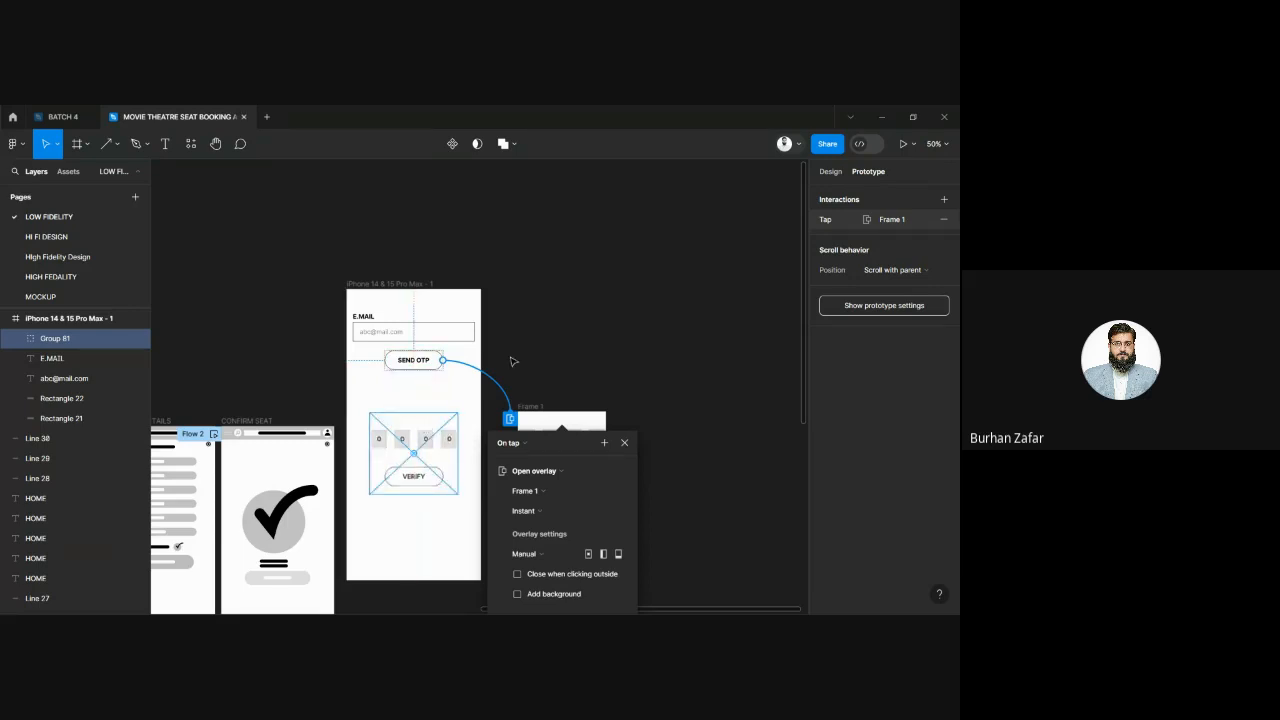
pyautogui.click(425, 432)
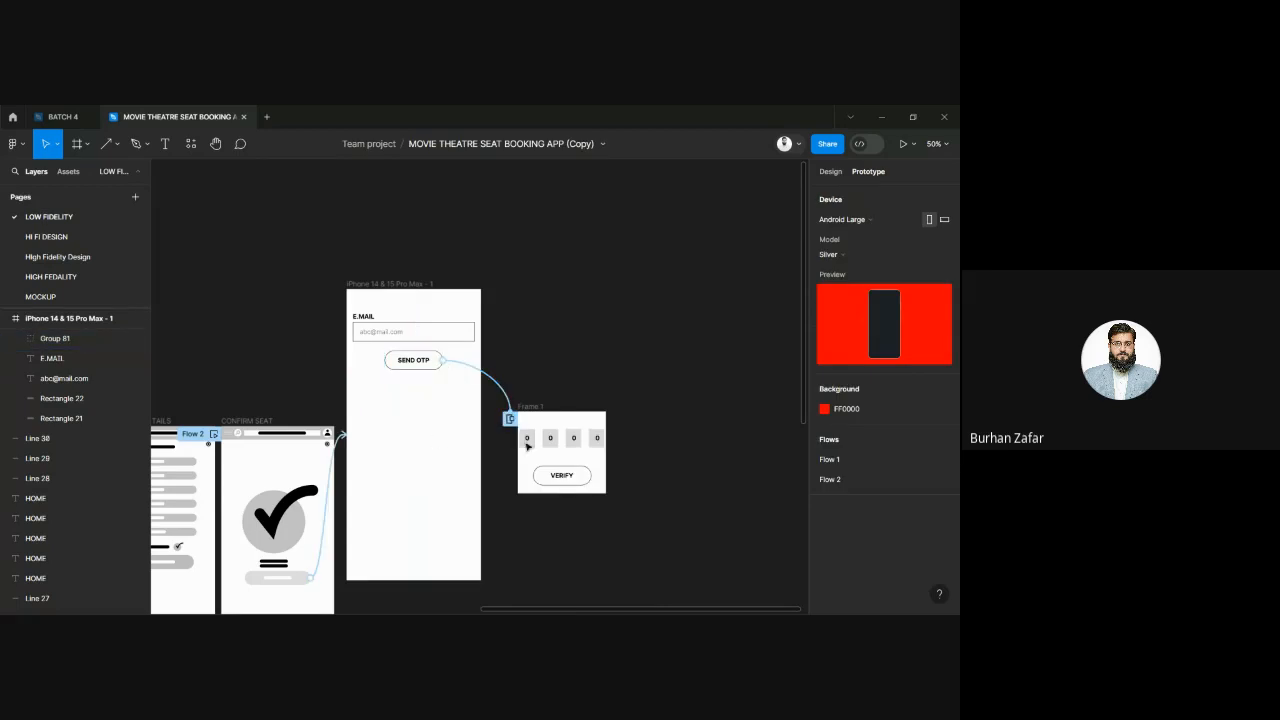
# Step: Connect the VERIFY button in Frame 1 to the CONFIRM SEAT frame, navigating on tap
pyautogui.click(546, 476)
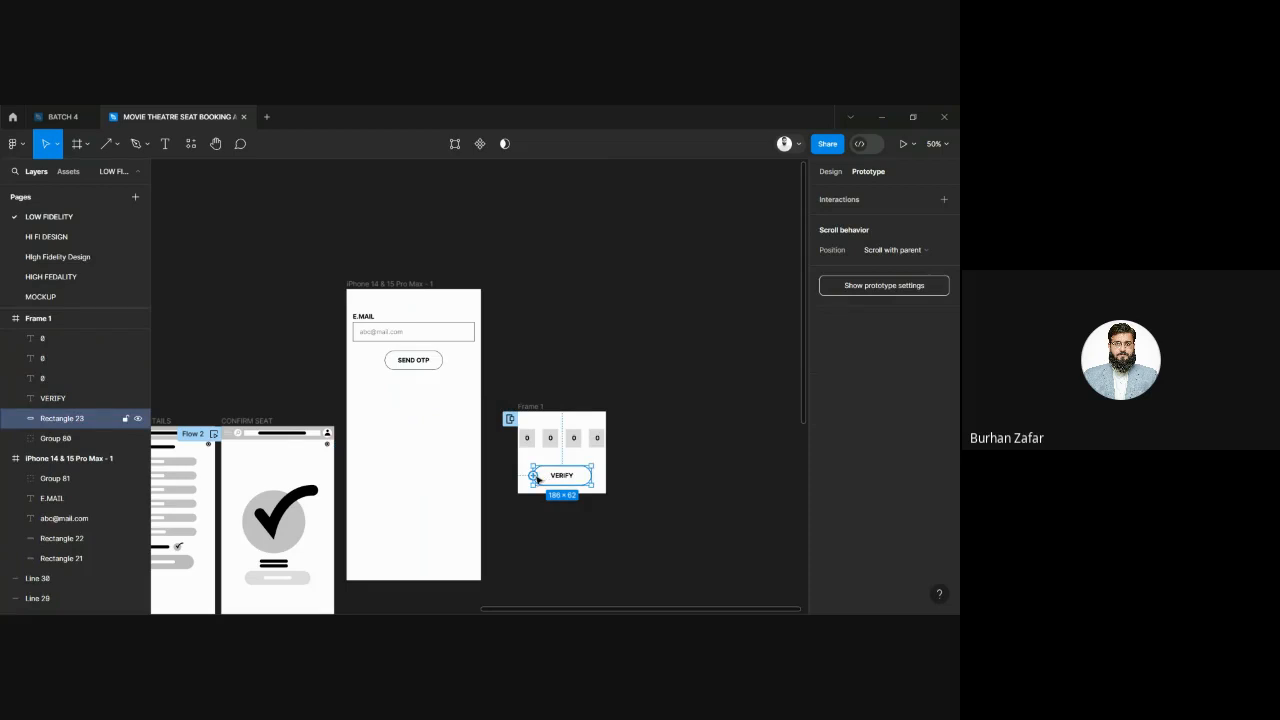
pyautogui.moveTo(533, 475); pyautogui.dragTo(306, 563)
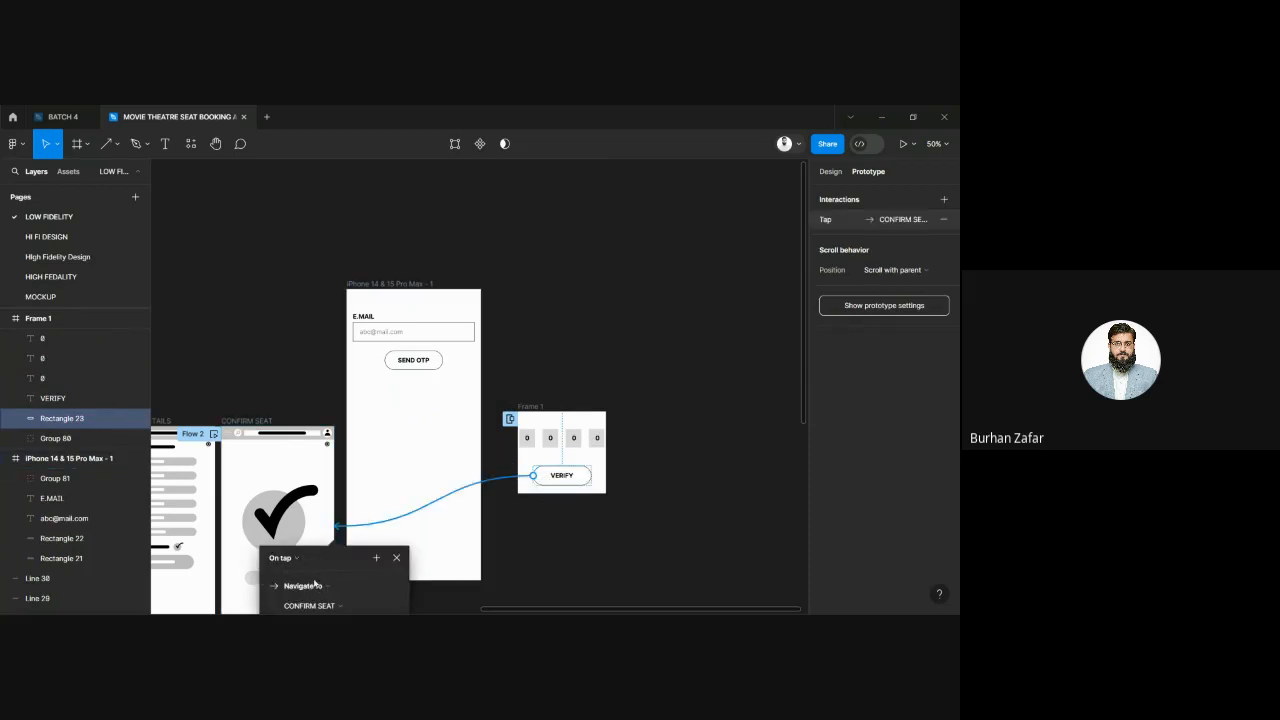
pyautogui.click(516, 389)
# Step: Preview the prototype from the start of Flow 1, move back and forth through its screens, and close the preview
pyautogui.click(903, 143)
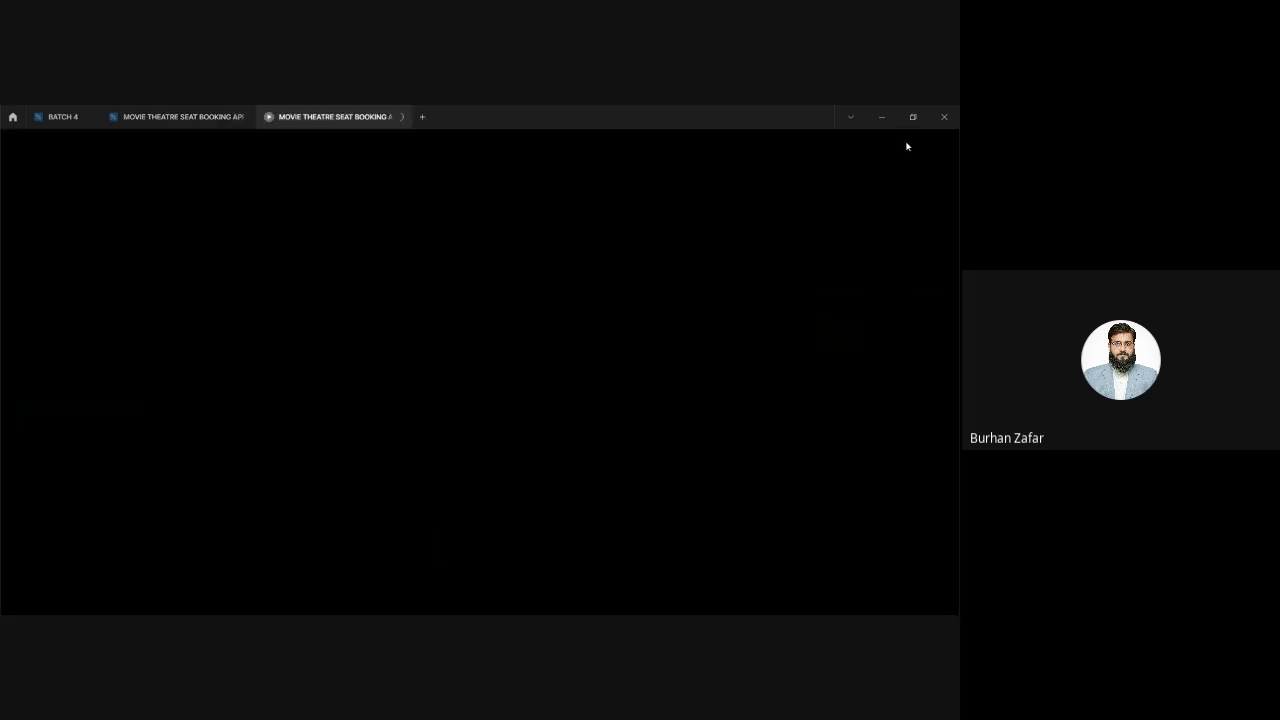
pyautogui.click(400, 117)
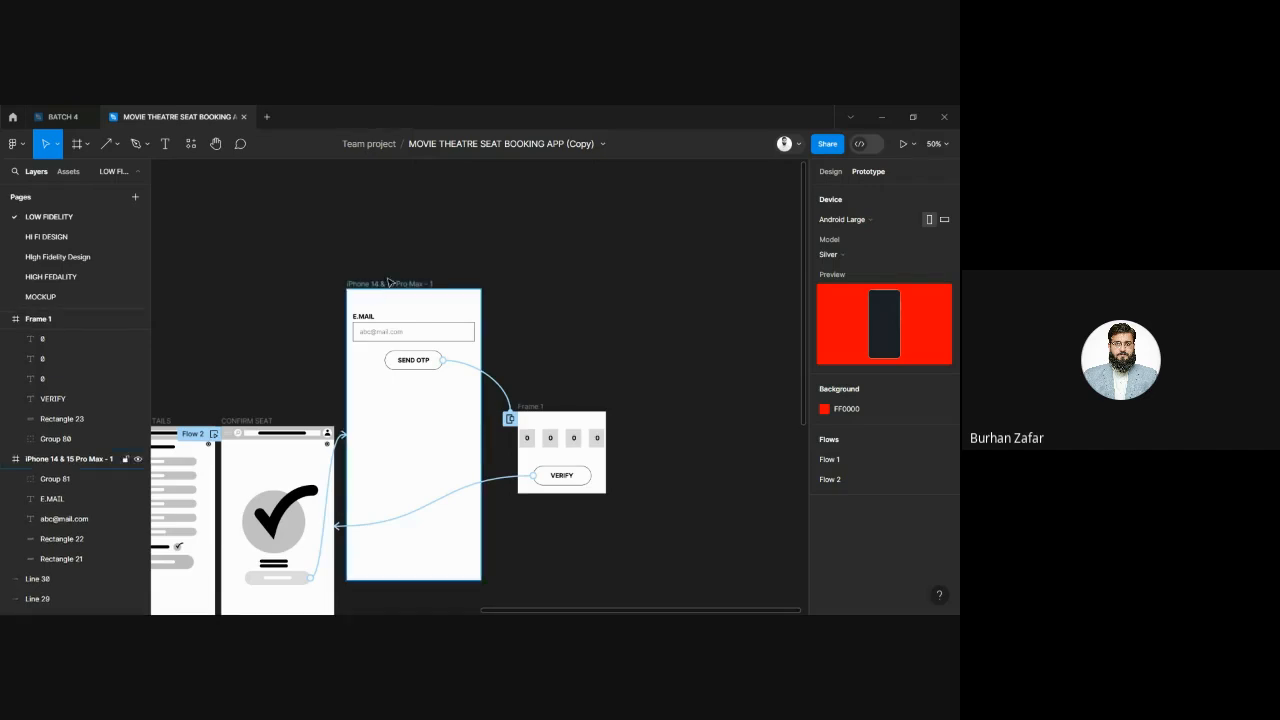
pyautogui.click(904, 144)
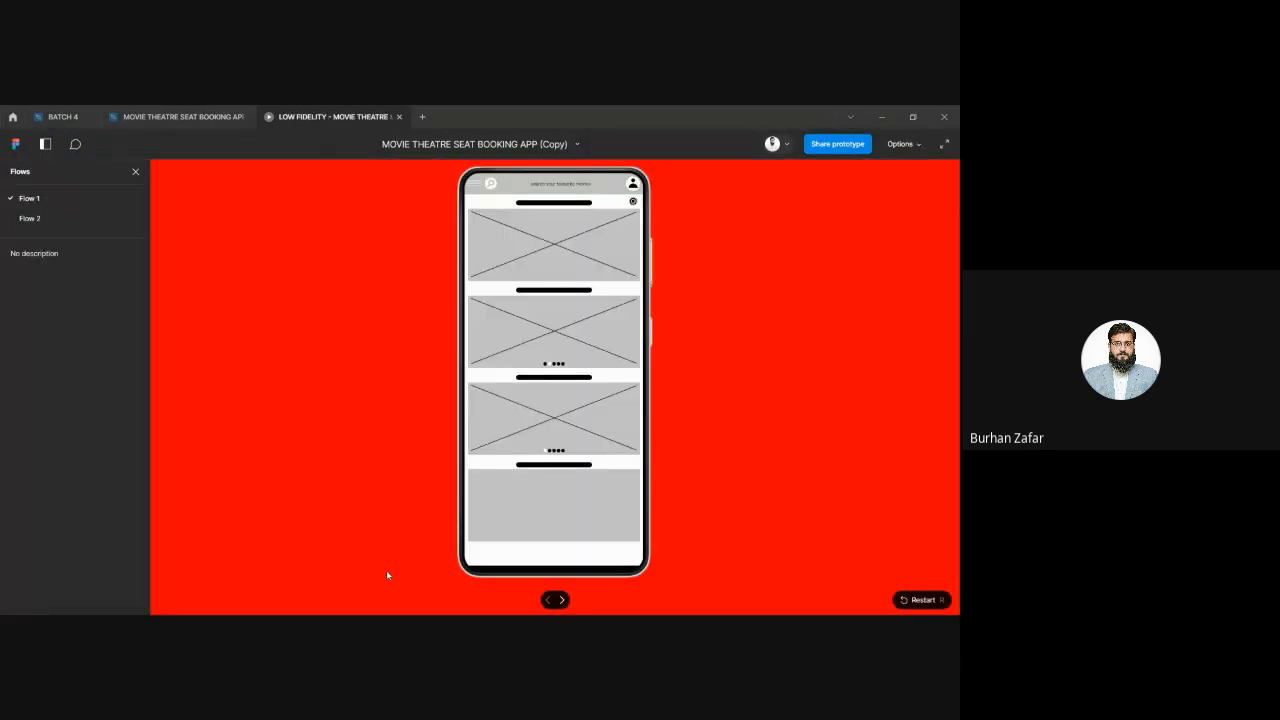
pyautogui.click(588, 316)
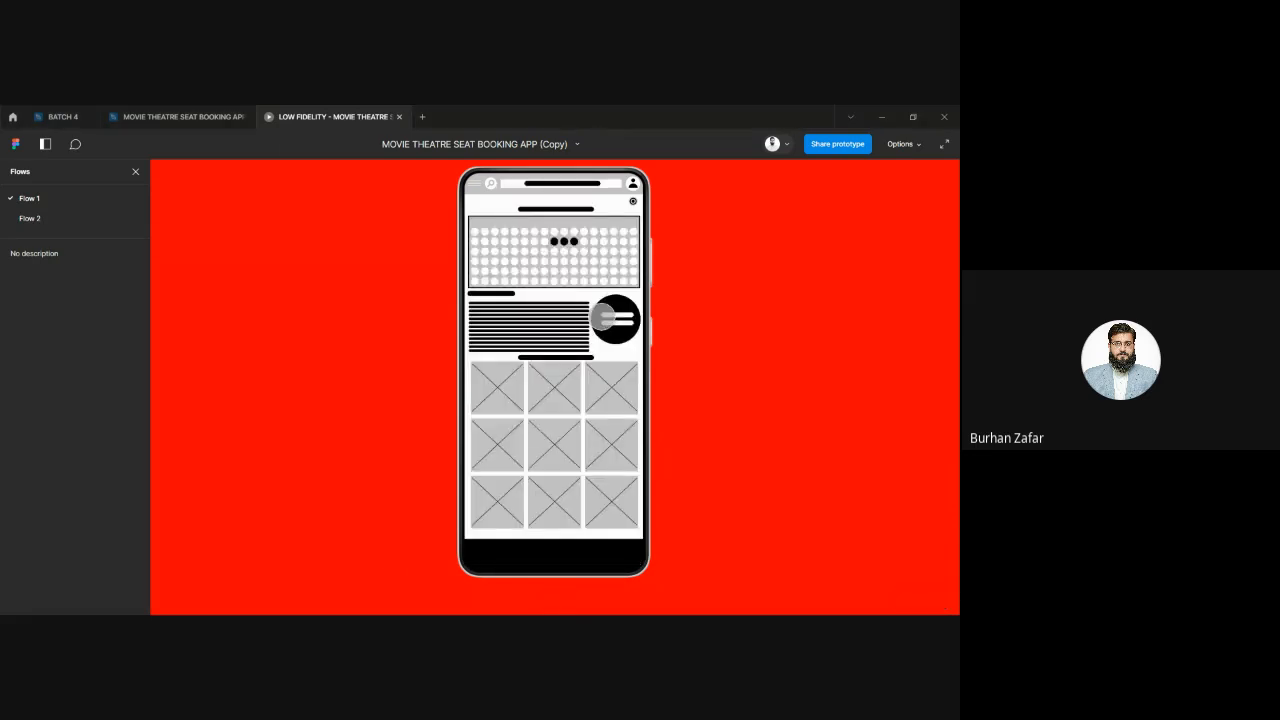
pyautogui.click(618, 320)
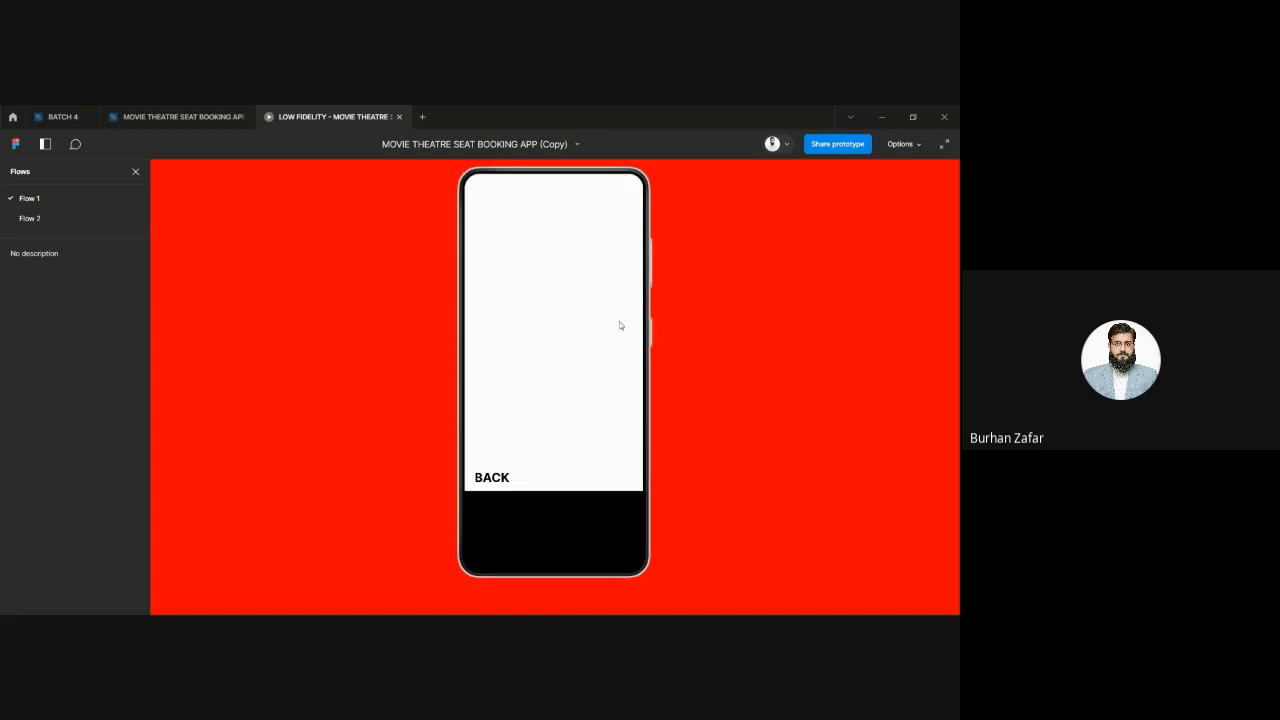
pyautogui.press('Left')
pyautogui.press('Left')
pyautogui.press('Left')
pyautogui.press('Left')
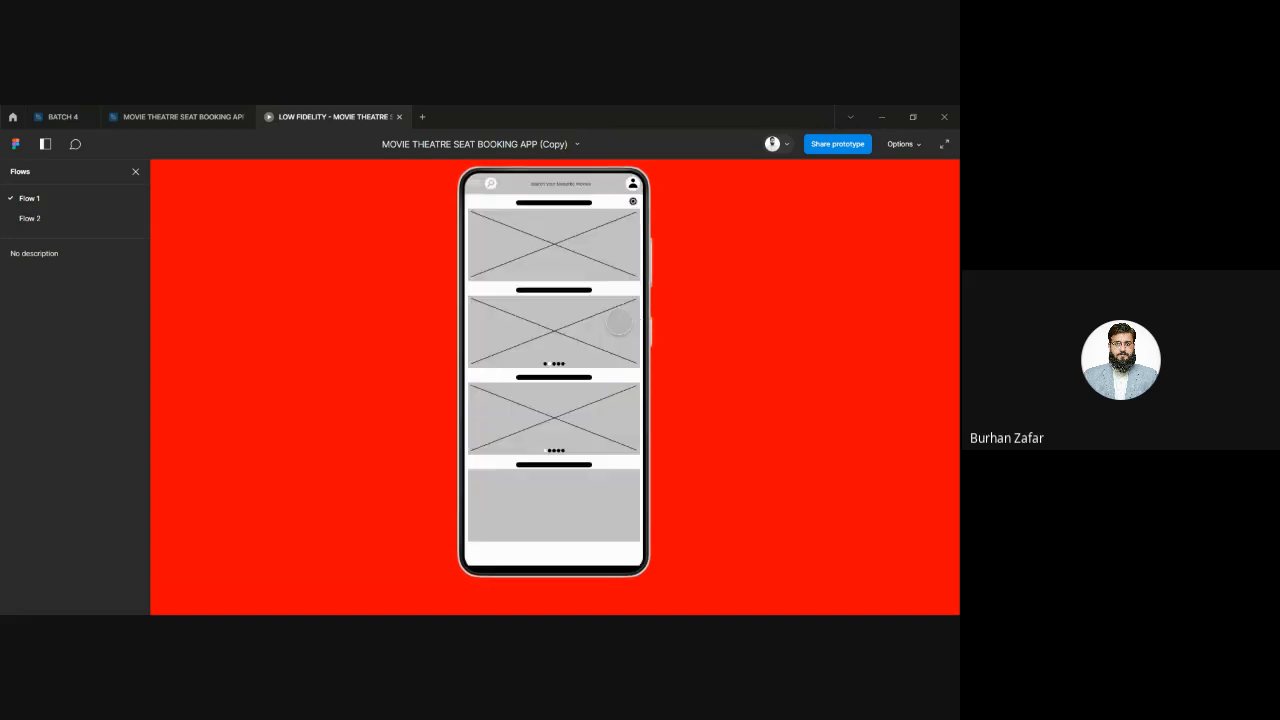
pyautogui.press('Right')
pyautogui.press('Right')
pyautogui.click(618, 320)
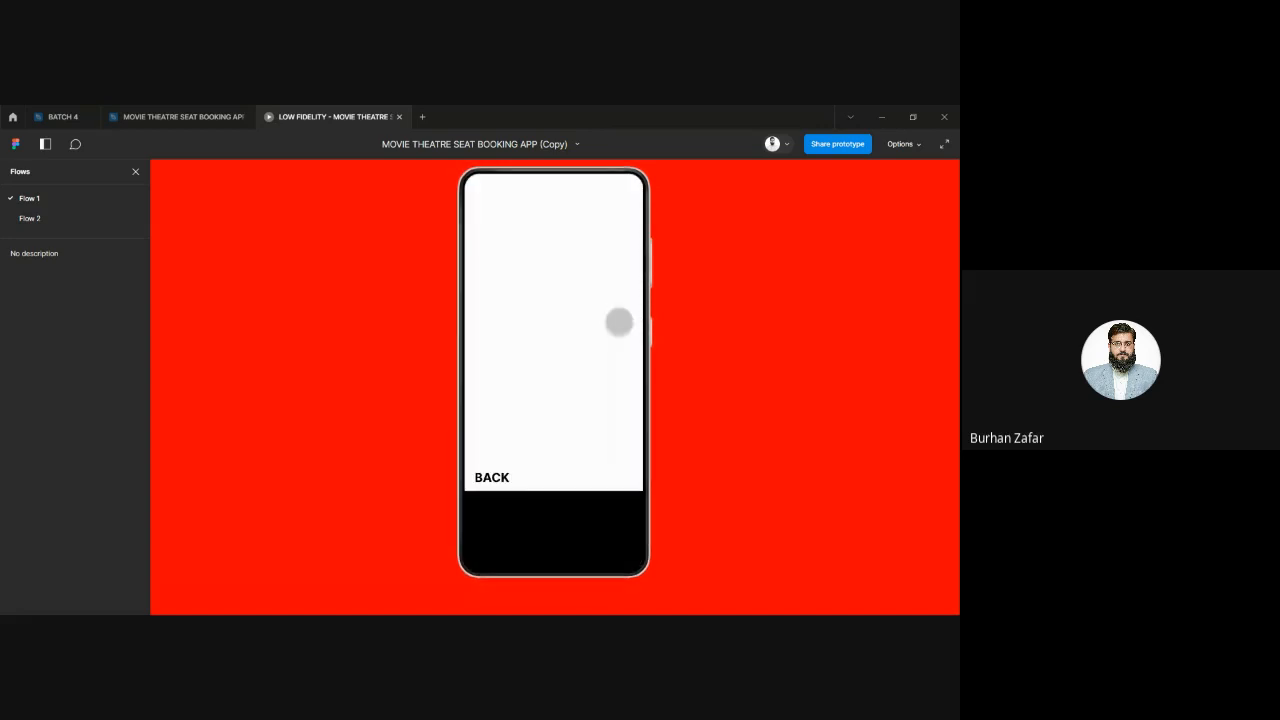
pyautogui.click(400, 117)
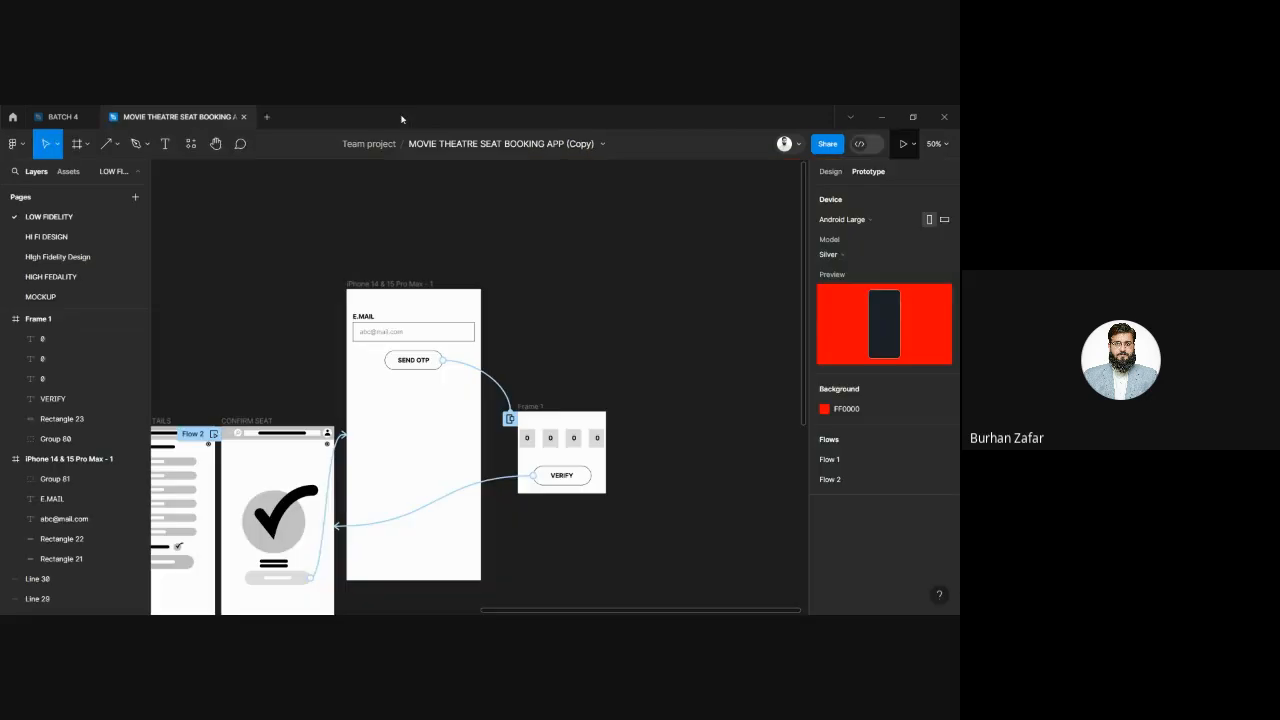
# Step: Preview the prototype from the e-mail screen, test SEND OTP and VERIFY through to CONFIRM SEAT, and close the preview
pyautogui.click(405, 285)
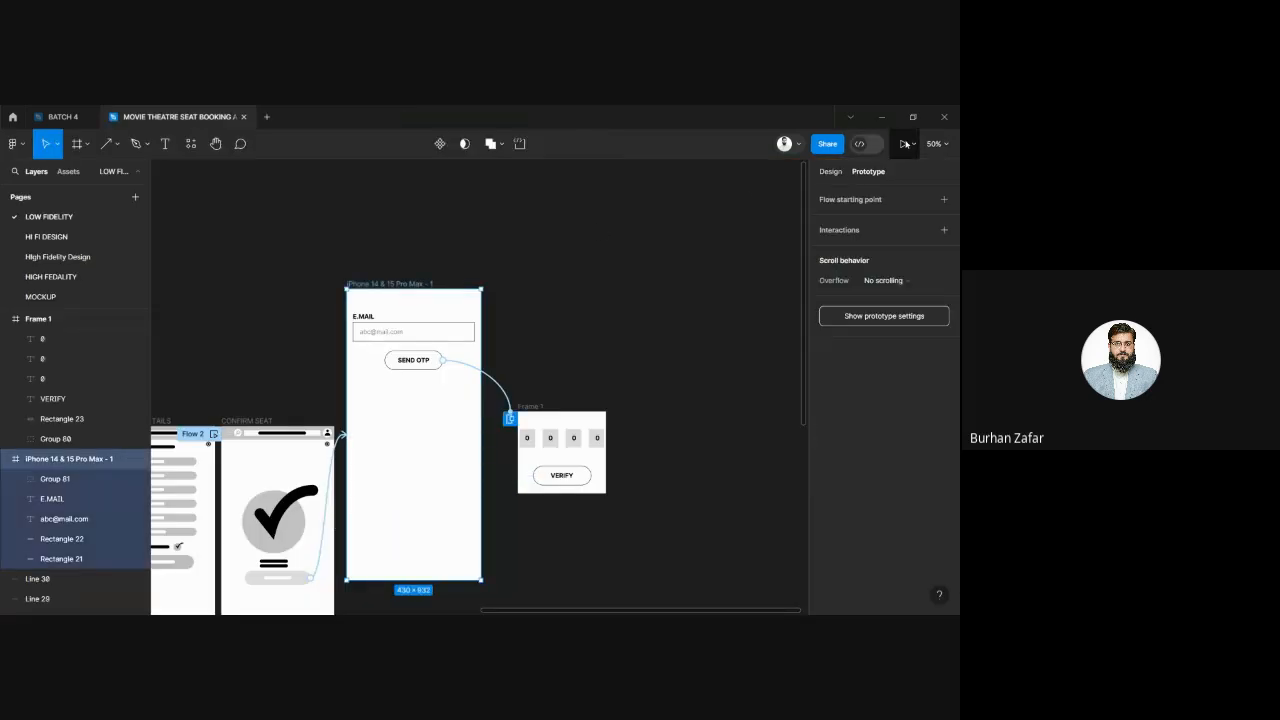
pyautogui.click(905, 144)
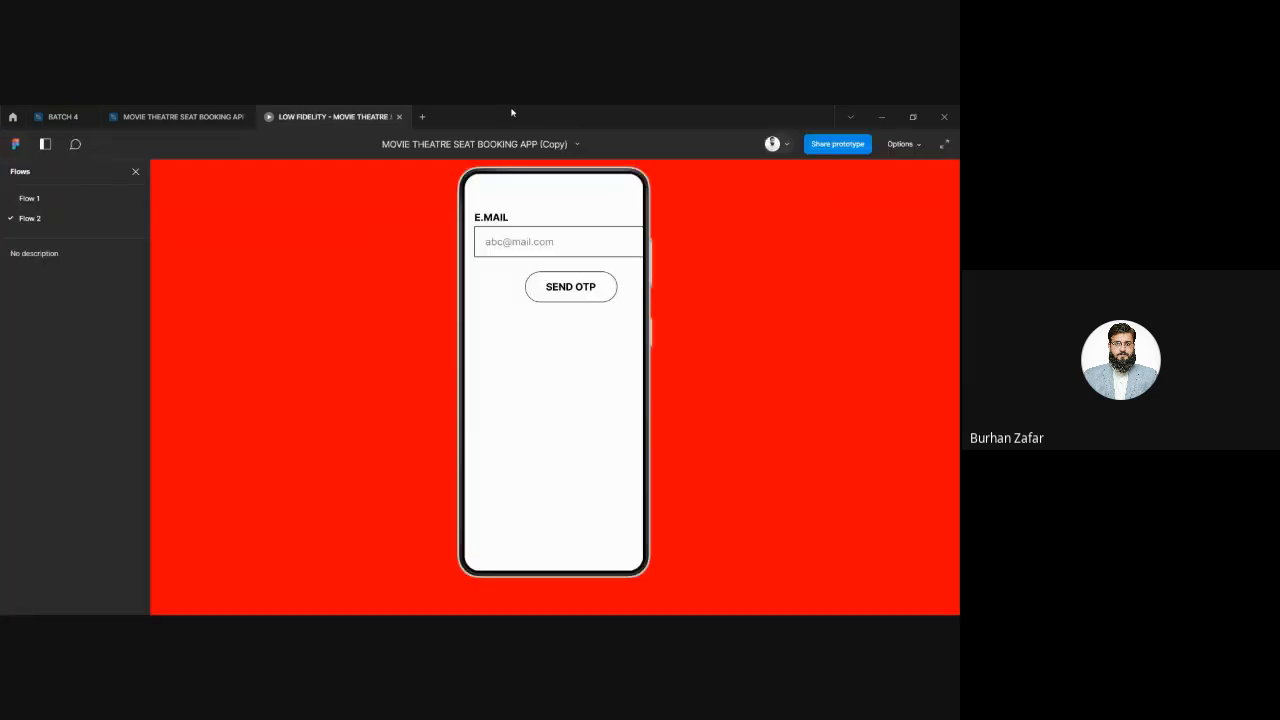
pyautogui.moveTo(541, 203); pyautogui.dragTo(513, 241)
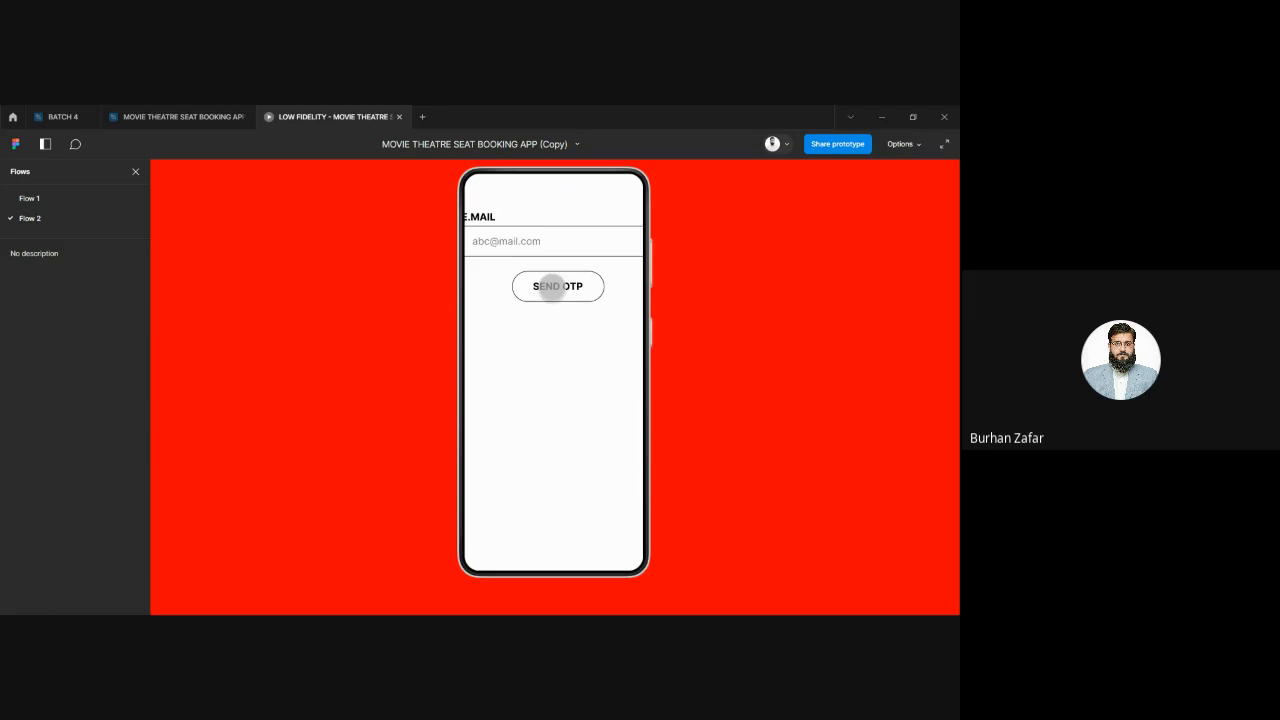
pyautogui.click(551, 288)
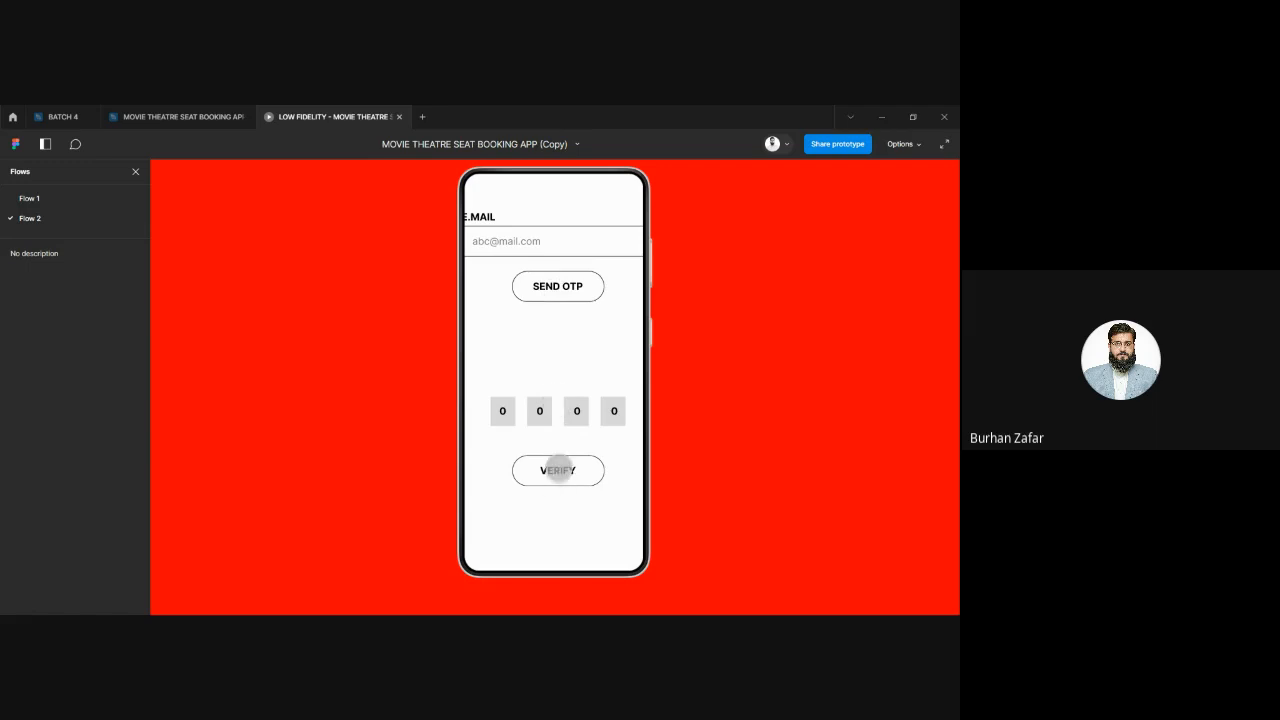
pyautogui.click(558, 470)
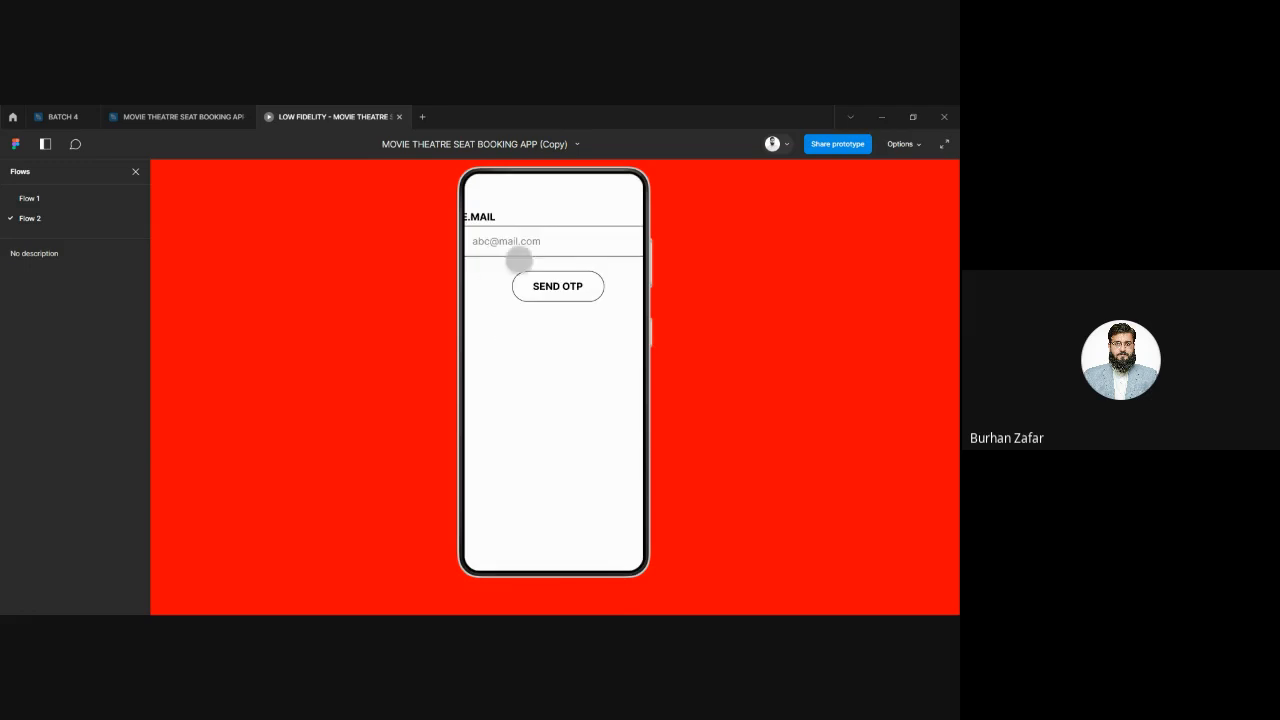
pyautogui.click(543, 286)
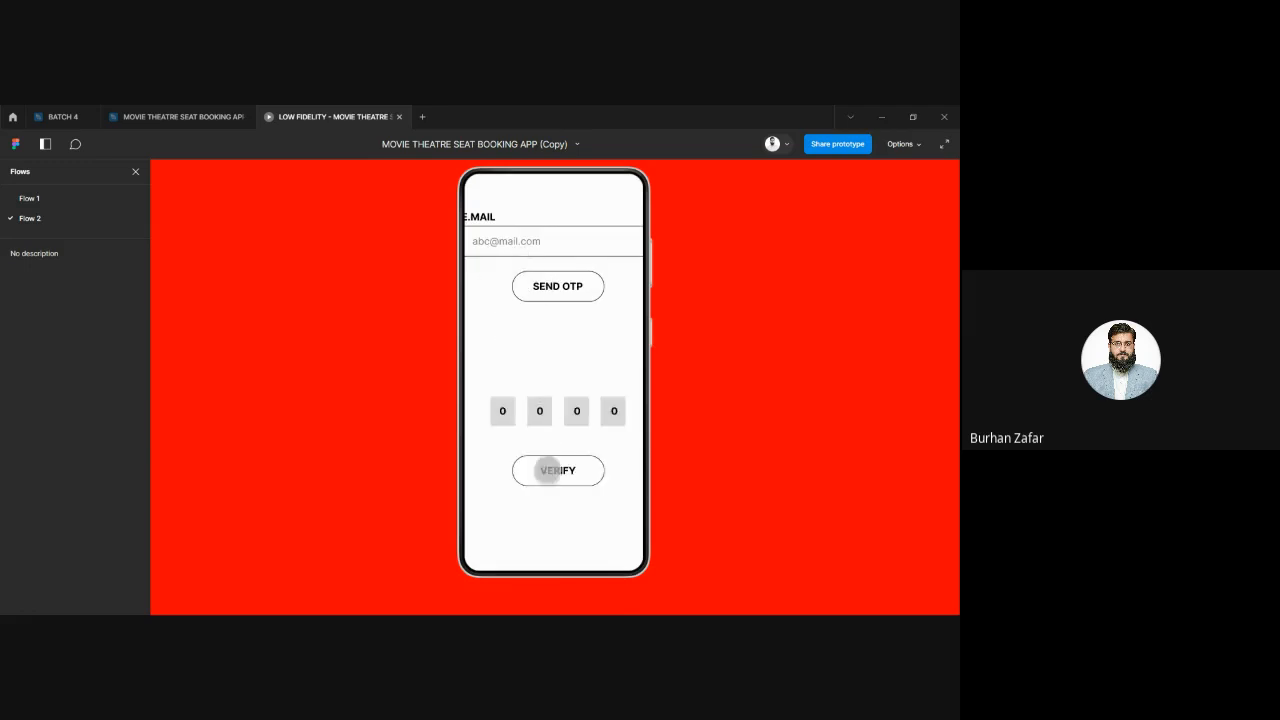
pyautogui.click(550, 475)
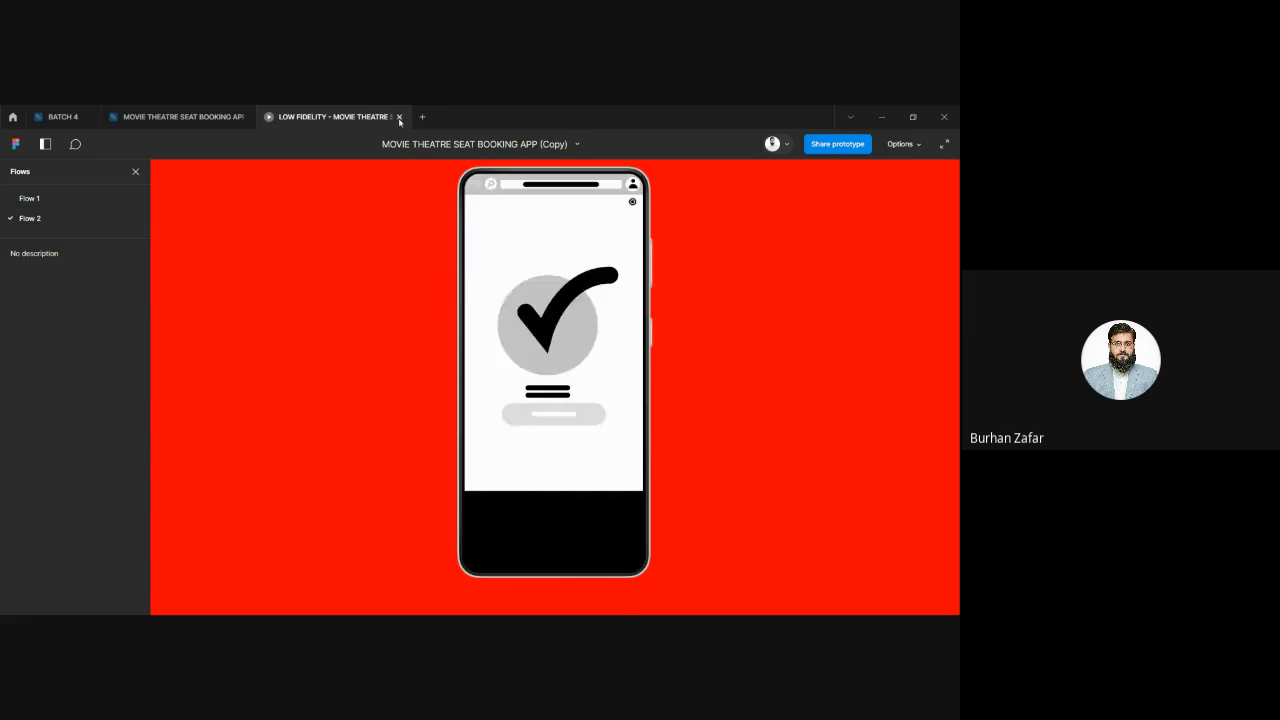
pyautogui.click(399, 116)
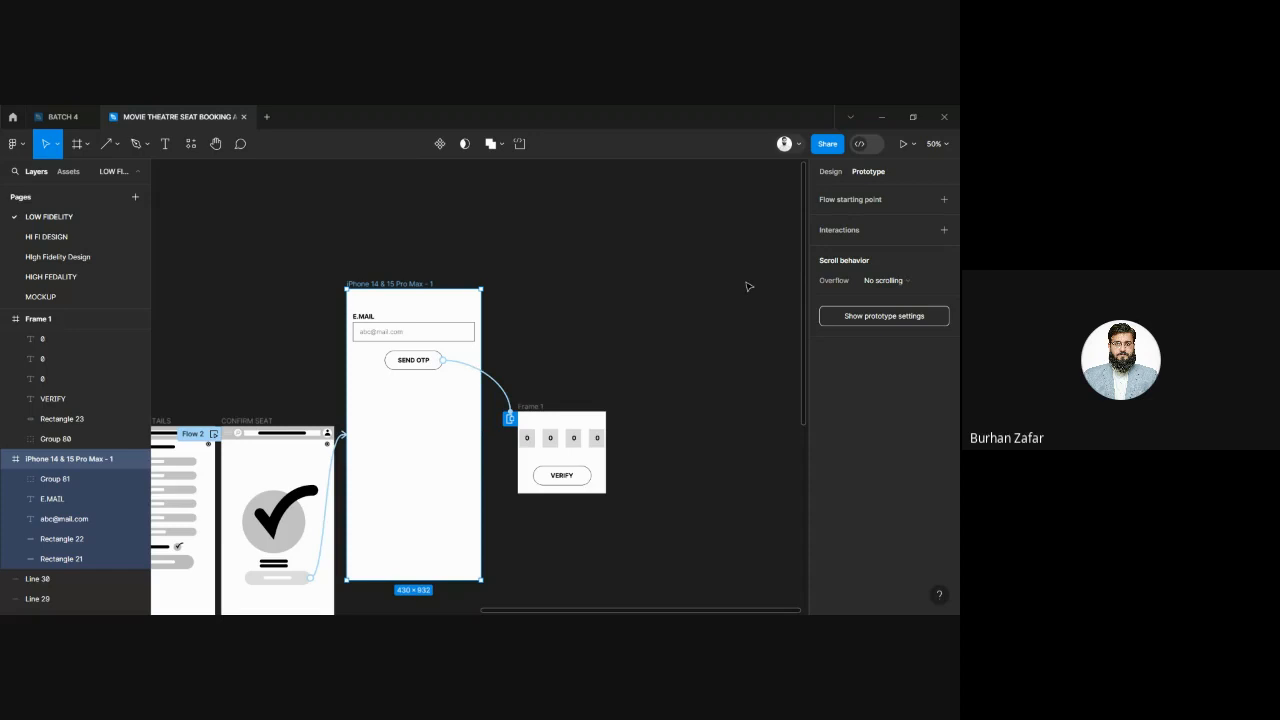
# Step: Change the SEND OTP tap interaction from Open overlay to Navigate to Frame 1
pyautogui.click(495, 384)
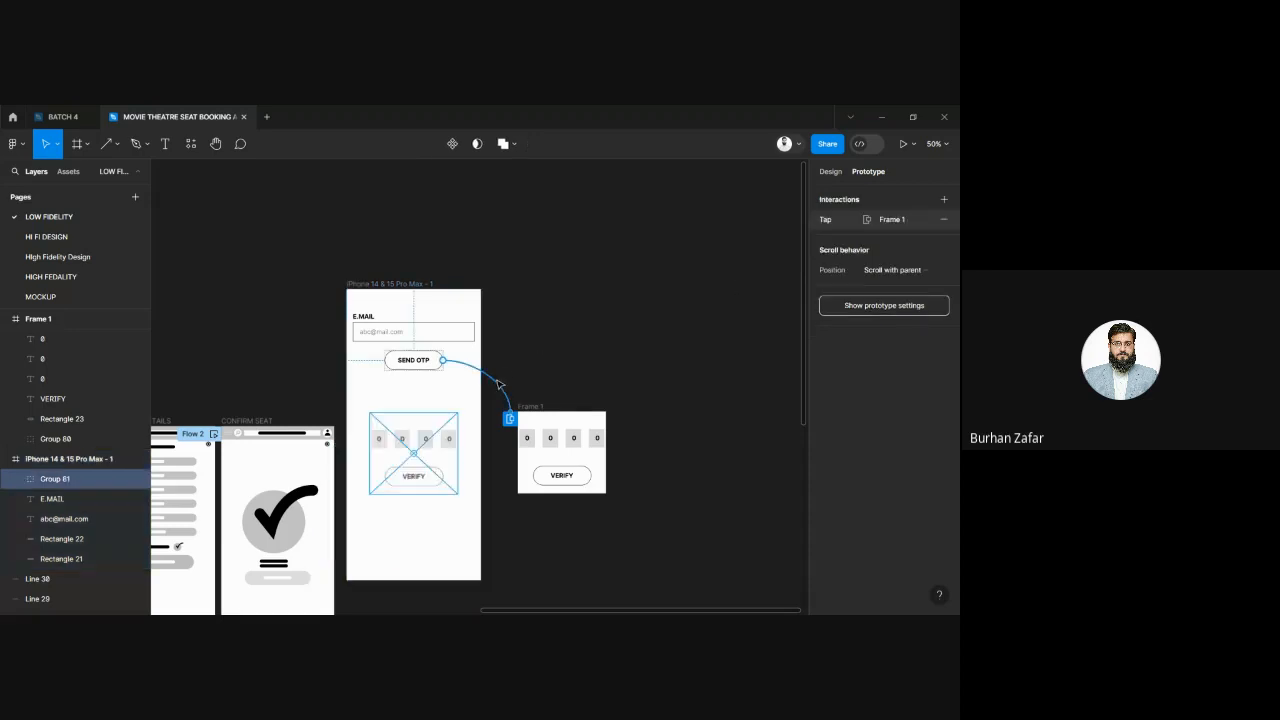
pyautogui.click(462, 440)
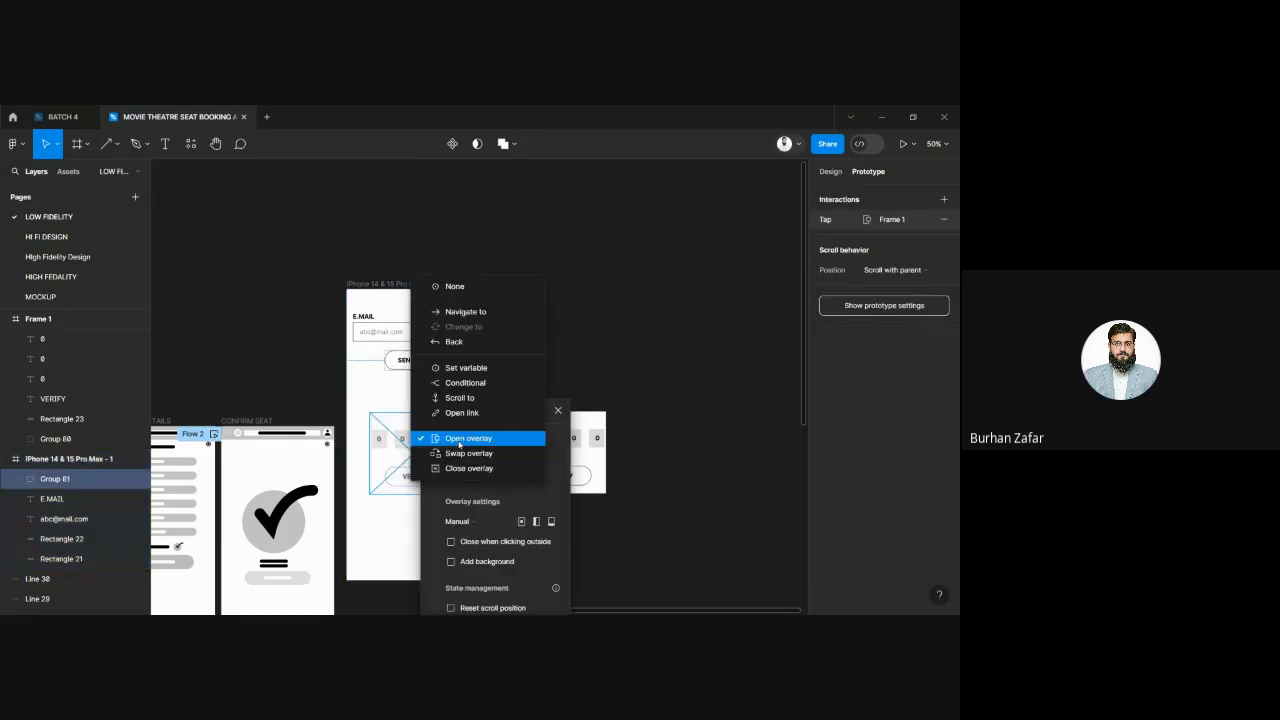
pyautogui.click(476, 311)
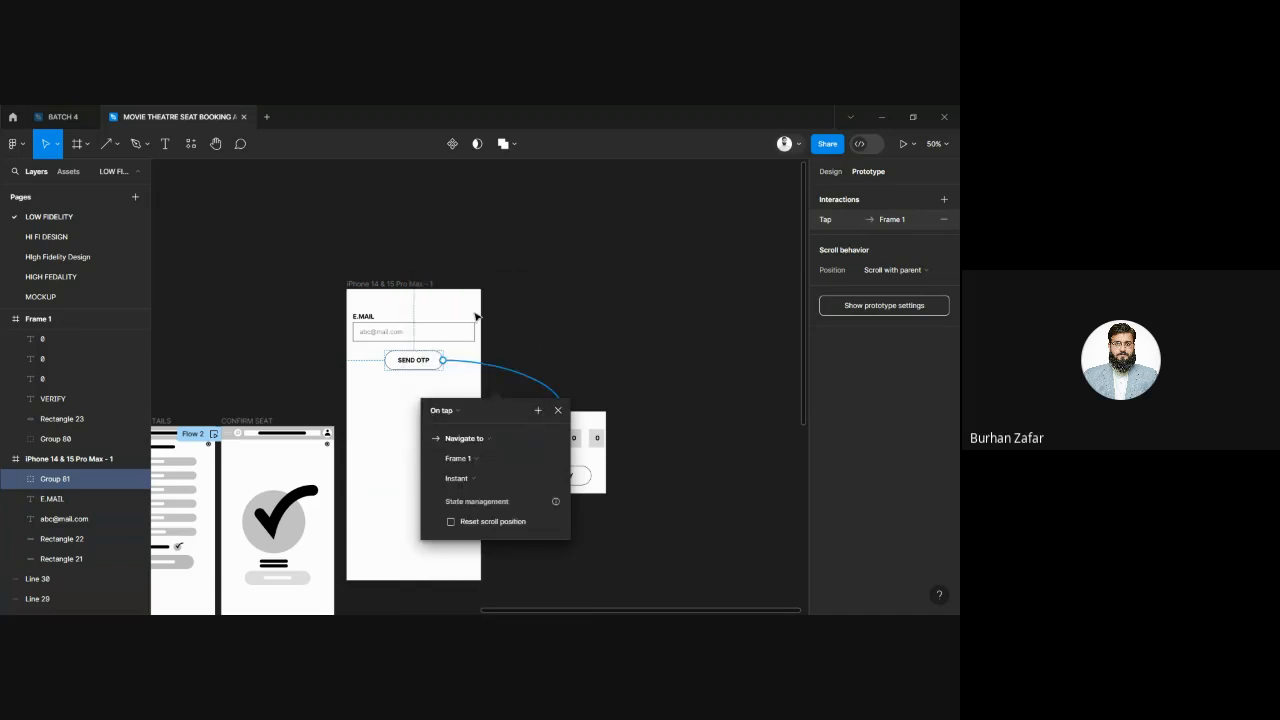
pyautogui.click(511, 340)
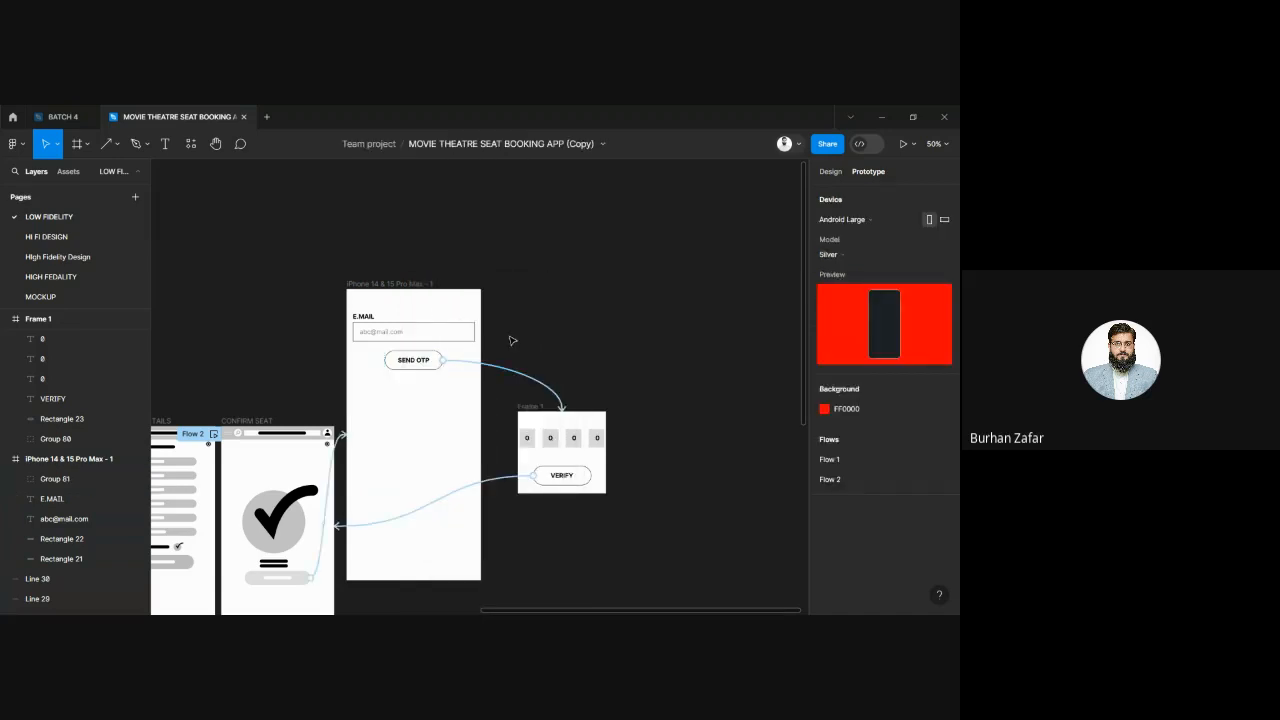
# Step: Preview the prototype from the e-mail screen and test how SEND OTP navigates to Frame 1
pyautogui.click(358, 284)
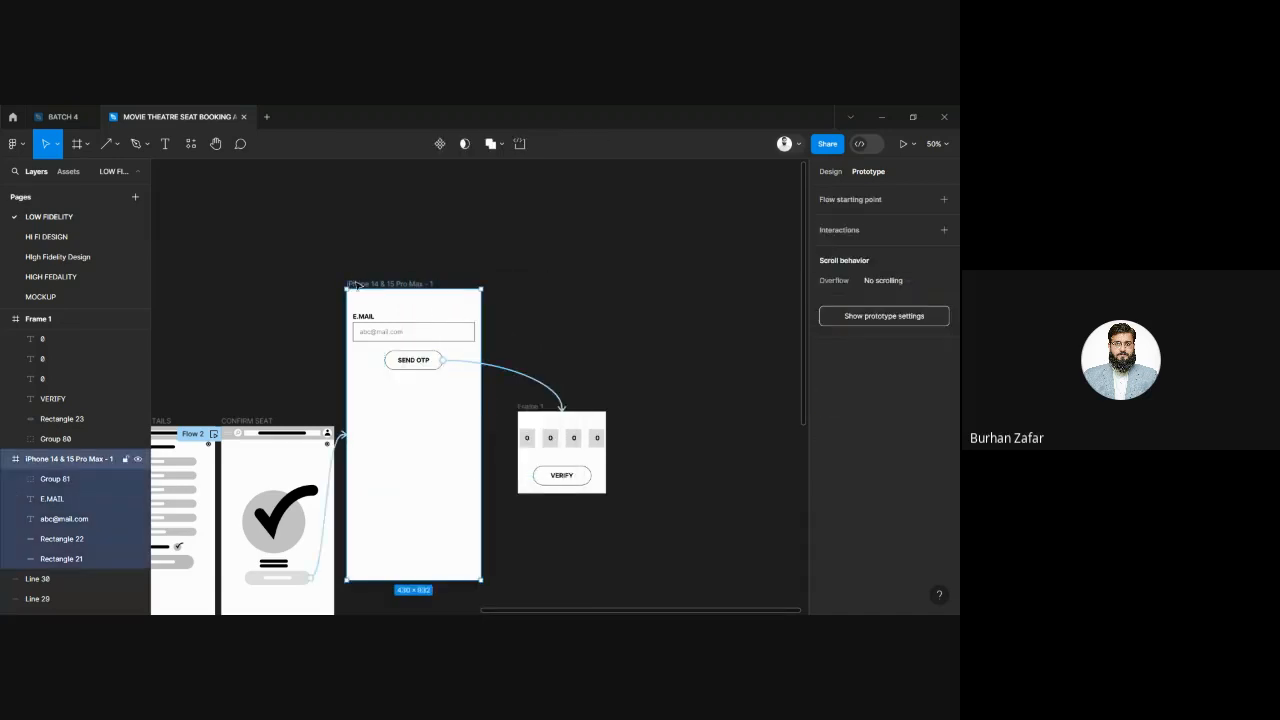
pyautogui.click(903, 143)
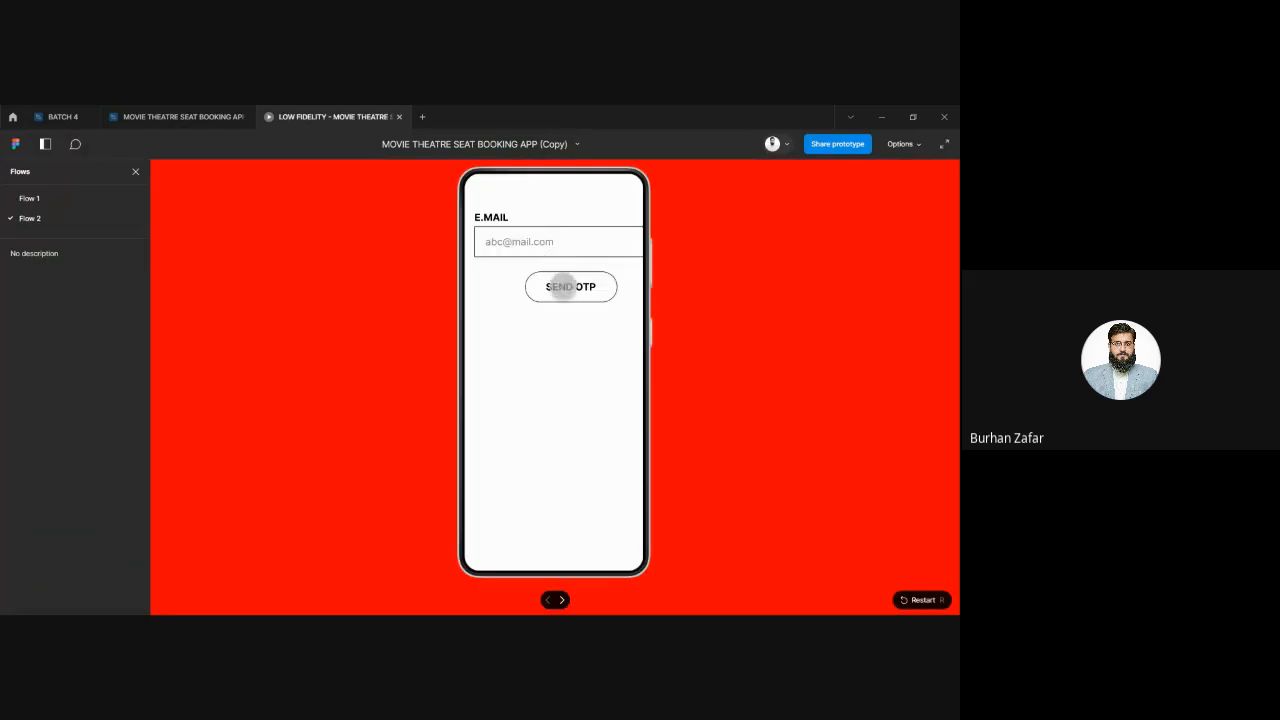
pyautogui.click(562, 287)
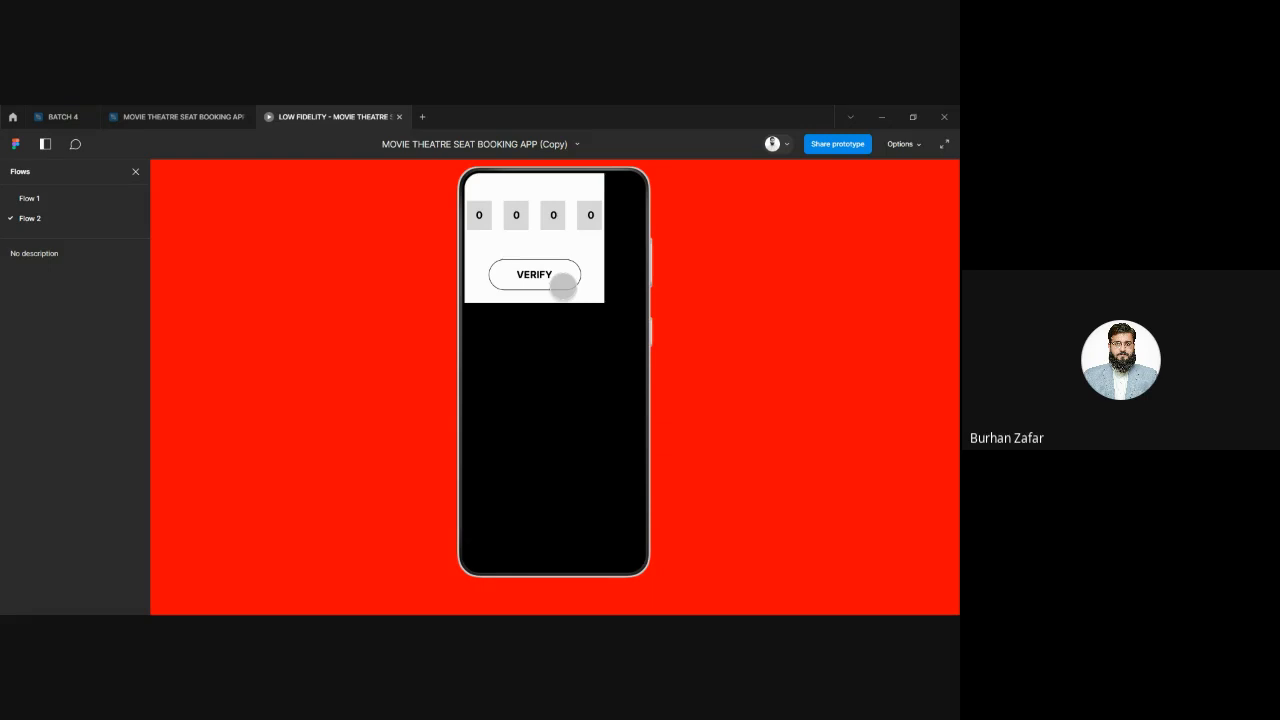
# Step: Close the preview and set the SEND OTP tap interaction to open Frame 1 as a manually positioned overlay
pyautogui.click(399, 117)
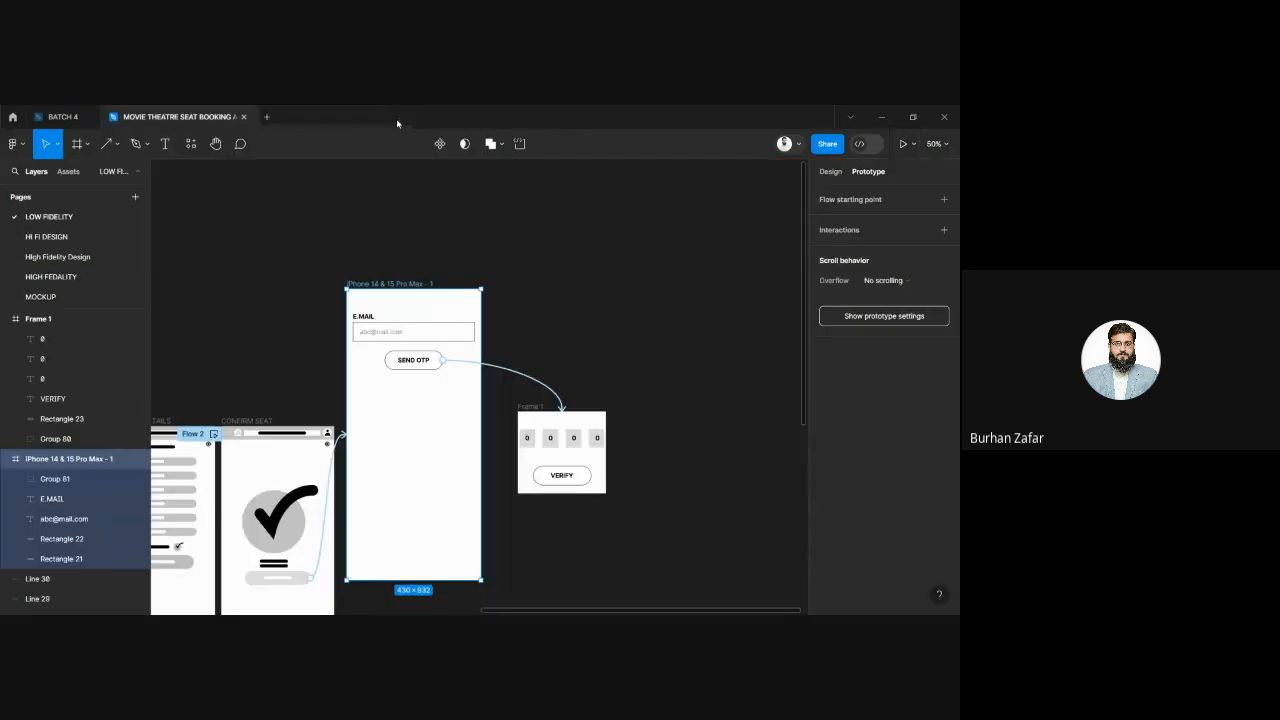
pyautogui.click(522, 376)
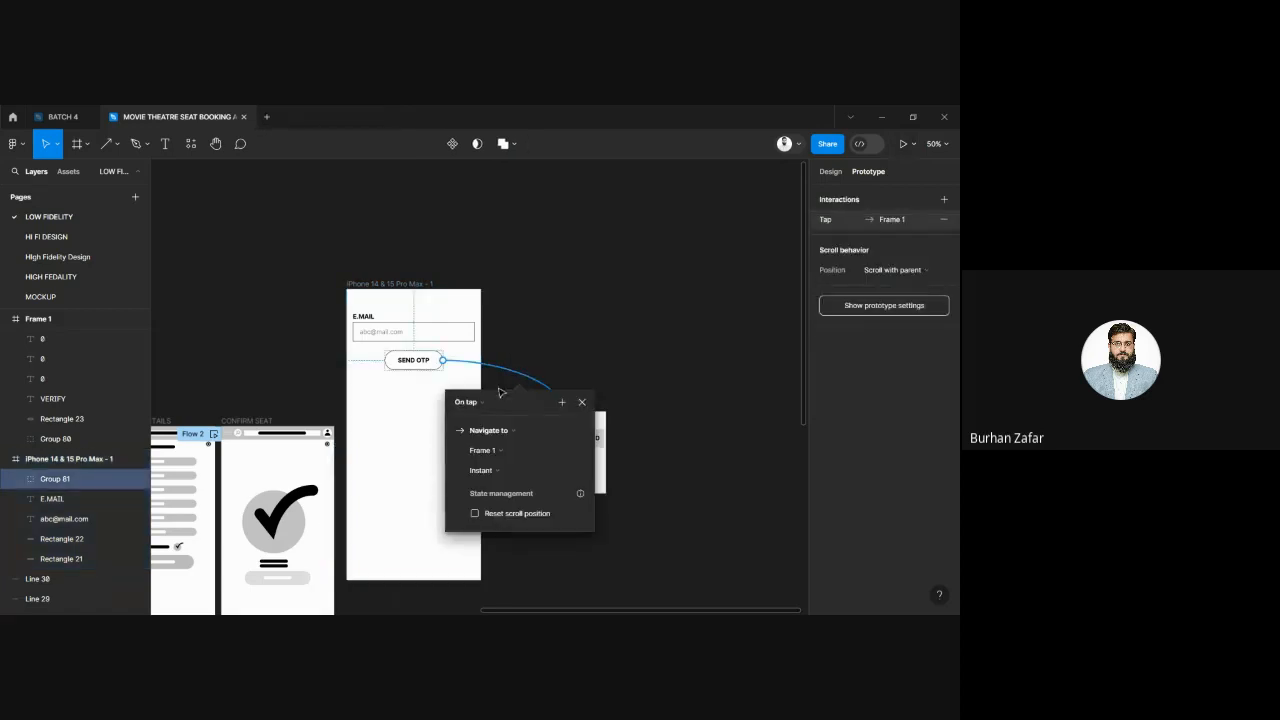
pyautogui.click(494, 432)
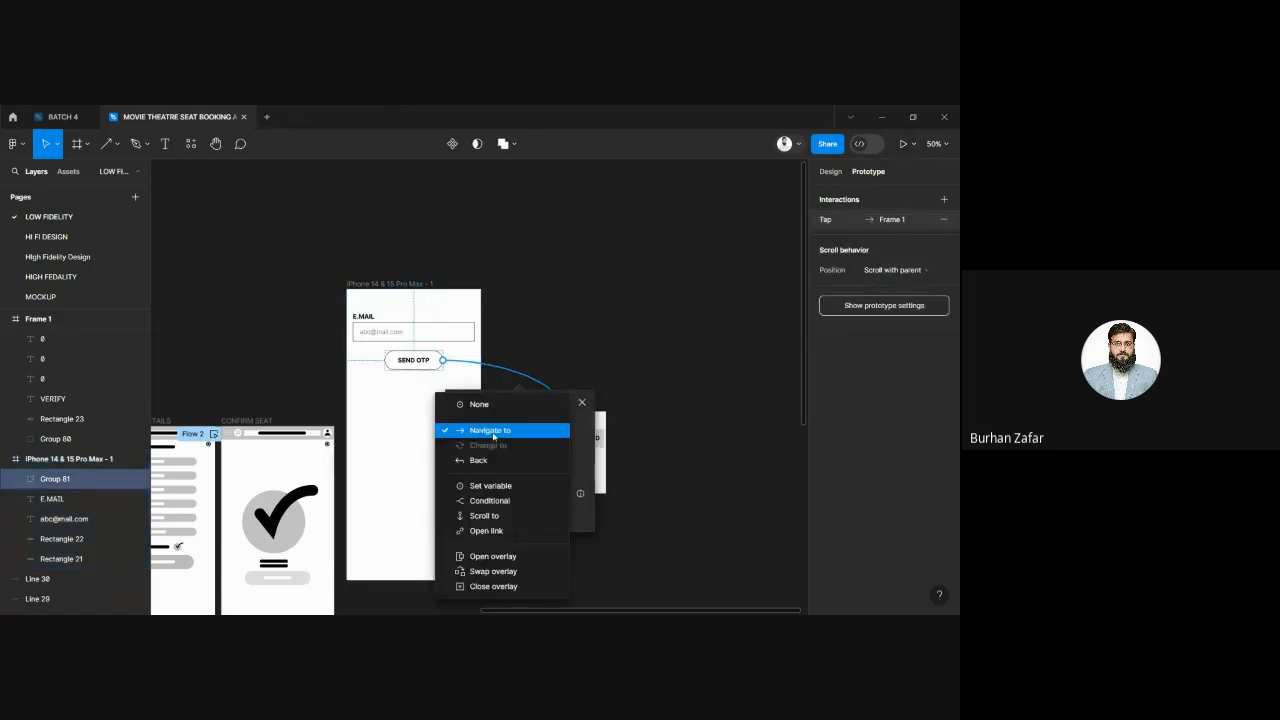
pyautogui.click(497, 557)
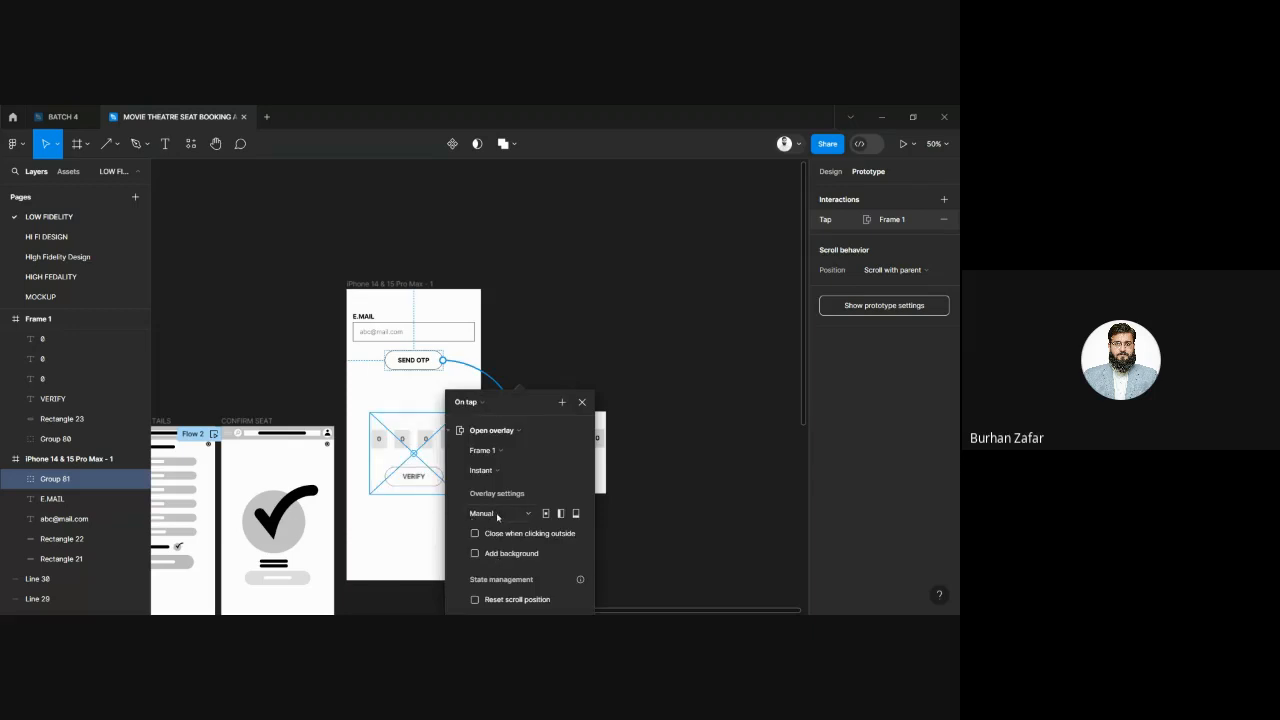
pyautogui.click(498, 517)
pyautogui.click(497, 515)
pyautogui.moveTo(409, 463); pyautogui.dragTo(412, 463)
pyautogui.click(582, 402)
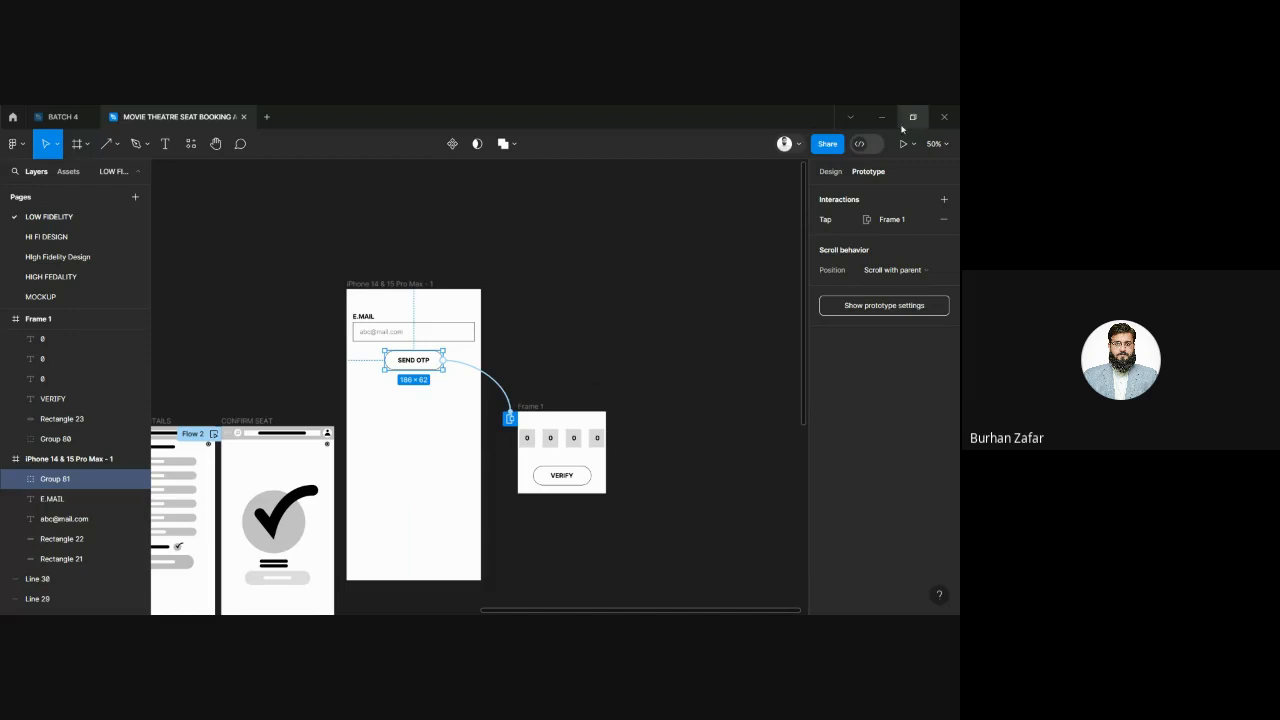
# Step: Preview the prototype from the e-mail screen, test the SEND OTP overlay, and close the preview
pyautogui.click(387, 283)
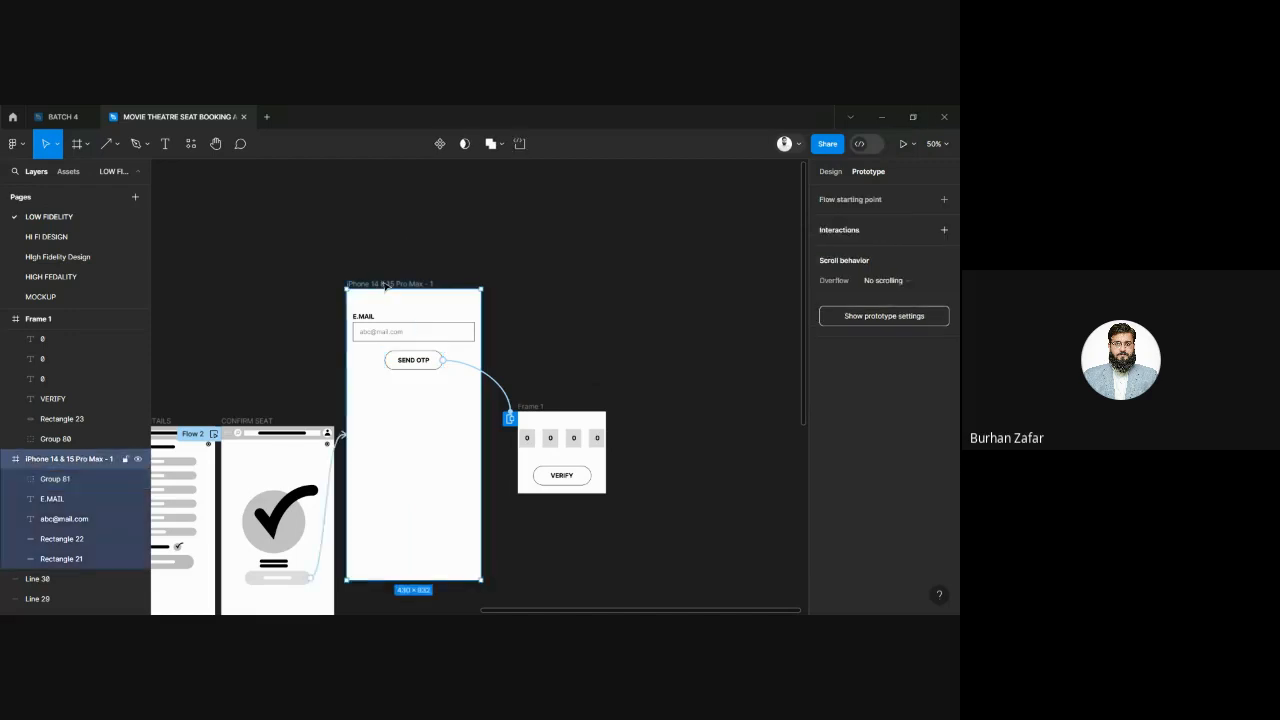
pyautogui.click(903, 145)
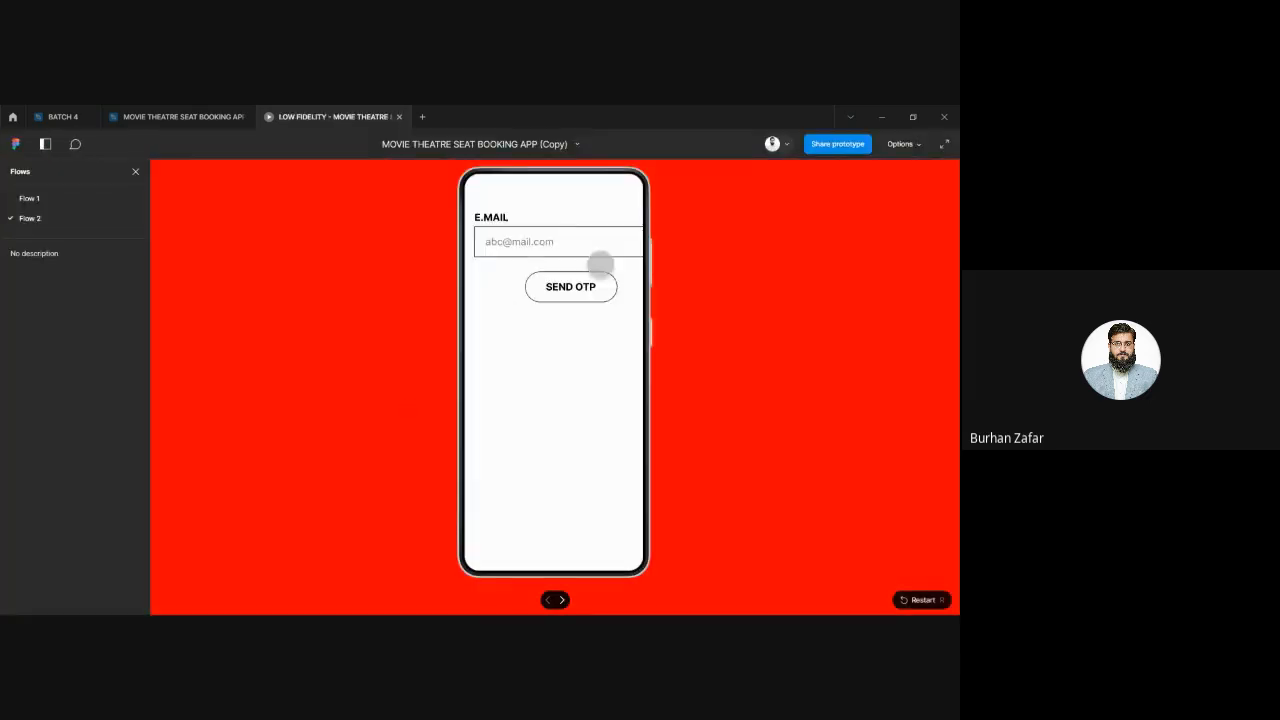
pyautogui.click(571, 286)
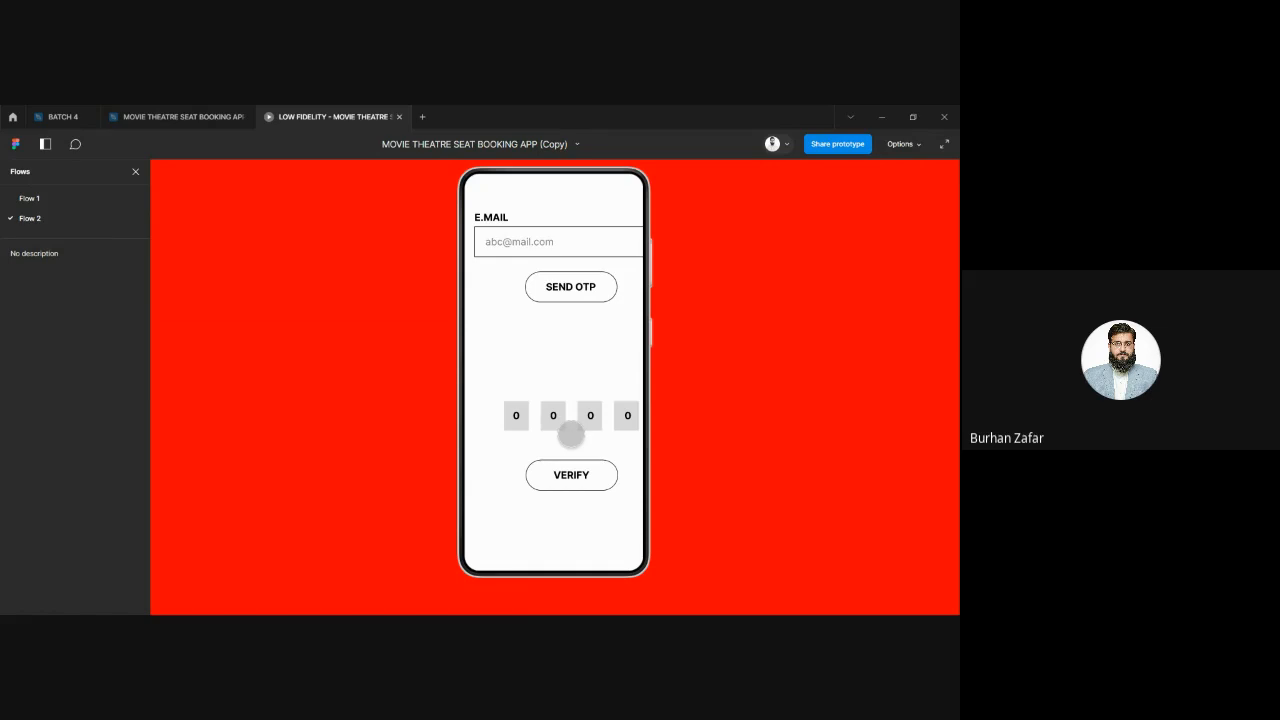
pyautogui.click(398, 118)
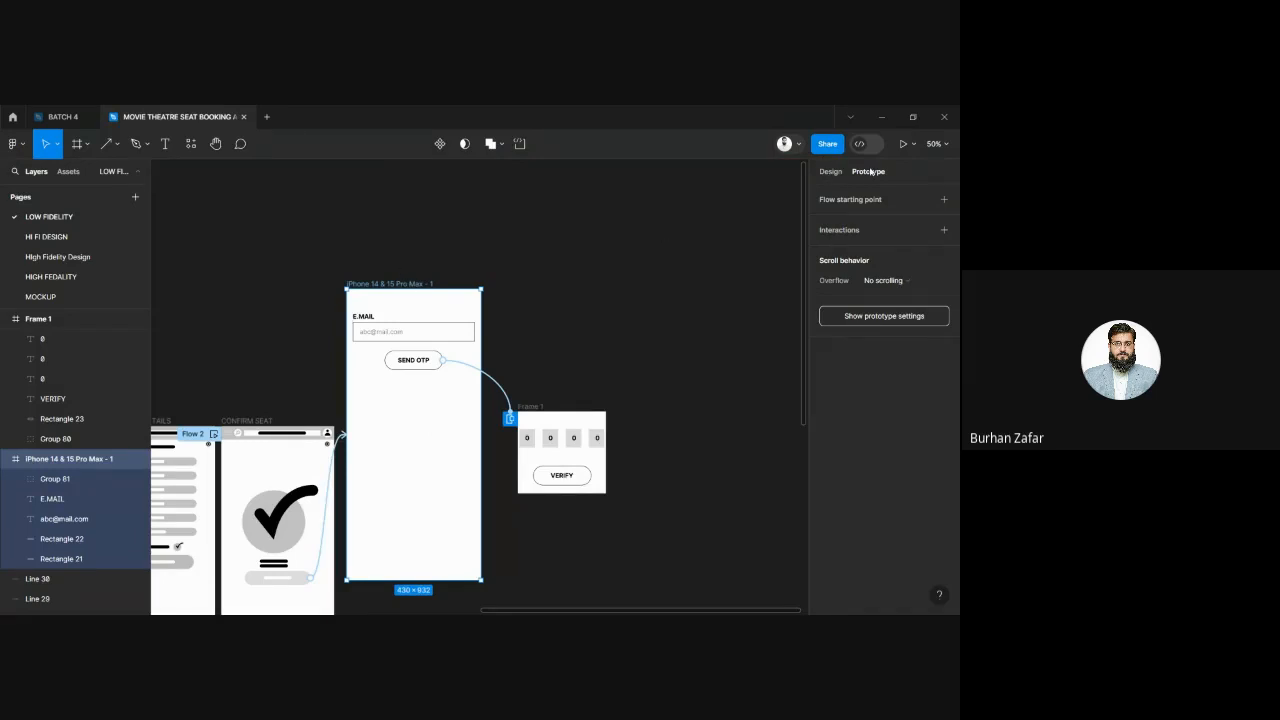
# Step: Set the prototype preview device to iPhone 15 Pro
pyautogui.click(880, 316)
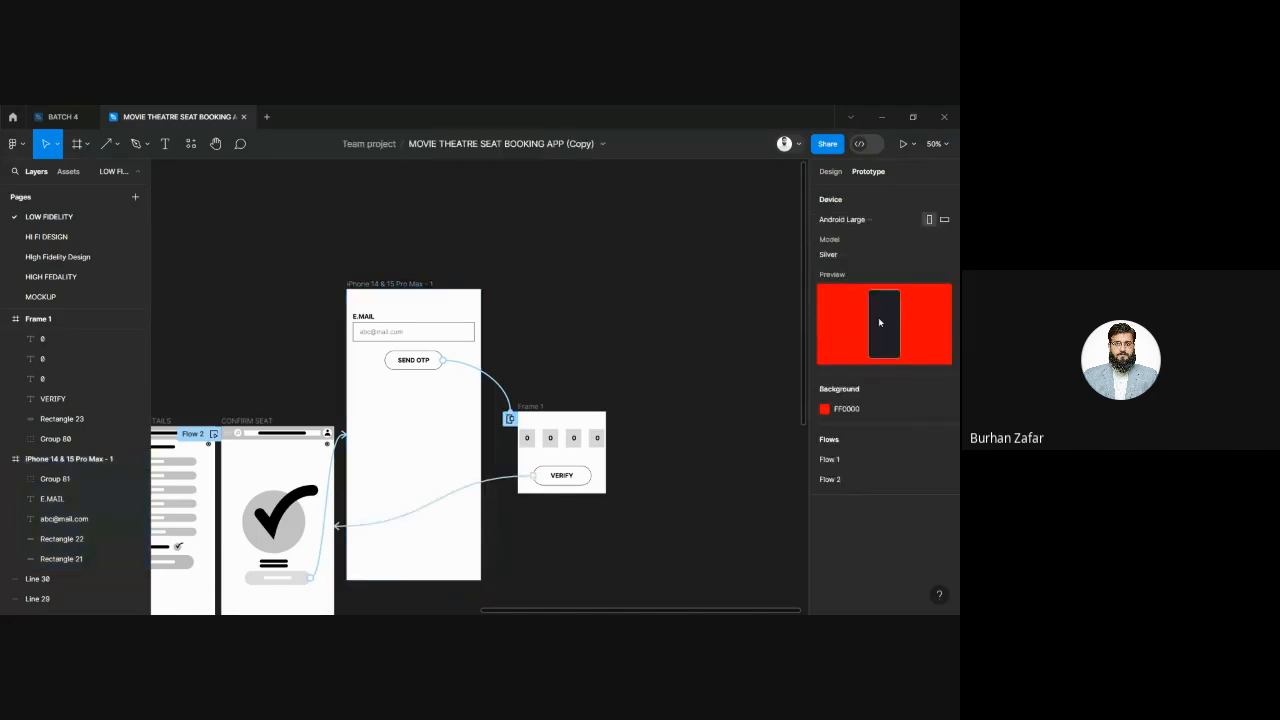
pyautogui.click(846, 221)
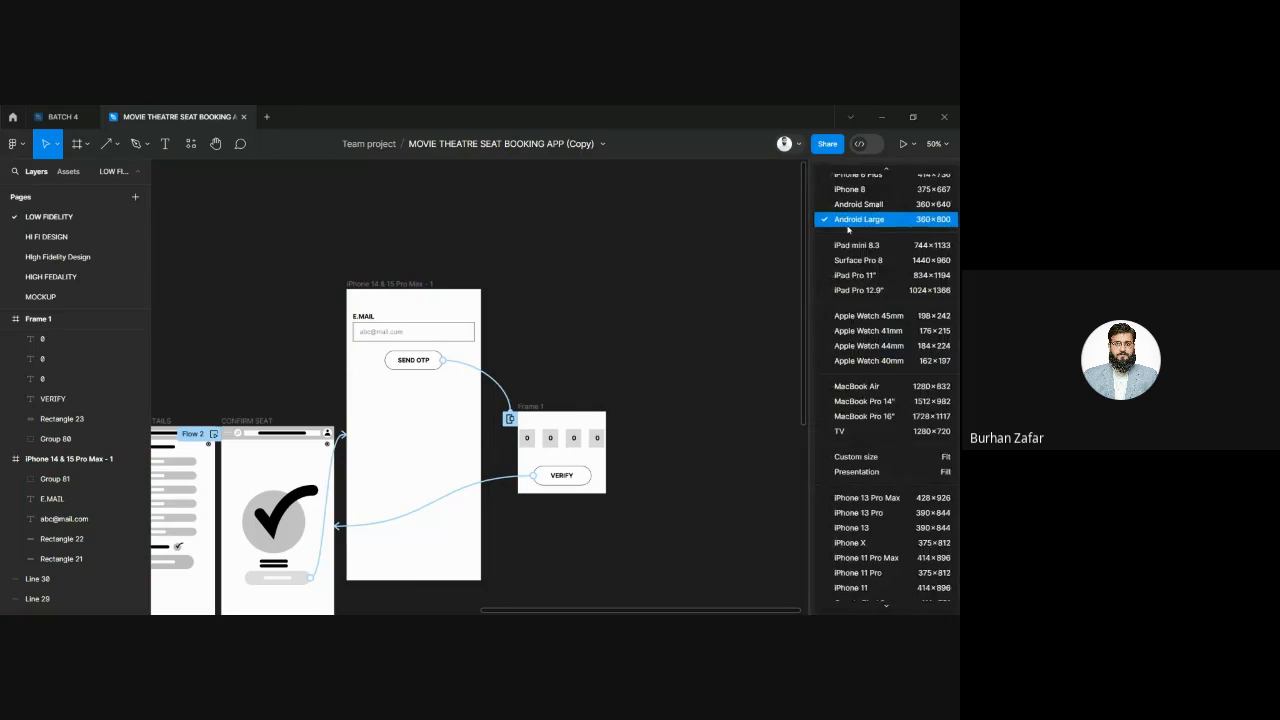
pyautogui.scroll(1, 896, 196)
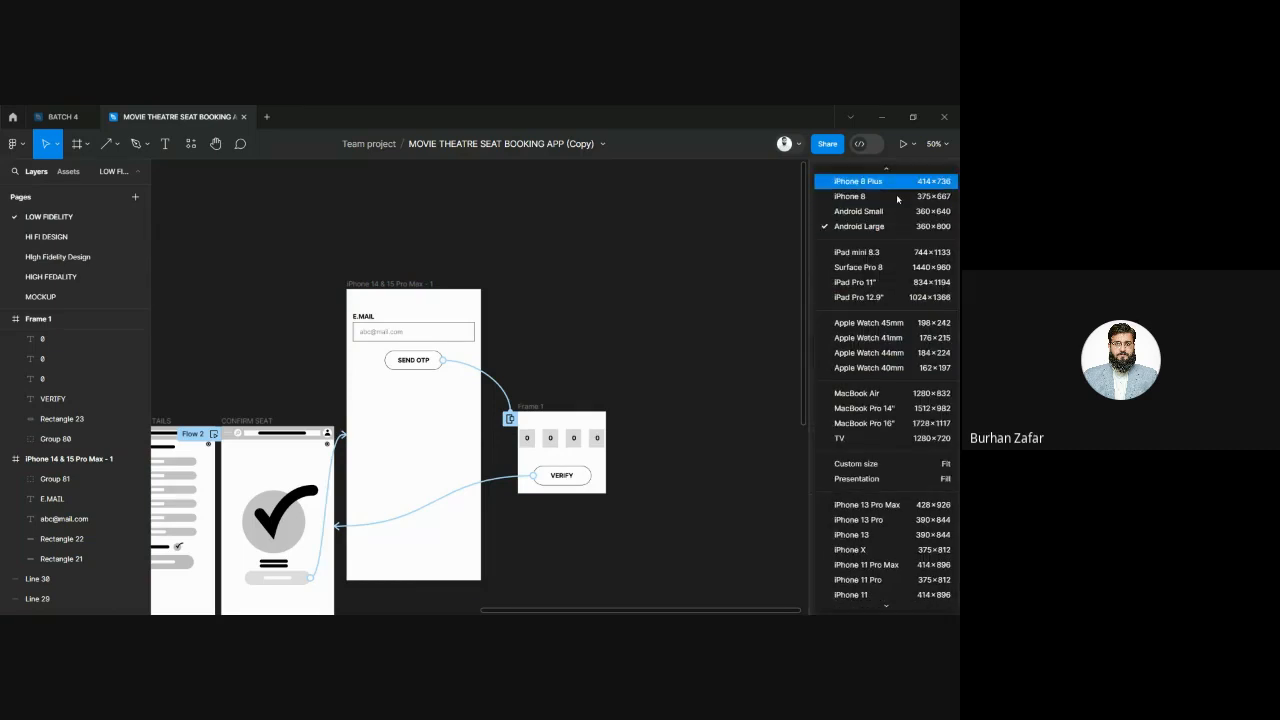
pyautogui.scroll(3, 896, 194)
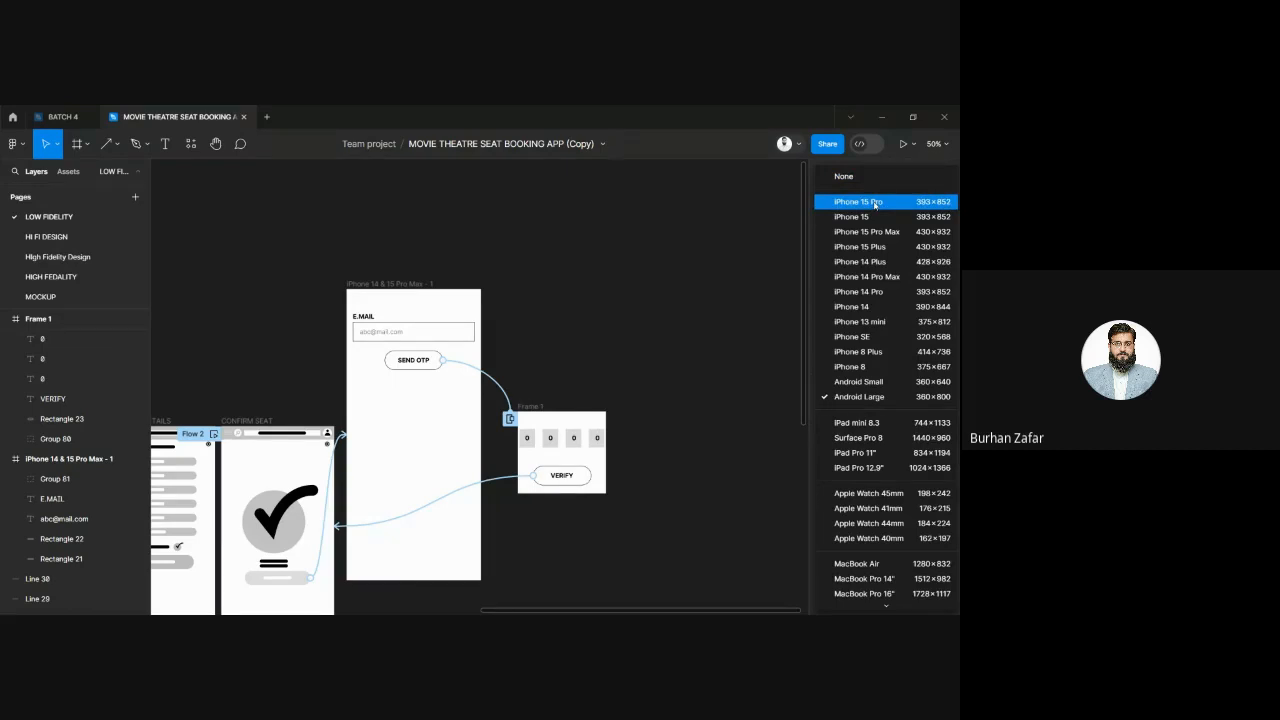
pyautogui.click(875, 205)
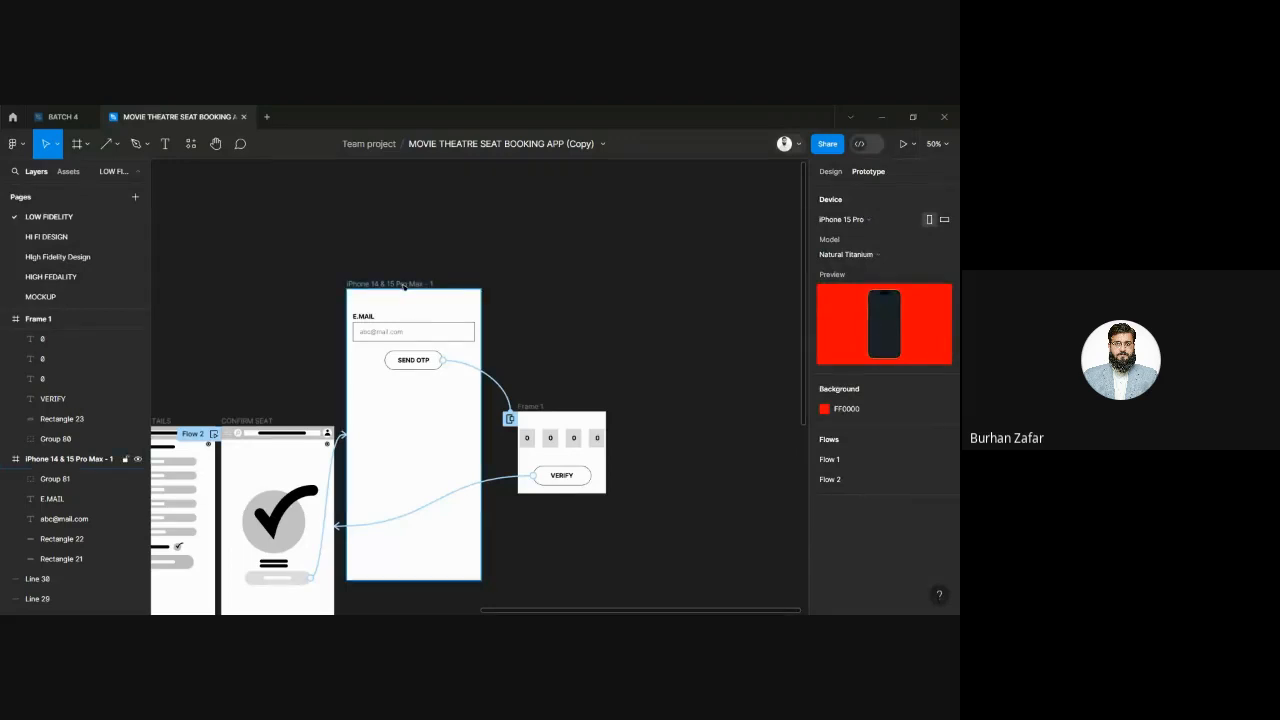
# Step: Preview the e-mail screen on the iPhone 15 Pro device, test SEND OTP, and return to the design file
pyautogui.click(413, 312)
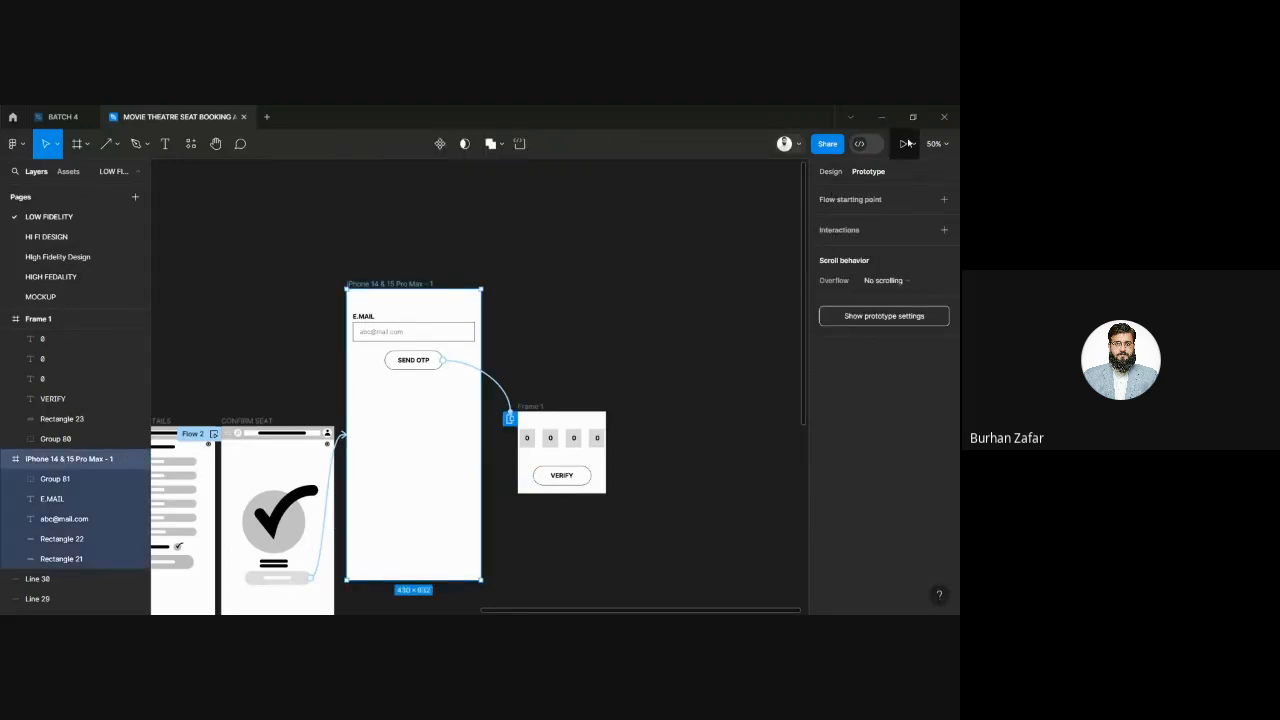
pyautogui.click(905, 143)
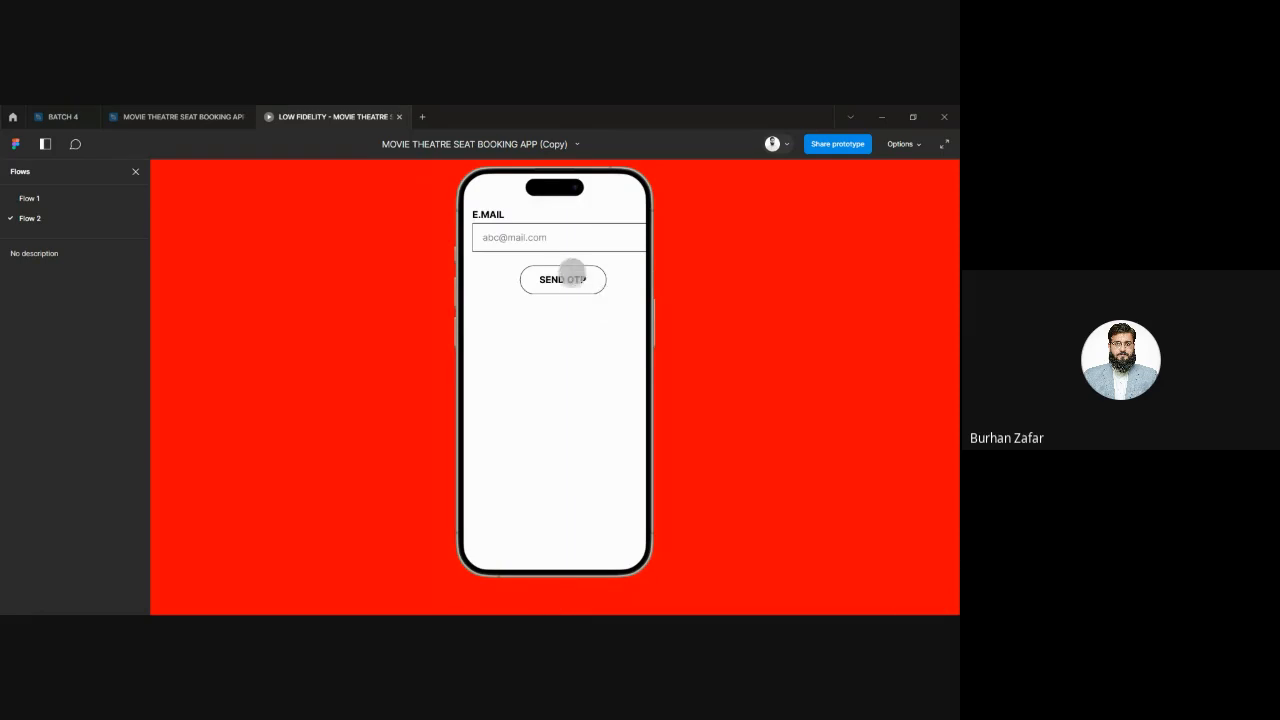
pyautogui.click(570, 276)
pyautogui.click(200, 117)
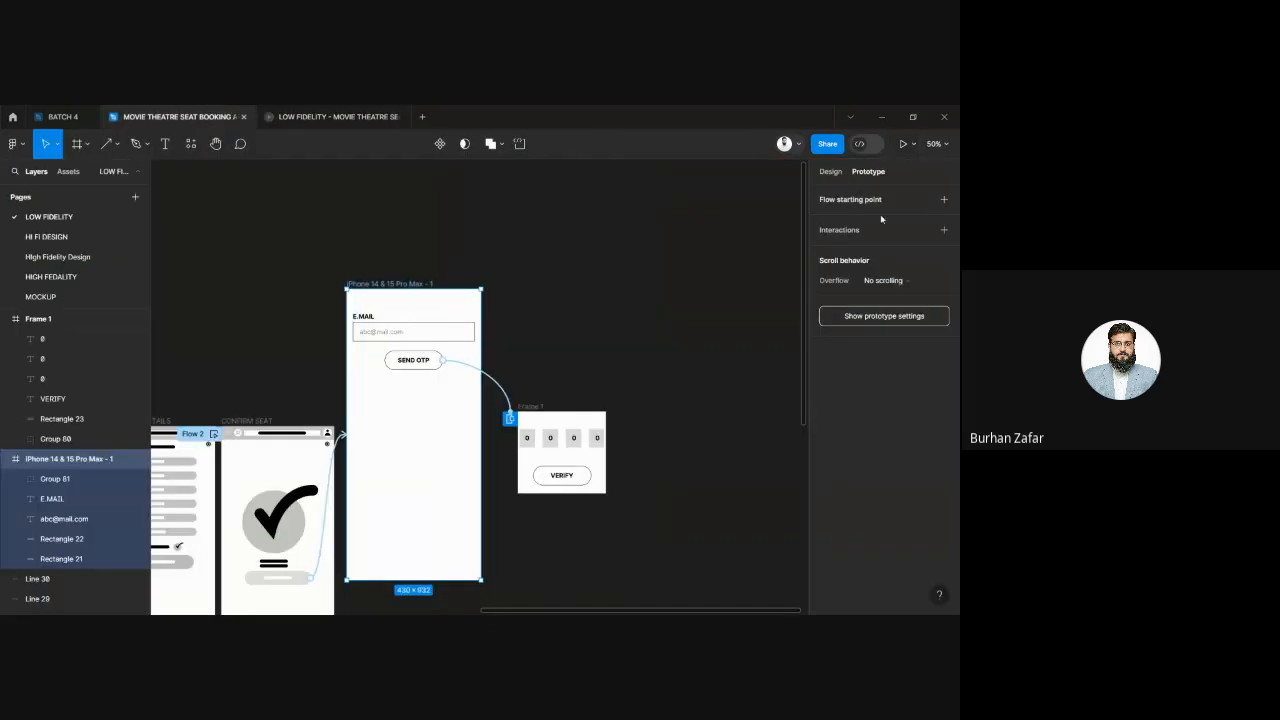
# Step: Set the prototype preview device to iPhone 14 Pro Max to match the e-mail frame
pyautogui.click(885, 317)
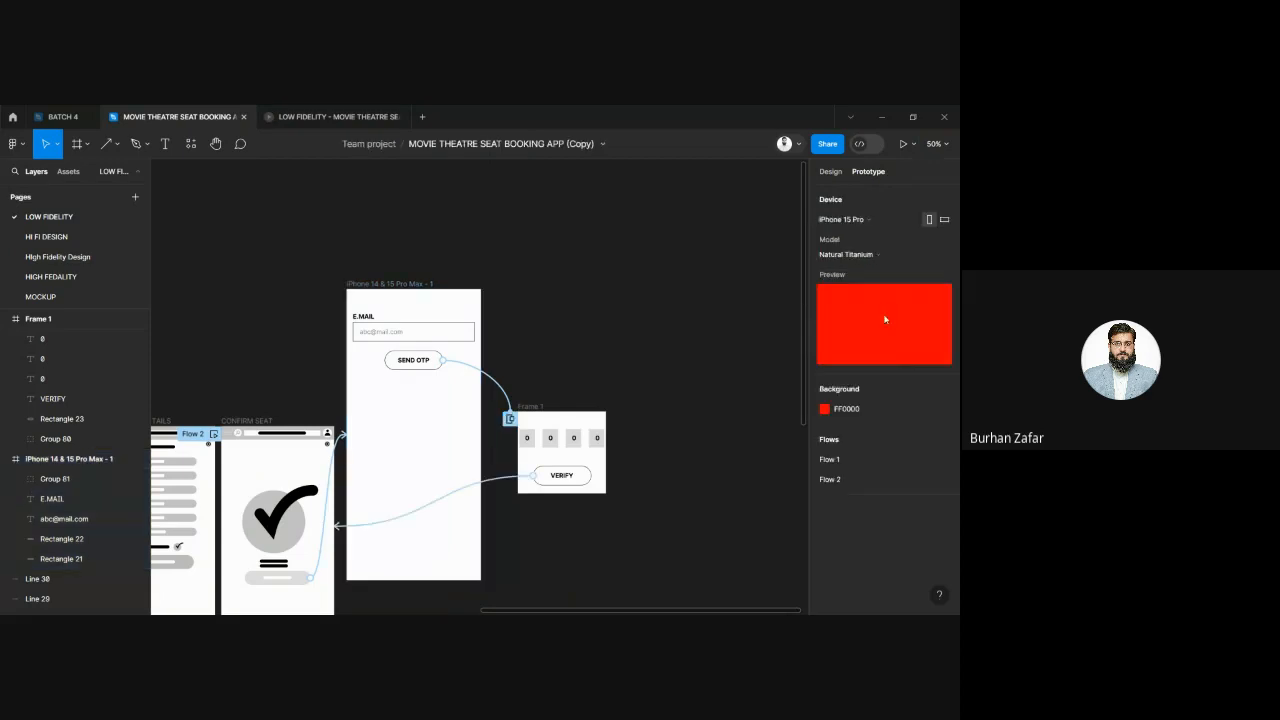
pyautogui.click(869, 219)
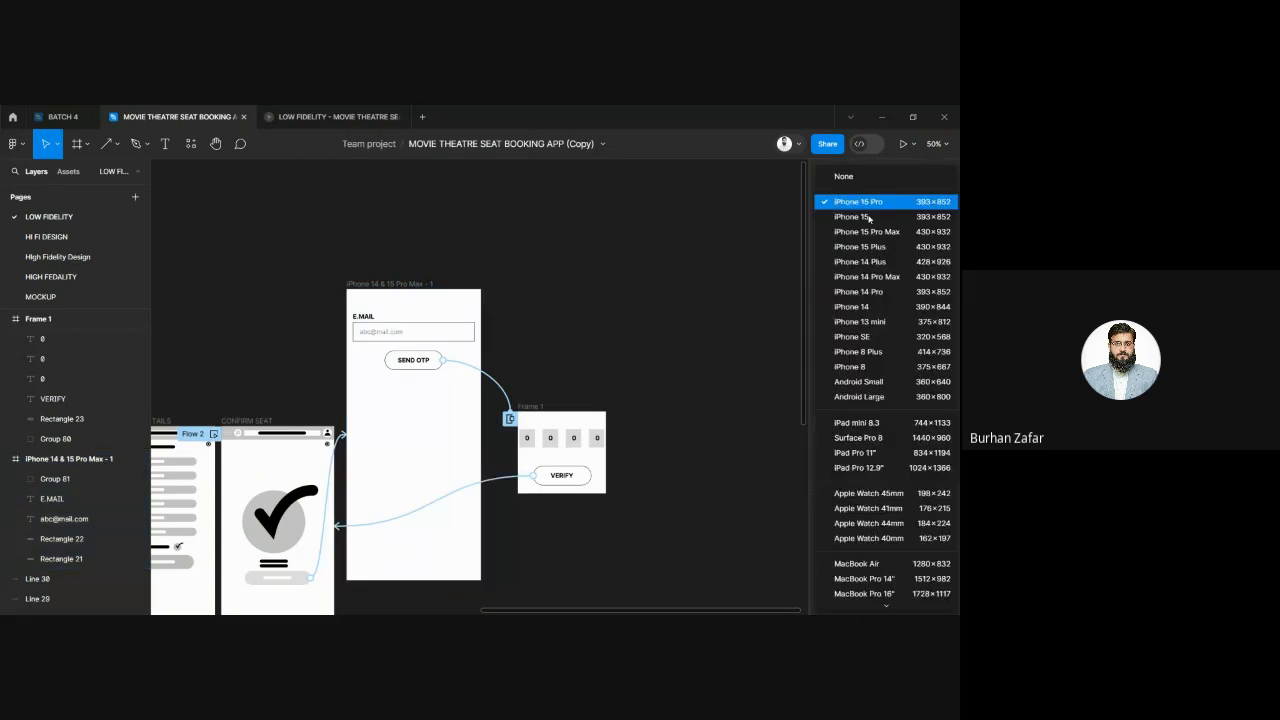
pyautogui.click(883, 280)
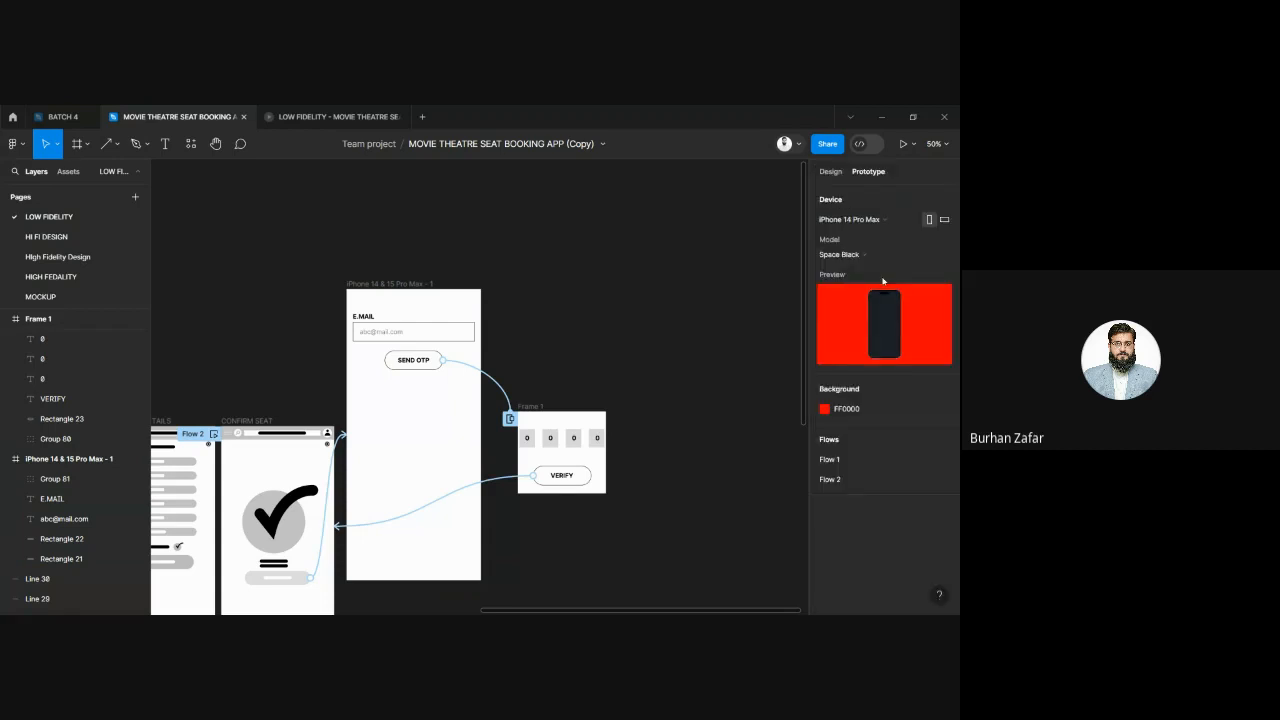
# Step: Preview from the e-mail screen, test SEND OTP, VERIFY and the CONFIRM SEAT button, repeat SEND OTP, and close the preview
pyautogui.click(419, 284)
pyautogui.click(902, 144)
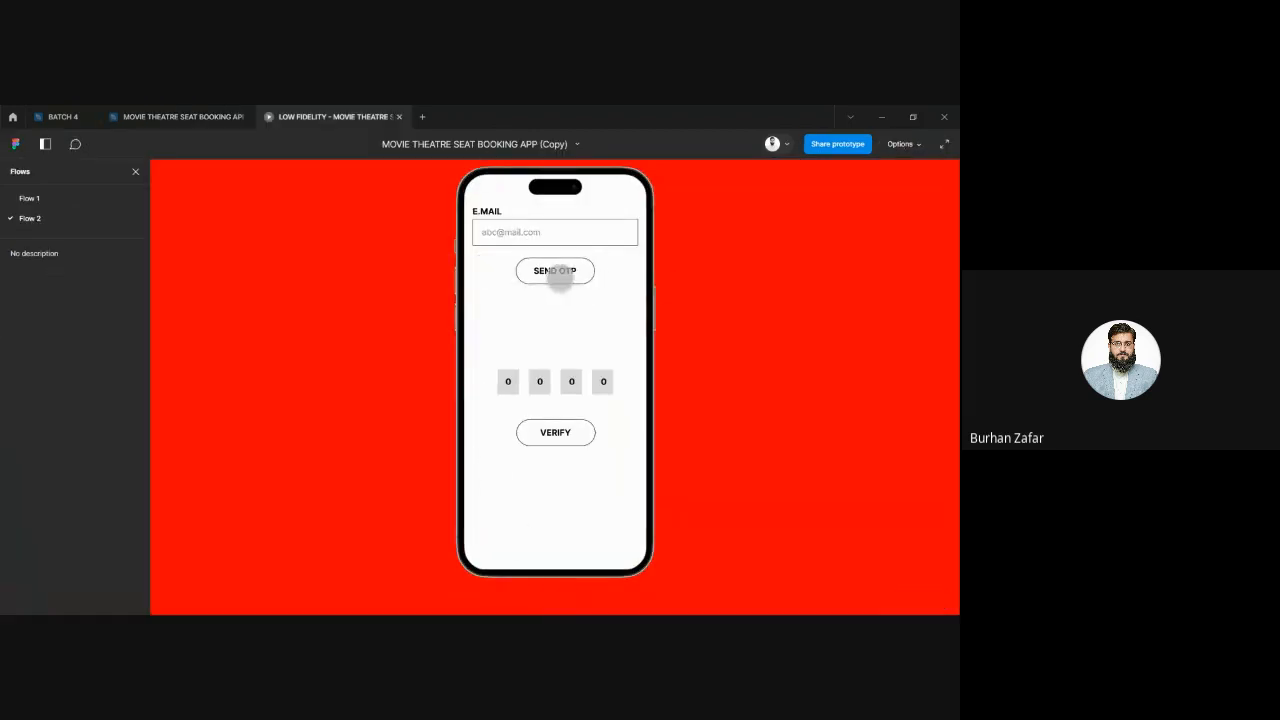
pyautogui.click(559, 276)
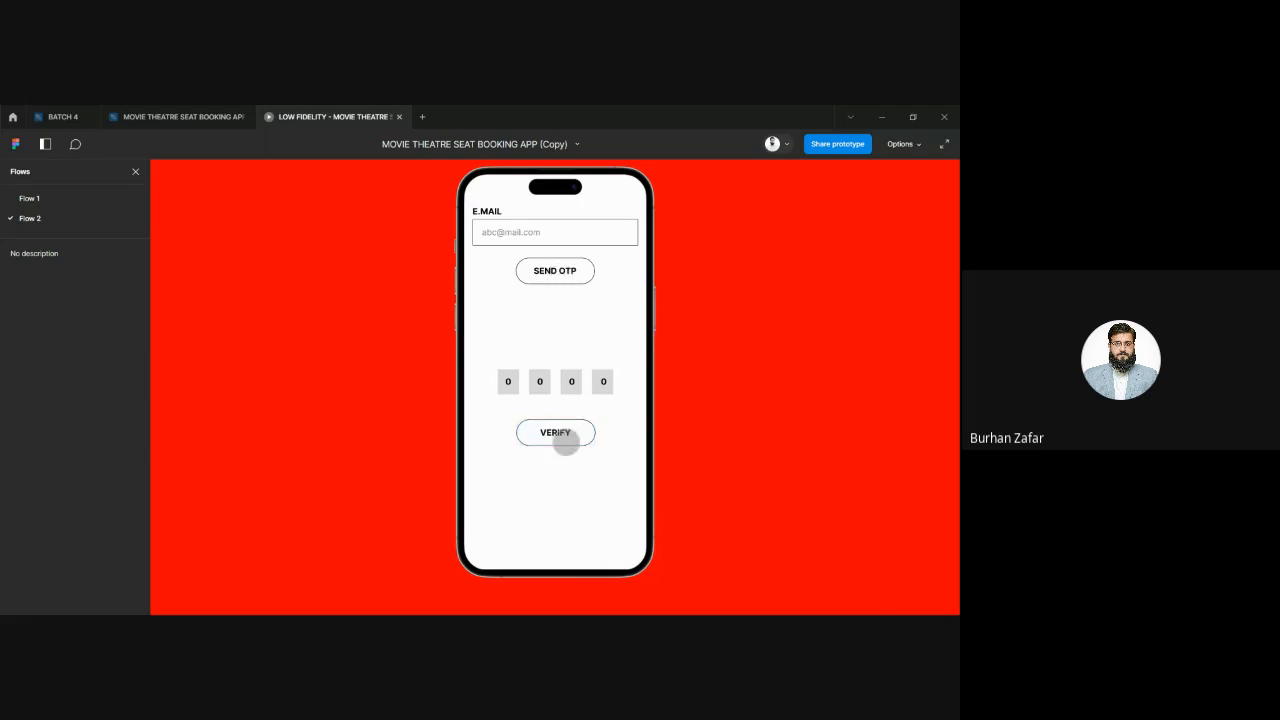
pyautogui.click(562, 438)
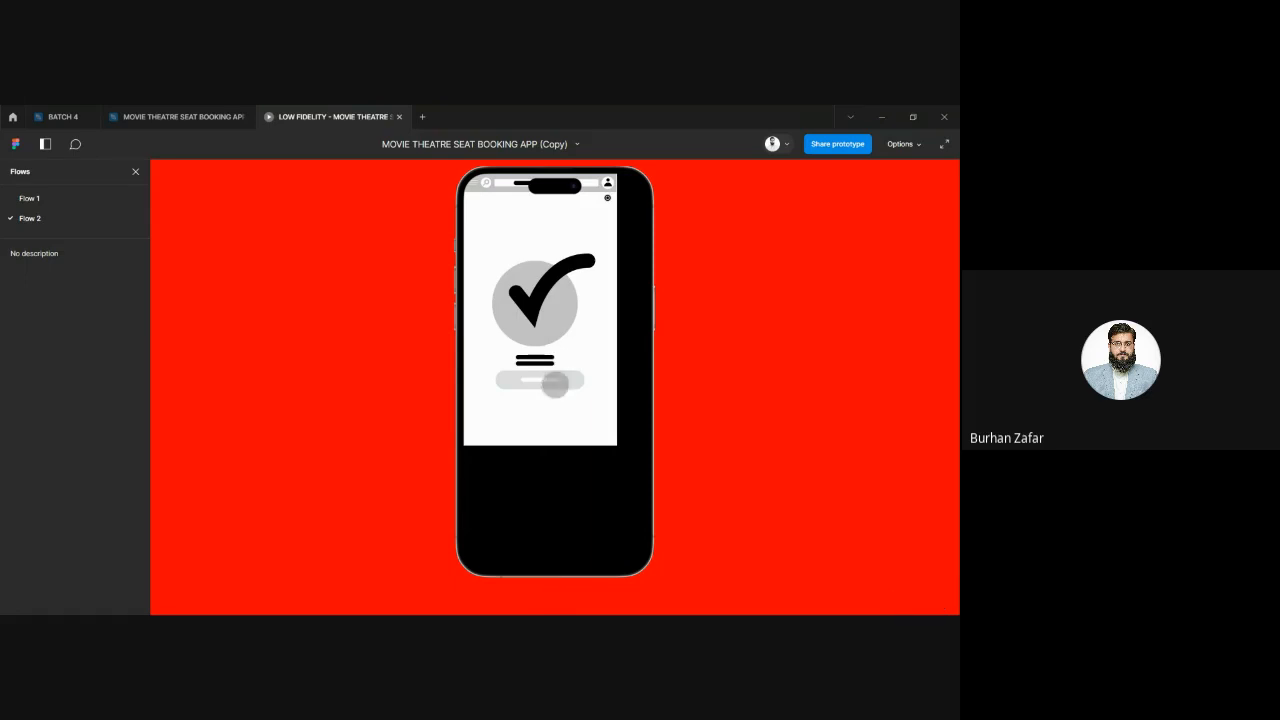
pyautogui.click(553, 381)
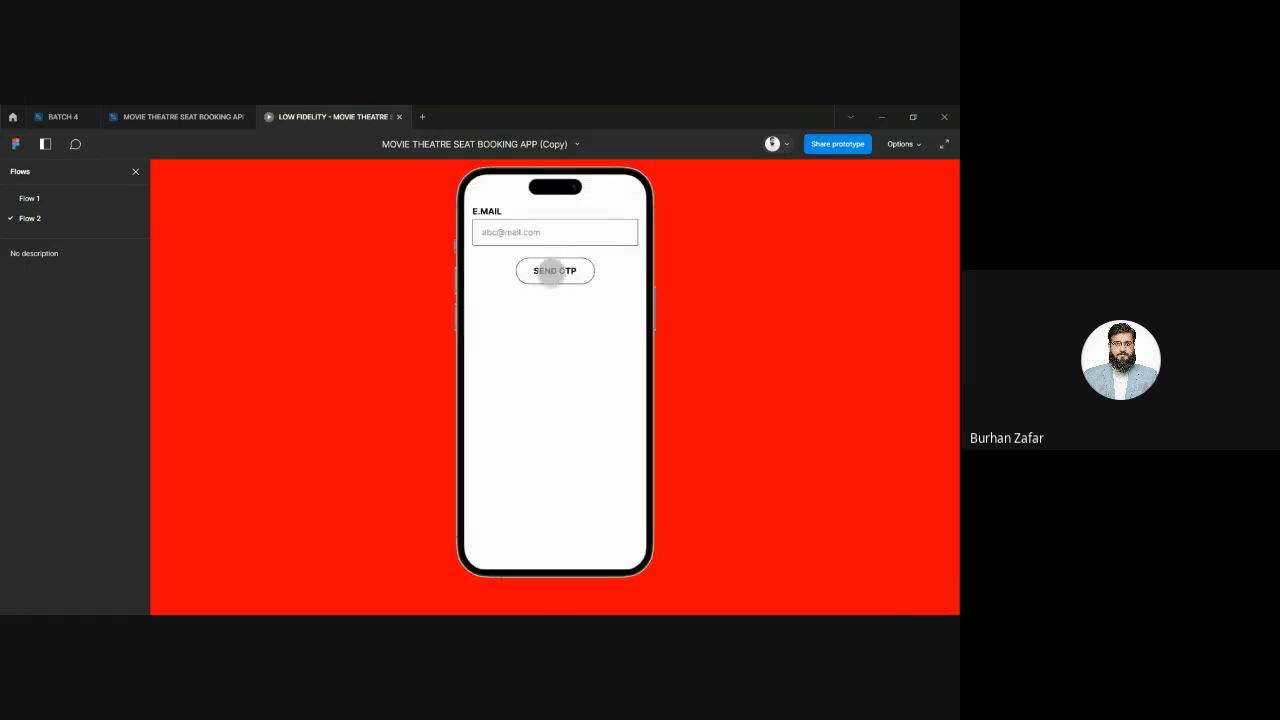
pyautogui.click(551, 272)
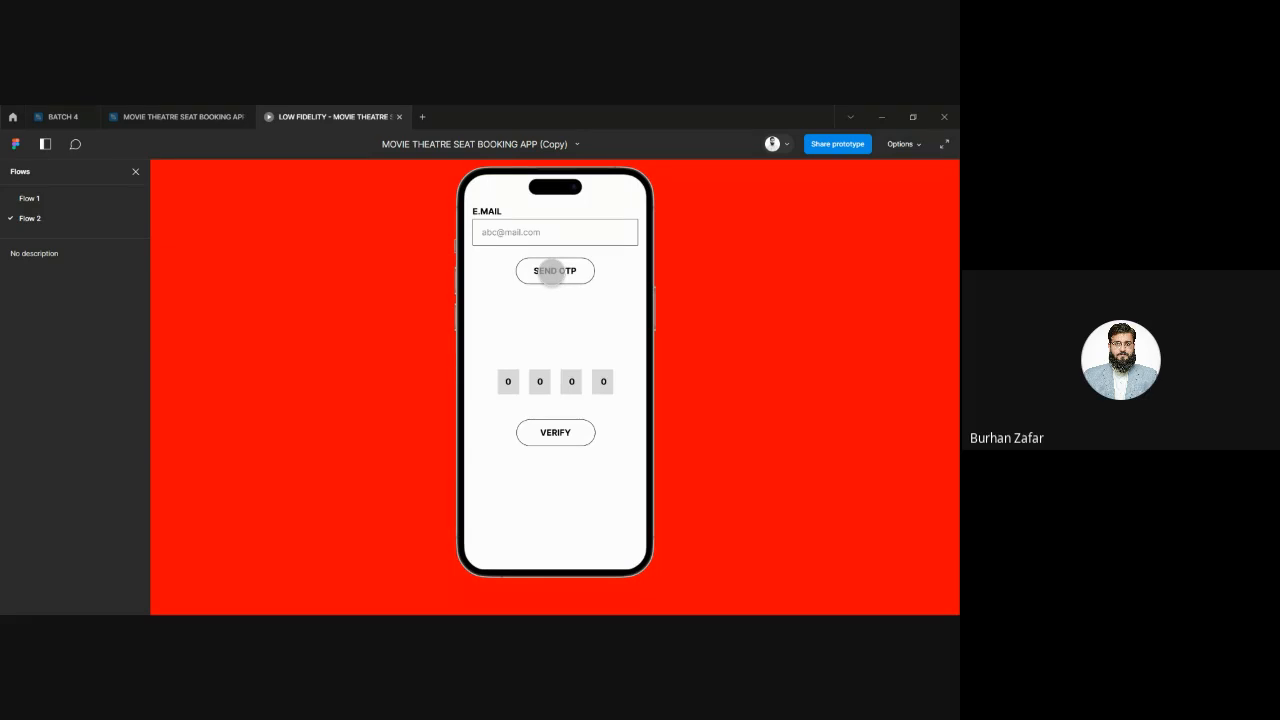
pyautogui.click(399, 117)
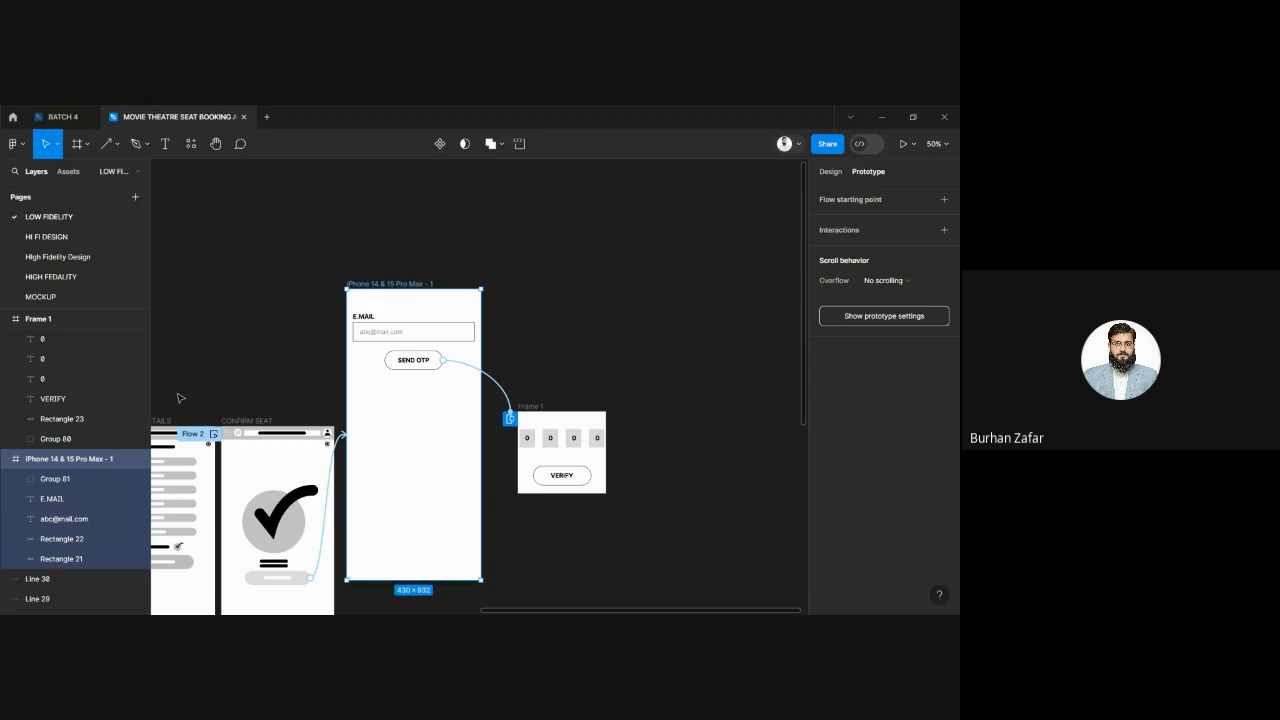
# Step: Move the HOME frame up and slightly left, and extend its bottom edge past the loose crossed lines and dots
pyautogui.click(256, 428)
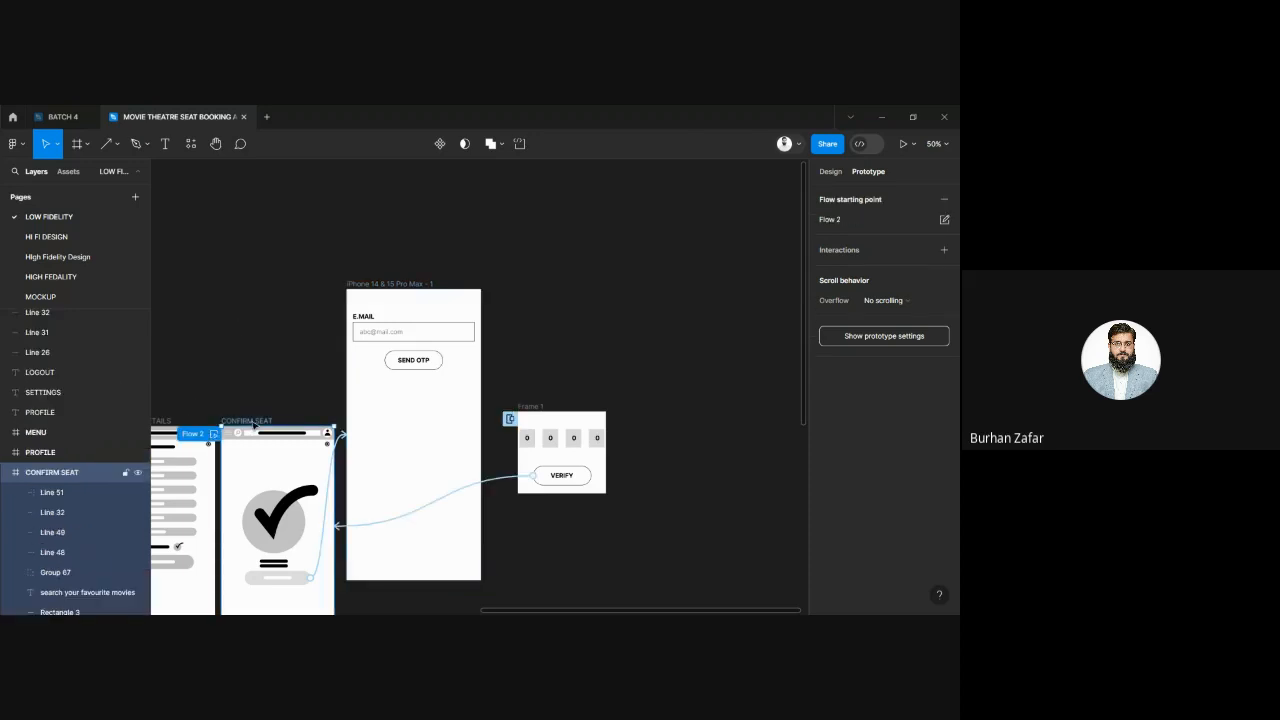
pyautogui.moveTo(256, 428); pyautogui.dragTo(714, 304)
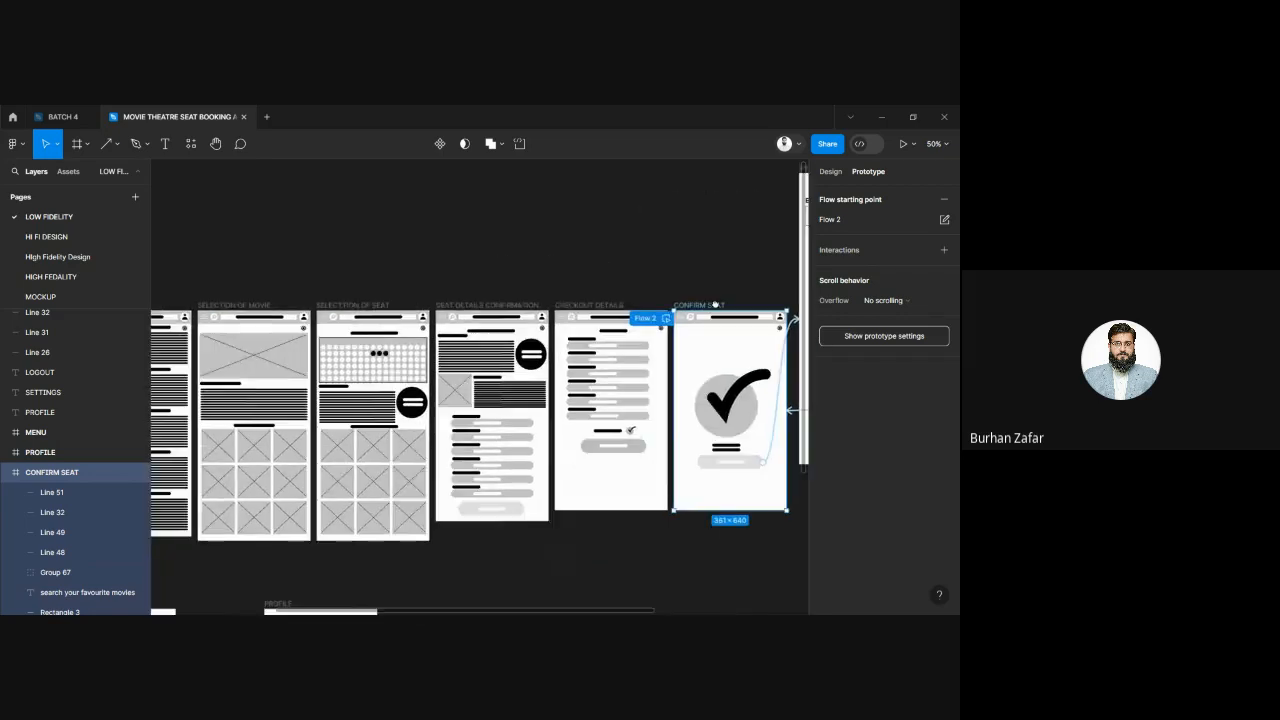
pyautogui.hscroll(-6, 714, 304)
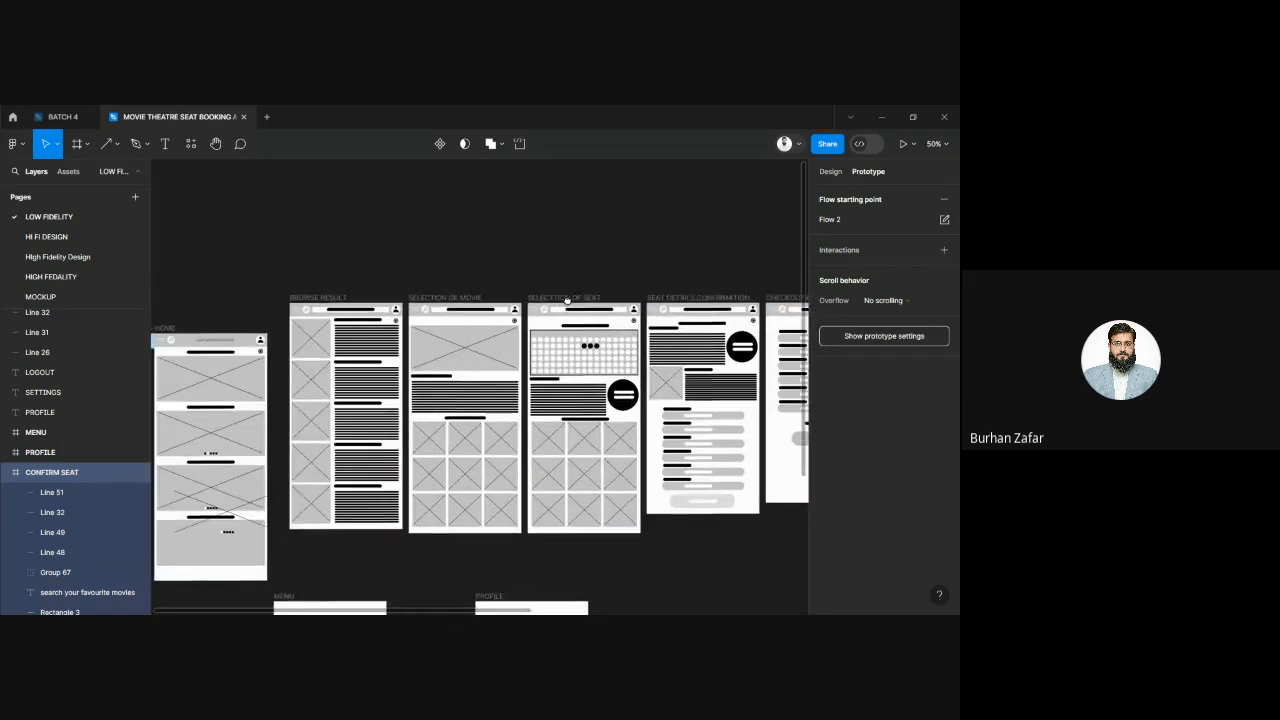
pyautogui.hscroll(-2, 638, 281)
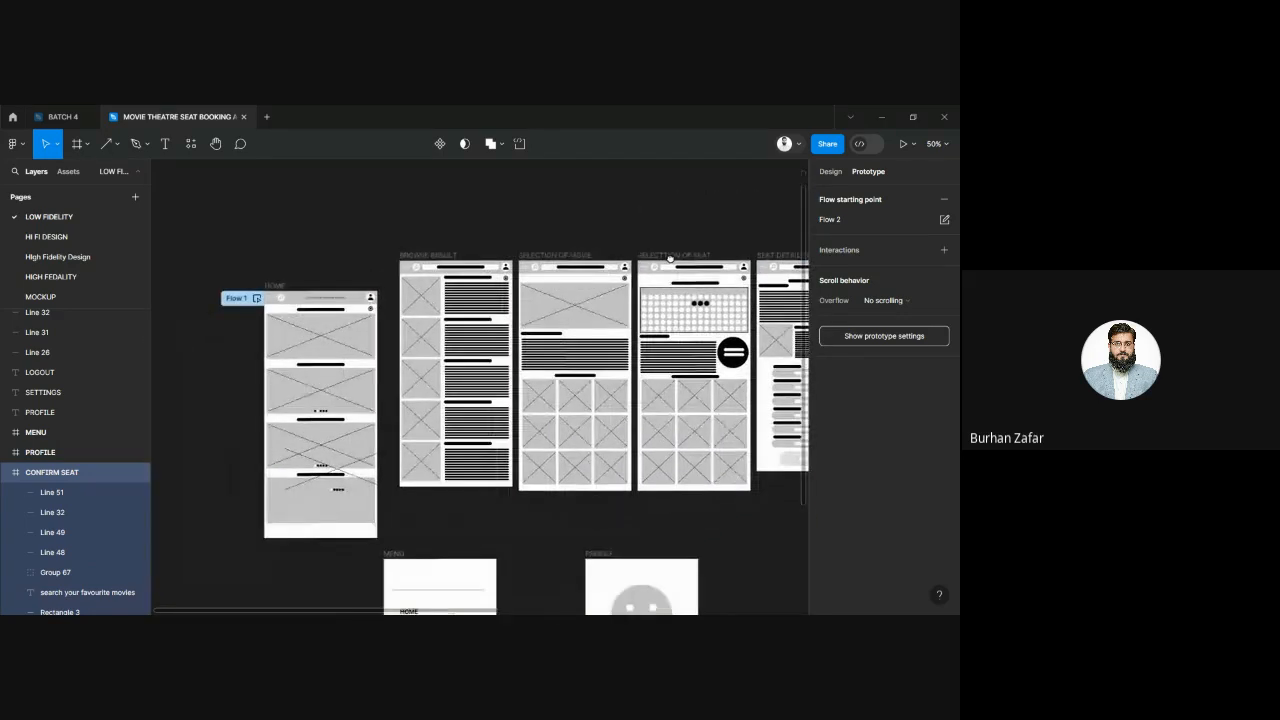
pyautogui.click(284, 287)
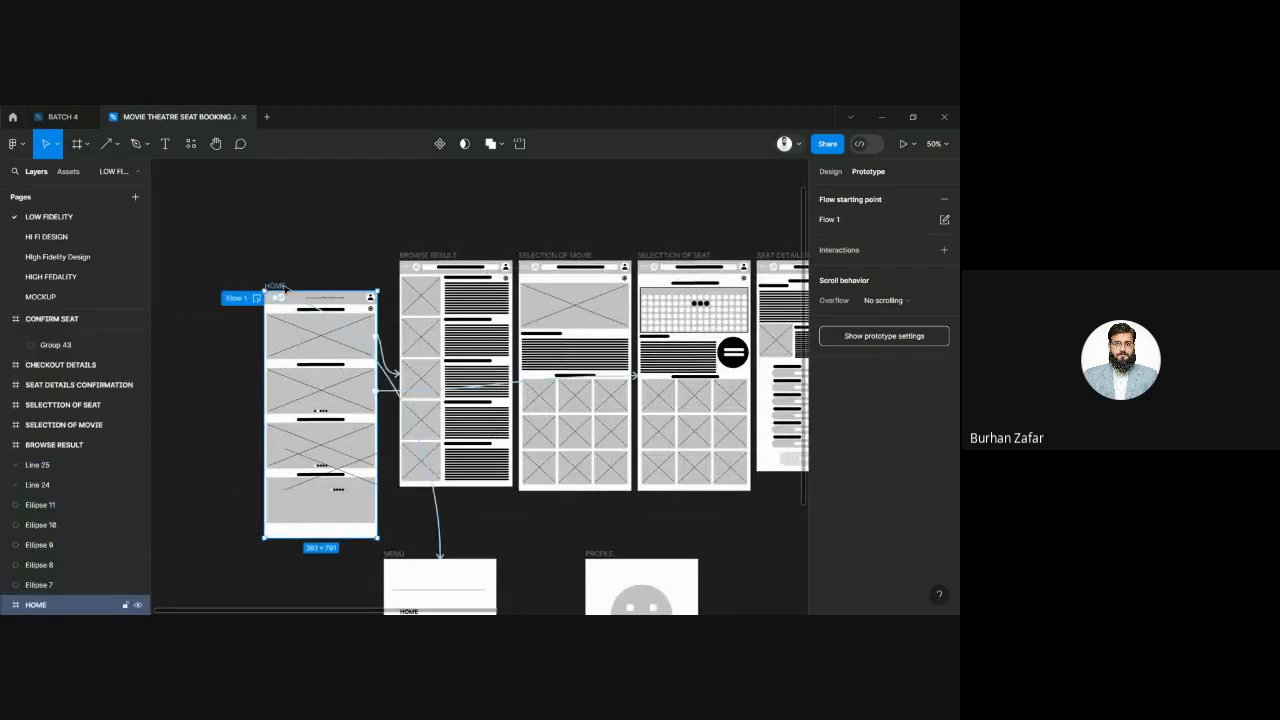
pyautogui.moveTo(285, 288); pyautogui.dragTo(278, 205)
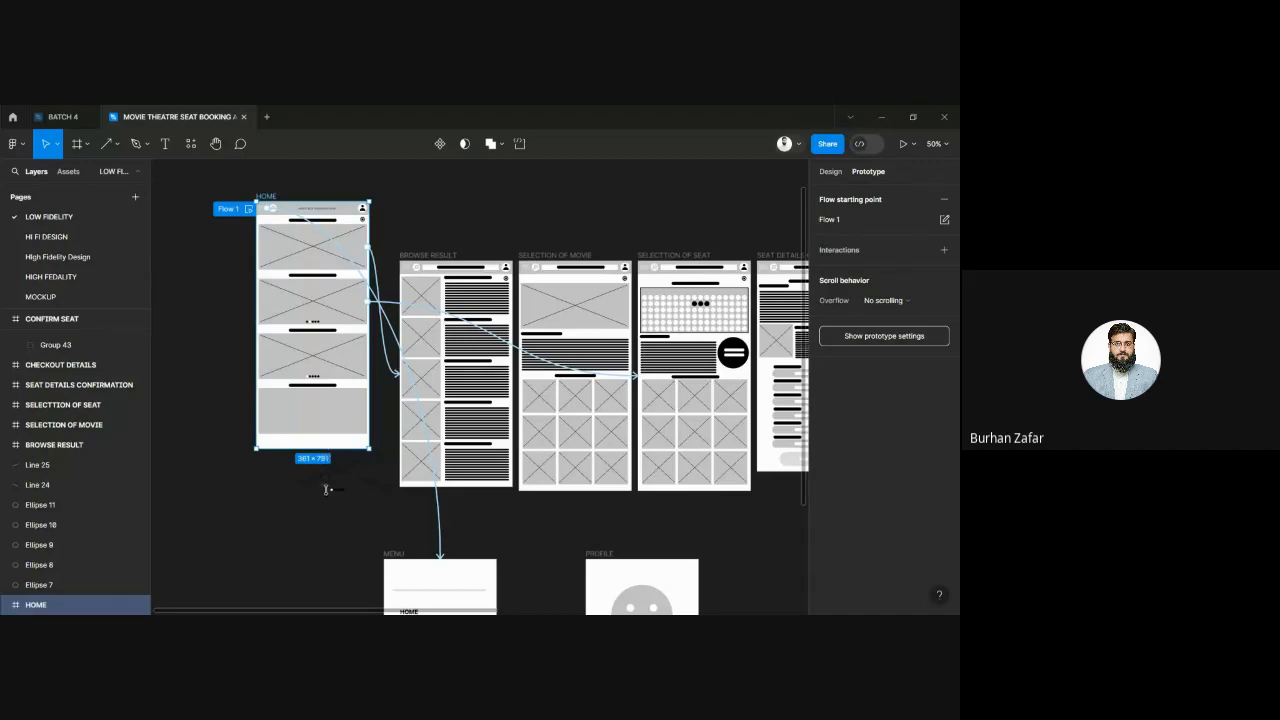
pyautogui.moveTo(325, 489); pyautogui.dragTo(327, 600)
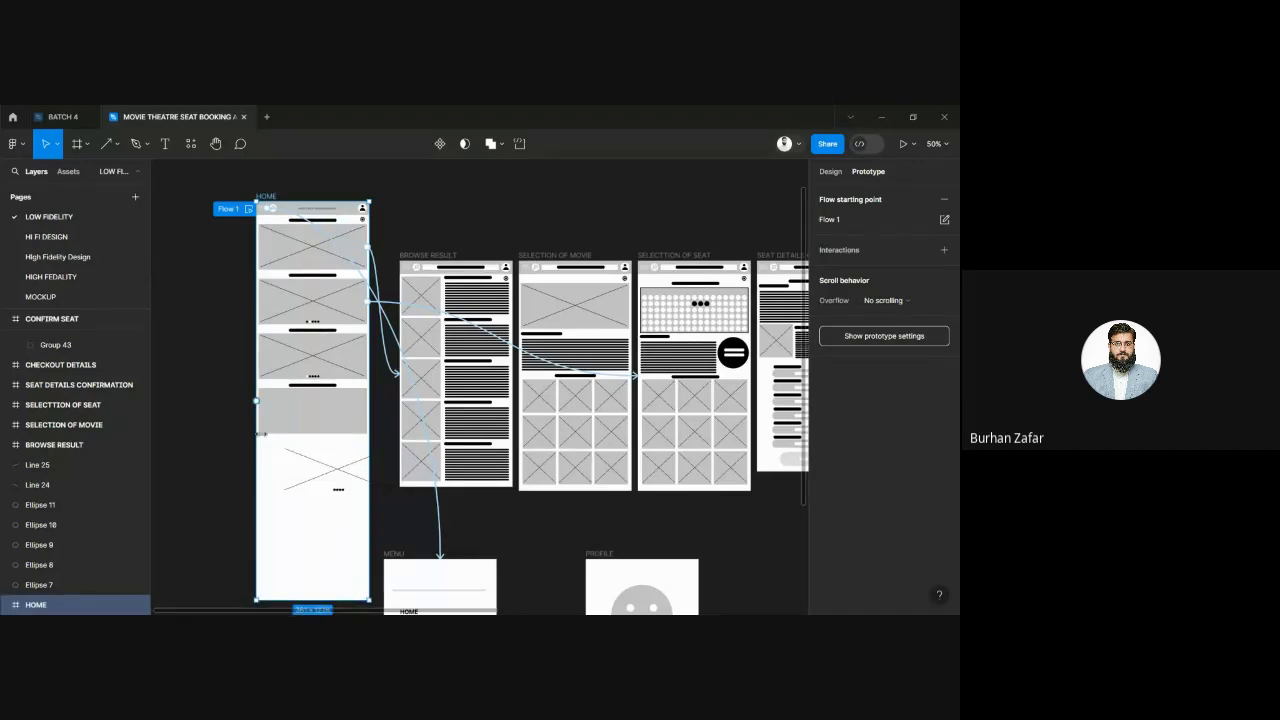
pyautogui.moveTo(277, 443); pyautogui.dragTo(264, 444)
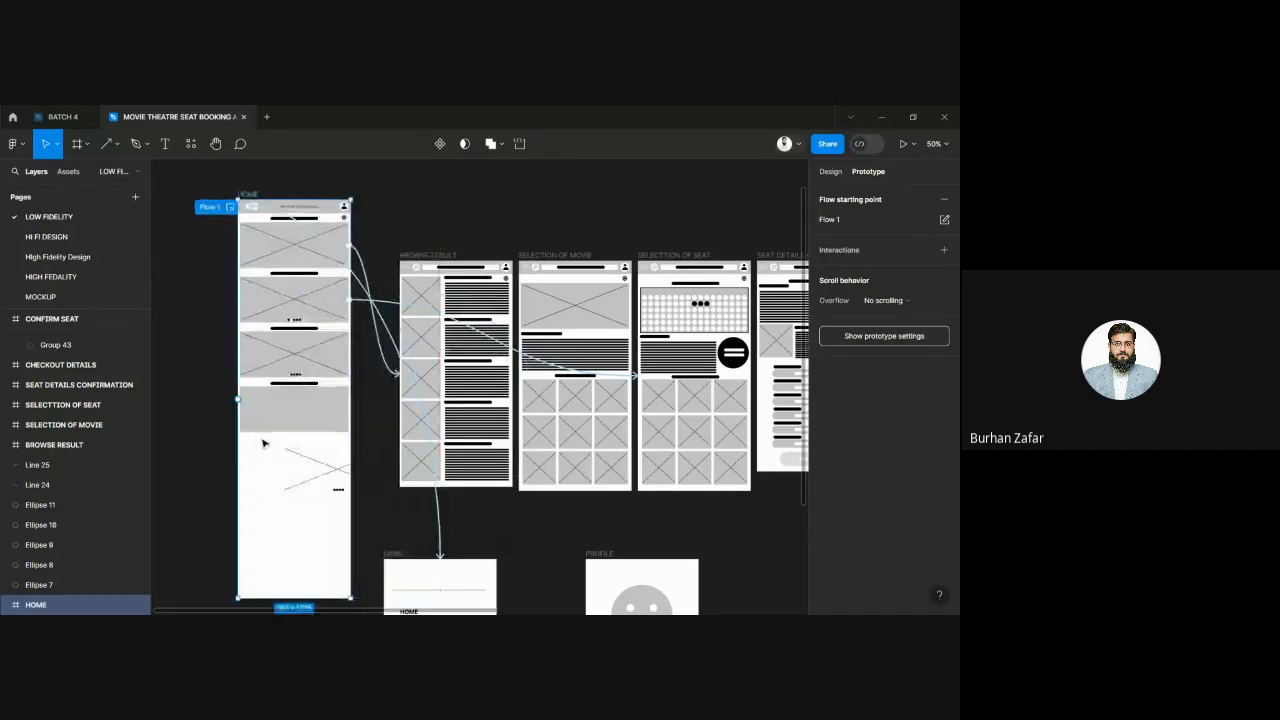
# Step: Replace the loose crossed lines and dots on the HOME frame with repeated copies of its third image placeholder section, spaced down the frame
pyautogui.moveTo(370, 442); pyautogui.dragTo(337, 507)
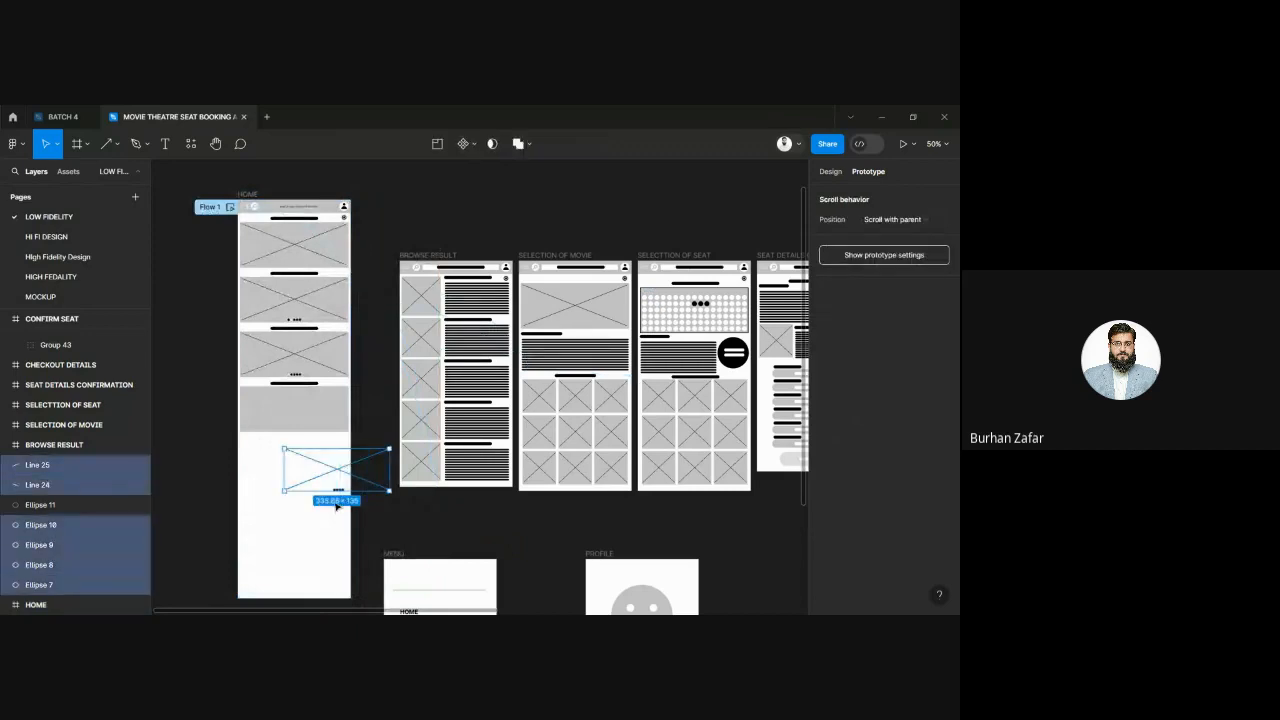
pyautogui.press('Delete')
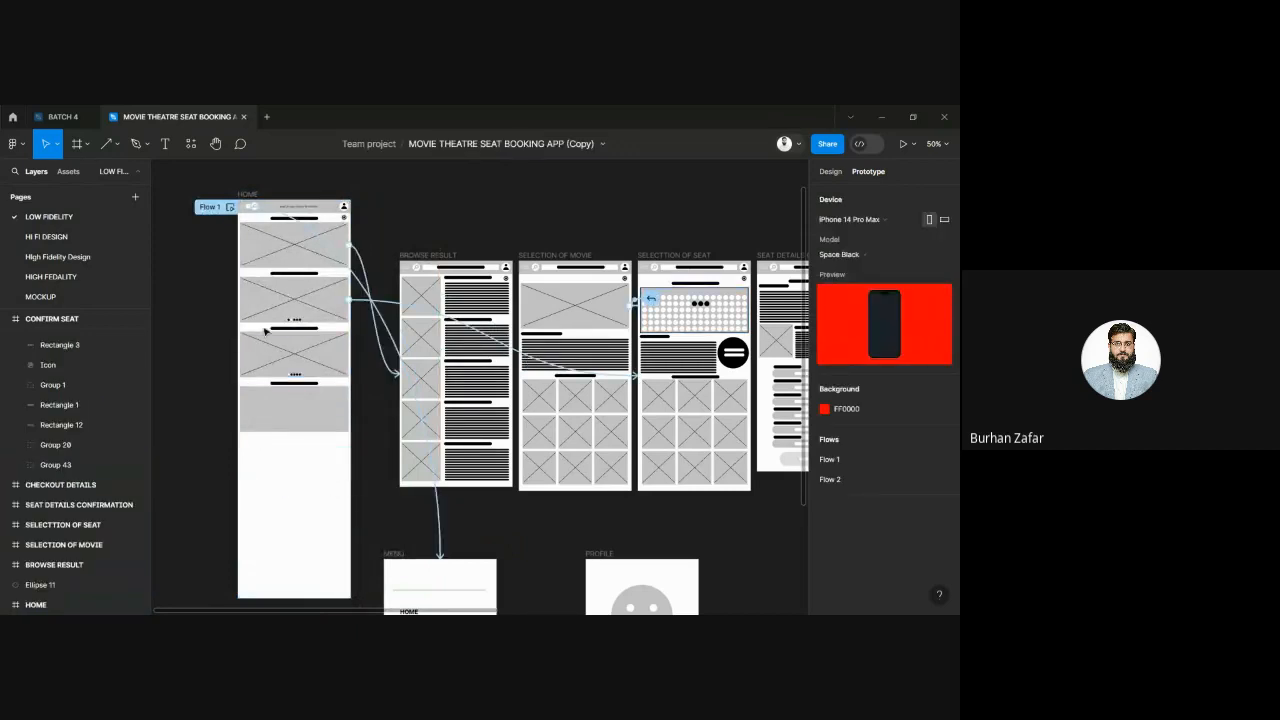
pyautogui.moveTo(228, 332); pyautogui.dragTo(328, 376)
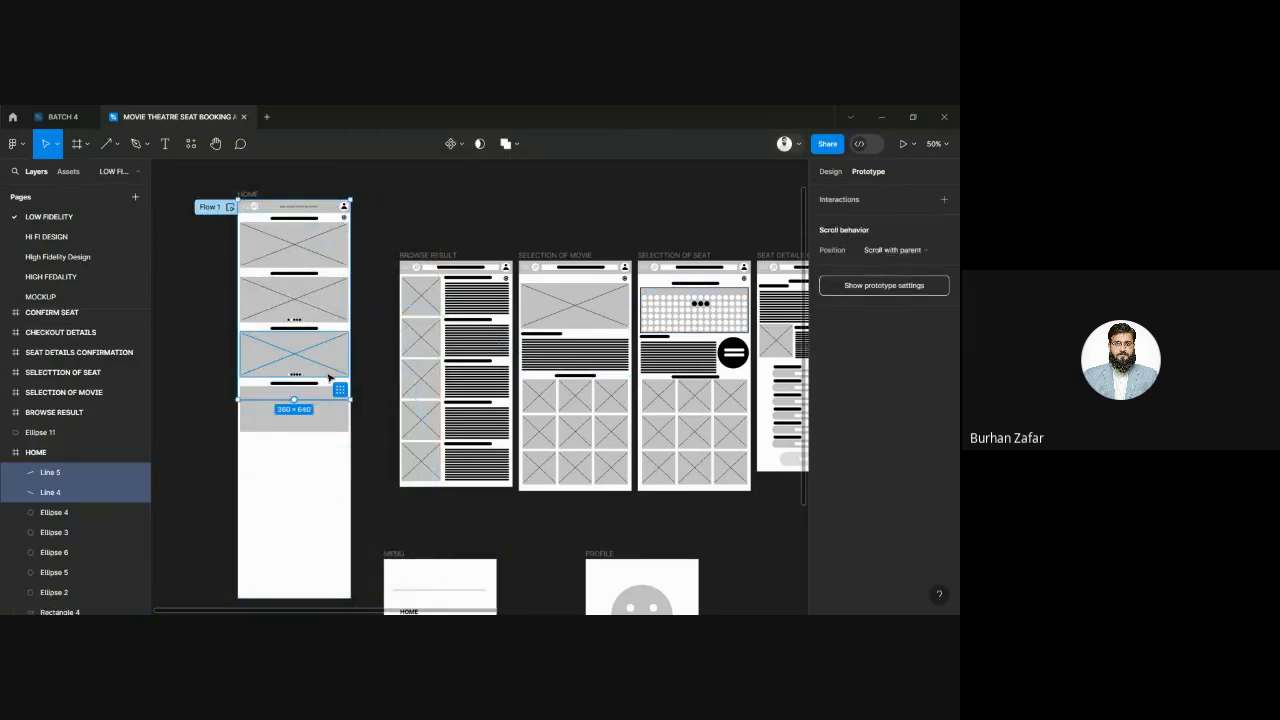
pyautogui.keyDown('shift'); pyautogui.click(329, 361); pyautogui.keyUp('shift')
pyautogui.moveTo(329, 361); pyautogui.dragTo(324, 472)
pyautogui.hotkey('ctrl', 'd')
pyautogui.scroll(-3, 324, 472)
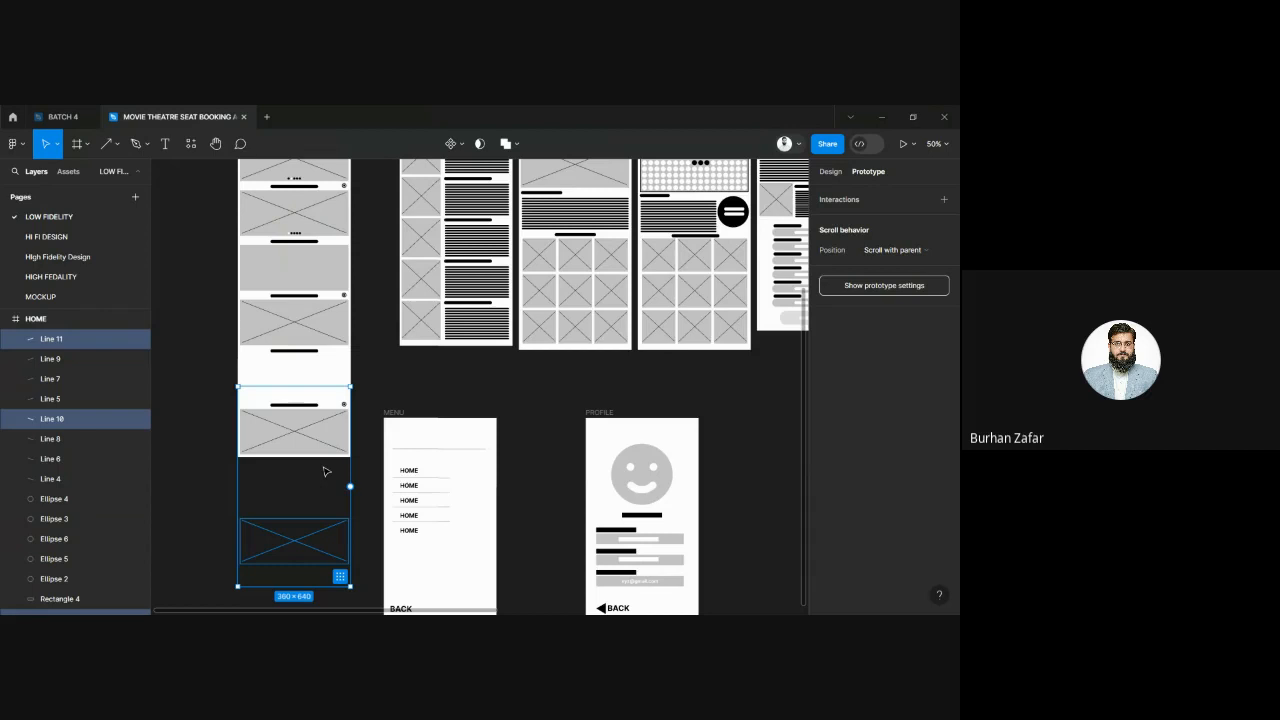
pyautogui.hotkey('ctrl', 'd')
pyautogui.hotkey('ctrl', '-')
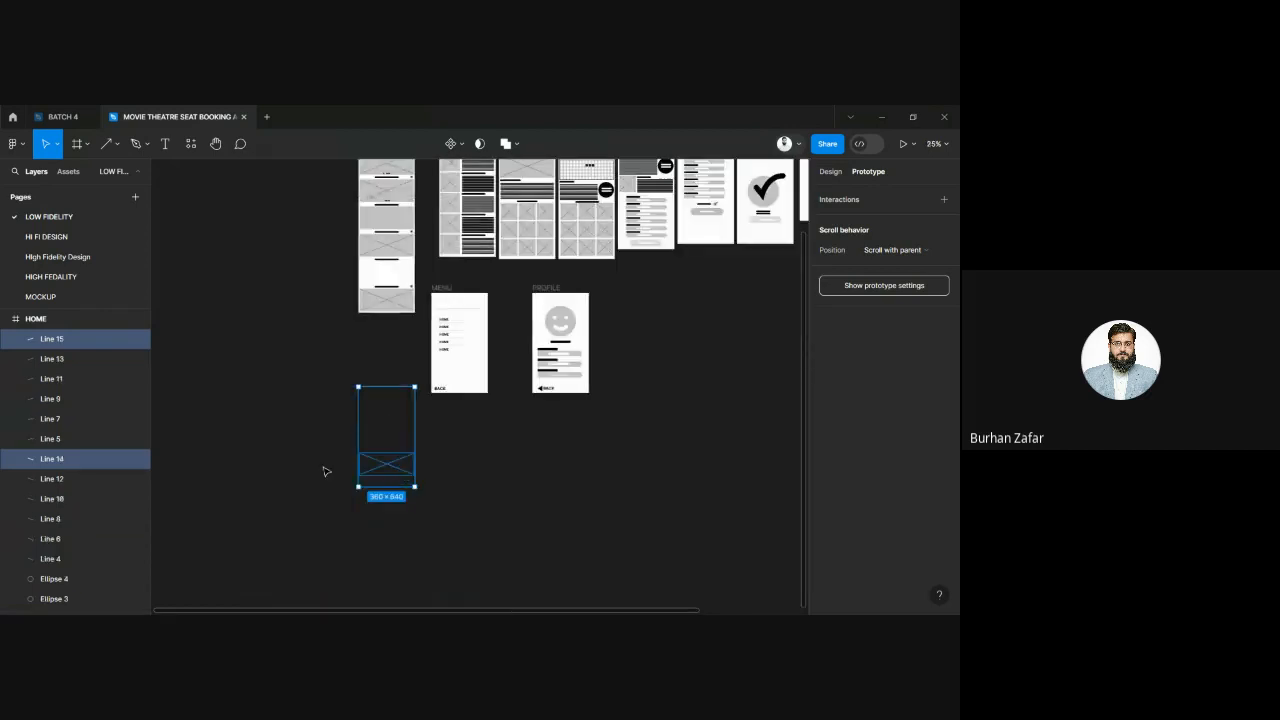
# Step: Move the lowest image placeholder section of the HOME frame up, closer to the section above it
pyautogui.click(297, 305)
pyautogui.moveTo(296, 302); pyautogui.dragTo(303, 438)
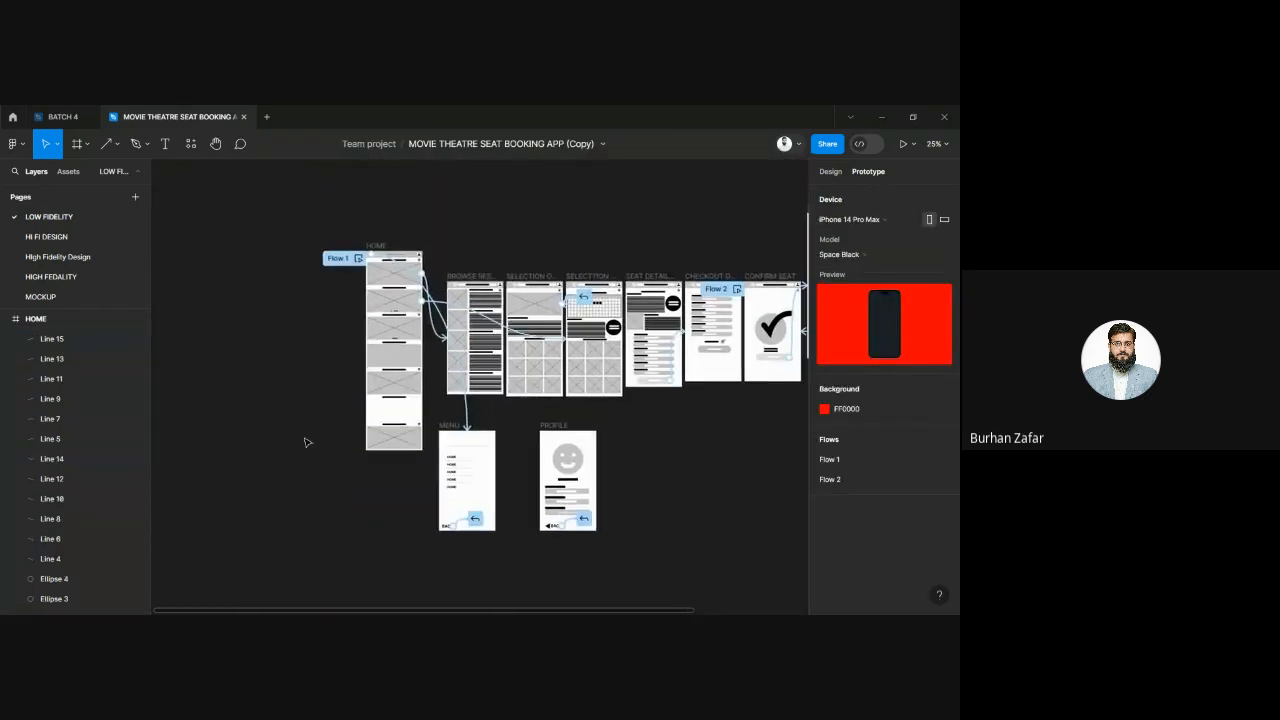
pyautogui.click(386, 443)
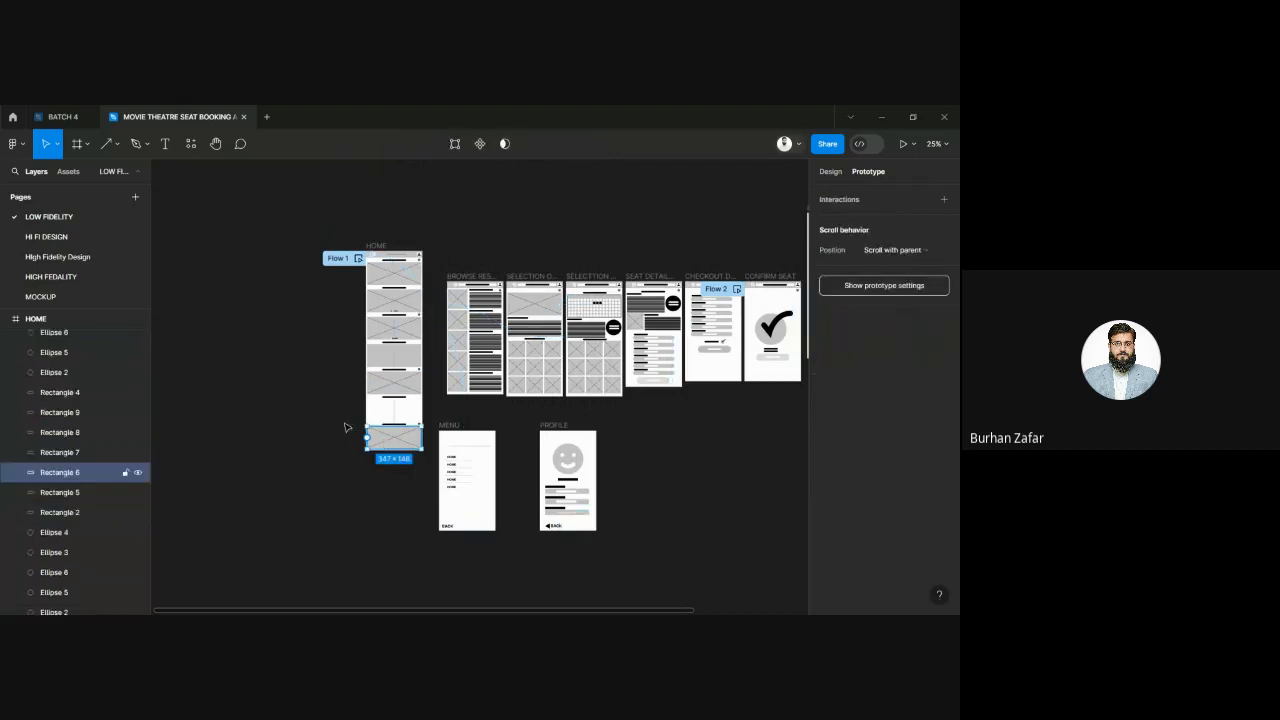
pyautogui.moveTo(345, 427); pyautogui.dragTo(408, 416)
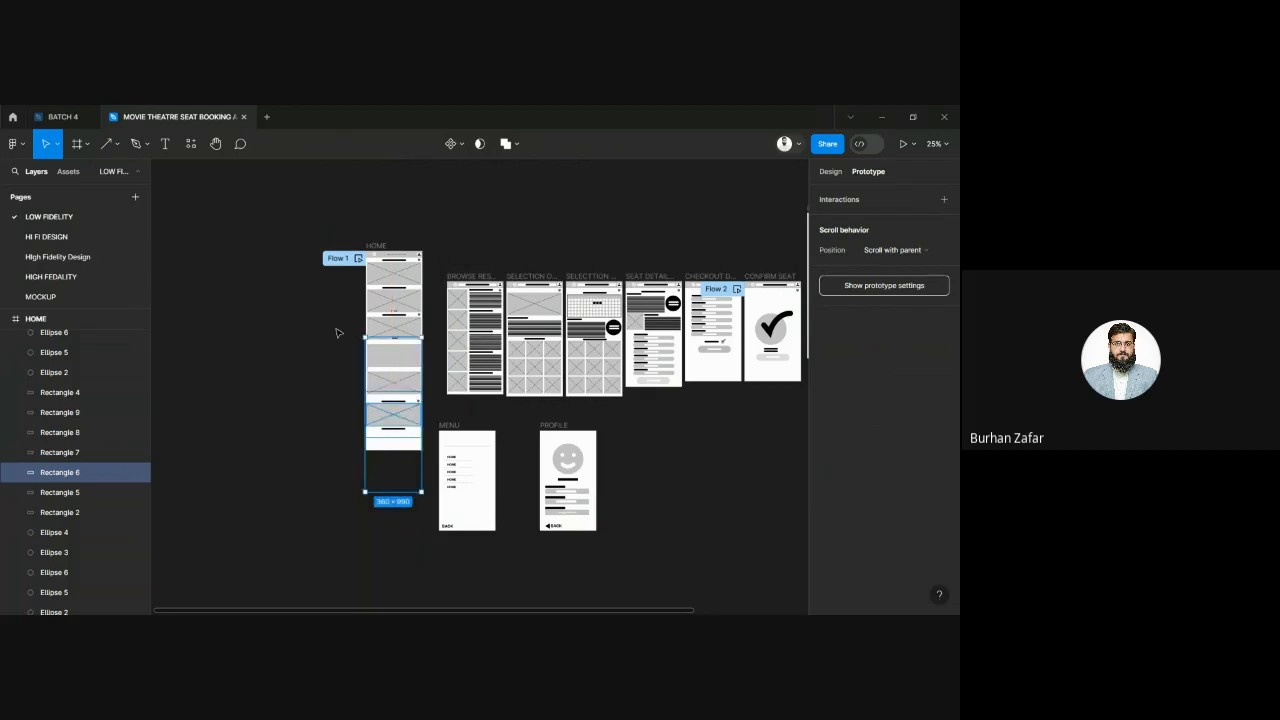
pyautogui.click(338, 325)
# Step: Set the prototype preview device to Android Small to suit the HOME frame's width
pyautogui.click(378, 246)
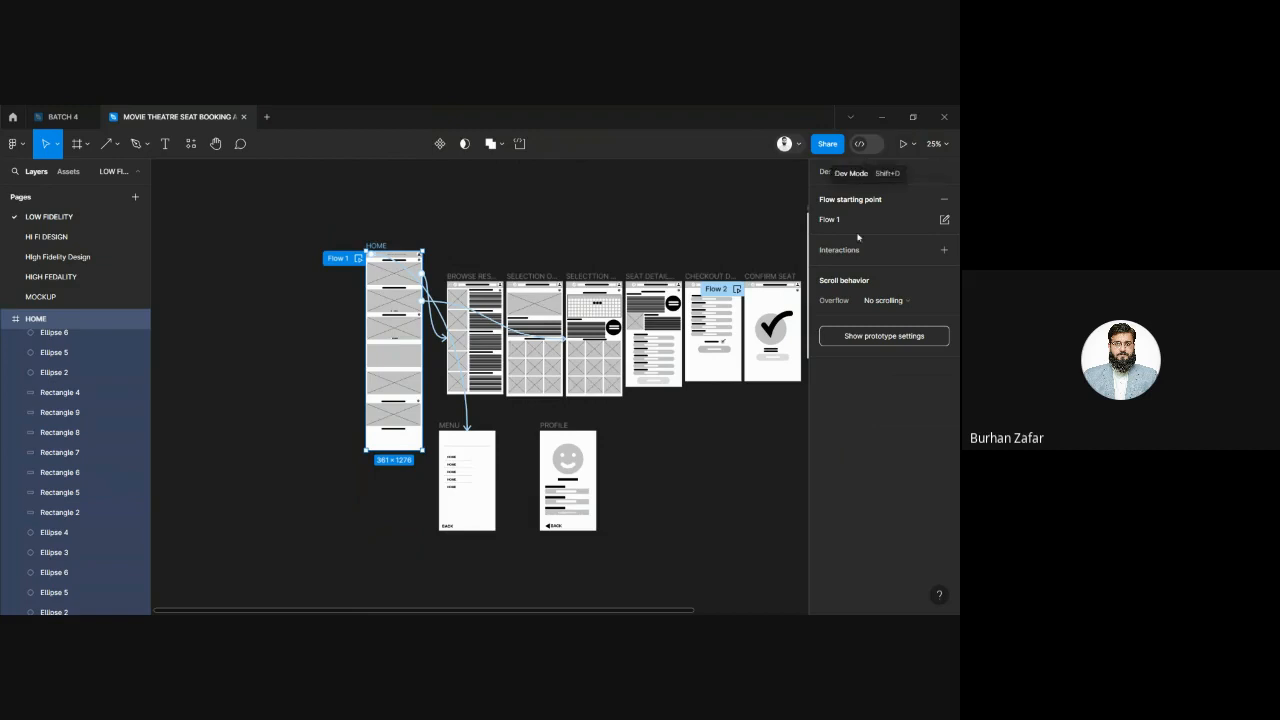
pyautogui.click(862, 339)
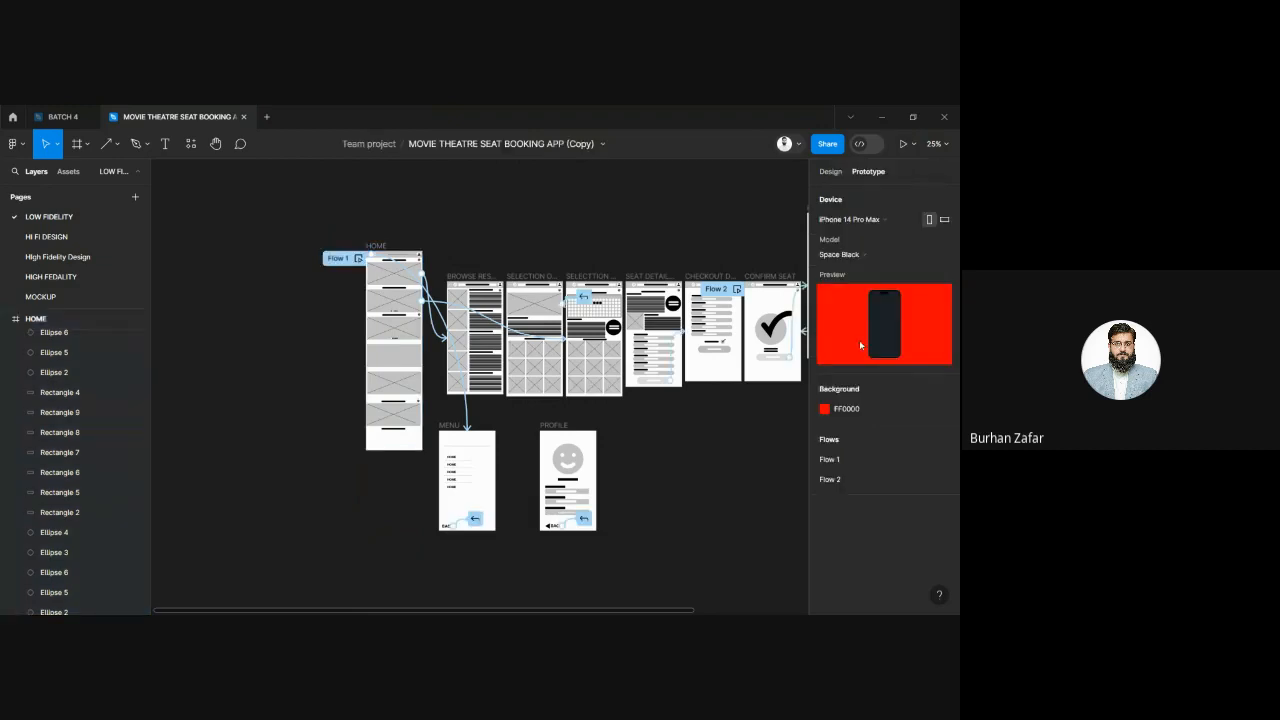
pyautogui.click(855, 219)
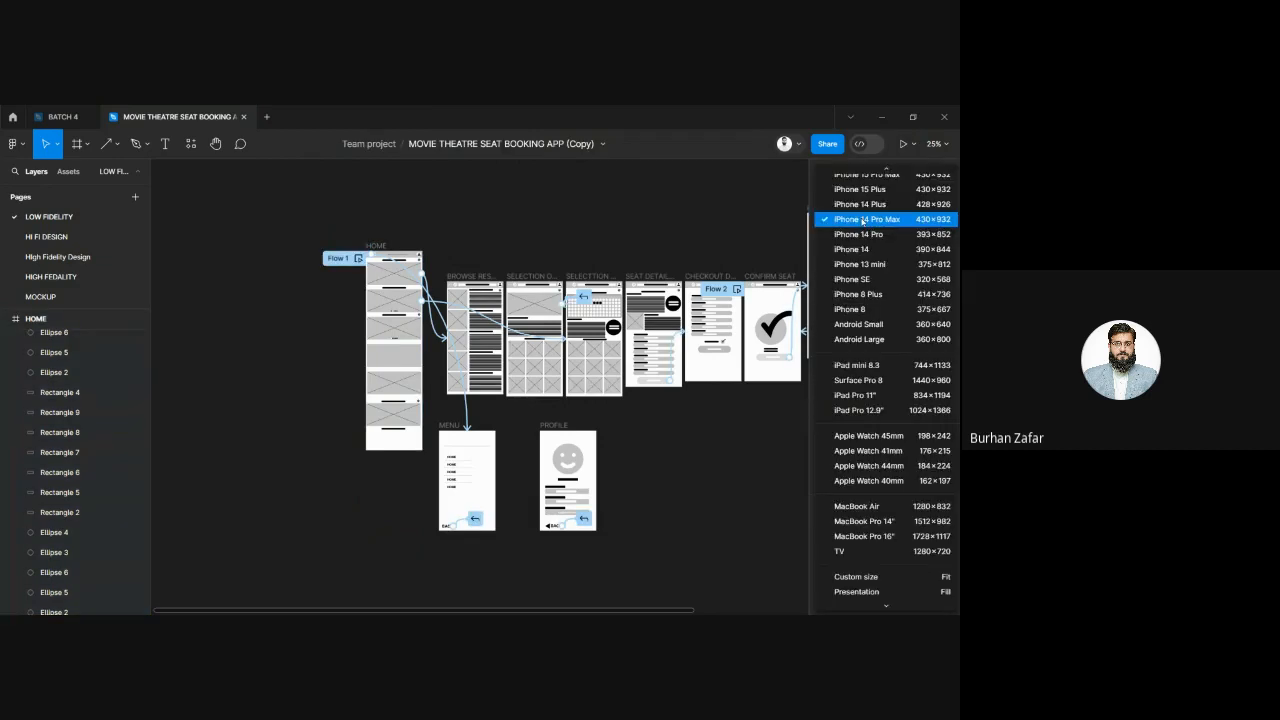
pyautogui.click(885, 325)
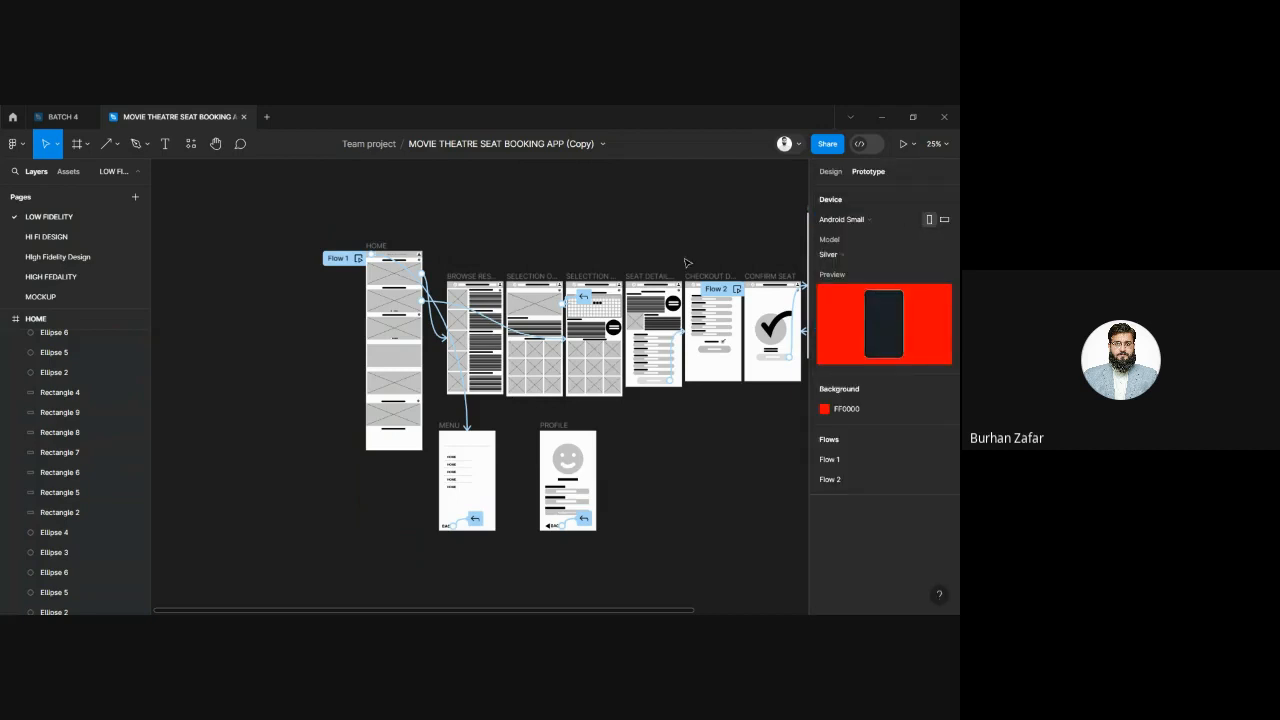
# Step: Preview the prototype from the HOME frame, scroll through its placeholder sections in both directions, and close the preview
pyautogui.click(373, 245)
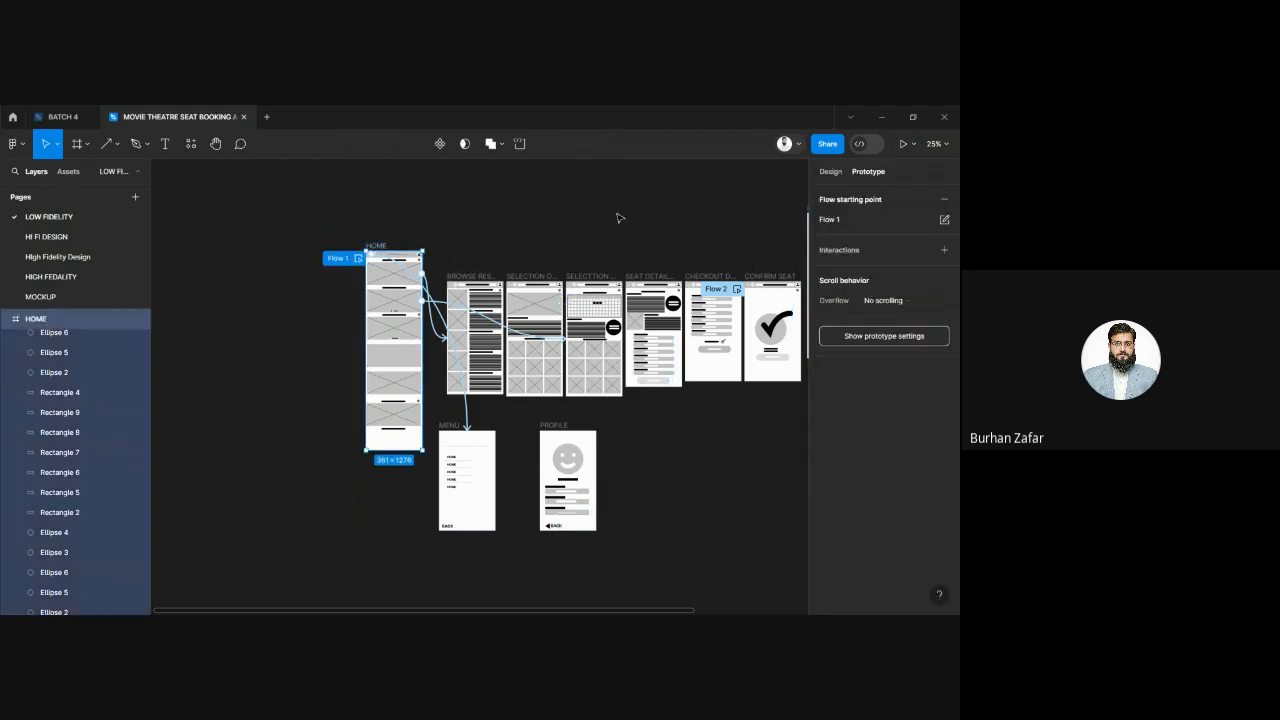
pyautogui.click(903, 144)
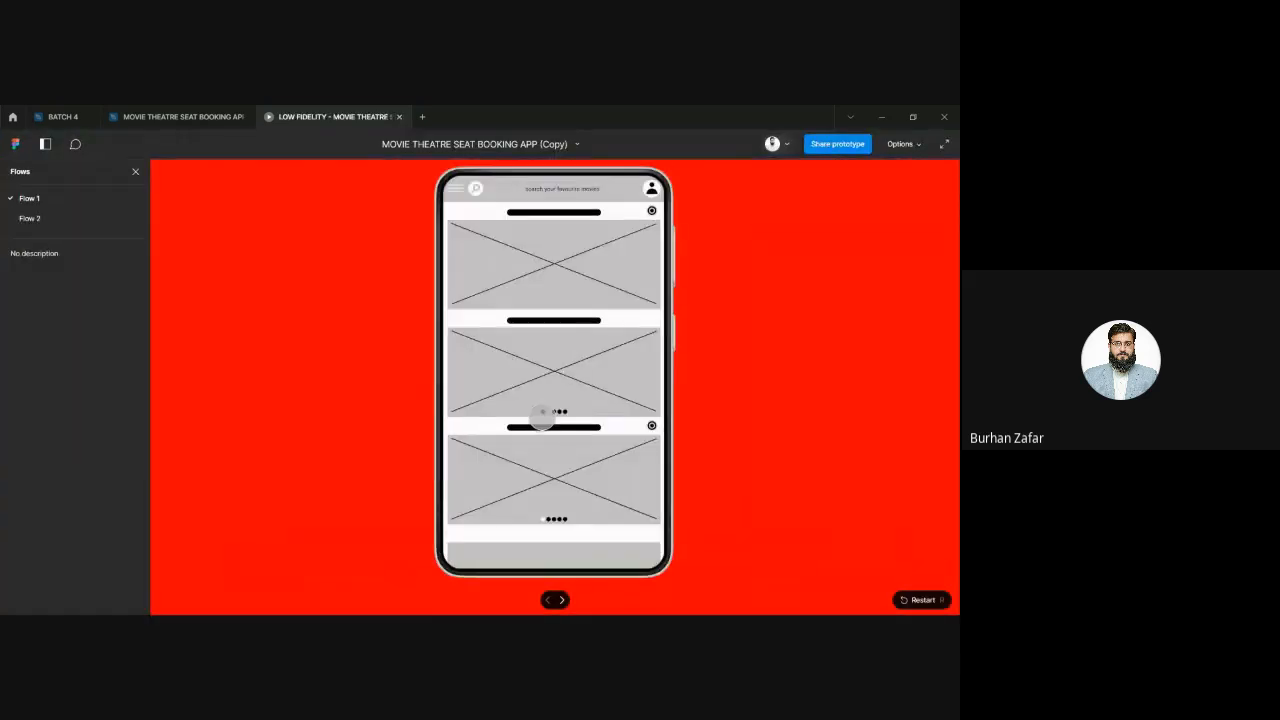
pyautogui.moveTo(567, 359); pyautogui.dragTo(574, 222)
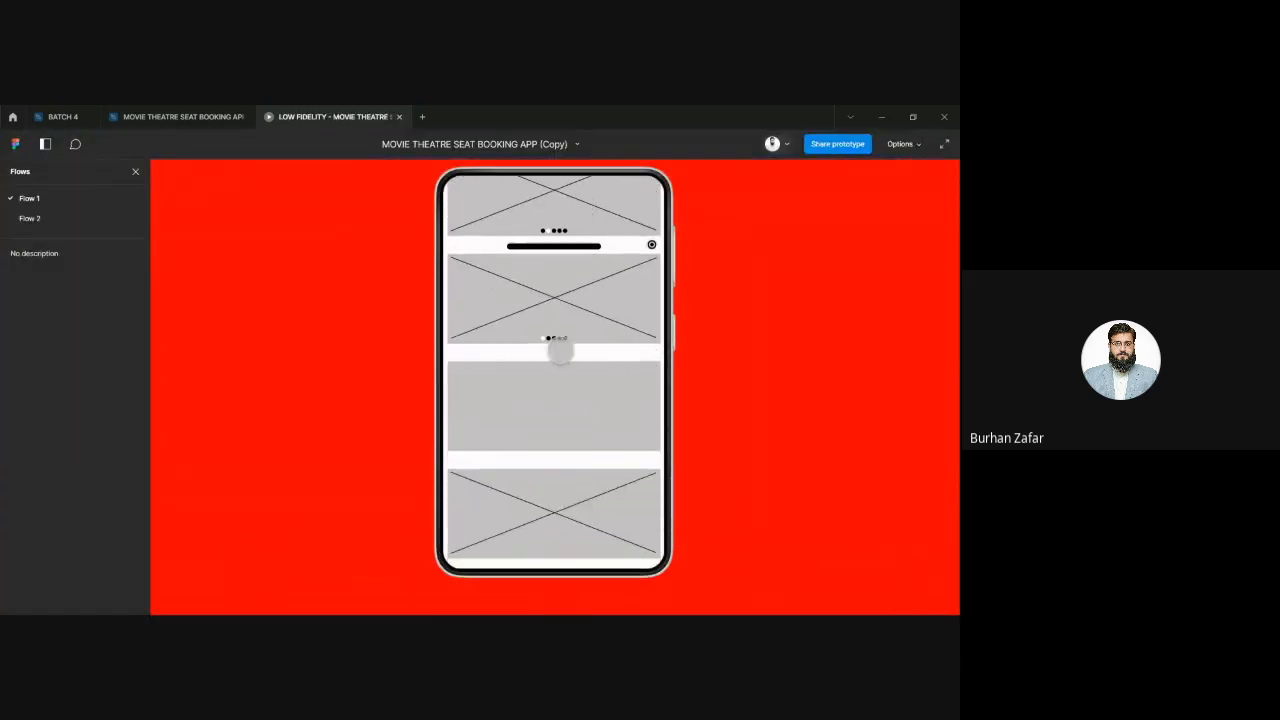
pyautogui.moveTo(557, 357); pyautogui.dragTo(546, 424)
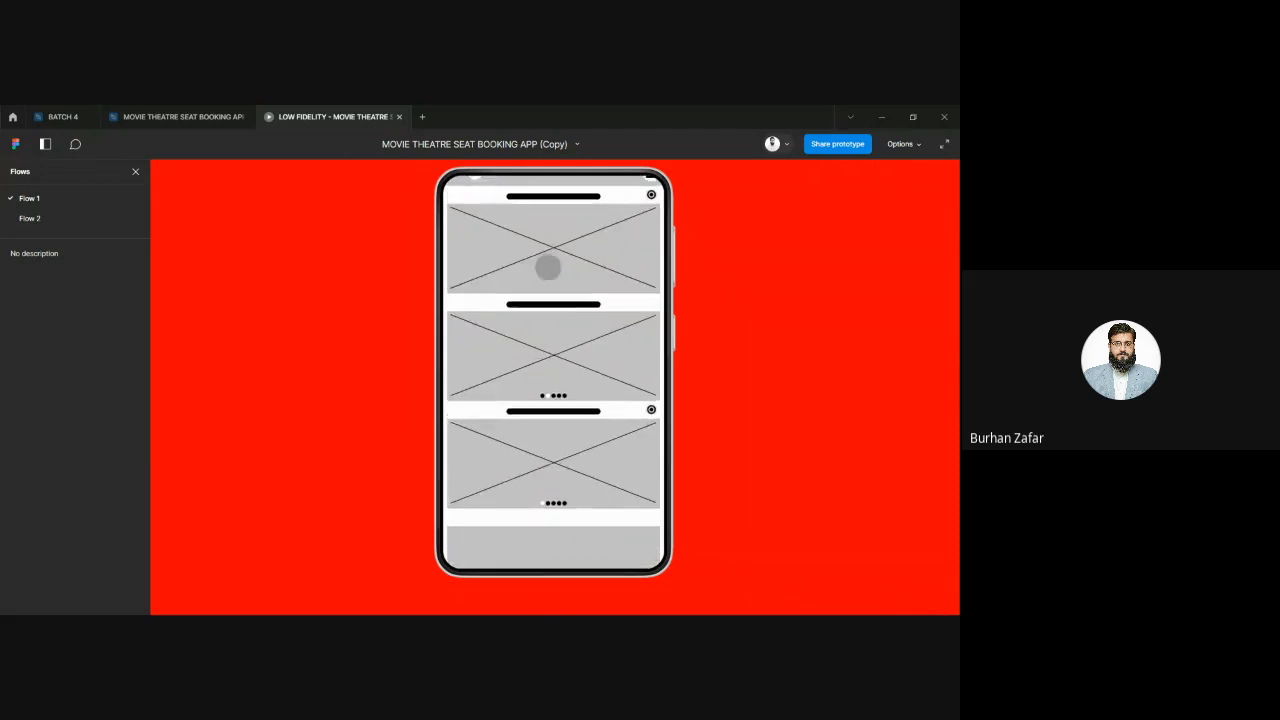
pyautogui.moveTo(549, 266); pyautogui.dragTo(566, 187)
pyautogui.moveTo(557, 340); pyautogui.dragTo(551, 410)
pyautogui.moveTo(531, 331); pyautogui.dragTo(543, 160)
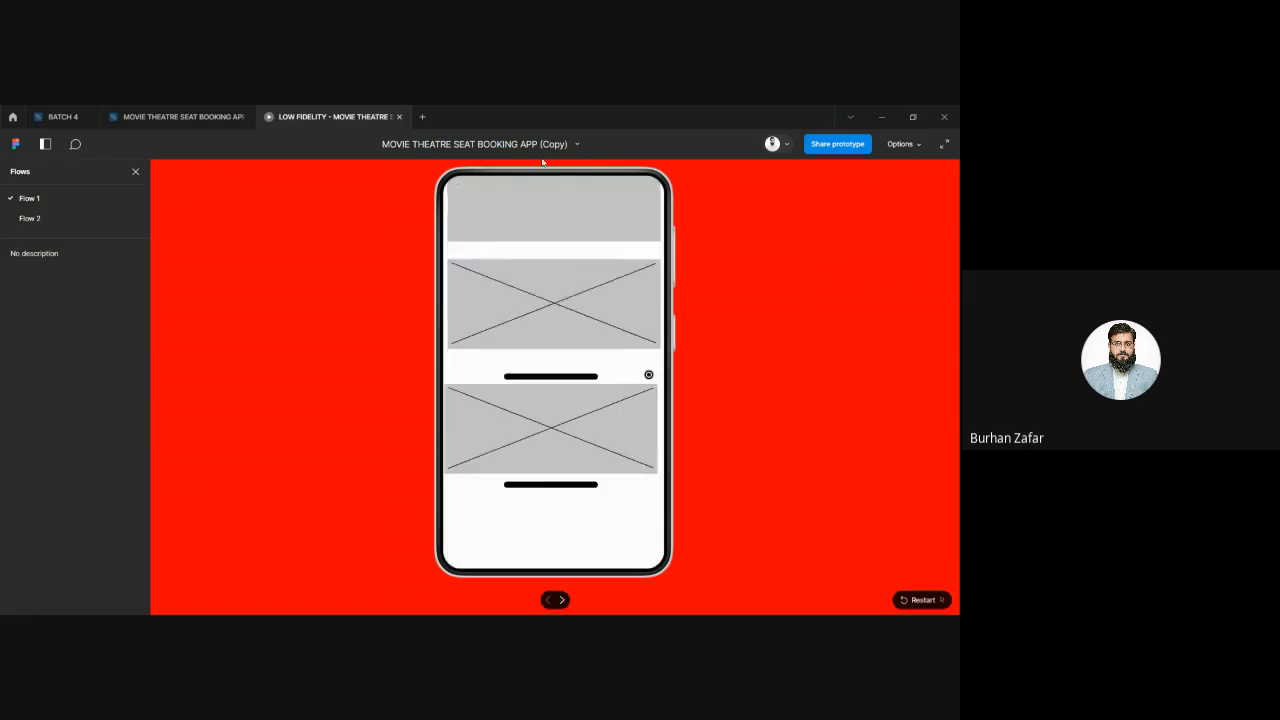
pyautogui.moveTo(543, 234); pyautogui.dragTo(527, 433)
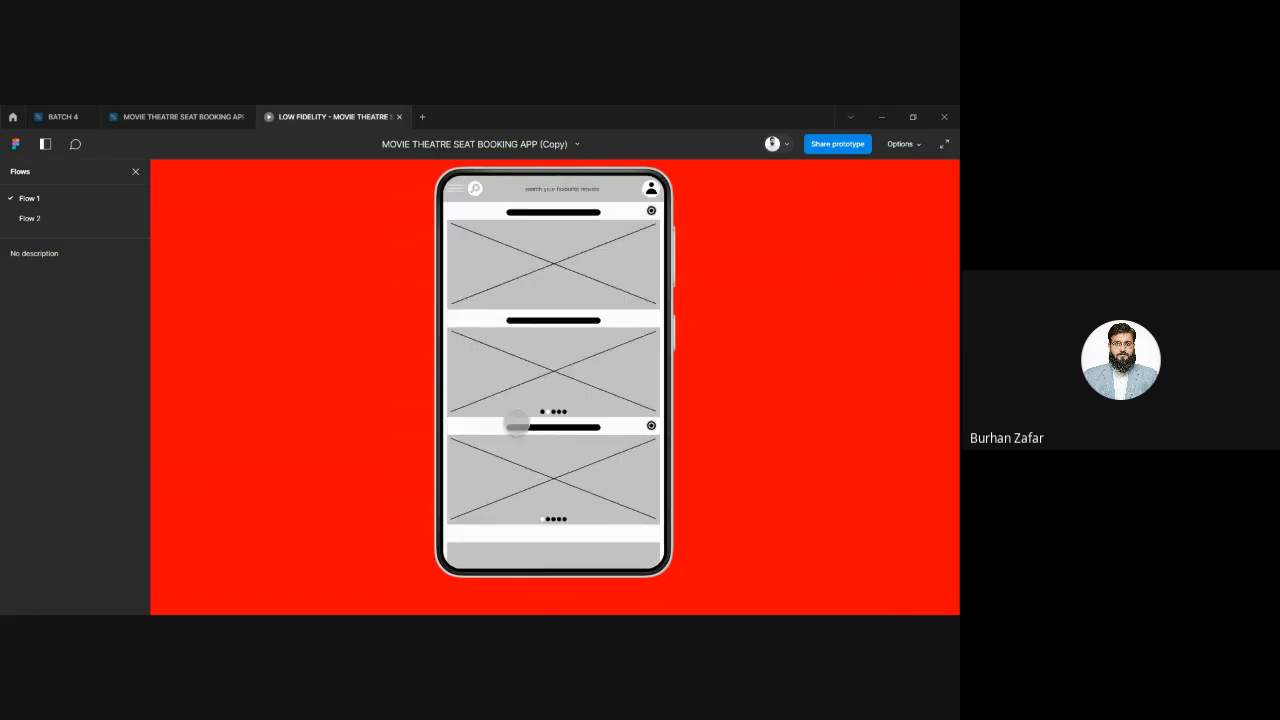
pyautogui.click(397, 117)
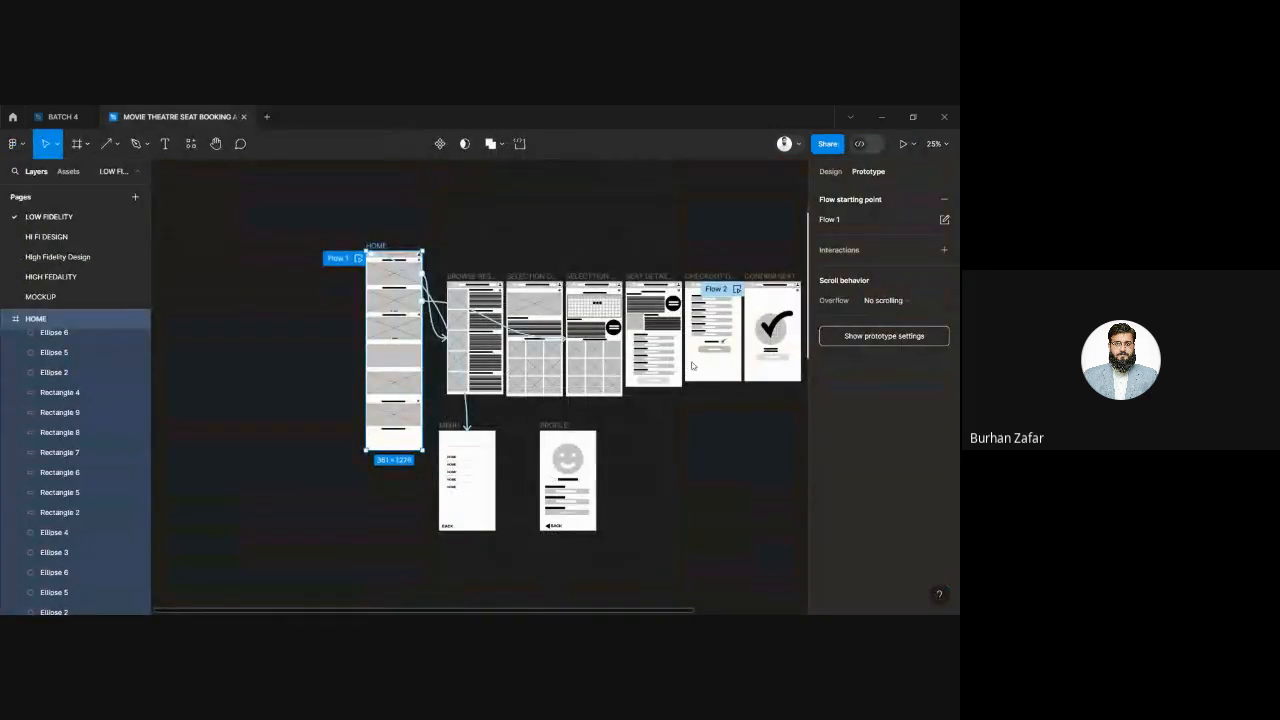
# Step: Return to design editing and draw a 24 × 24 square below the SEND OTP button on the e-mail screen
pyautogui.click(735, 405)
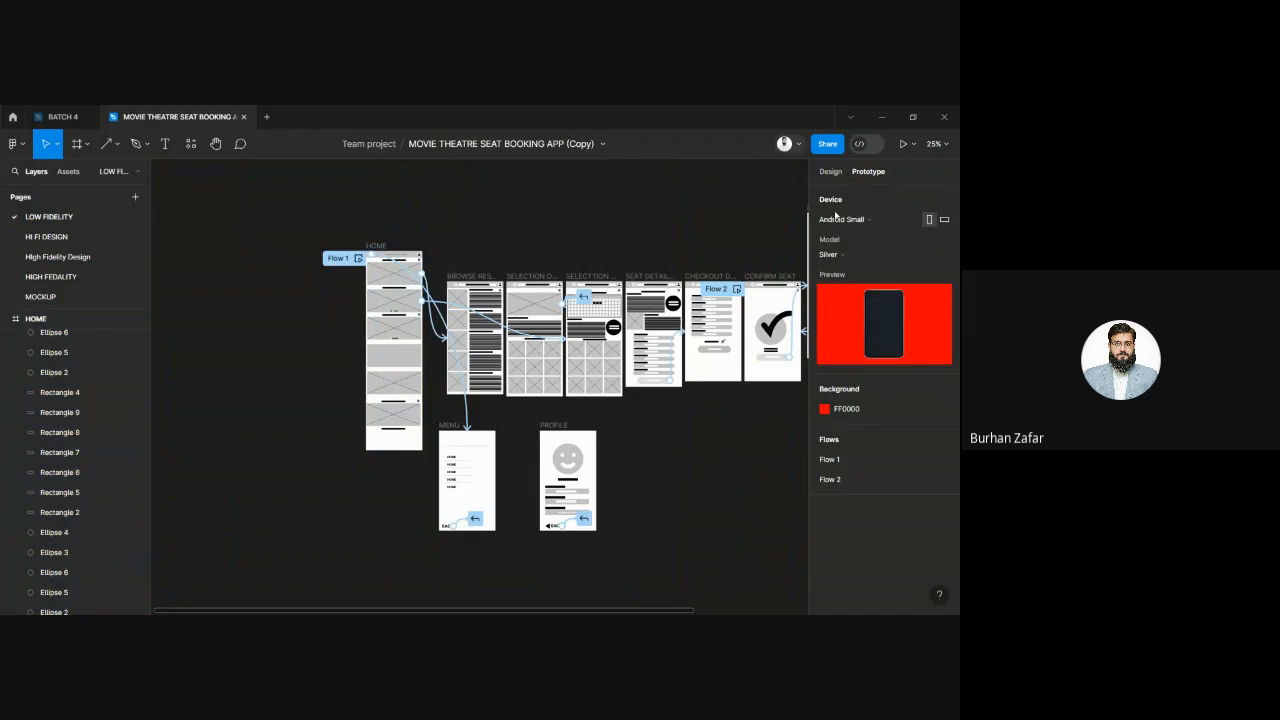
pyautogui.click(831, 171)
pyautogui.scroll(5, 534, 303)
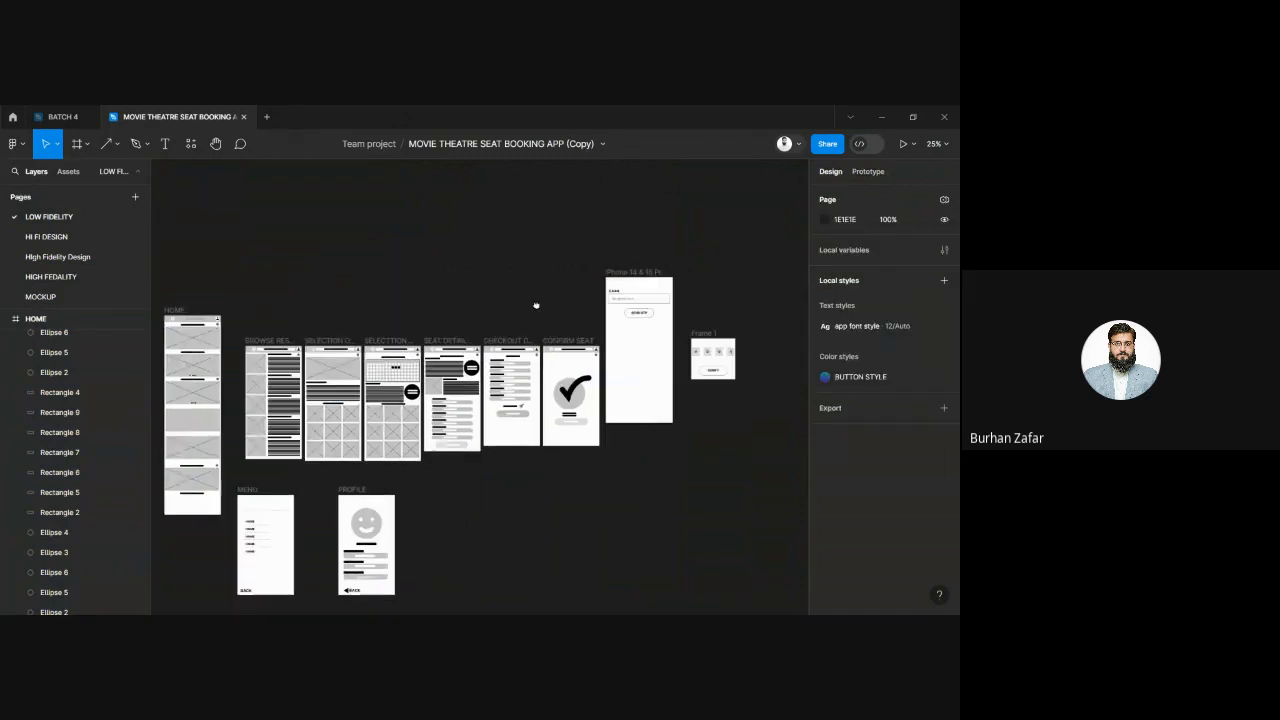
pyautogui.hotkey('shift', '0')
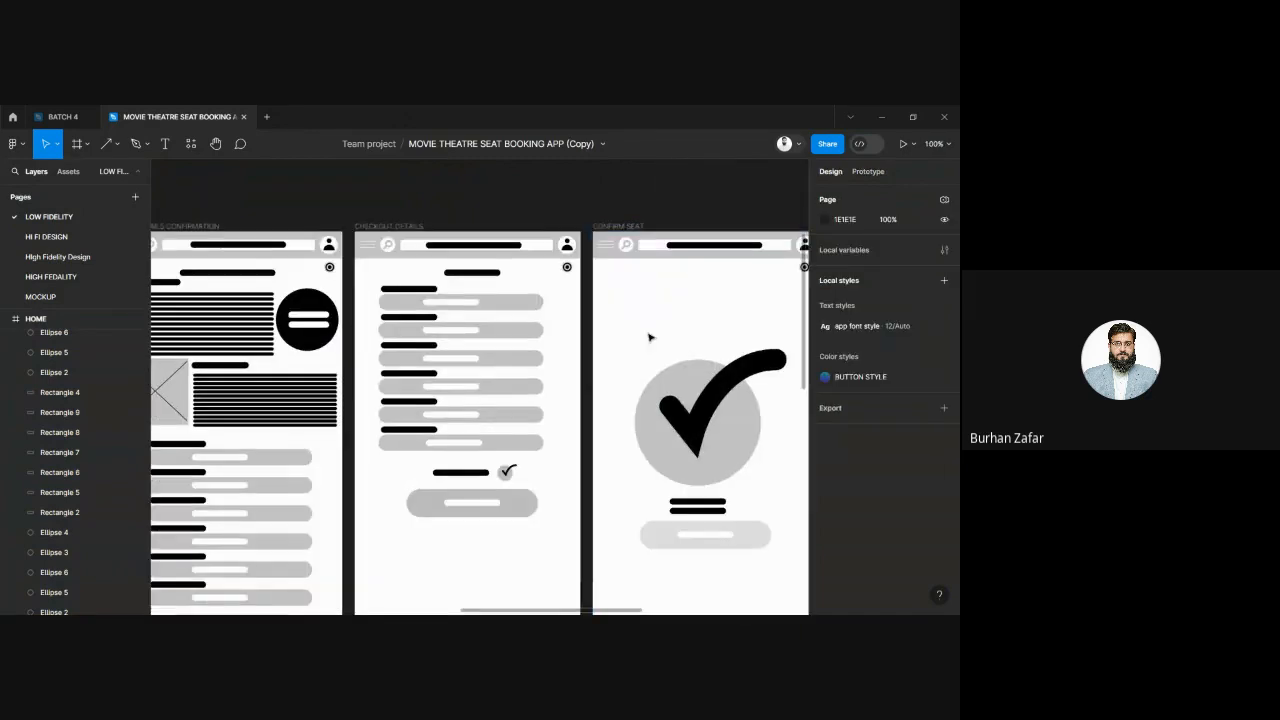
pyautogui.moveTo(591, 357); pyautogui.dragTo(106, 517)
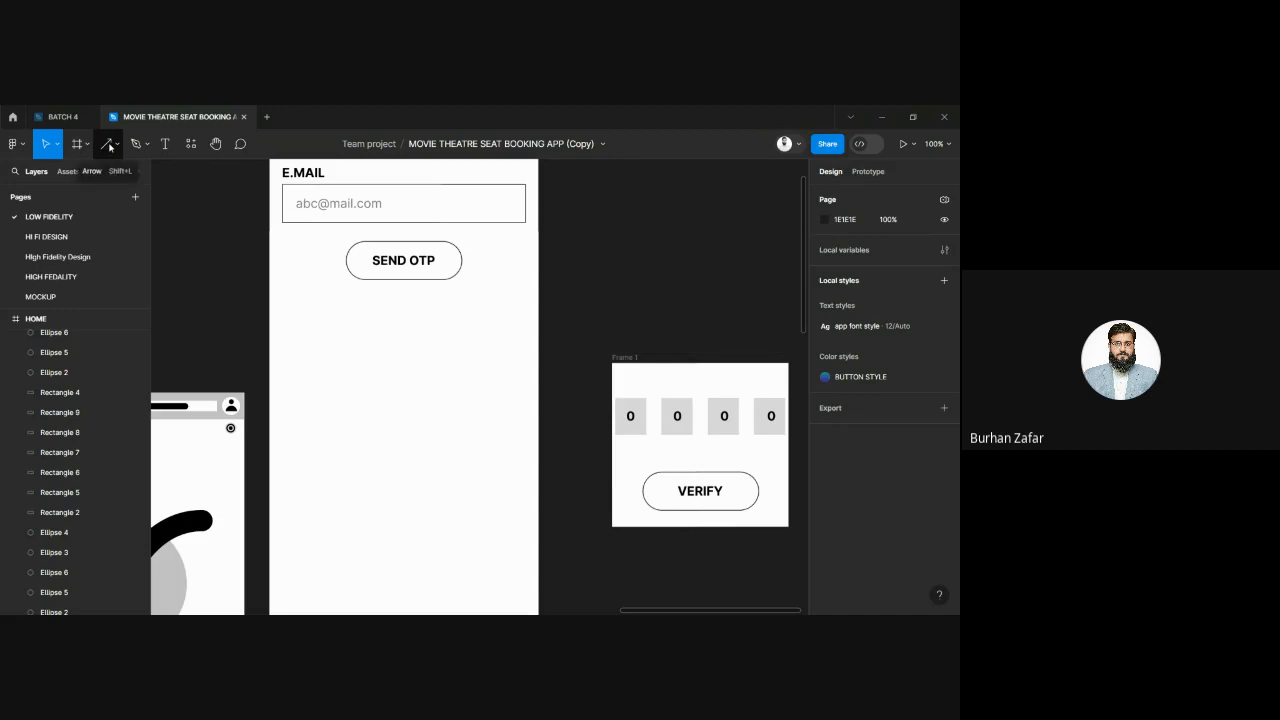
pyautogui.press('r')
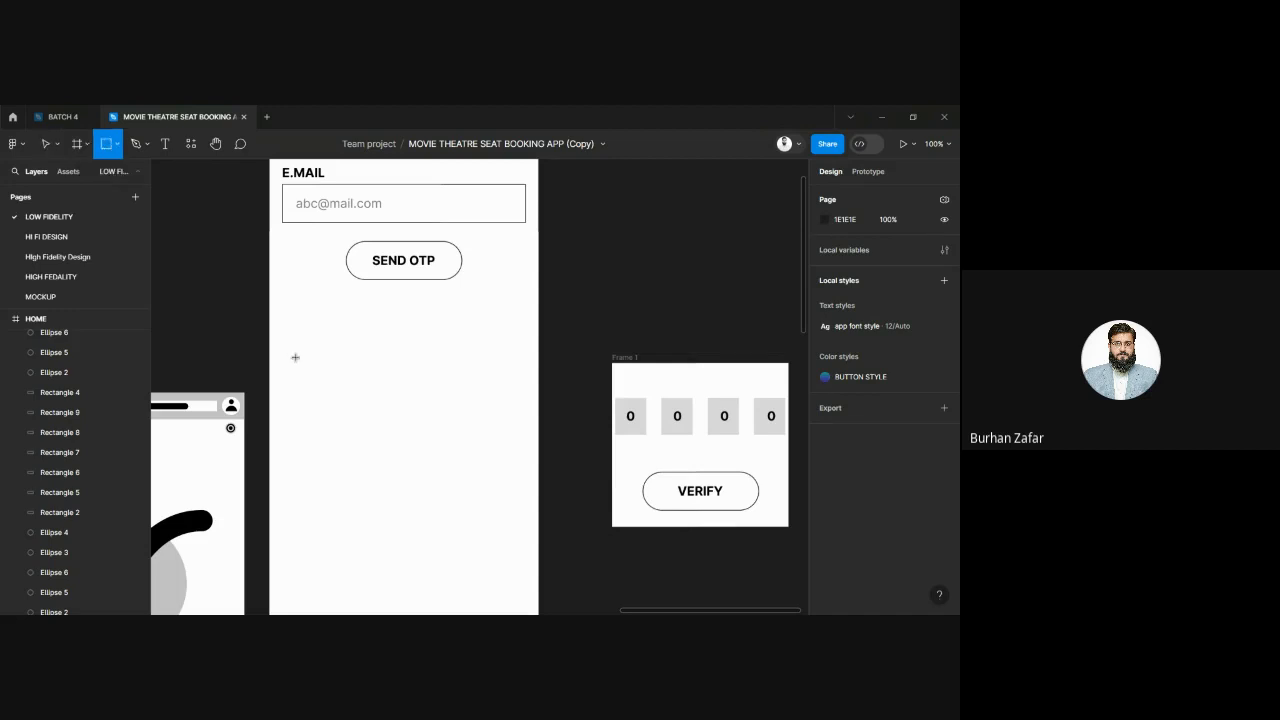
pyautogui.moveTo(295, 357); pyautogui.dragTo(307, 372)
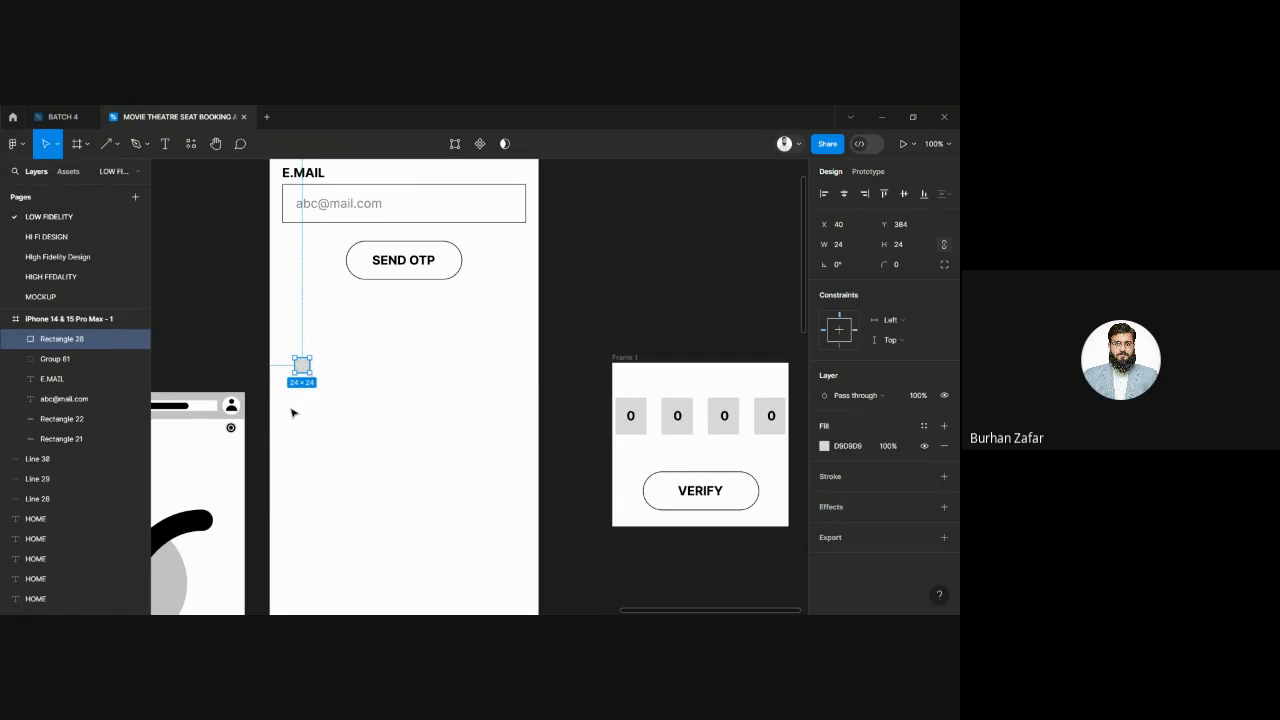
# Step: Draw a 96 × 133 rectangle below the small square and place a duplicate beside it at X 125
pyautogui.press('r')
pyautogui.moveTo(284, 408); pyautogui.dragTo(343, 492)
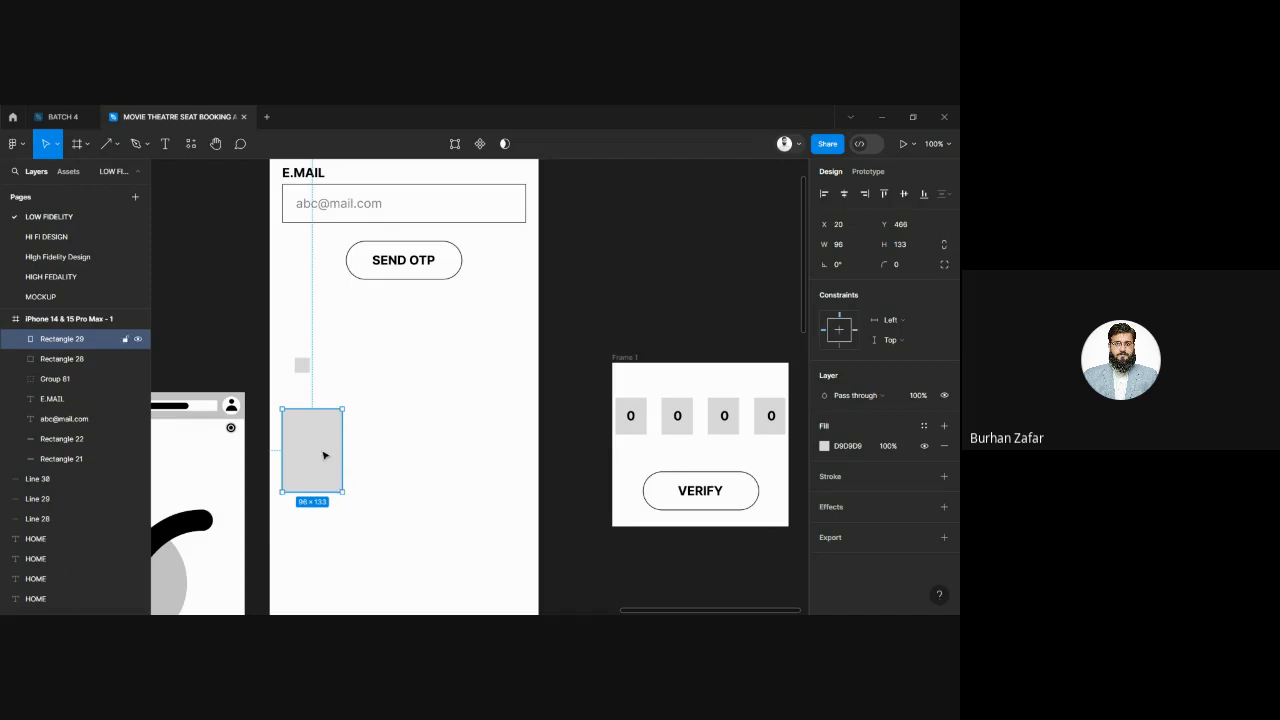
pyautogui.hotkey('ctrl', 'd')
pyautogui.moveTo(333, 455); pyautogui.dragTo(390, 457)
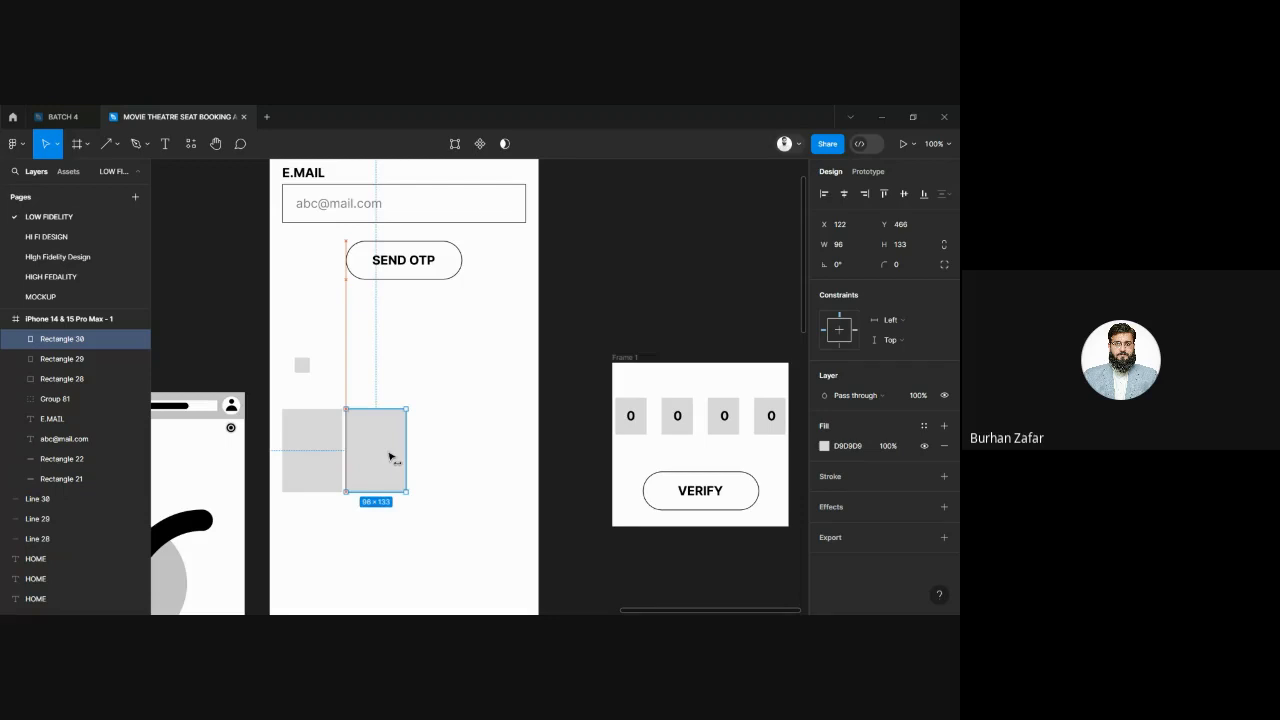
pyautogui.press('Right')
pyautogui.press('Right')
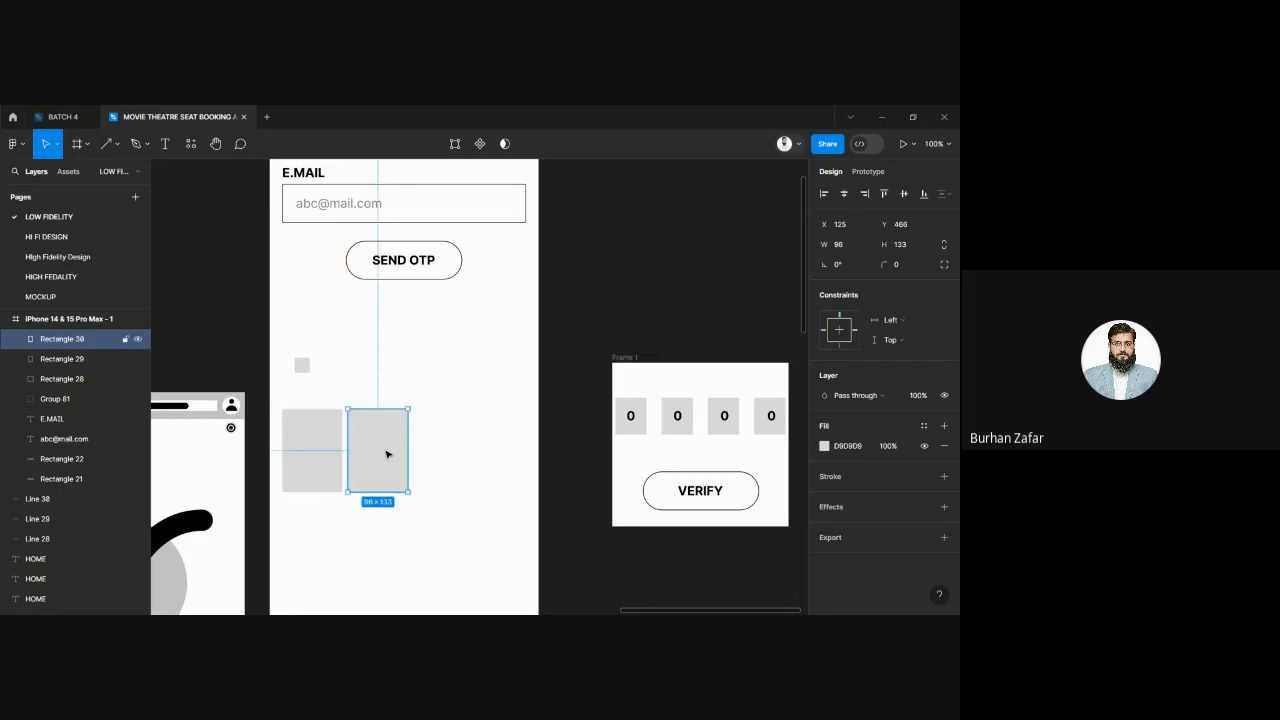
# Step: Repeat the rectangle duplicate at the same spacing to build a row of nine extending past the e-mail frame's right edge
pyautogui.moveTo(388, 454); pyautogui.dragTo(455, 462)
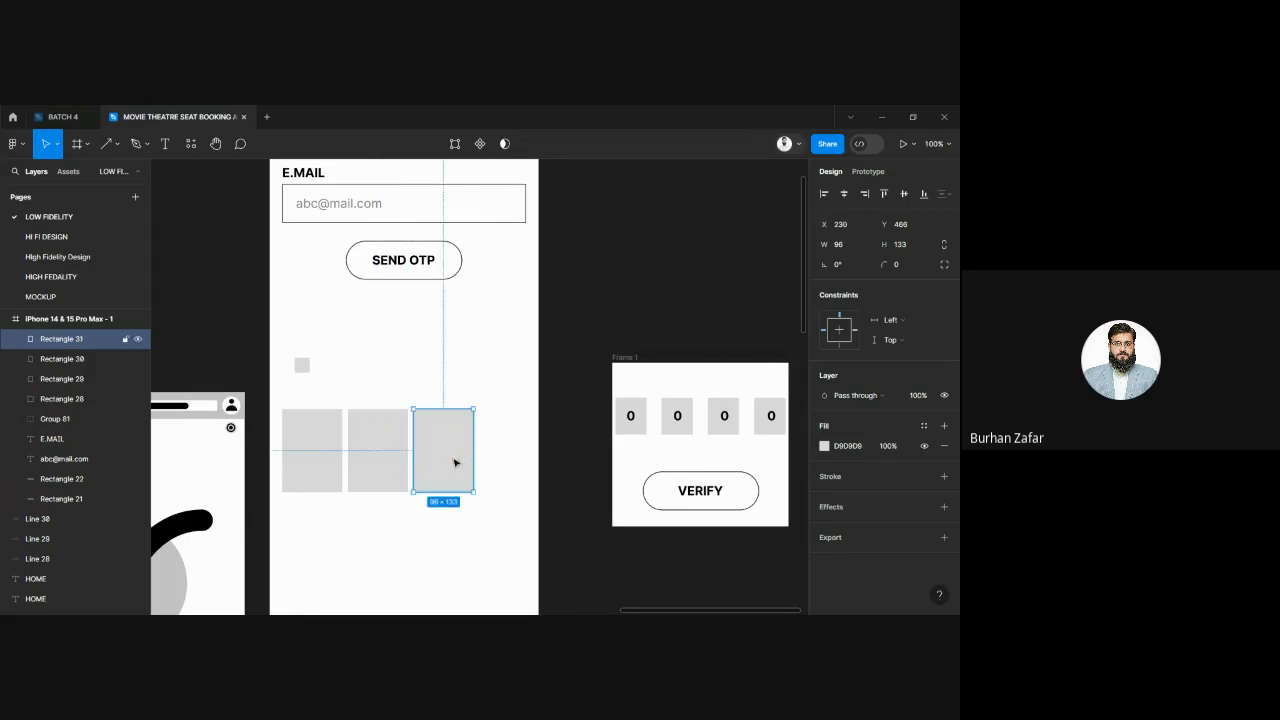
pyautogui.hotkey('ctrl', 'd')
pyautogui.hotkey('ctrl', 'd')
pyautogui.hotkey('ctrl', 'd')
pyautogui.hotkey('ctrl', 'd')
pyautogui.hotkey('ctrl', 'd')
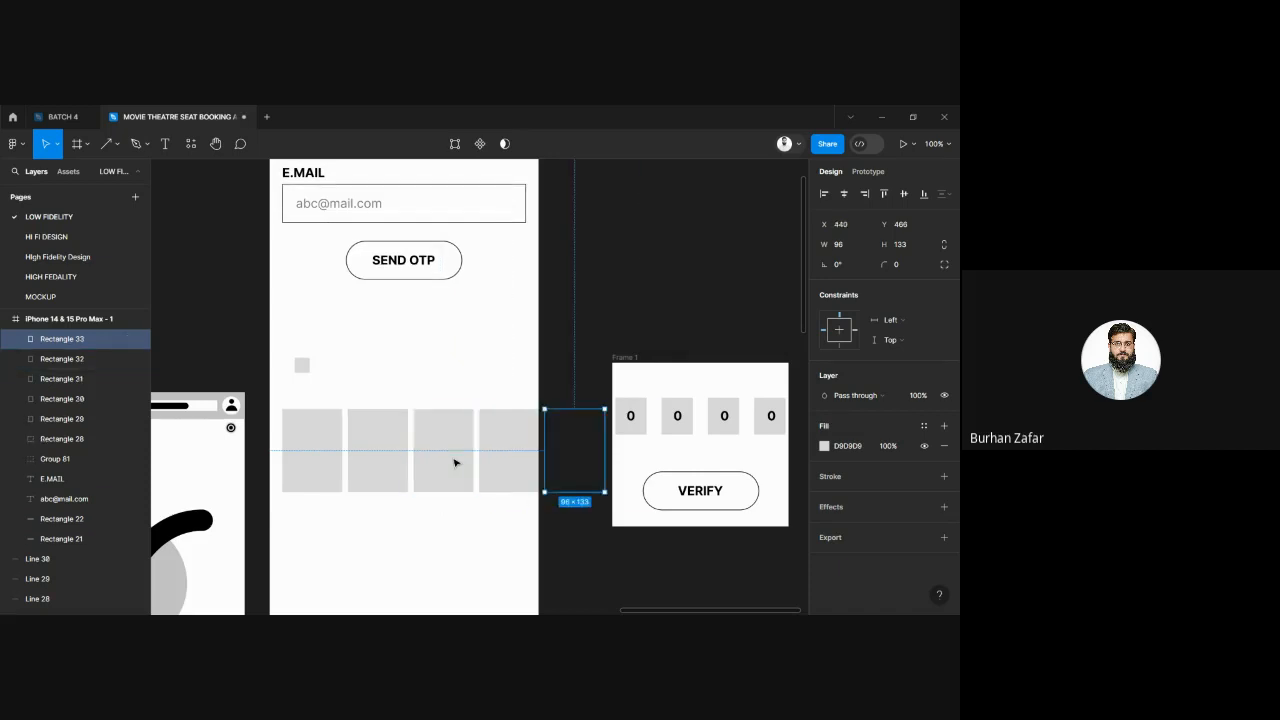
pyautogui.hotkey('ctrl', 'd')
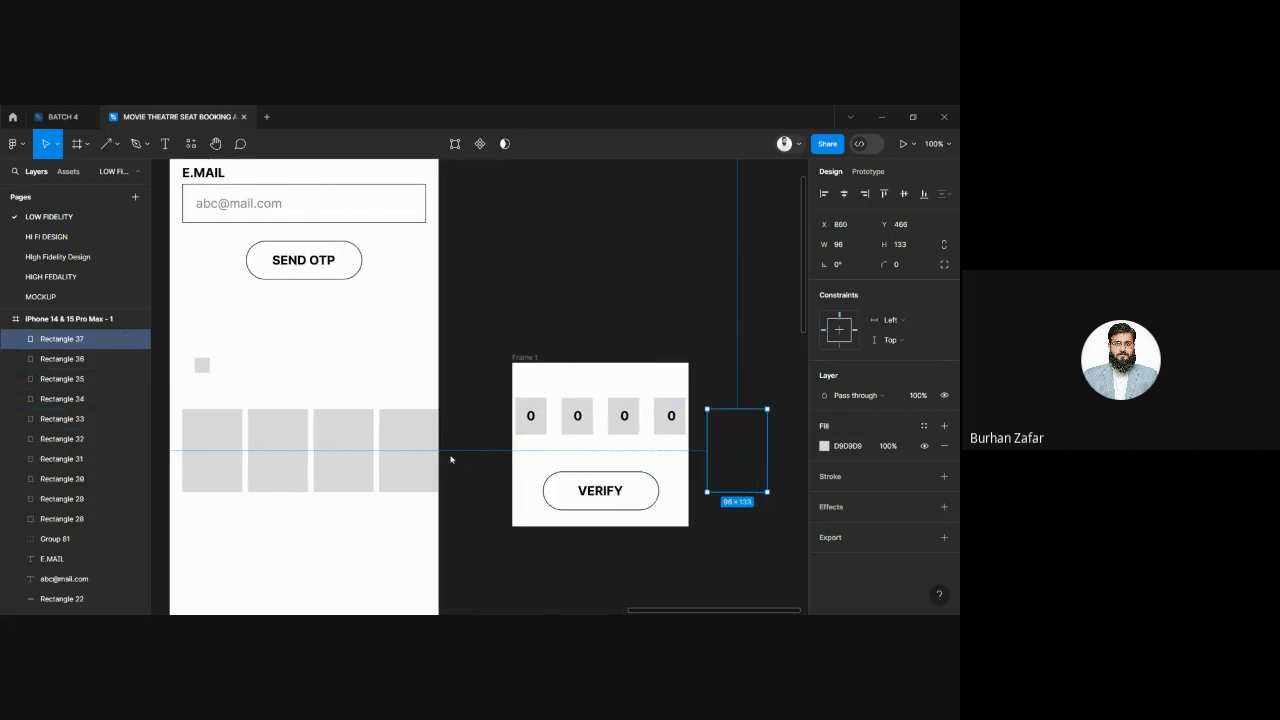
# Step: Move the OTP verification frame up so it clears the row of rectangles extending past the e-mail frame
pyautogui.click(271, 393)
pyautogui.moveTo(234, 372); pyautogui.dragTo(720, 546)
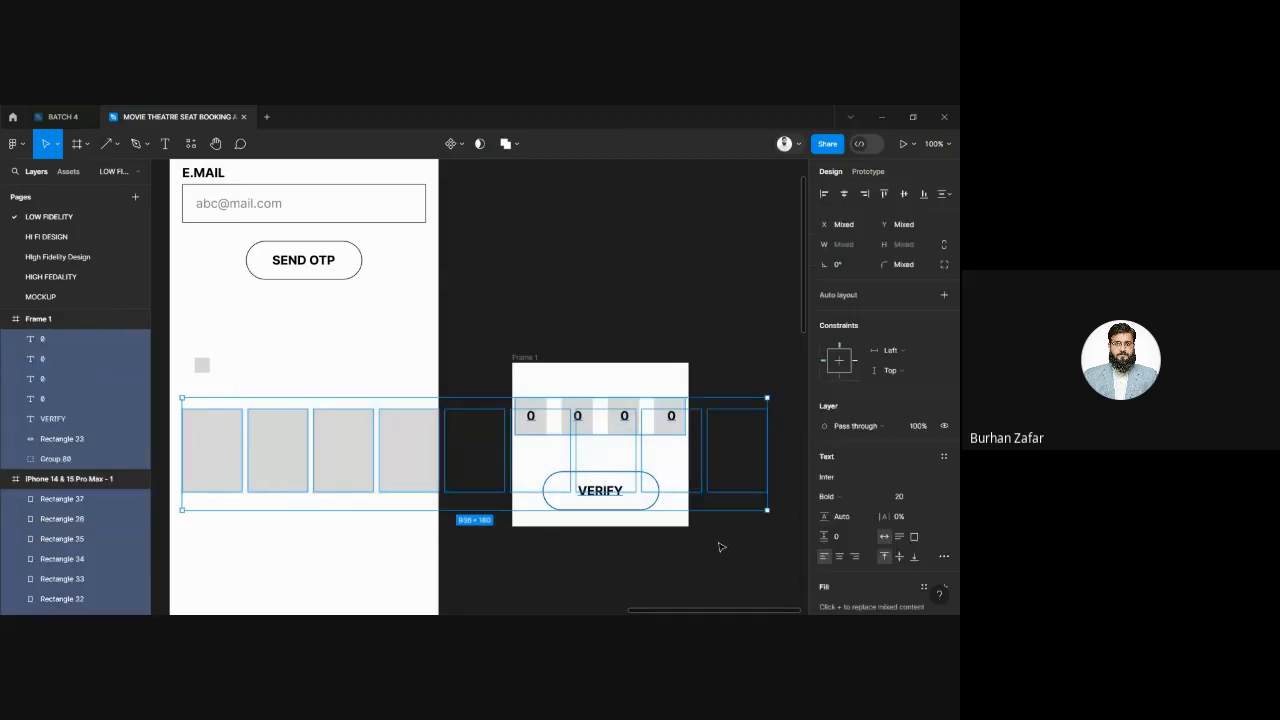
pyautogui.click(516, 357)
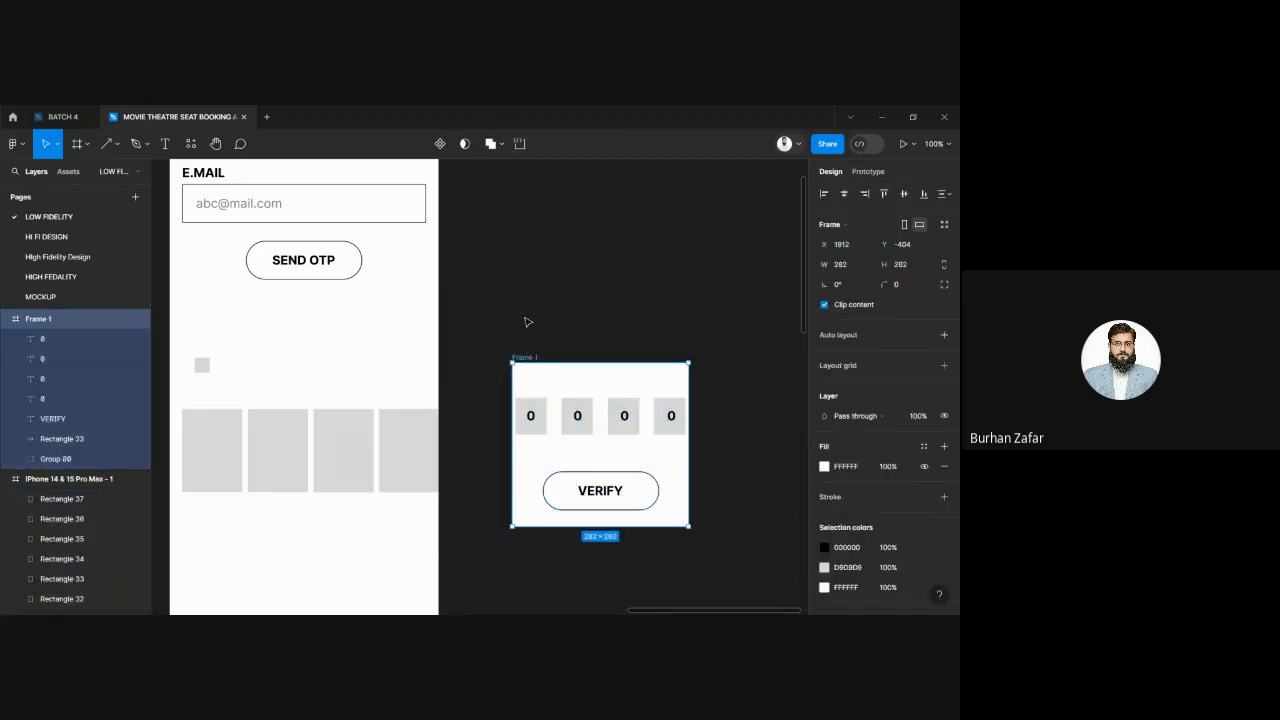
pyautogui.moveTo(526, 356); pyautogui.dragTo(517, 216)
# Step: Group the first eight 96 × 133 rectangles in the row on the e-mail screen
pyautogui.click(226, 403)
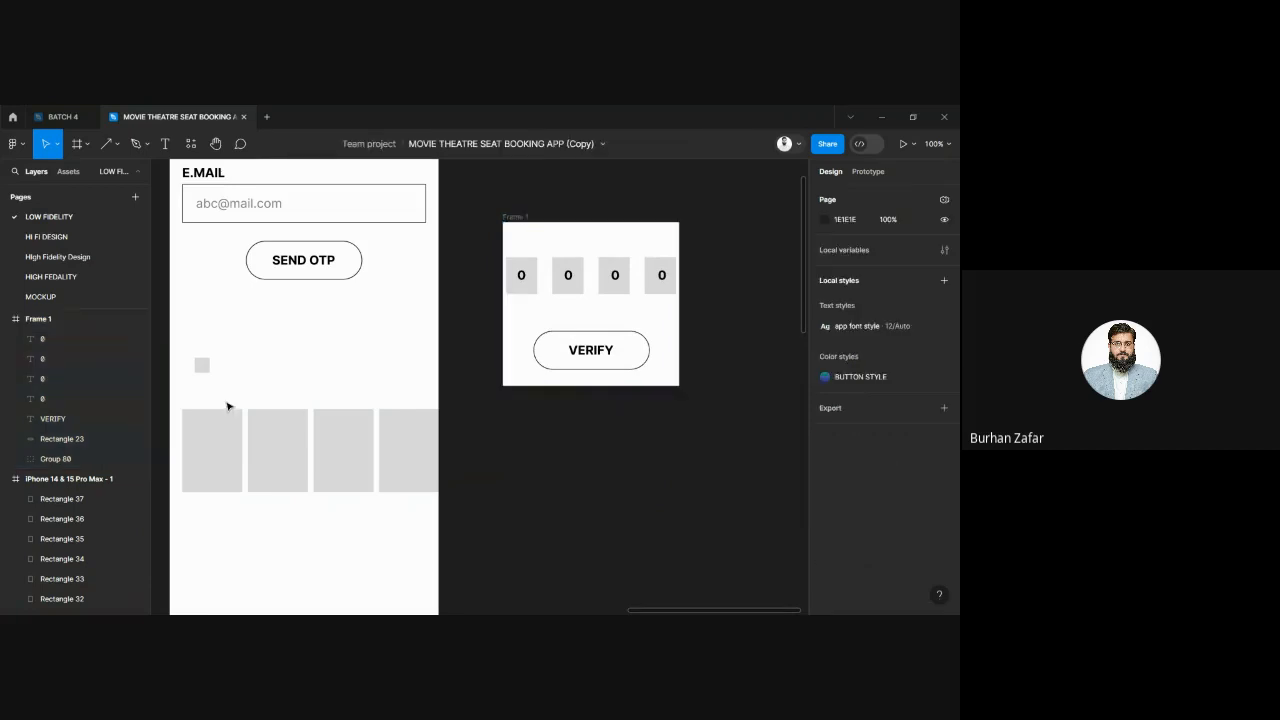
pyautogui.moveTo(216, 394); pyautogui.dragTo(663, 546)
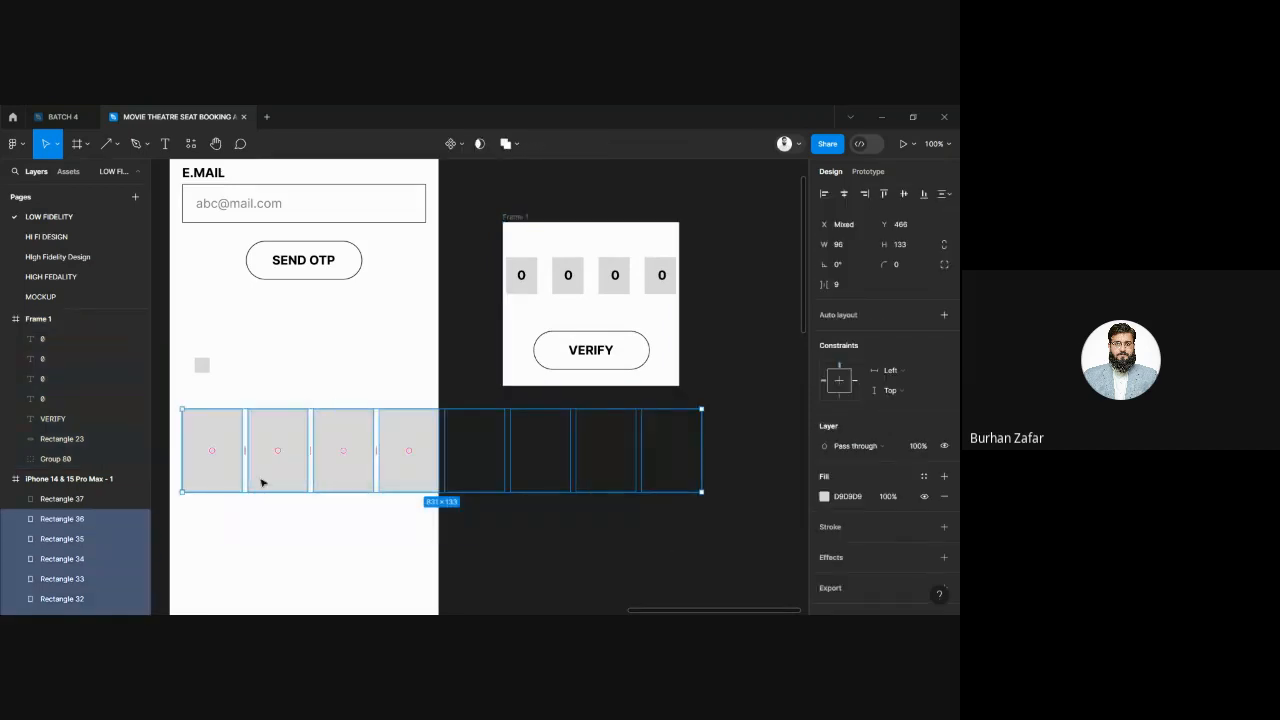
pyautogui.moveTo(262, 483); pyautogui.dragTo(427, 486)
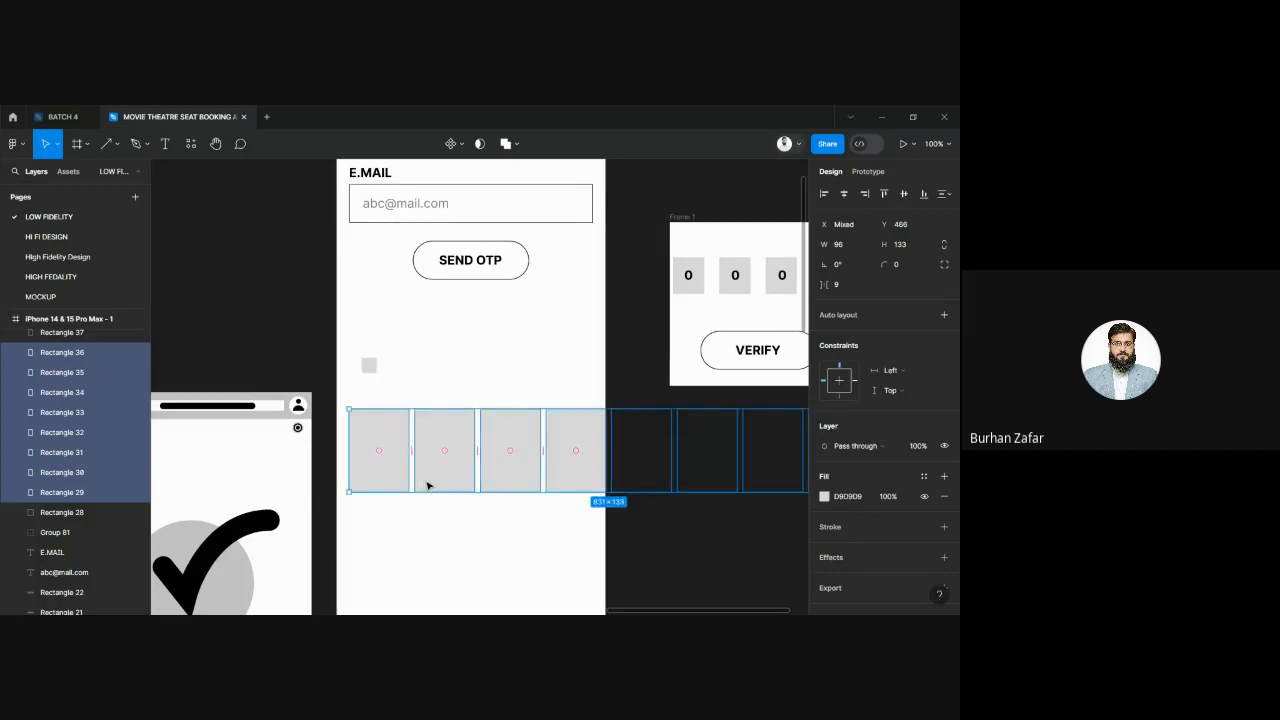
pyautogui.hotkey('ctrl', 'g')
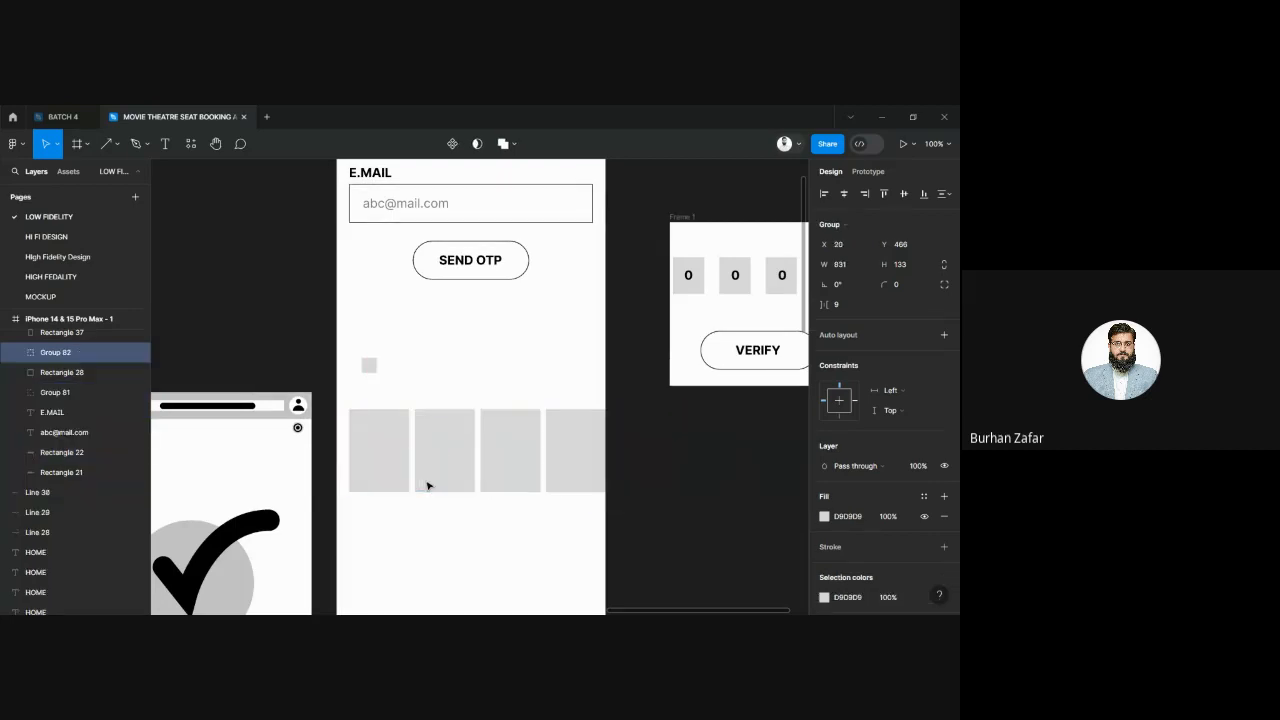
pyautogui.rightClick(427, 486)
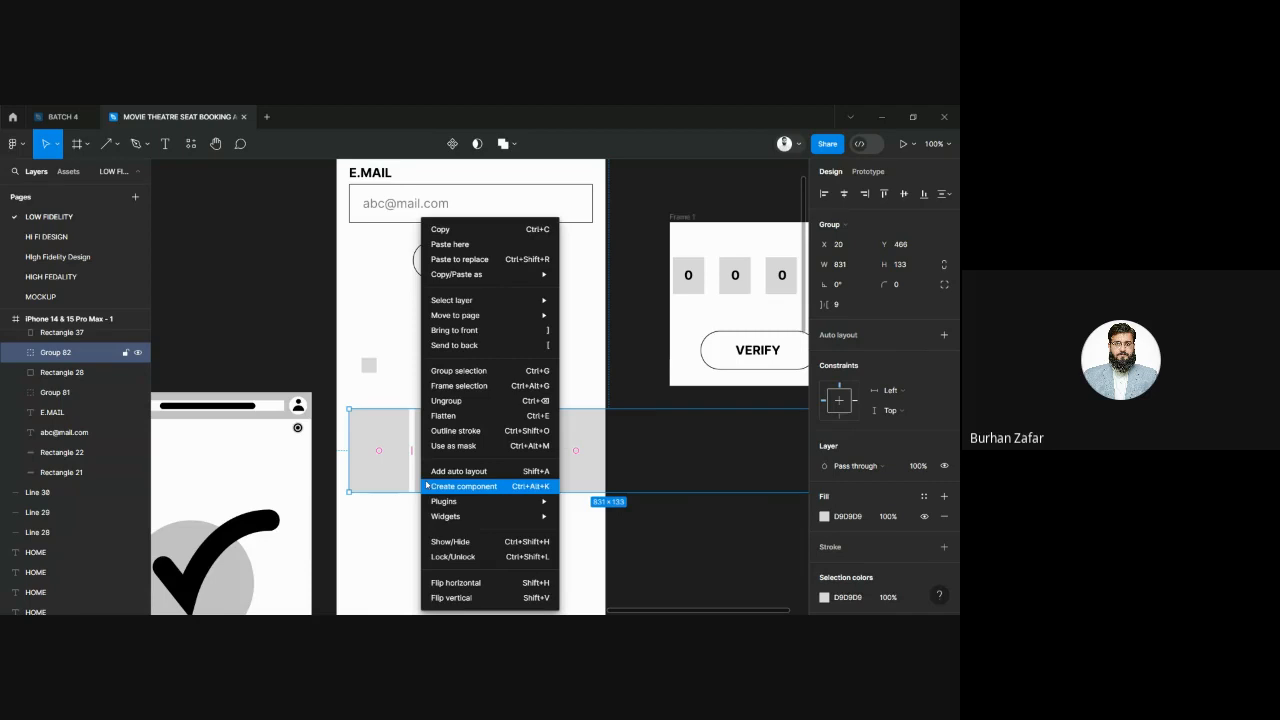
pyautogui.click(391, 518)
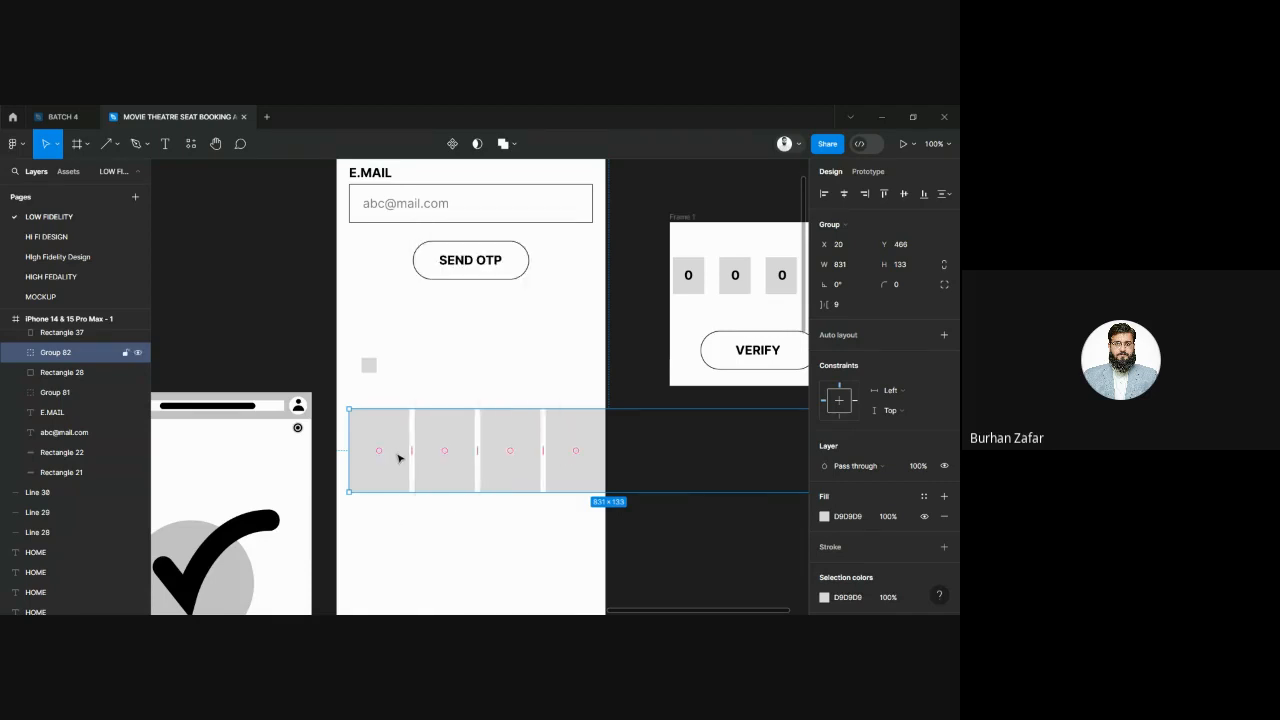
# Step: Shift the grouped rectangle row to X 27, Y 471, and delete the group
pyautogui.moveTo(360, 451); pyautogui.dragTo(217, 474)
pyautogui.moveTo(409, 458)
pyautogui.mouseDown()
pyautogui.moveTo(443, 451)
pyautogui.moveTo(404, 460)
pyautogui.mouseUp()
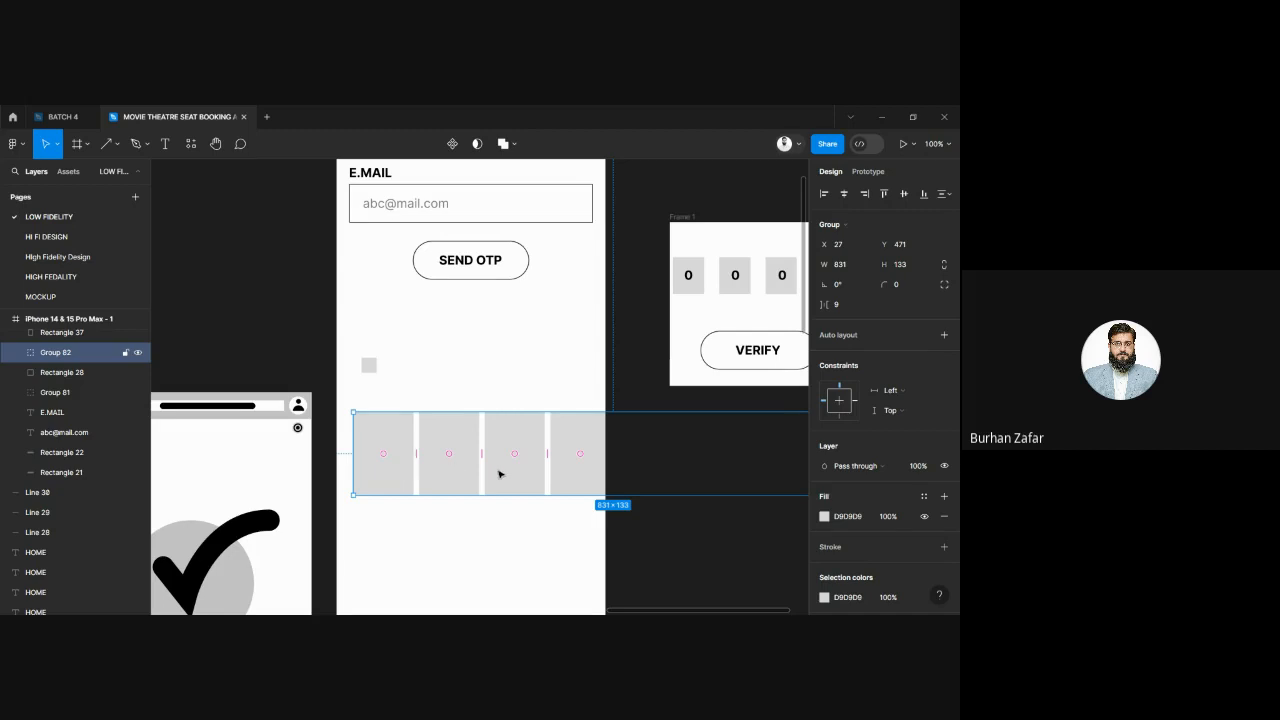
pyautogui.press('Delete')
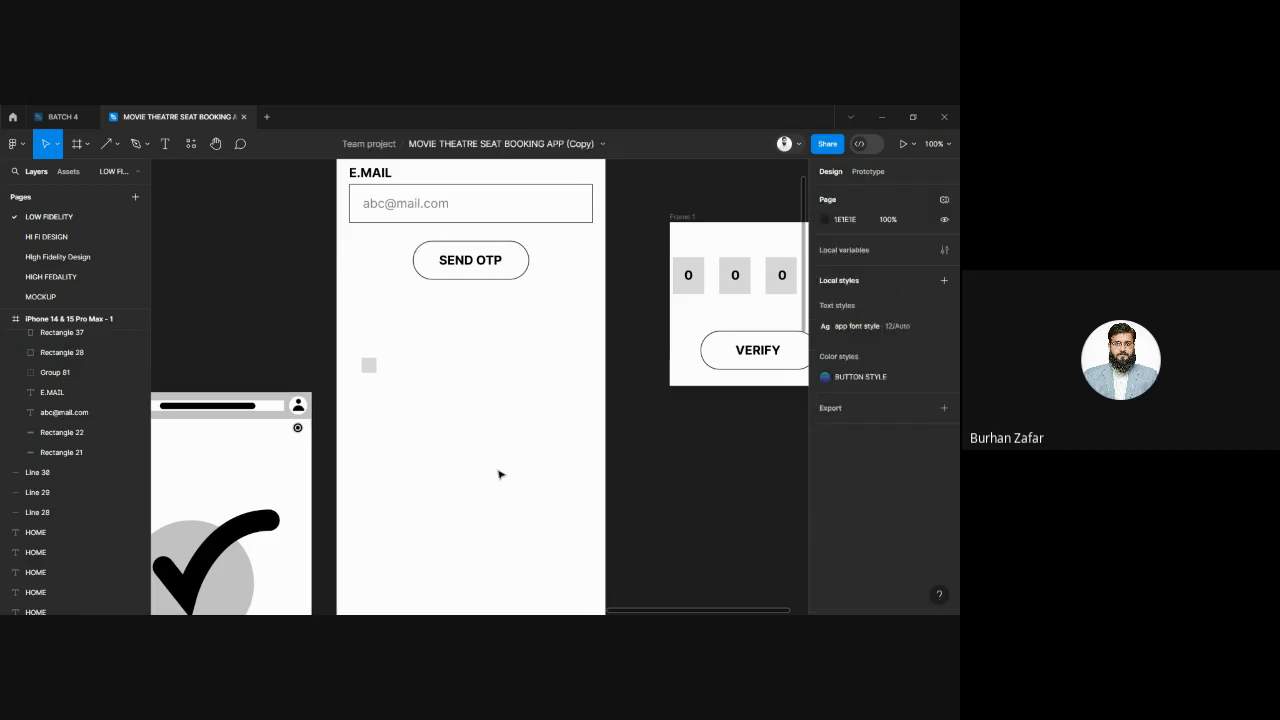
# Step: Duplicate the 24 × 24 square below the SEND OTP button to form a row of four
pyautogui.click(369, 367)
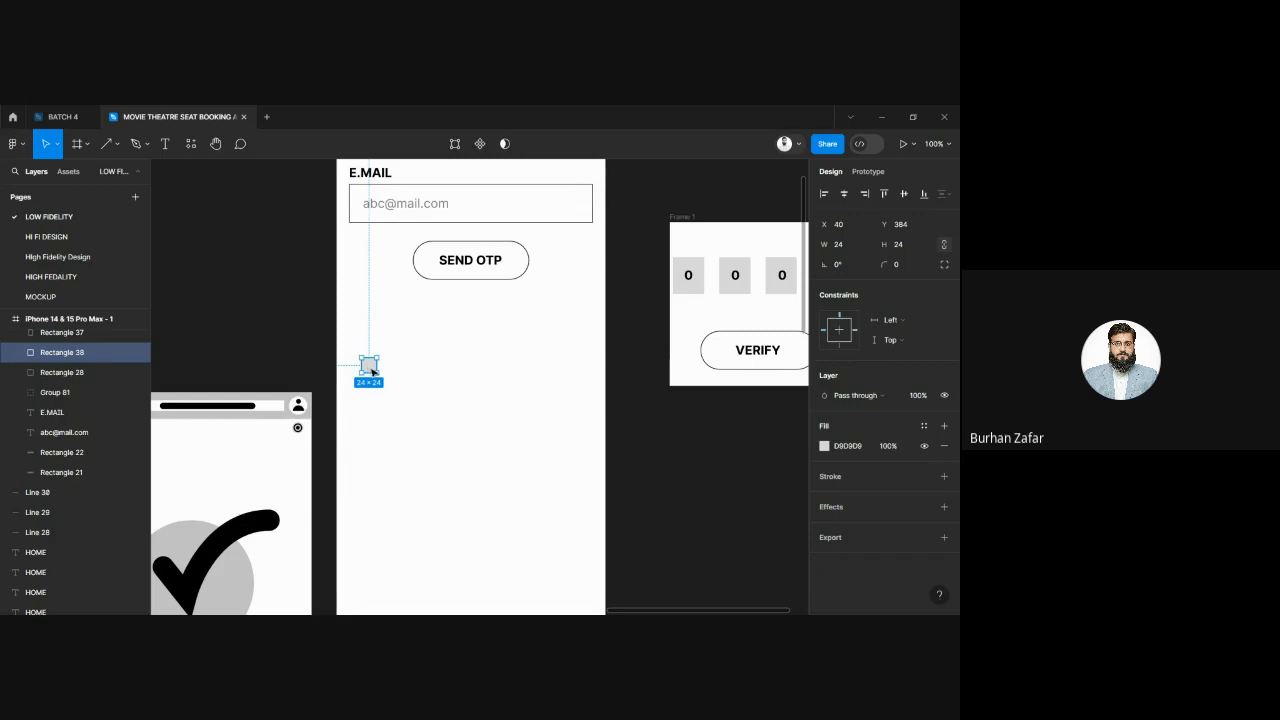
pyautogui.keyDown('alt'); pyautogui.moveTo(370, 370); pyautogui.dragTo(409, 386); pyautogui.keyUp('alt')
pyautogui.hotkey('ctrl', 'd')
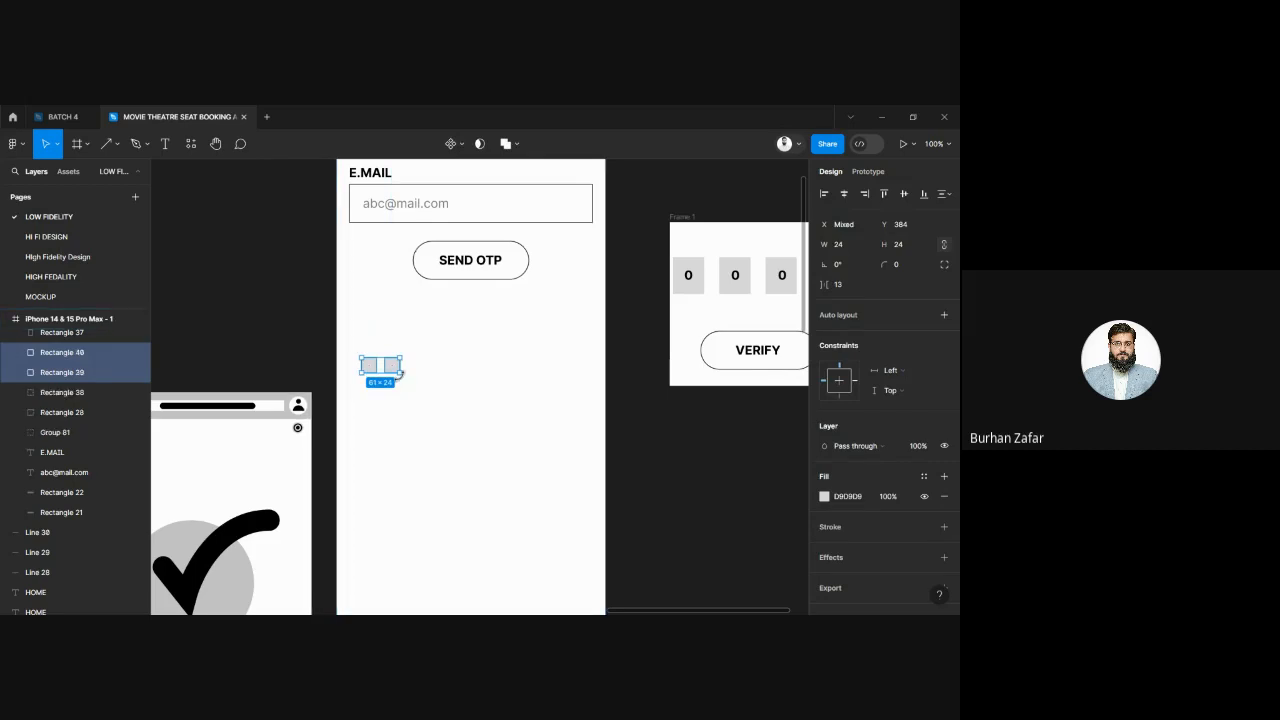
pyautogui.moveTo(396, 371); pyautogui.dragTo(441, 380)
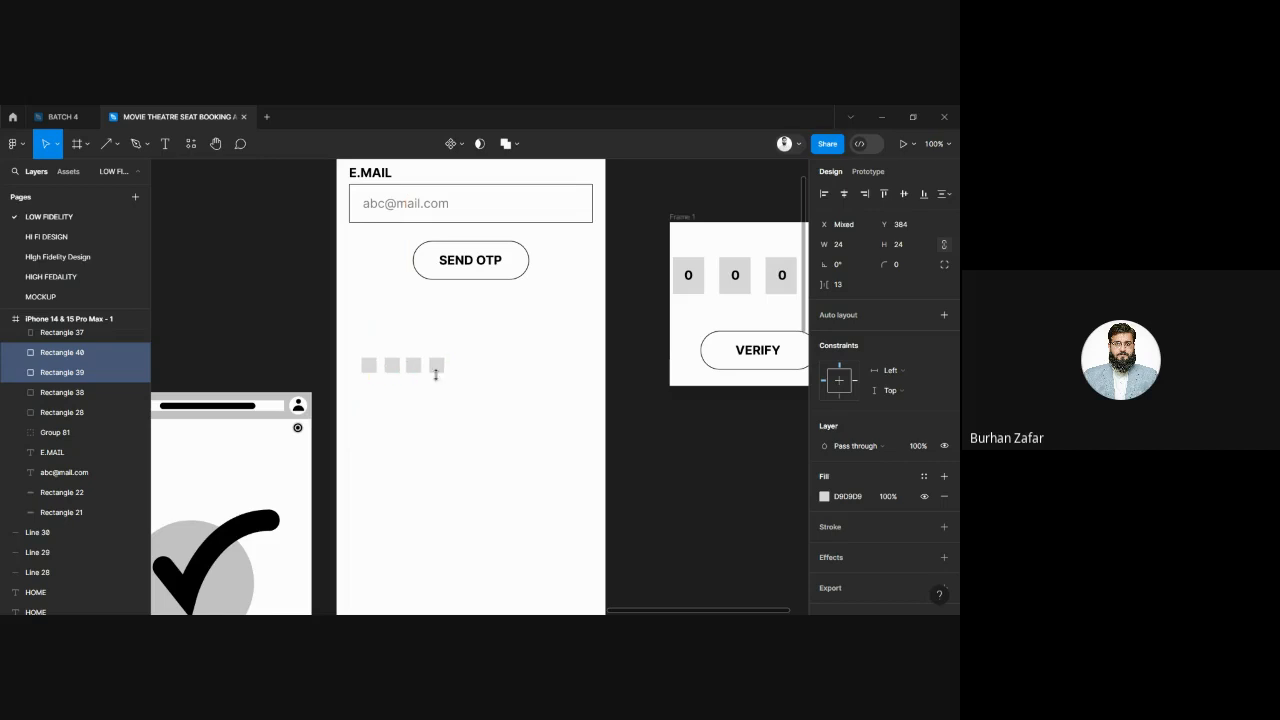
# Step: Duplicate the row of small squares twice to build sixteen squares extending past the e-mail frame's right edge
pyautogui.moveTo(368, 347); pyautogui.dragTo(507, 373)
pyautogui.hotkey('ctrl', 'd')
pyautogui.moveTo(364, 347); pyautogui.dragTo(546, 391)
pyautogui.hotkey('ctrl', 'd')
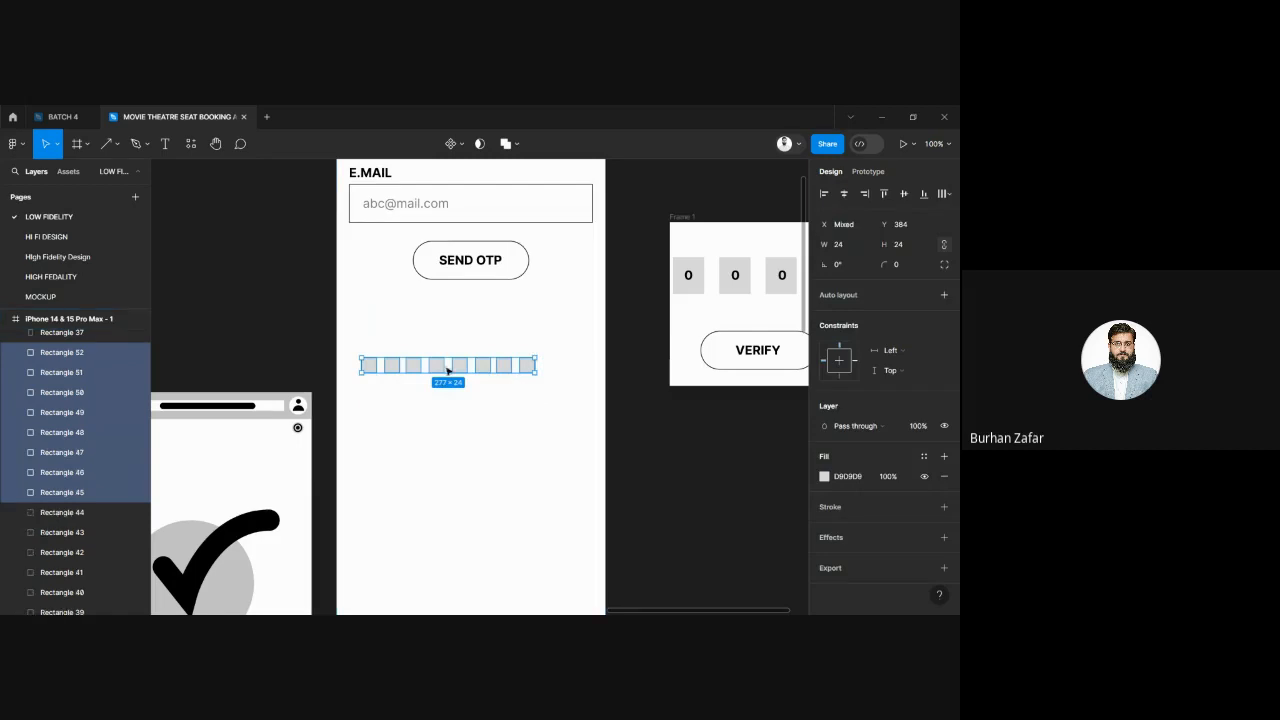
pyautogui.moveTo(439, 368); pyautogui.dragTo(620, 376)
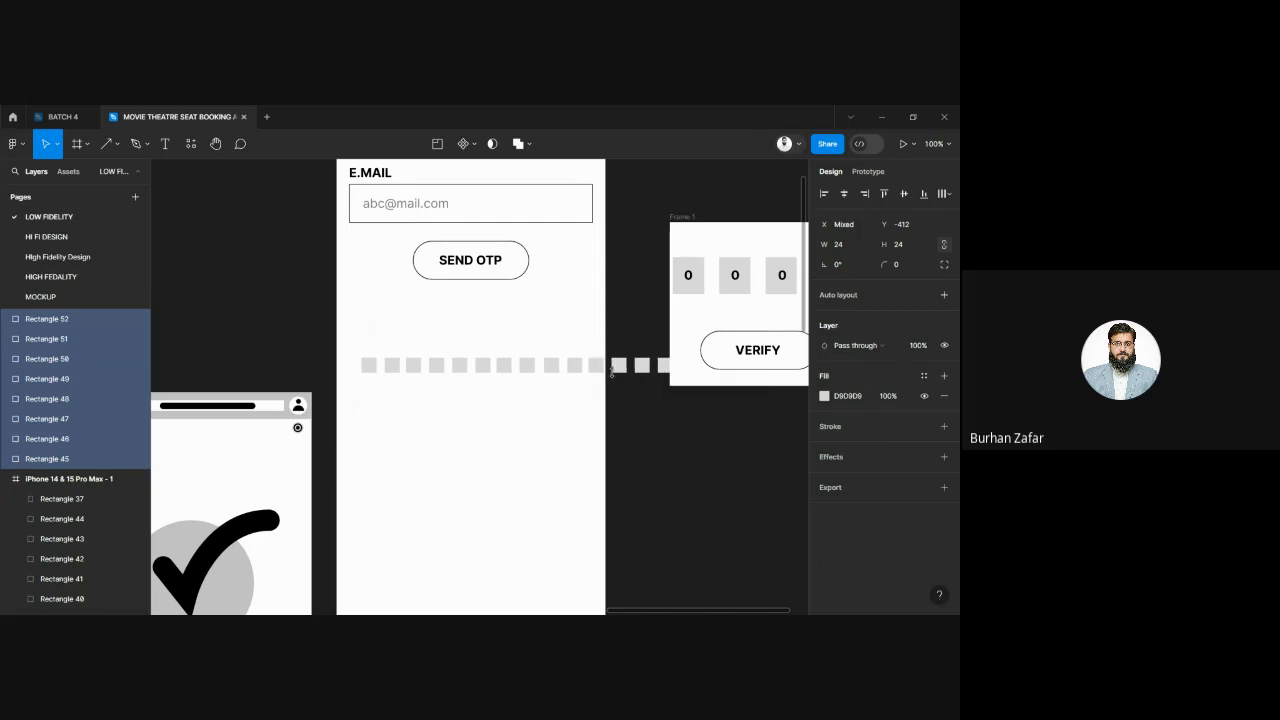
# Step: Group all sixteen small squares, leaving the VERIFY button's rectangle out of the selection
pyautogui.click(362, 346)
pyautogui.moveTo(362, 346); pyautogui.dragTo(714, 428)
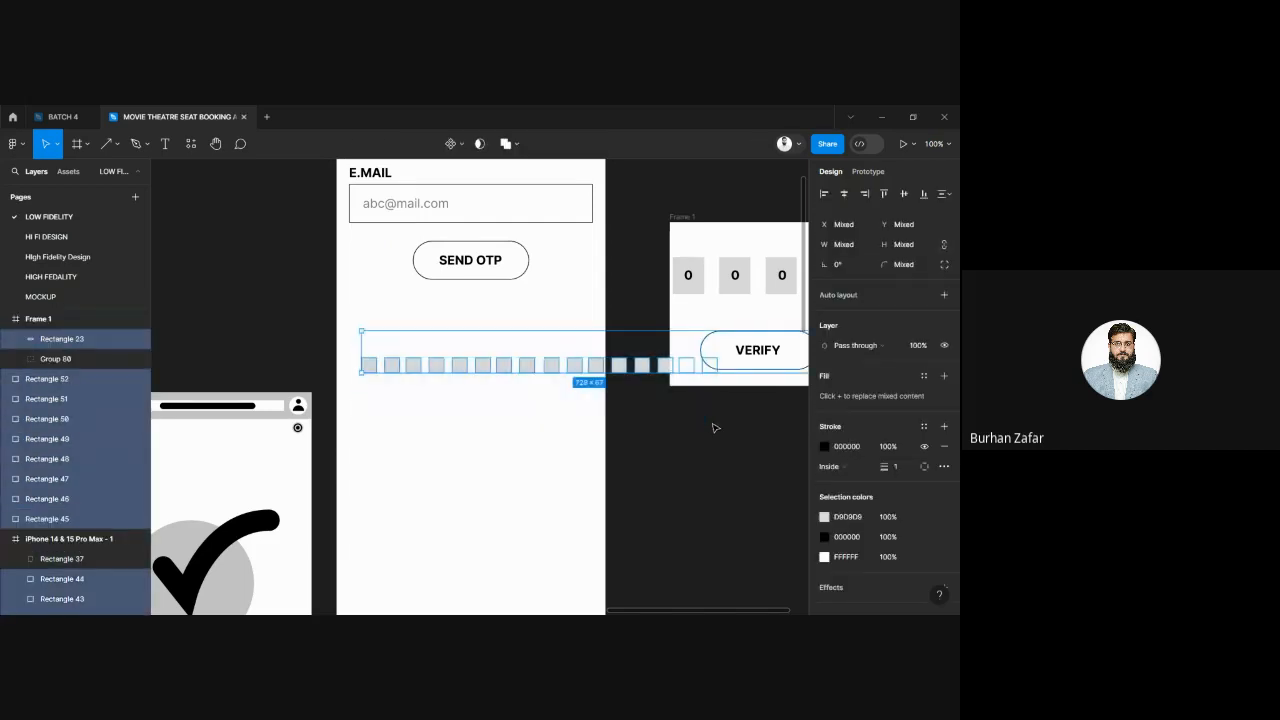
pyautogui.keyDown('shift'); pyautogui.click(715, 352); pyautogui.keyUp('shift')
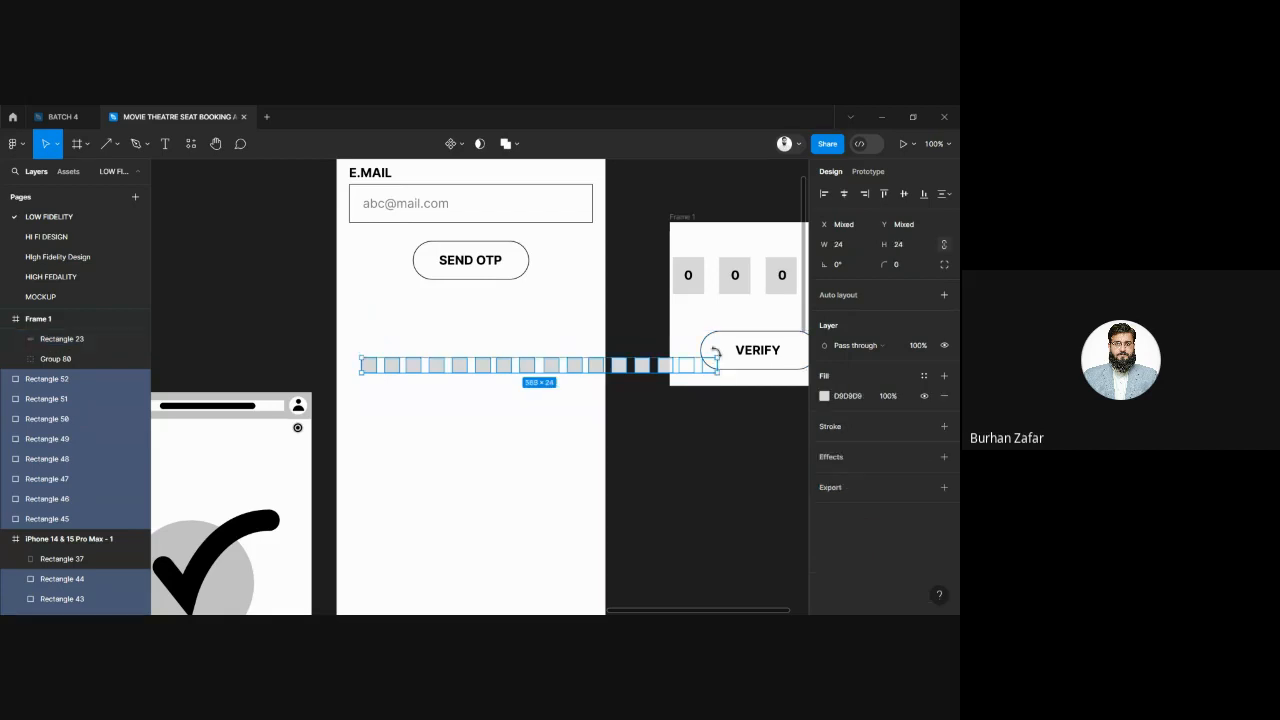
pyautogui.hotkey('ctrl', 'g')
pyautogui.click(646, 408)
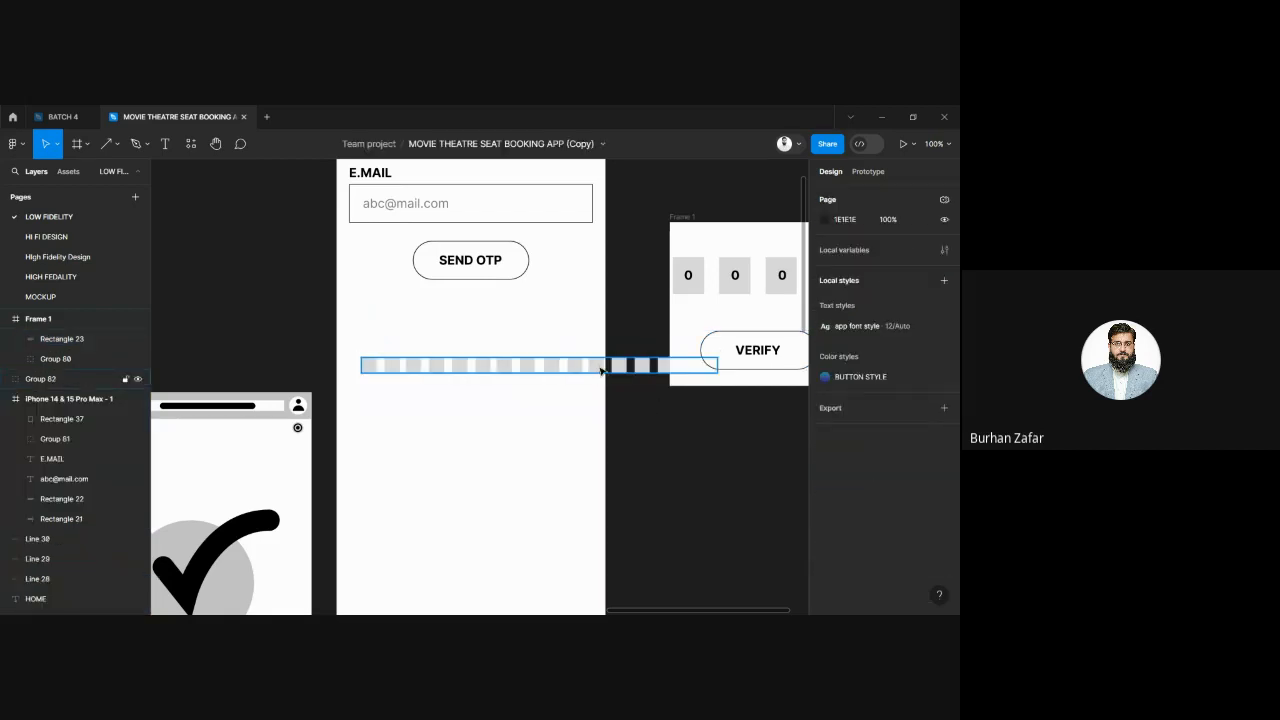
# Step: Move the grouped squares down and to the left so the row overhangs both sides of the e-mail frame
pyautogui.moveTo(603, 373); pyautogui.dragTo(585, 421)
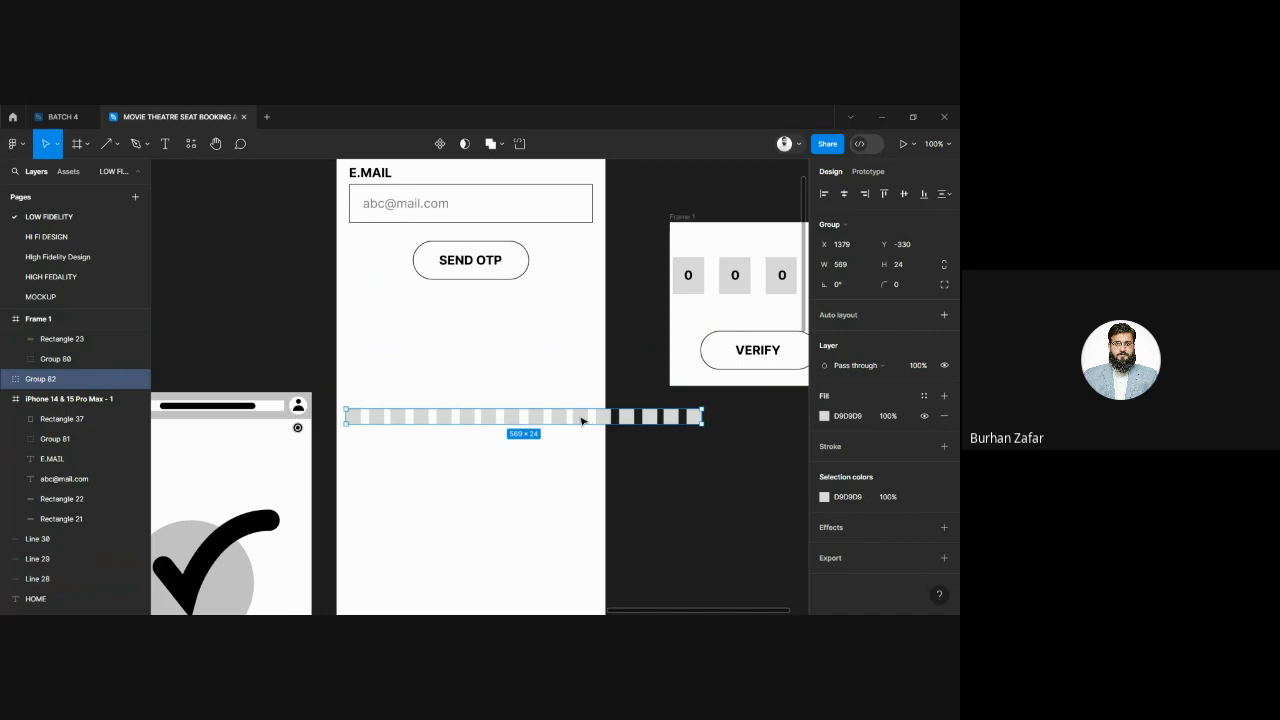
pyautogui.moveTo(583, 418); pyautogui.dragTo(531, 431)
pyautogui.click(613, 483)
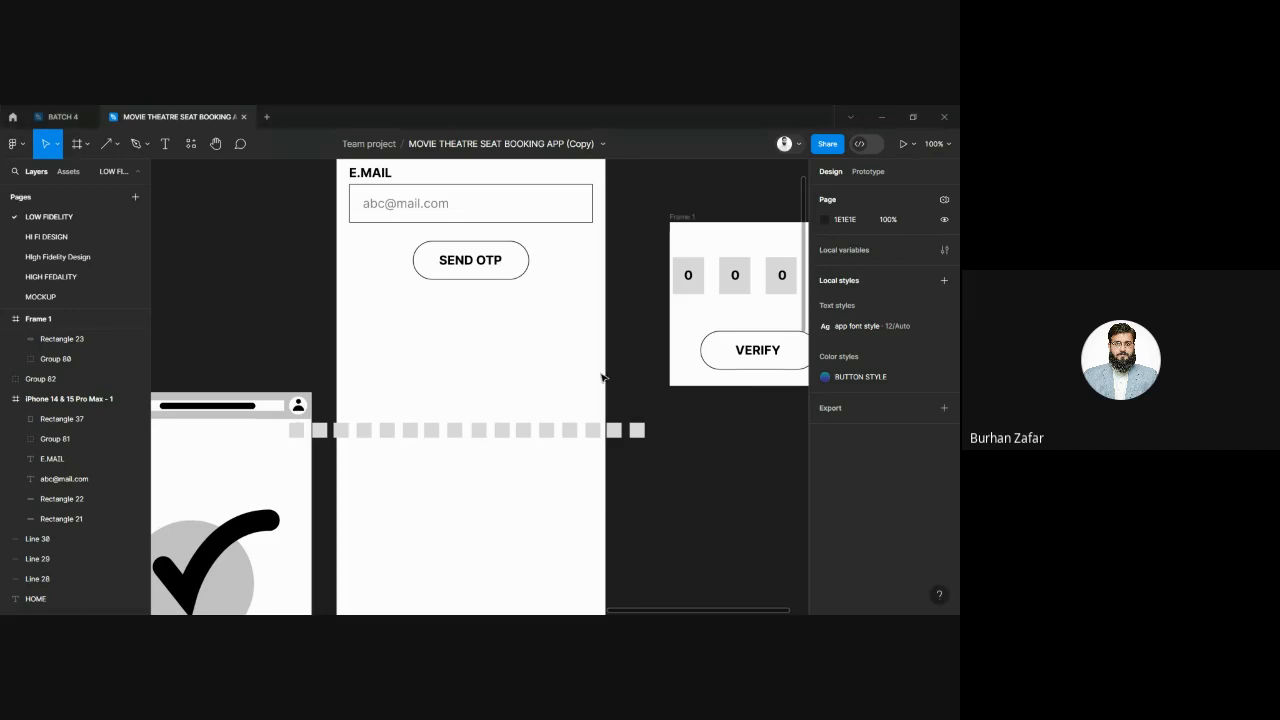
# Step: Replace the SEND OTP button's prototype link to Frame 1 with an on-tap Back action
pyautogui.moveTo(567, 234); pyautogui.dragTo(546, 340)
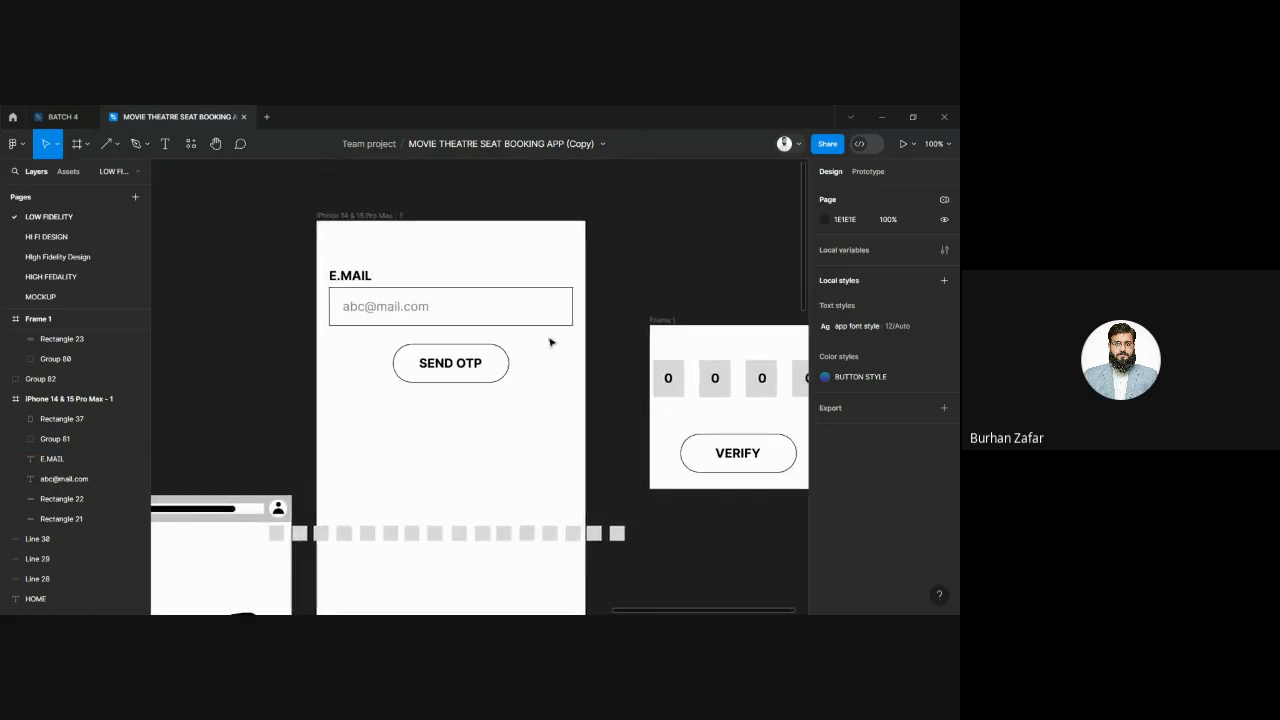
pyautogui.click(503, 369)
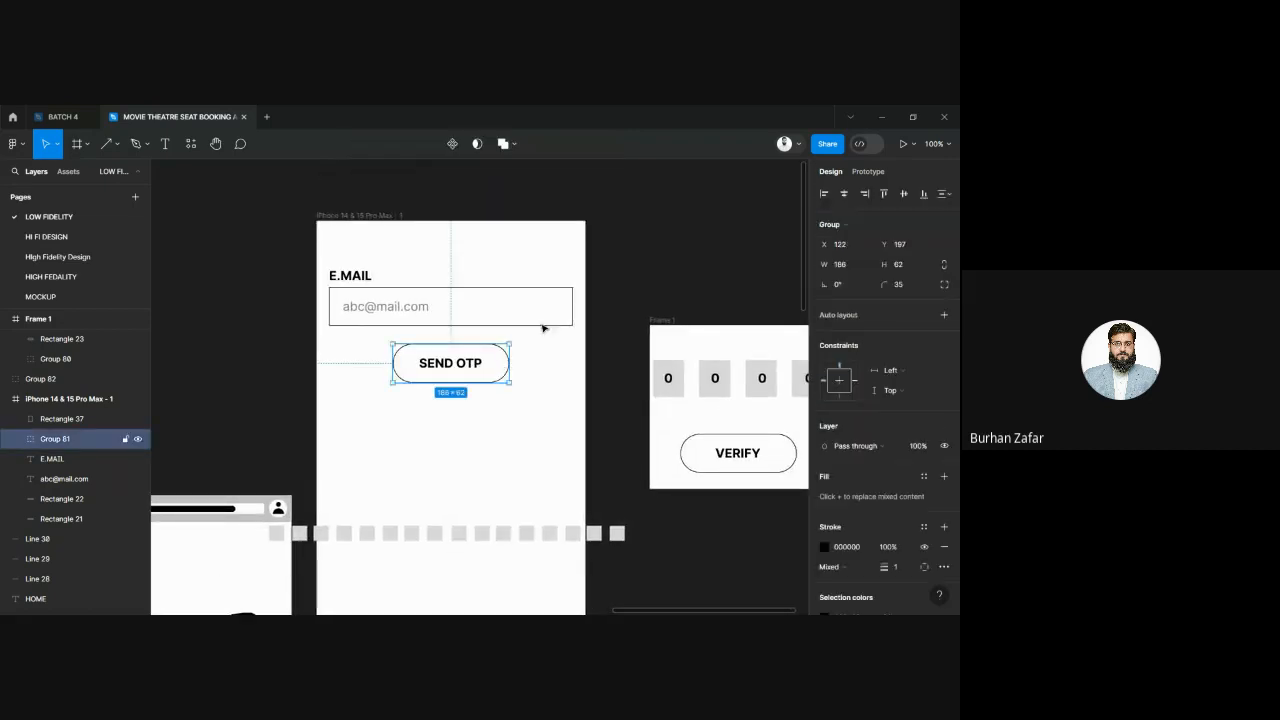
pyautogui.click(868, 172)
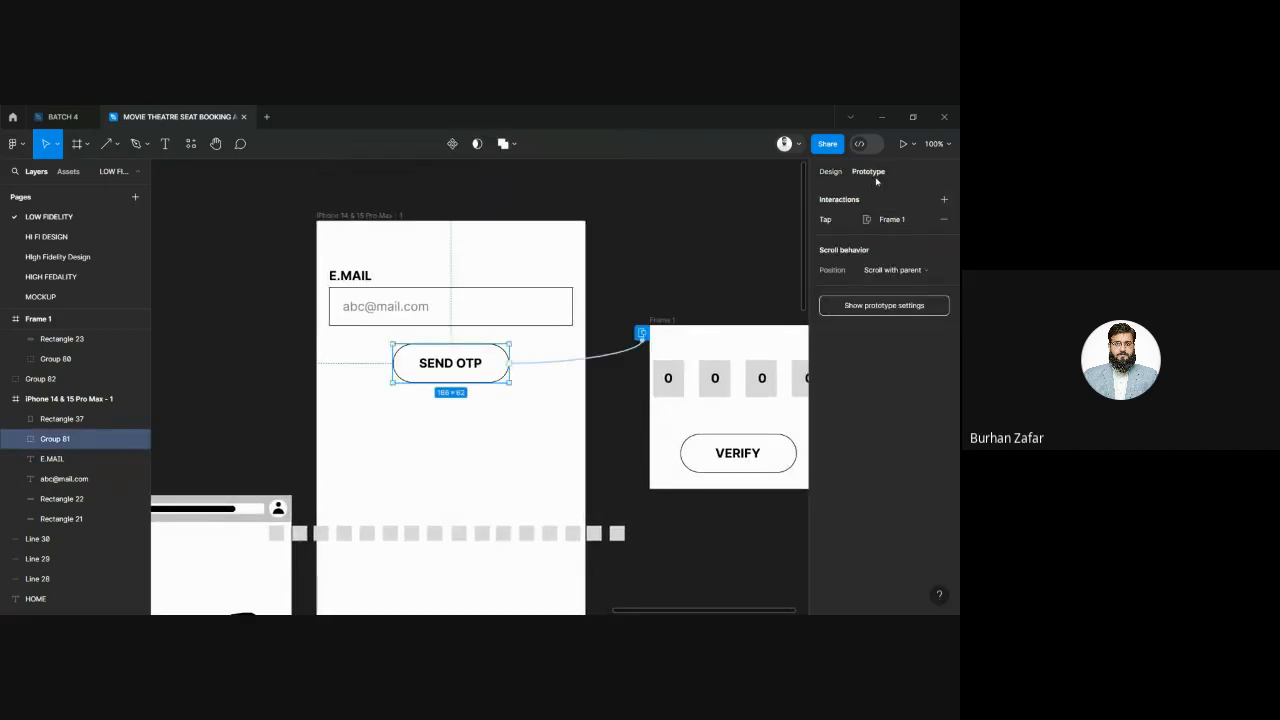
pyautogui.click(546, 362)
pyautogui.click(549, 364)
pyautogui.press('Delete')
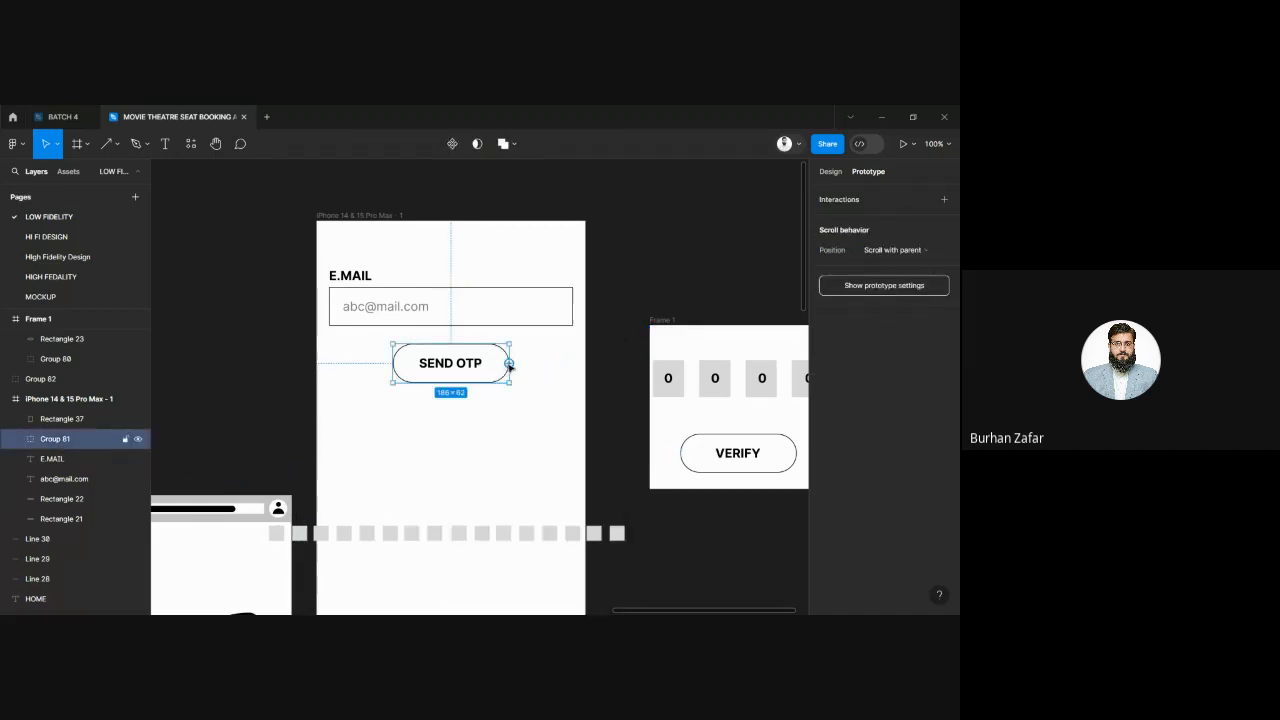
pyautogui.moveTo(509, 365); pyautogui.dragTo(606, 254)
pyautogui.moveTo(509, 363); pyautogui.dragTo(600, 247)
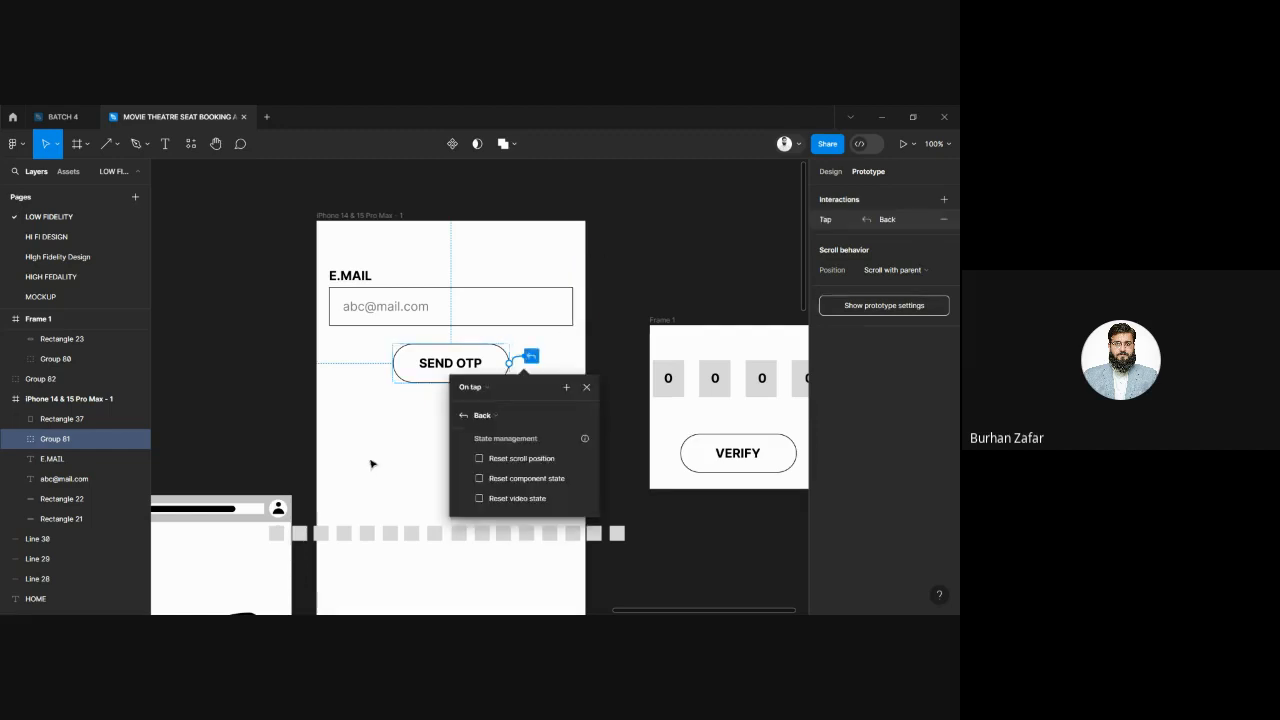
# Step: Give the large grey button on the CHECKOUT DETAILS frame an on-tap Back action
pyautogui.hscroll(-10, 371, 464)
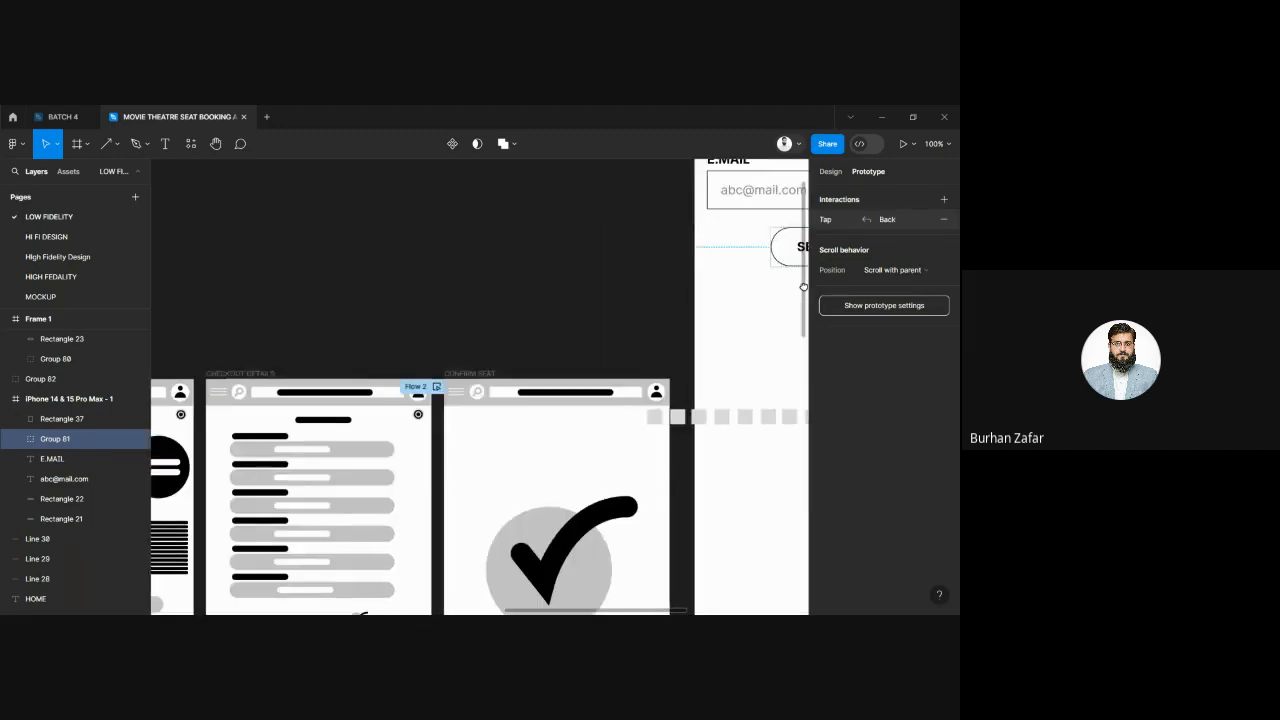
pyautogui.moveTo(831, 247); pyautogui.dragTo(846, 226)
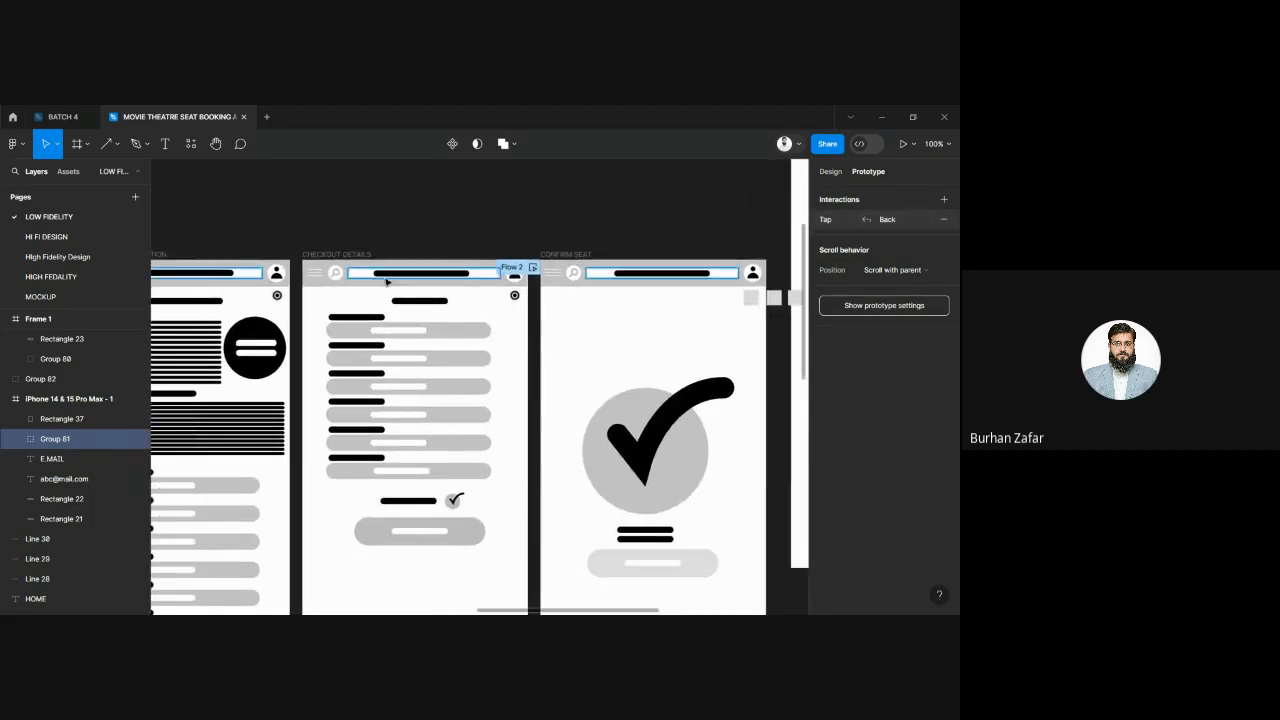
pyautogui.click(455, 530)
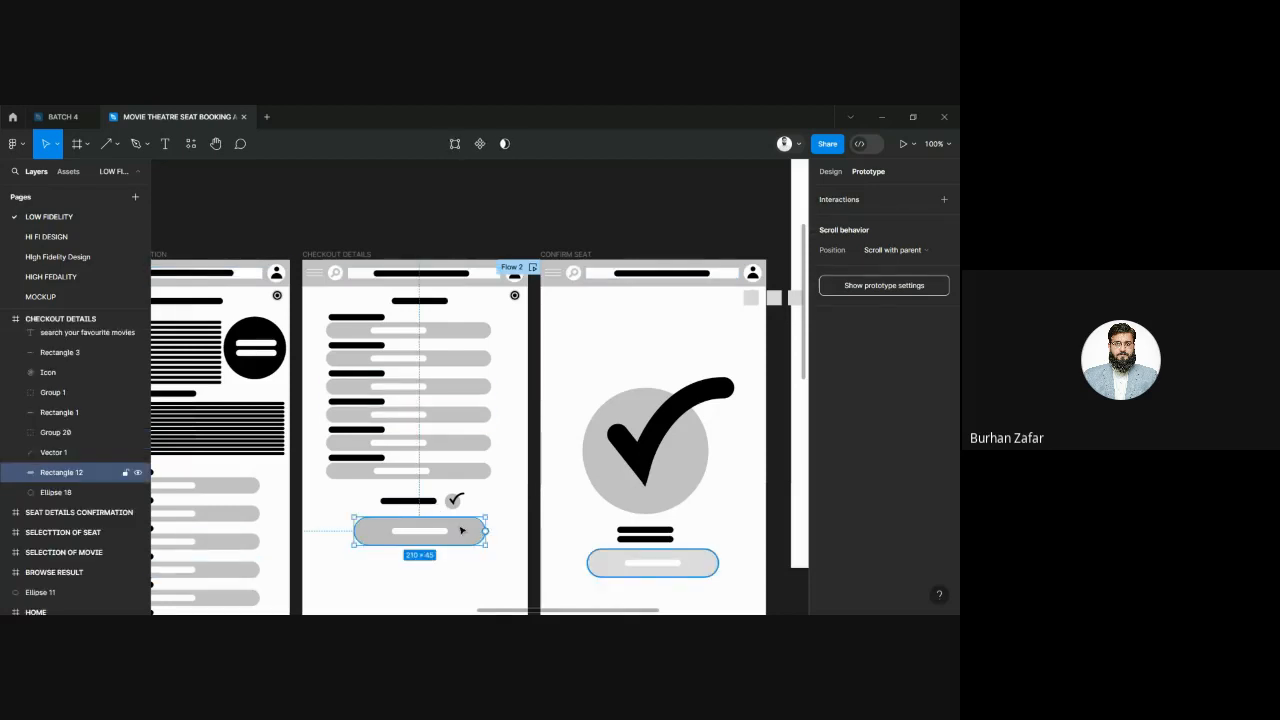
pyautogui.moveTo(485, 531); pyautogui.dragTo(545, 291)
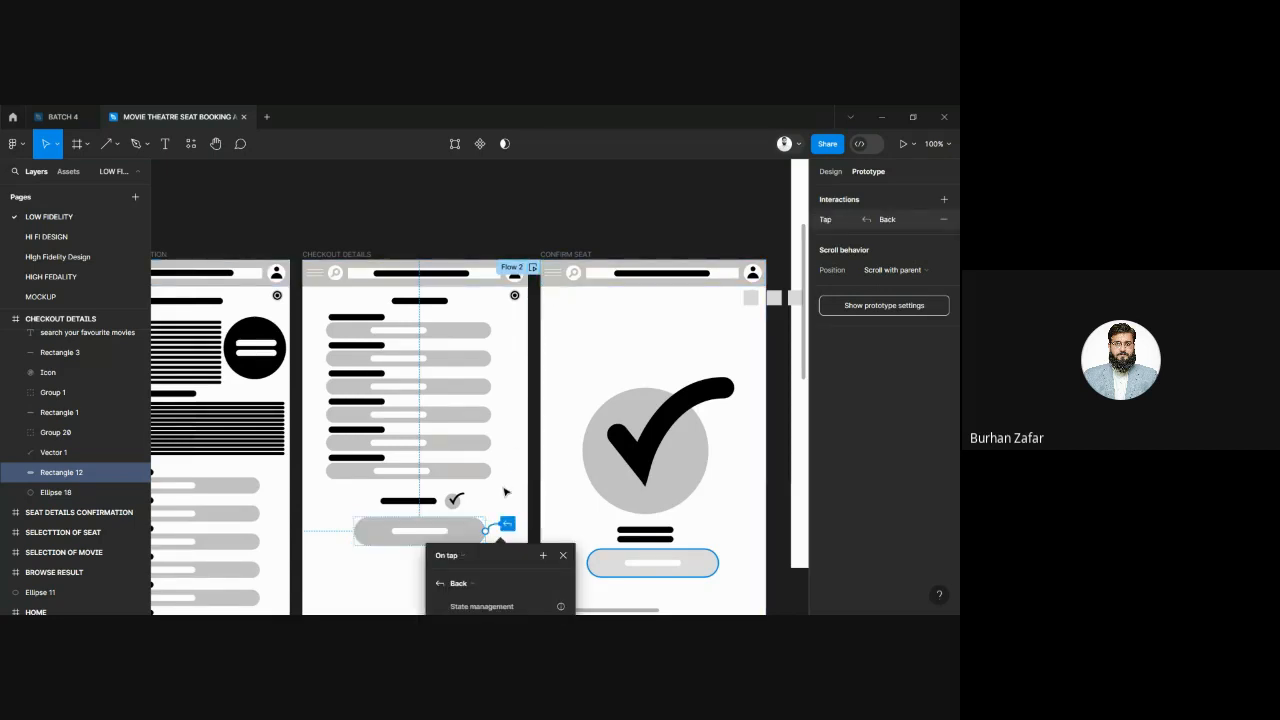
# Step: Replace the CONFIRM SEAT button's link to the e-mail frame with an on-tap Back action
pyautogui.click(705, 567)
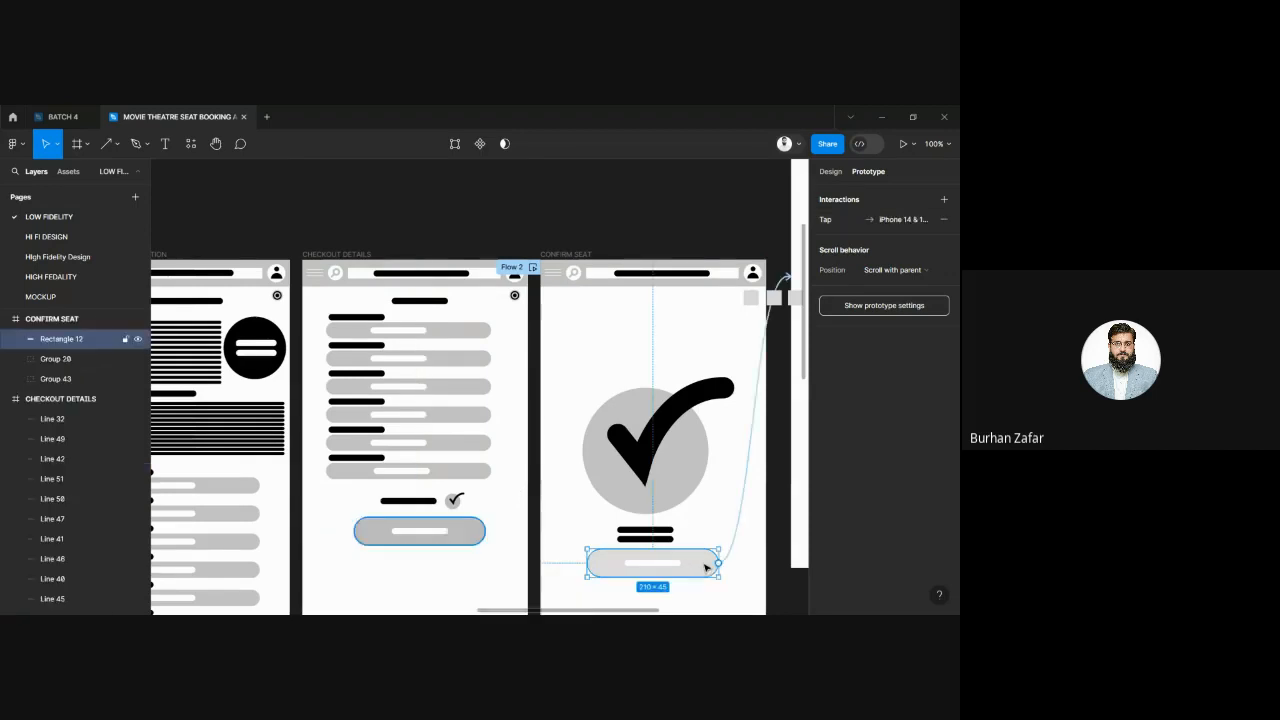
pyautogui.click(747, 473)
pyautogui.press('Delete')
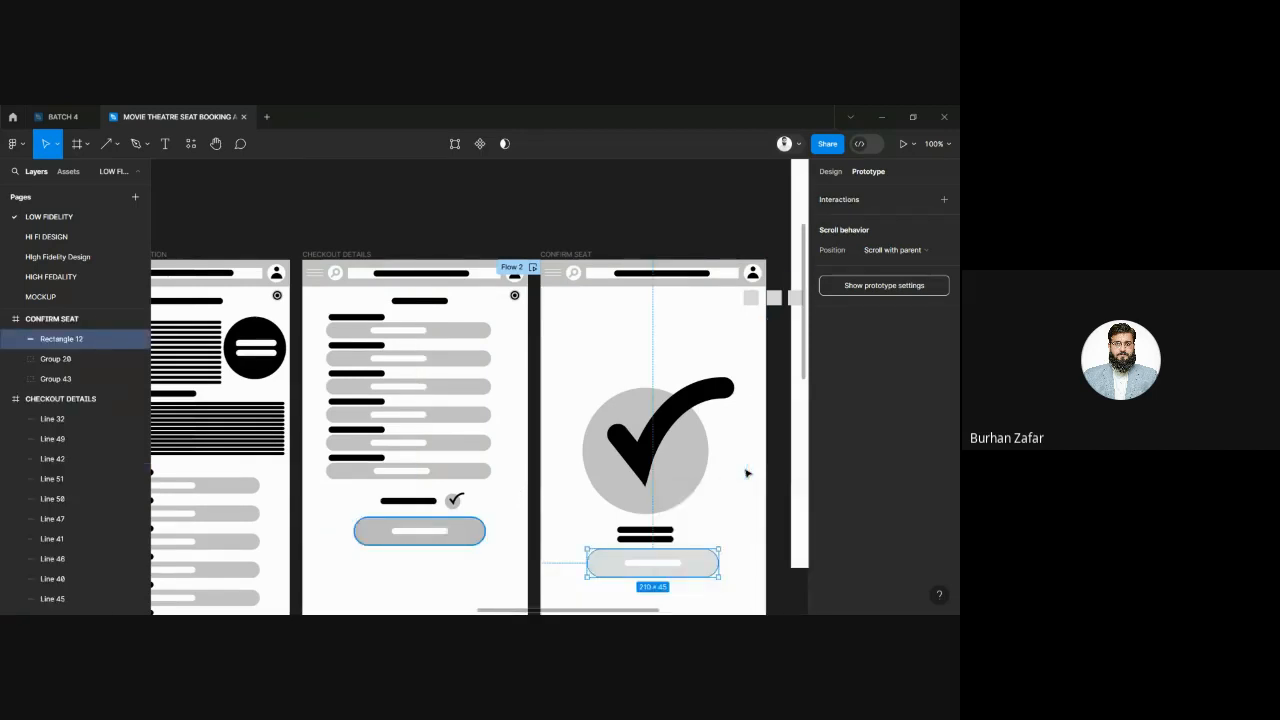
pyautogui.moveTo(720, 564); pyautogui.dragTo(784, 289)
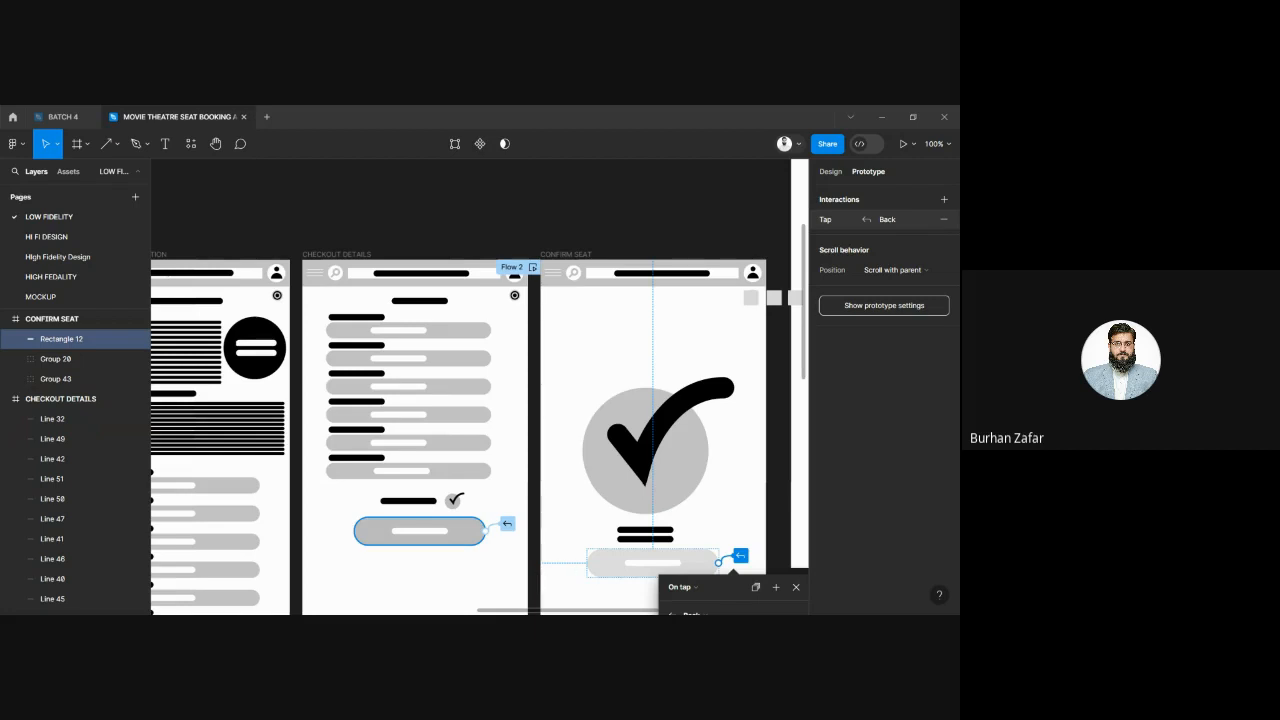
# Step: Post a comment reading "Comments" on the search icon in the CONFIRM SEAT frame's header
pyautogui.click(239, 144)
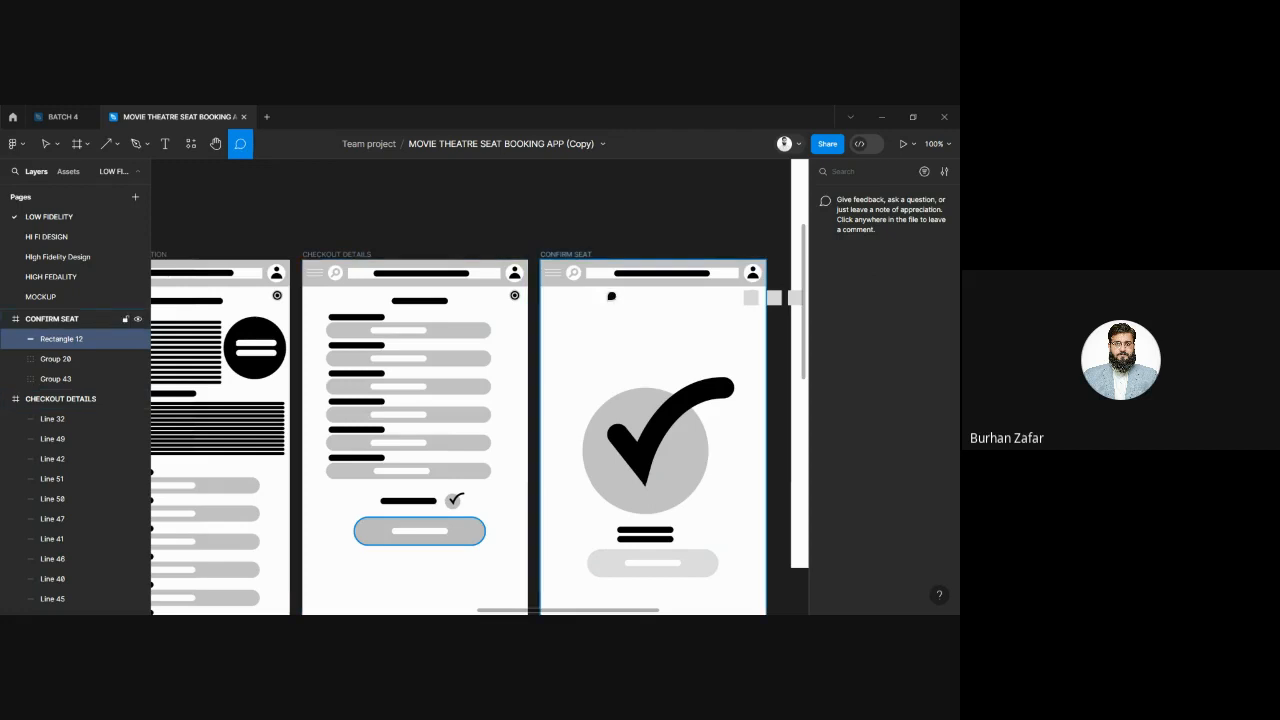
pyautogui.click(574, 274)
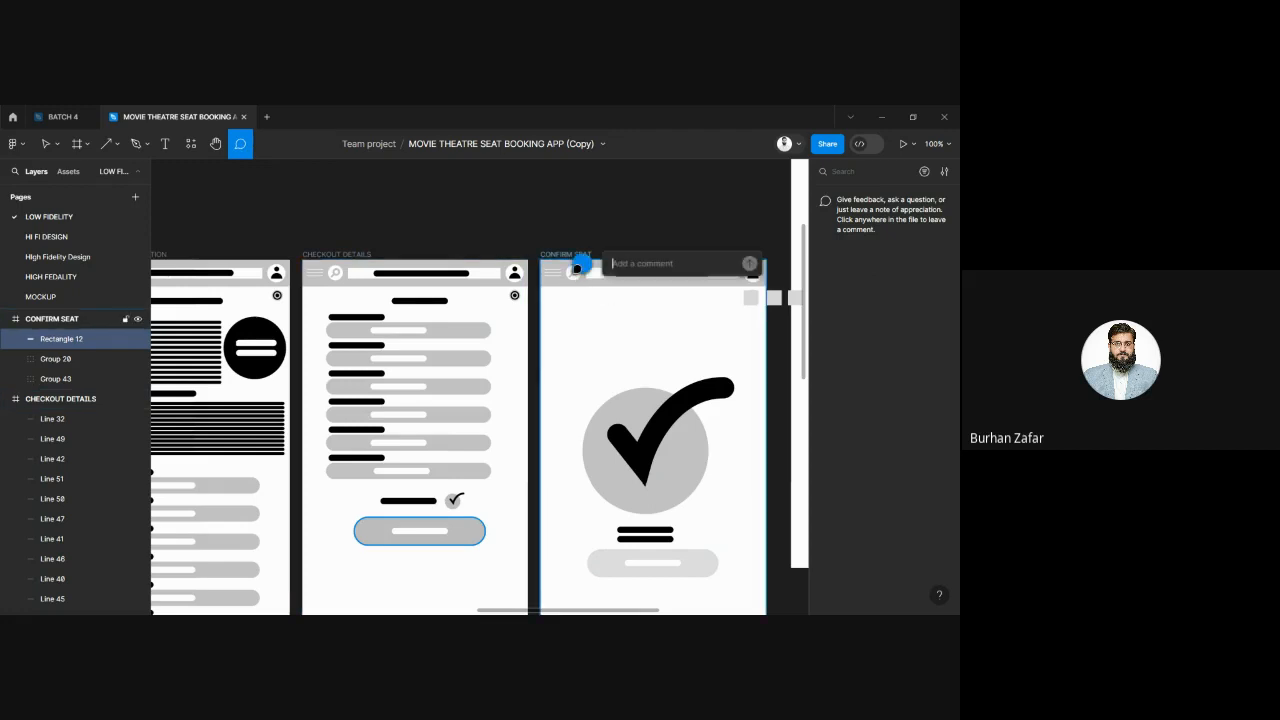
pyautogui.write('Comments')
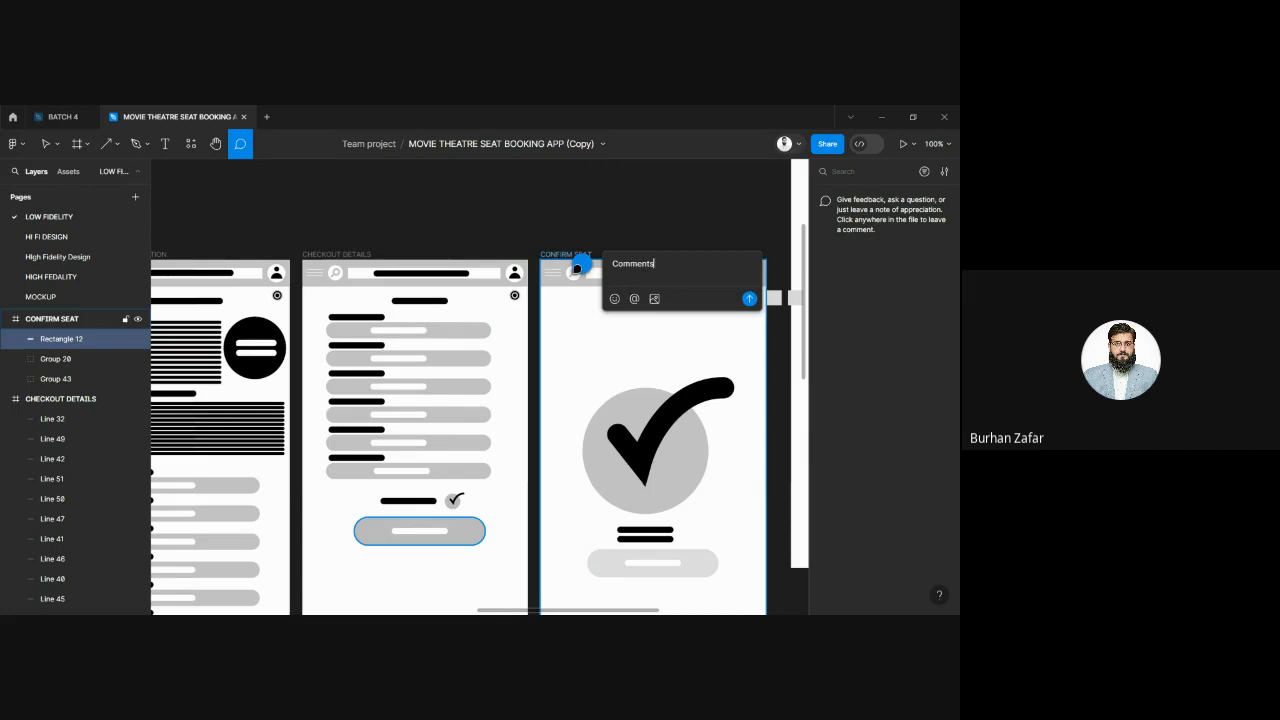
pyautogui.press('Return')
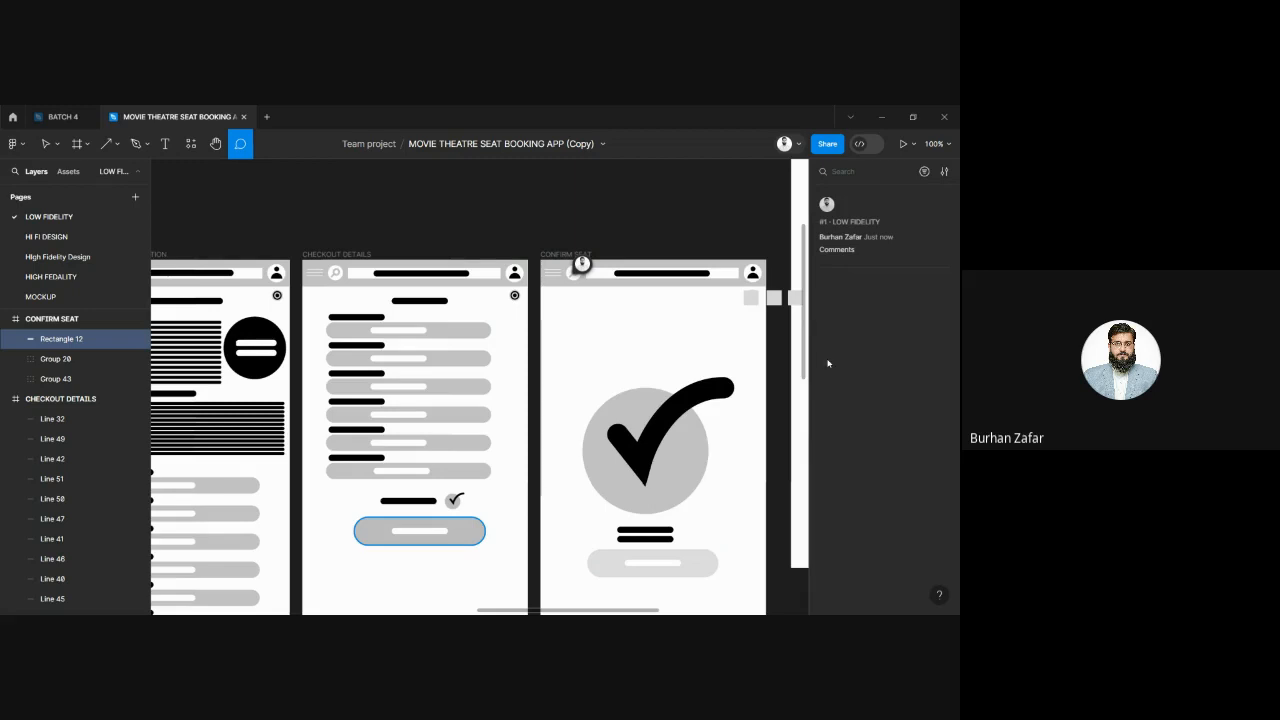
# Step: Open the comment thread on the CONFIRM SEAT frame, close it, and preview the comment from its pin
pyautogui.click(591, 267)
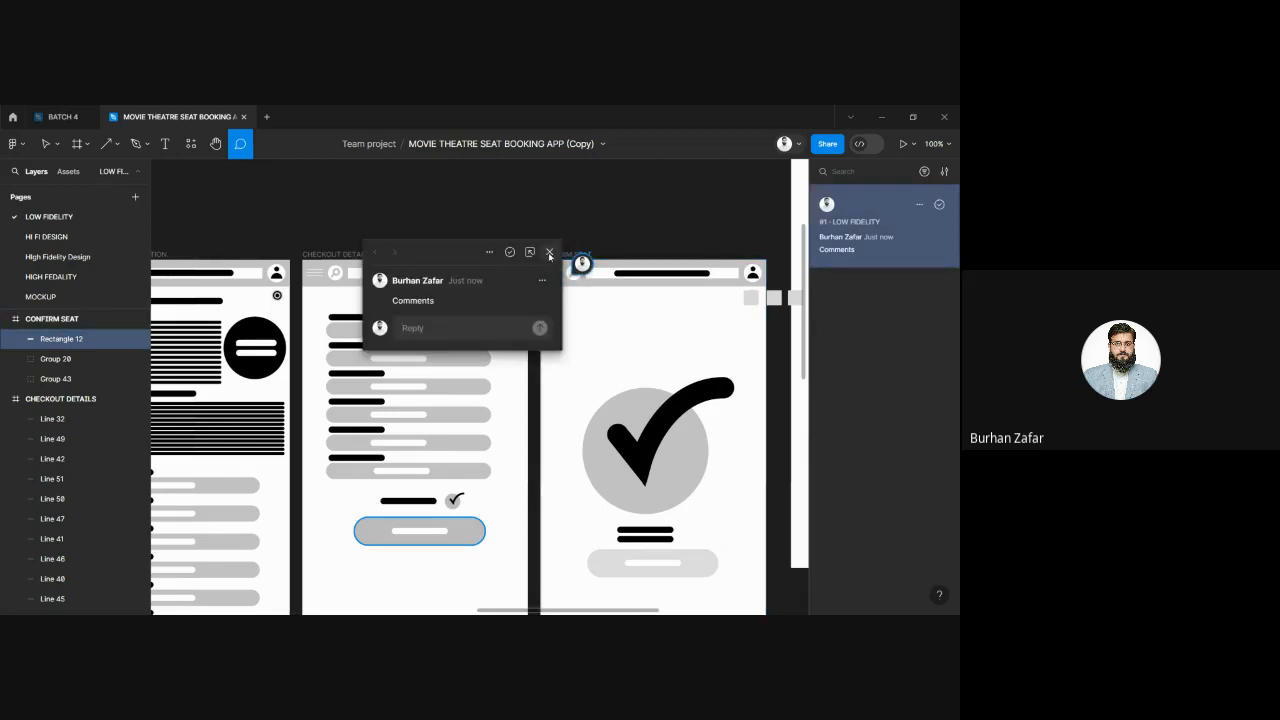
pyautogui.click(549, 253)
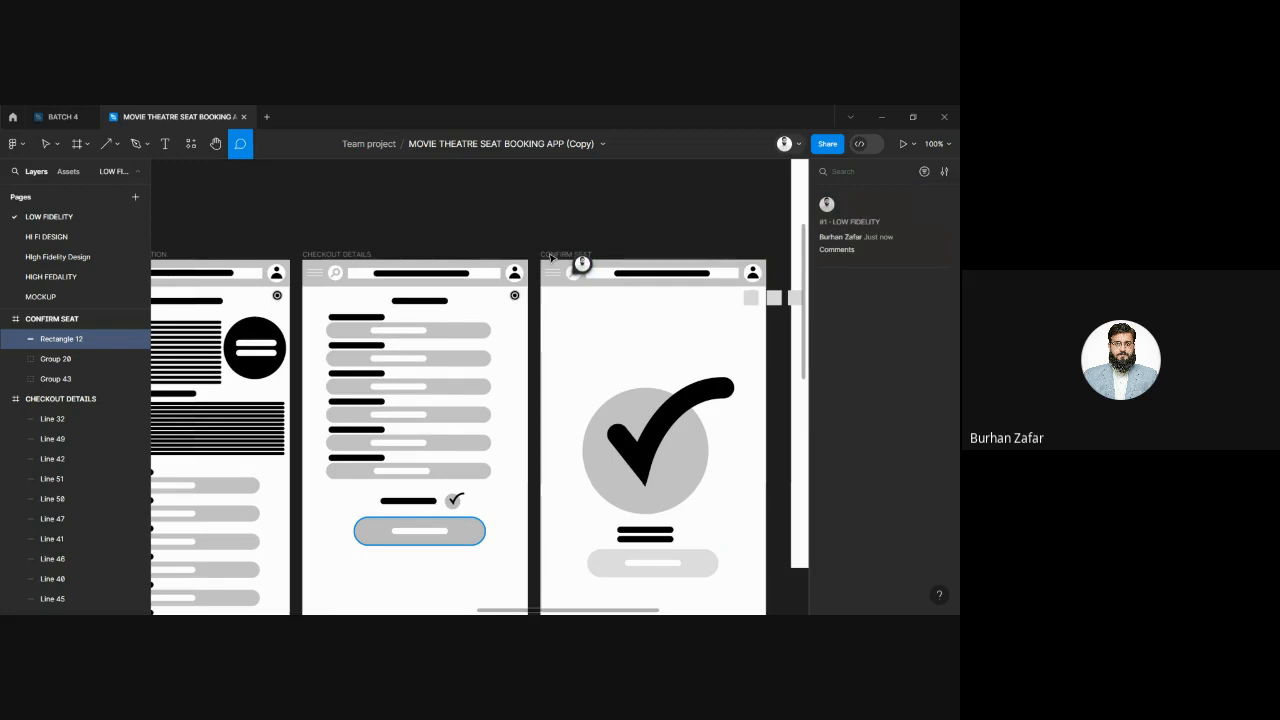
pyautogui.moveTo(589, 263)
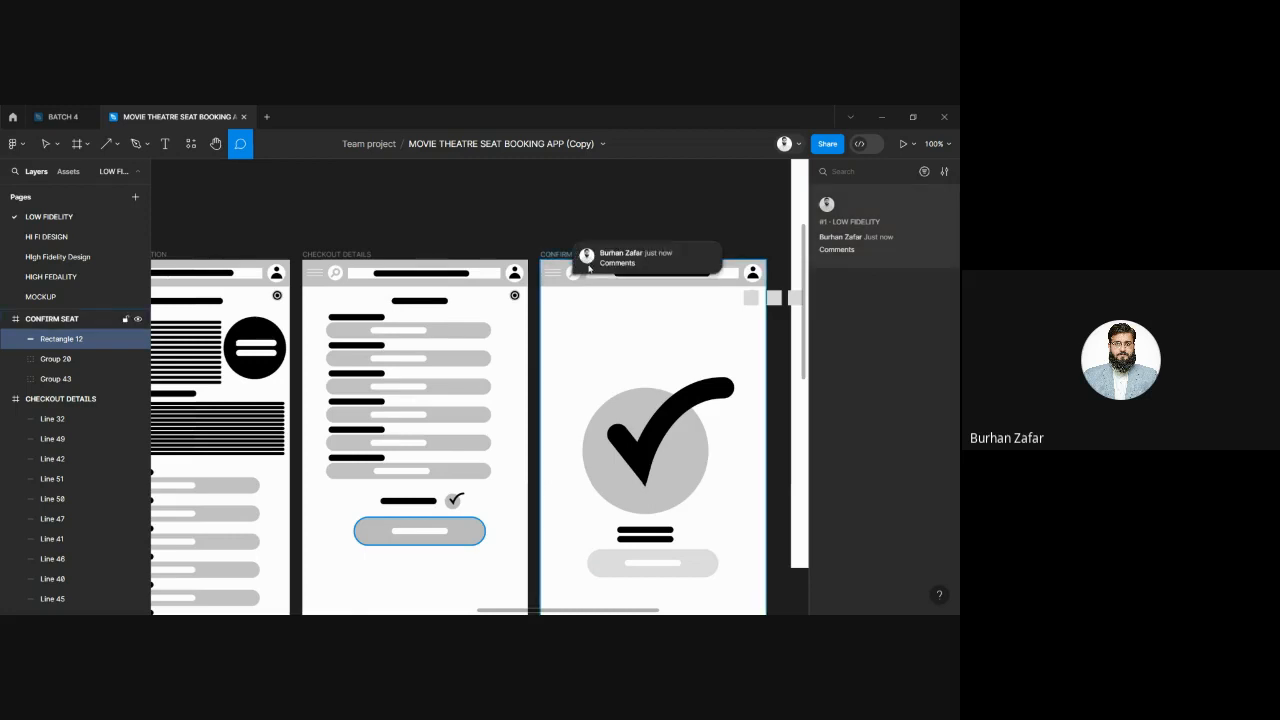